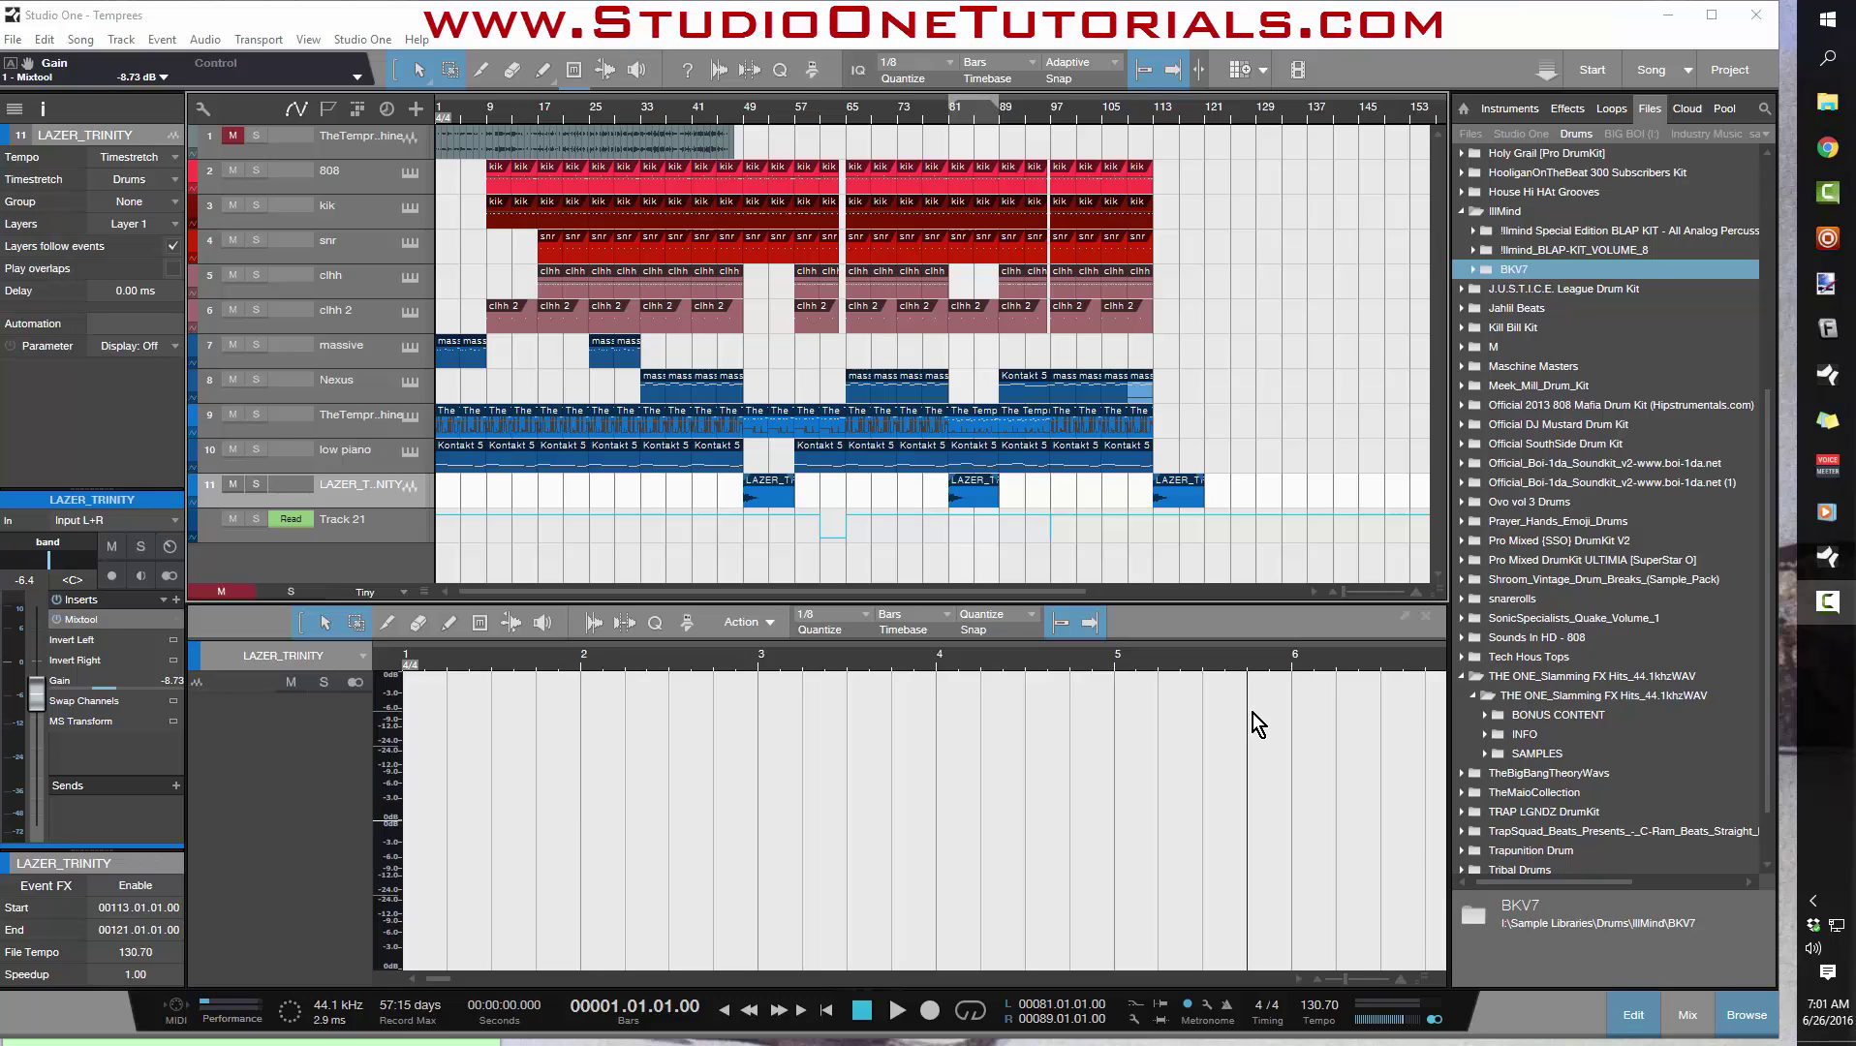
Play the finished beat from the beginning of the song to about bar 57.
click(550, 116)
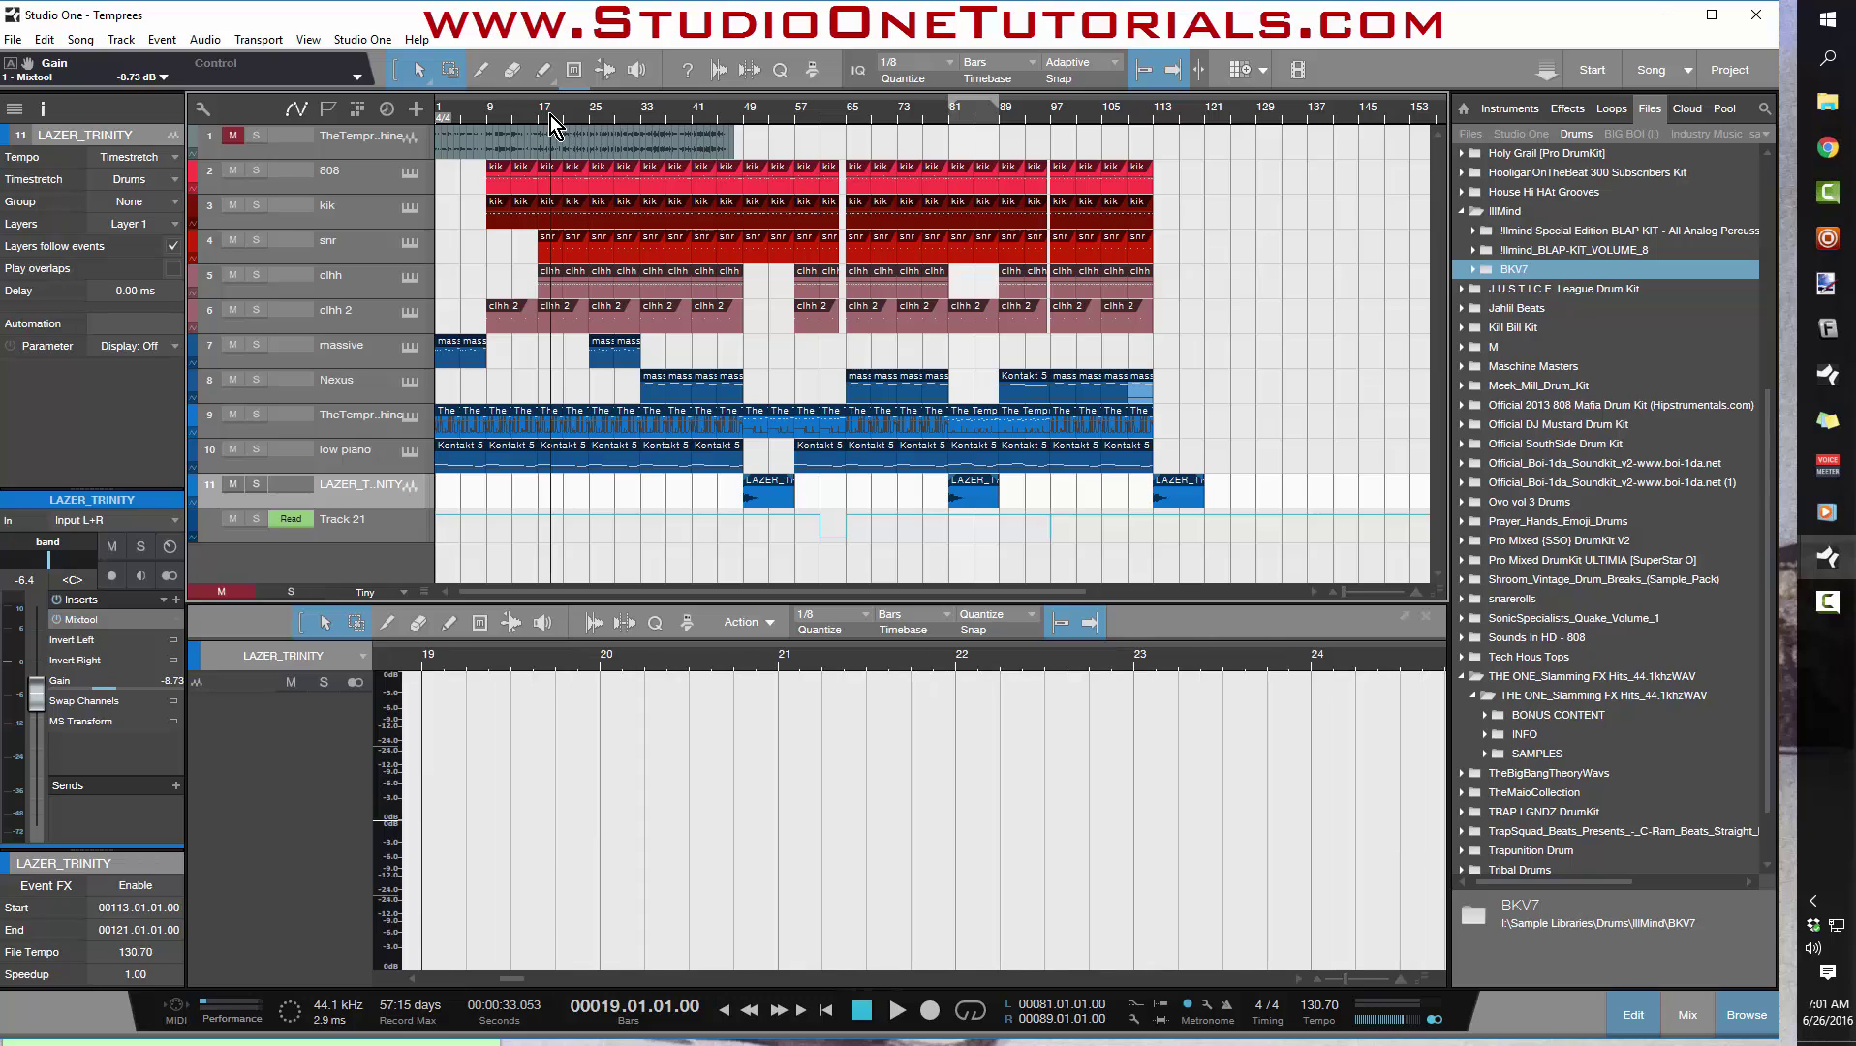
key(Home)
key(space)
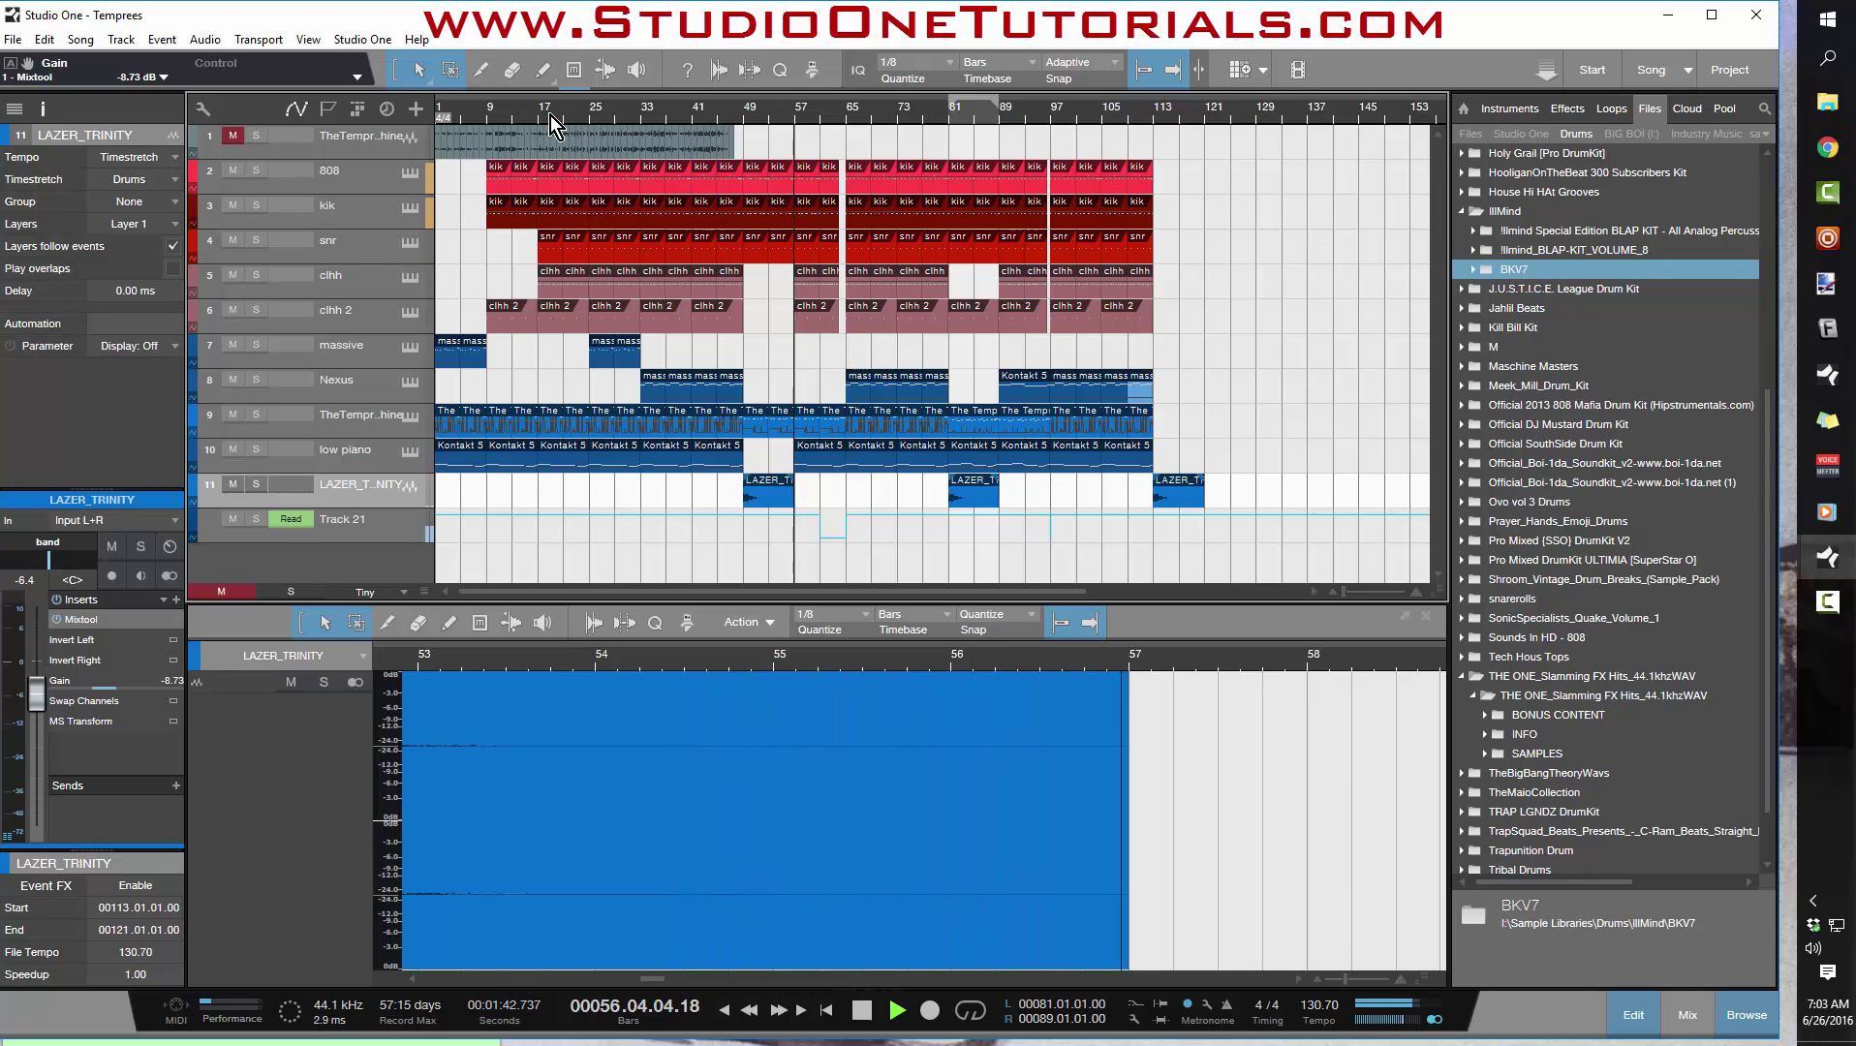
key(space)
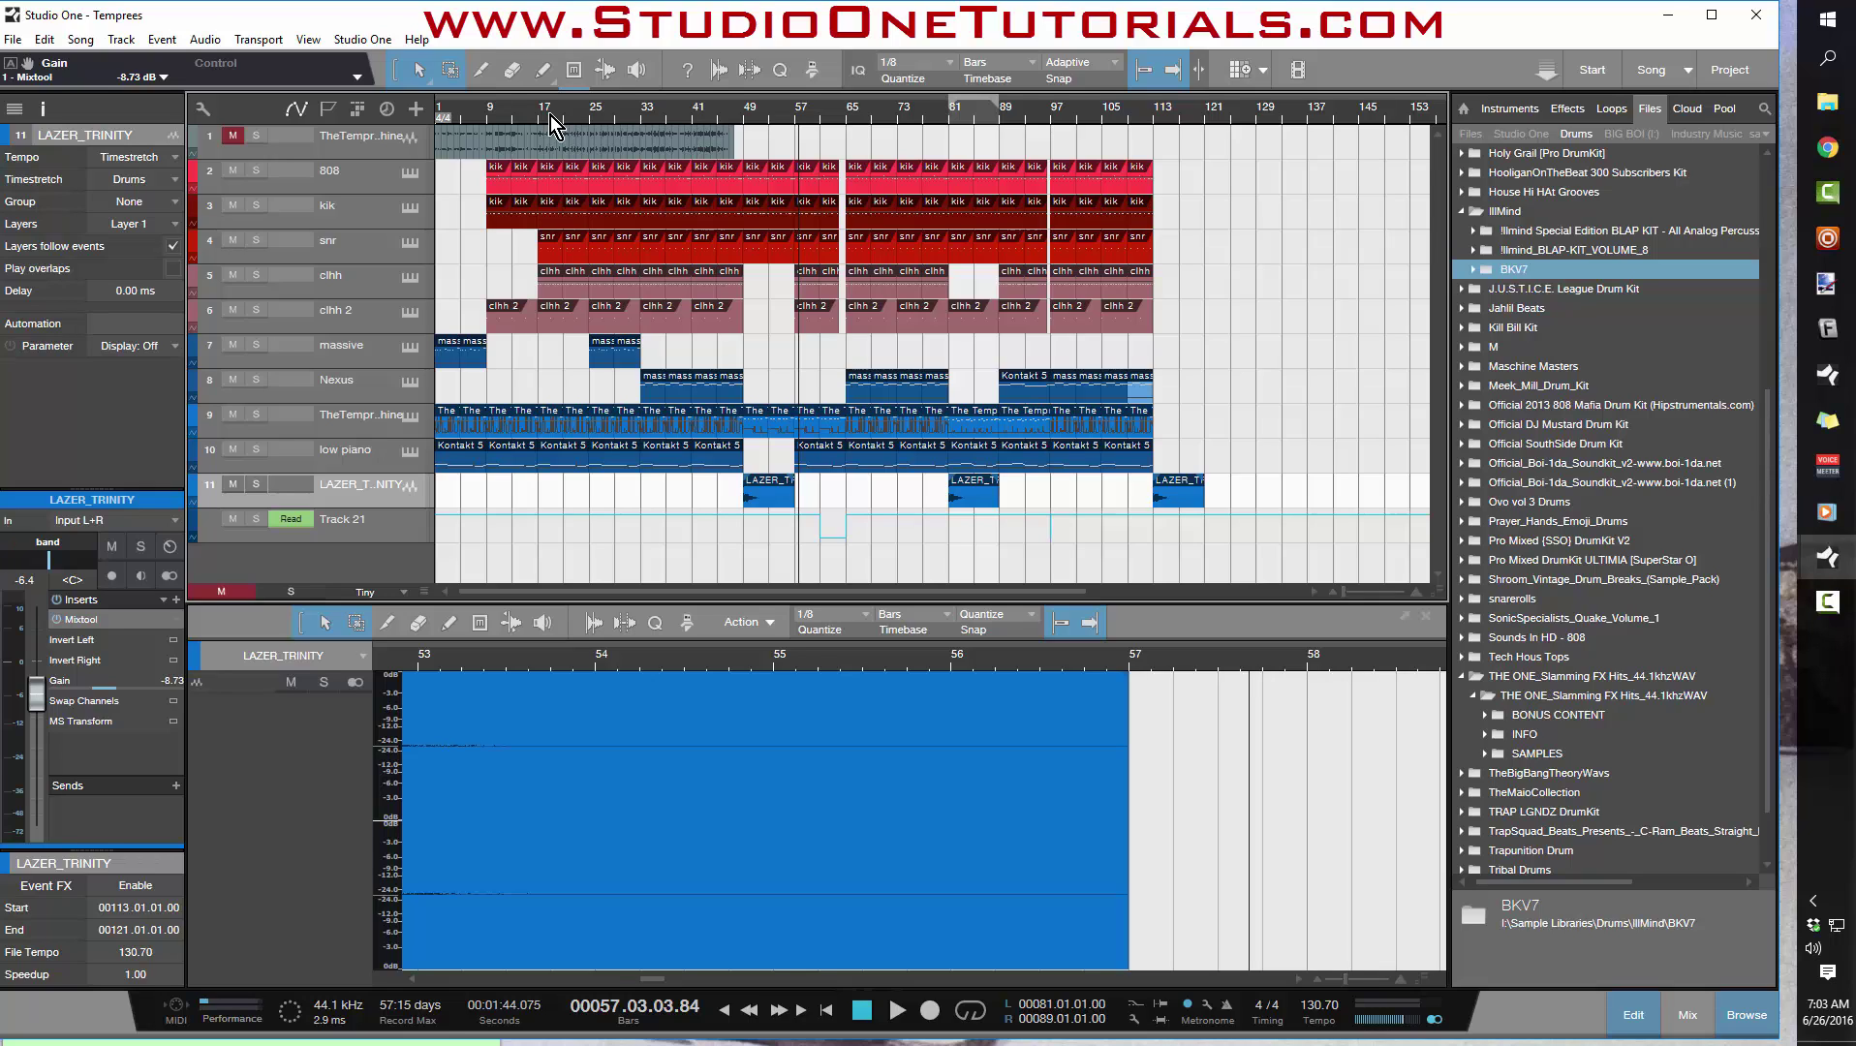
key(space)
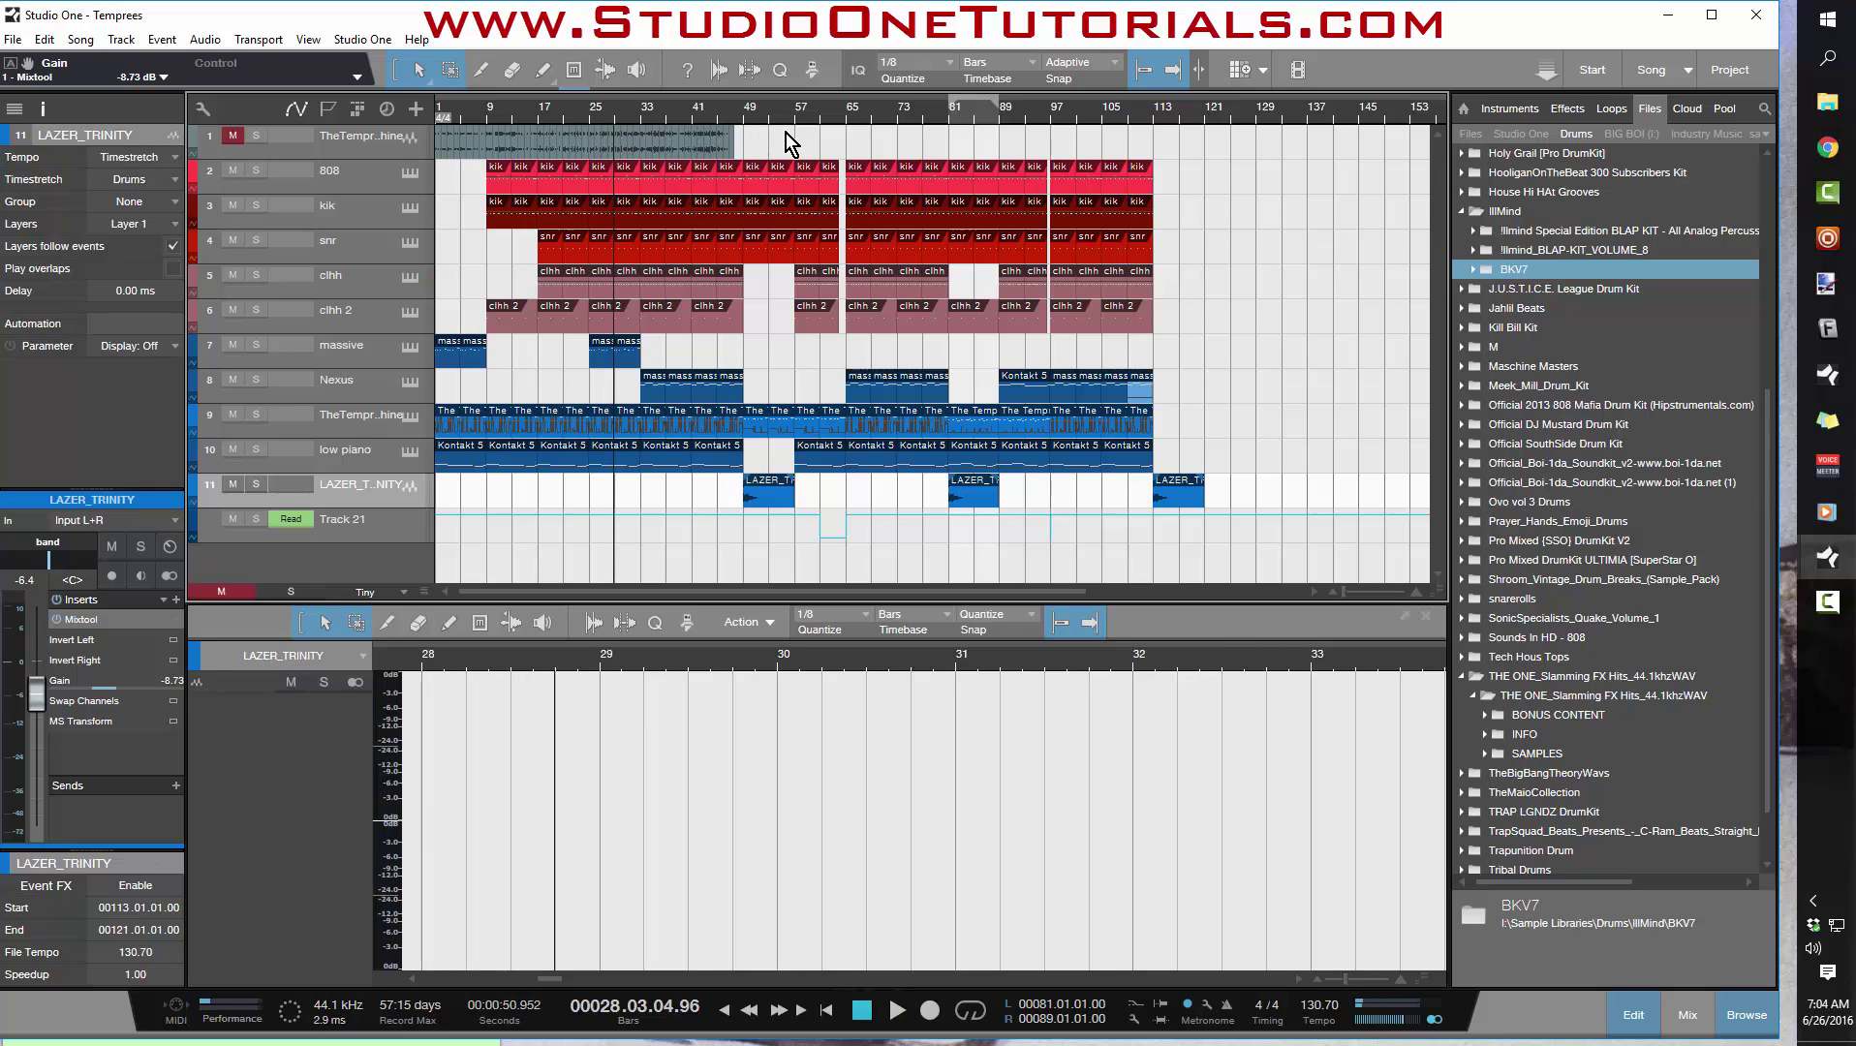
Play the arrangement from bar 81 for a few bars and stop playback.
click(950, 113)
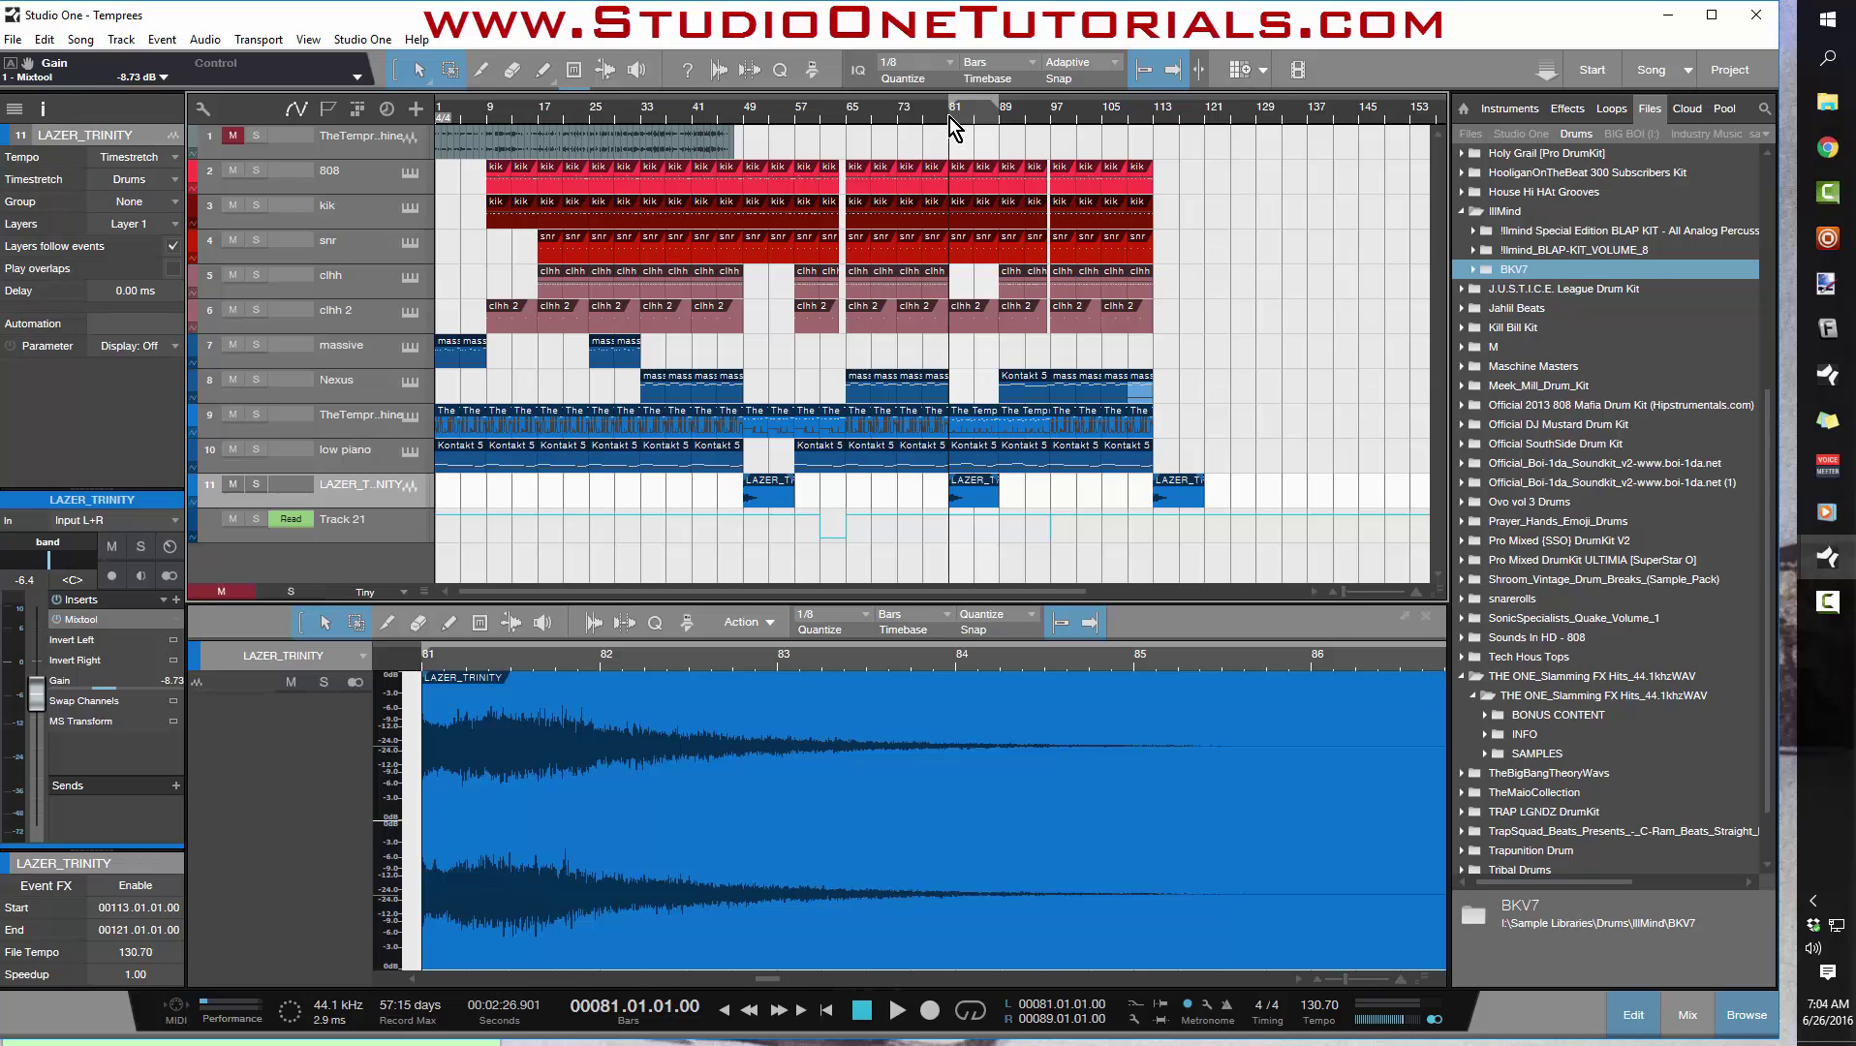
key(space)
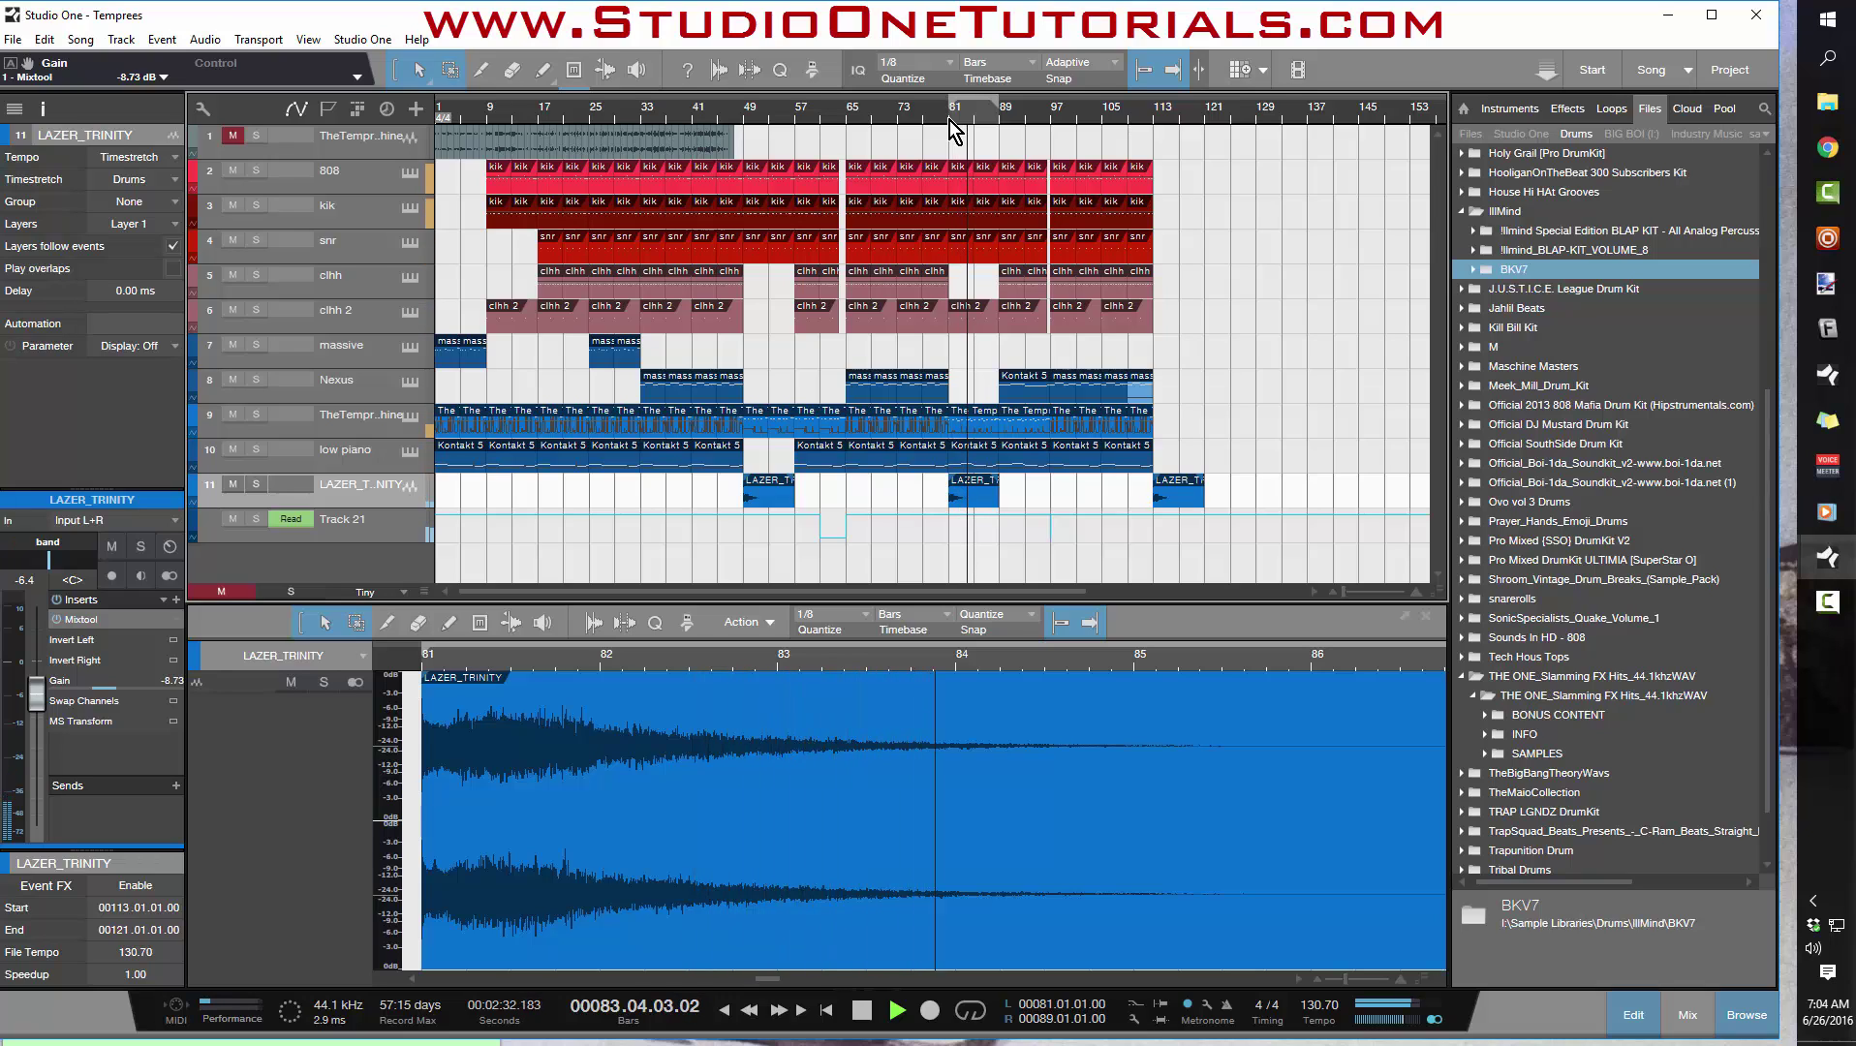
key(space)
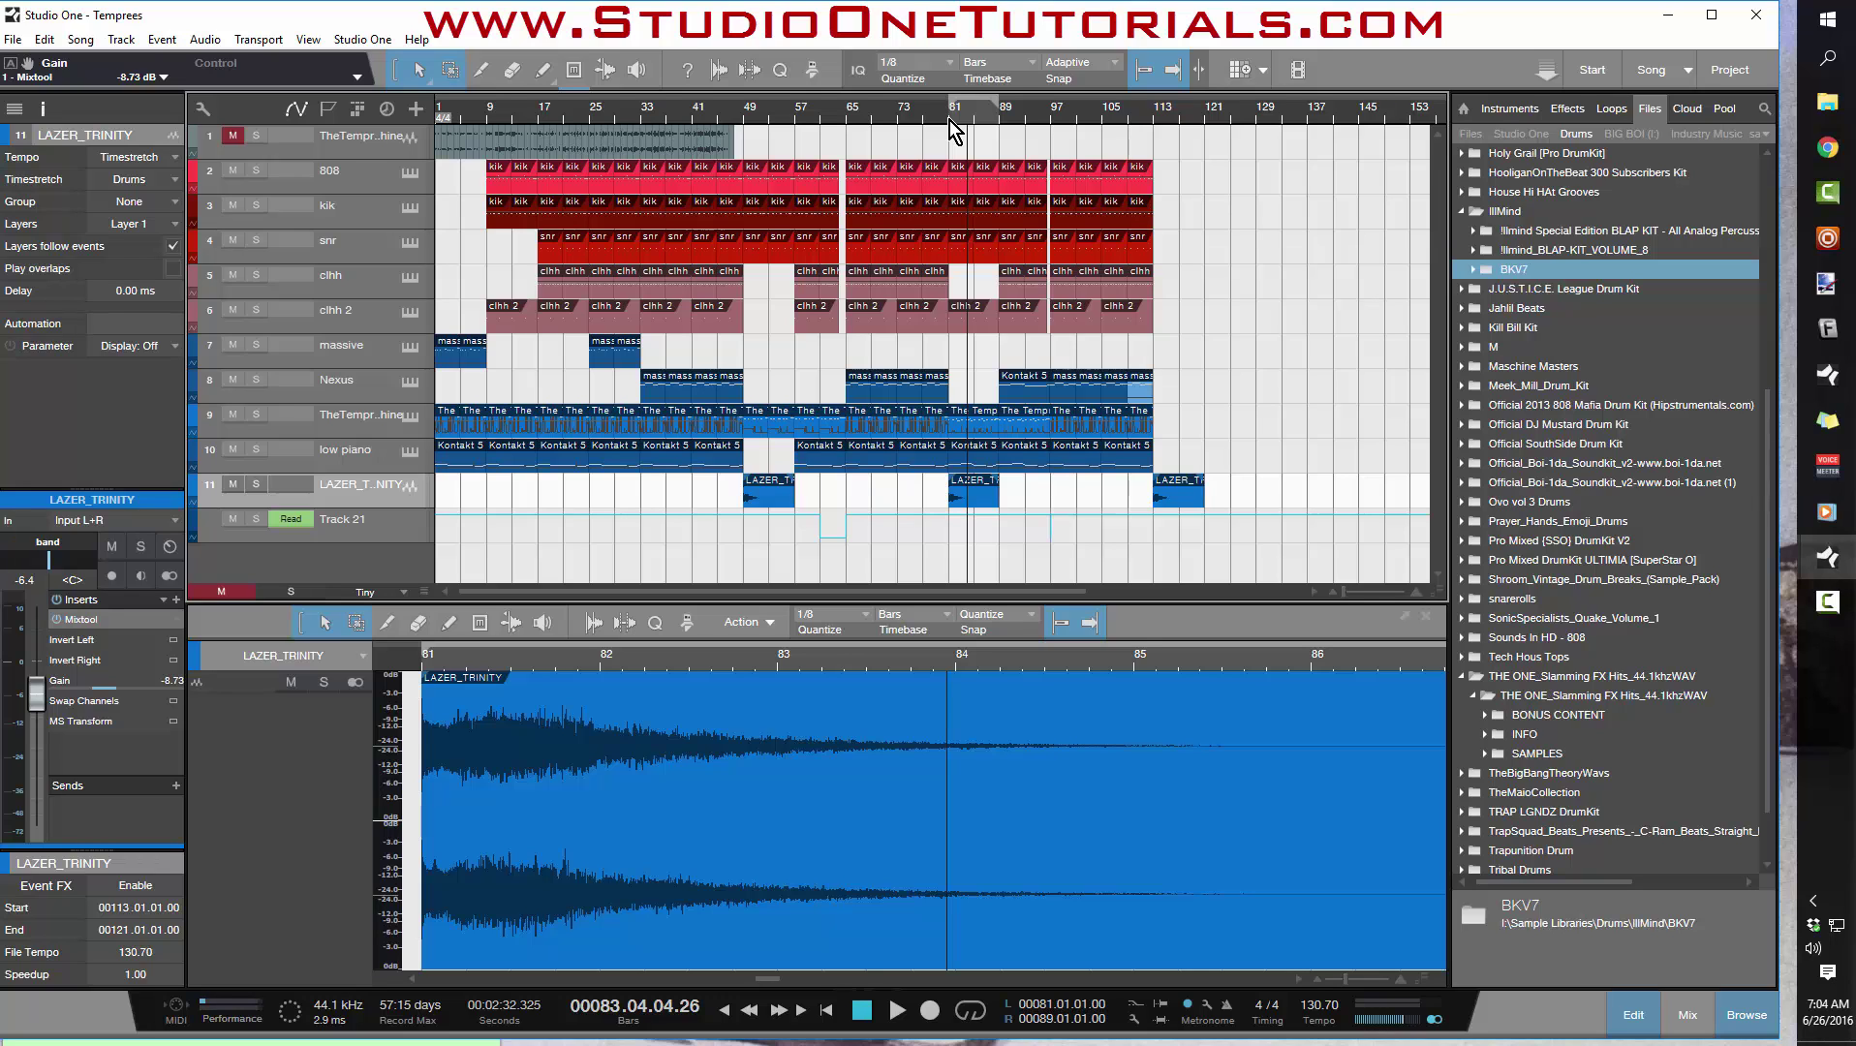
Enlarge the track heights to Normal and view the Musical Functions commands for the massive part at bar 5.
key(shift+w)
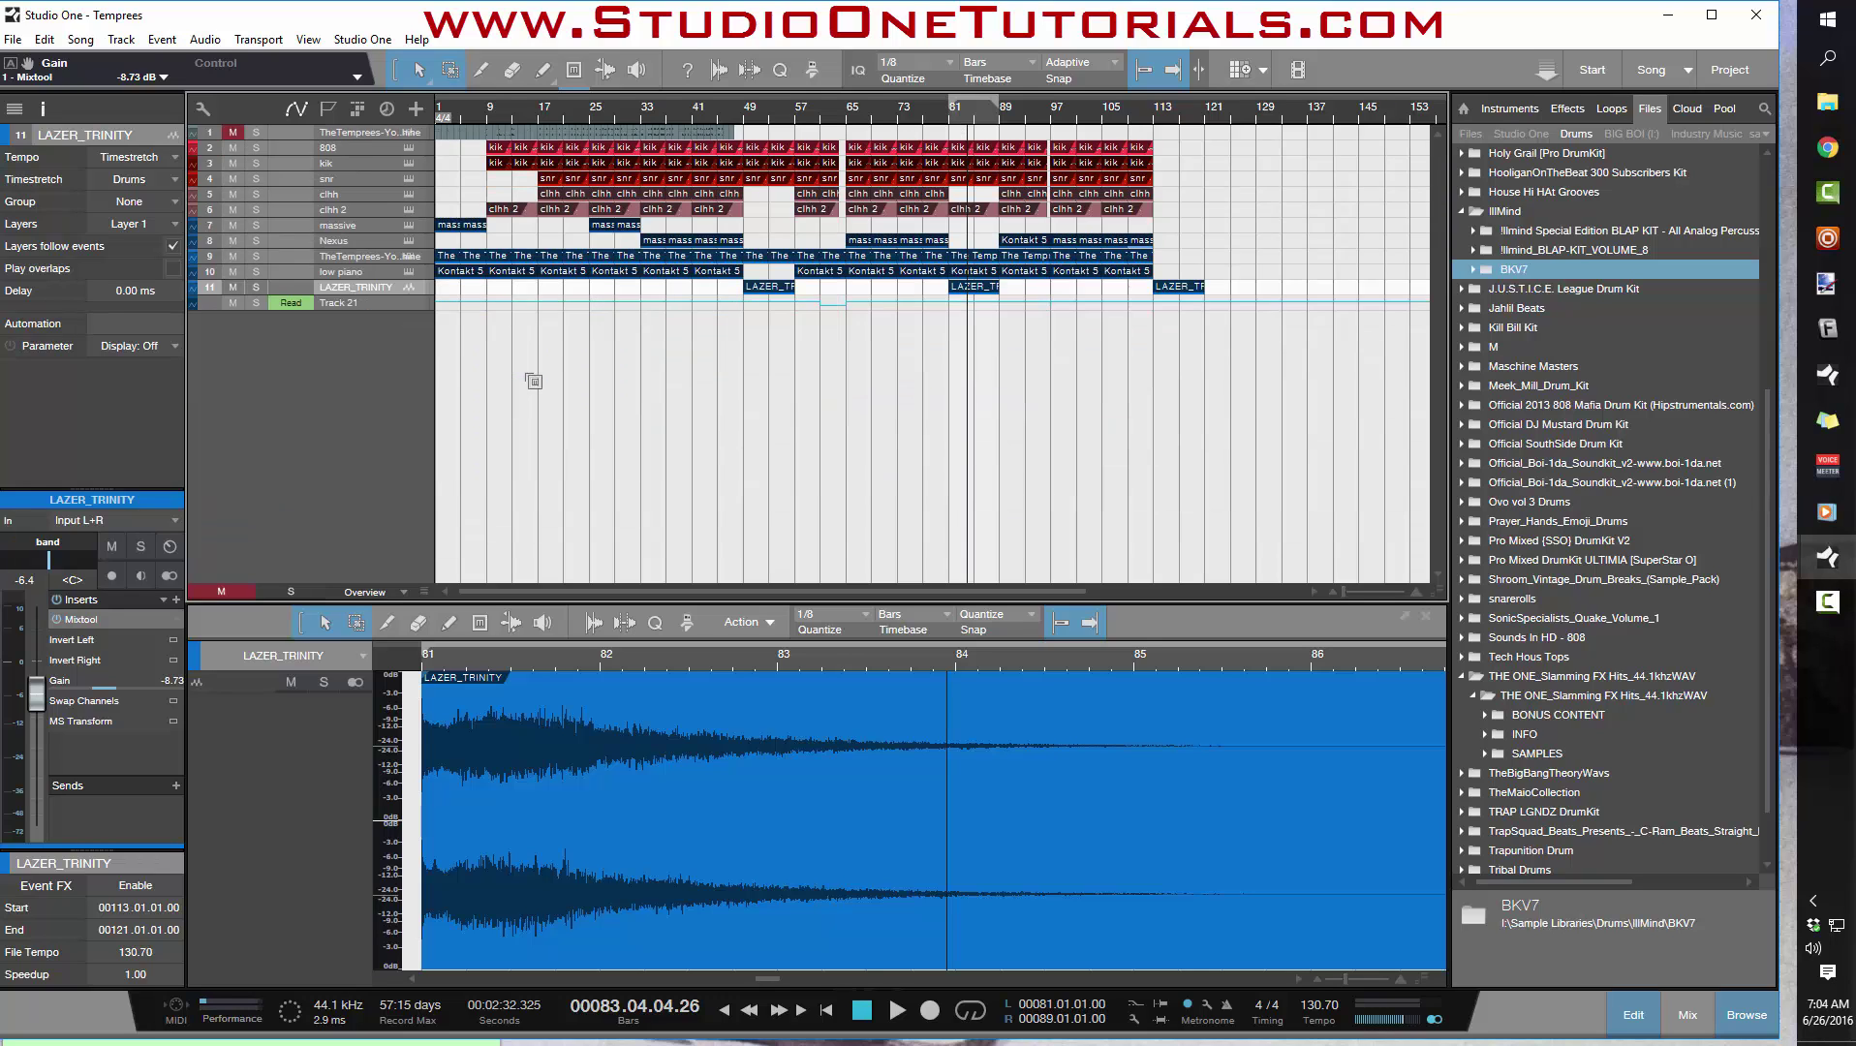
key(shift+e)
key(shift+e)
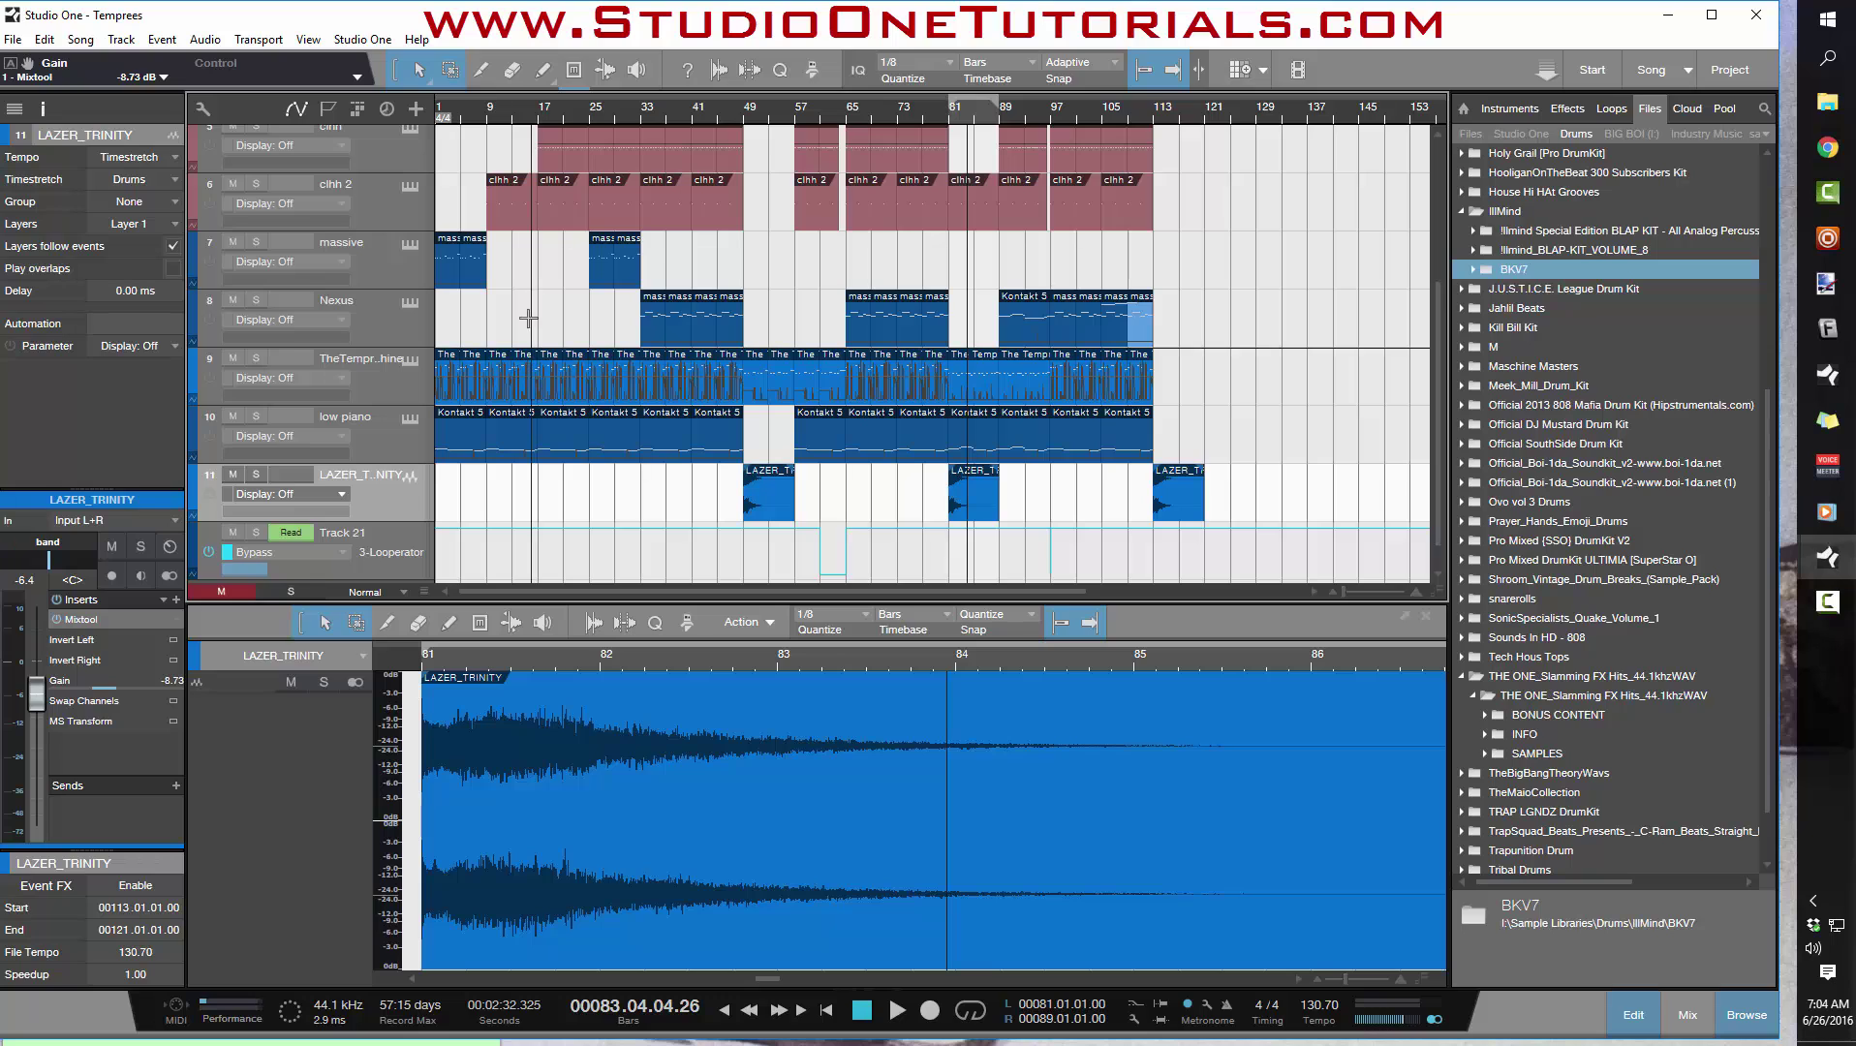
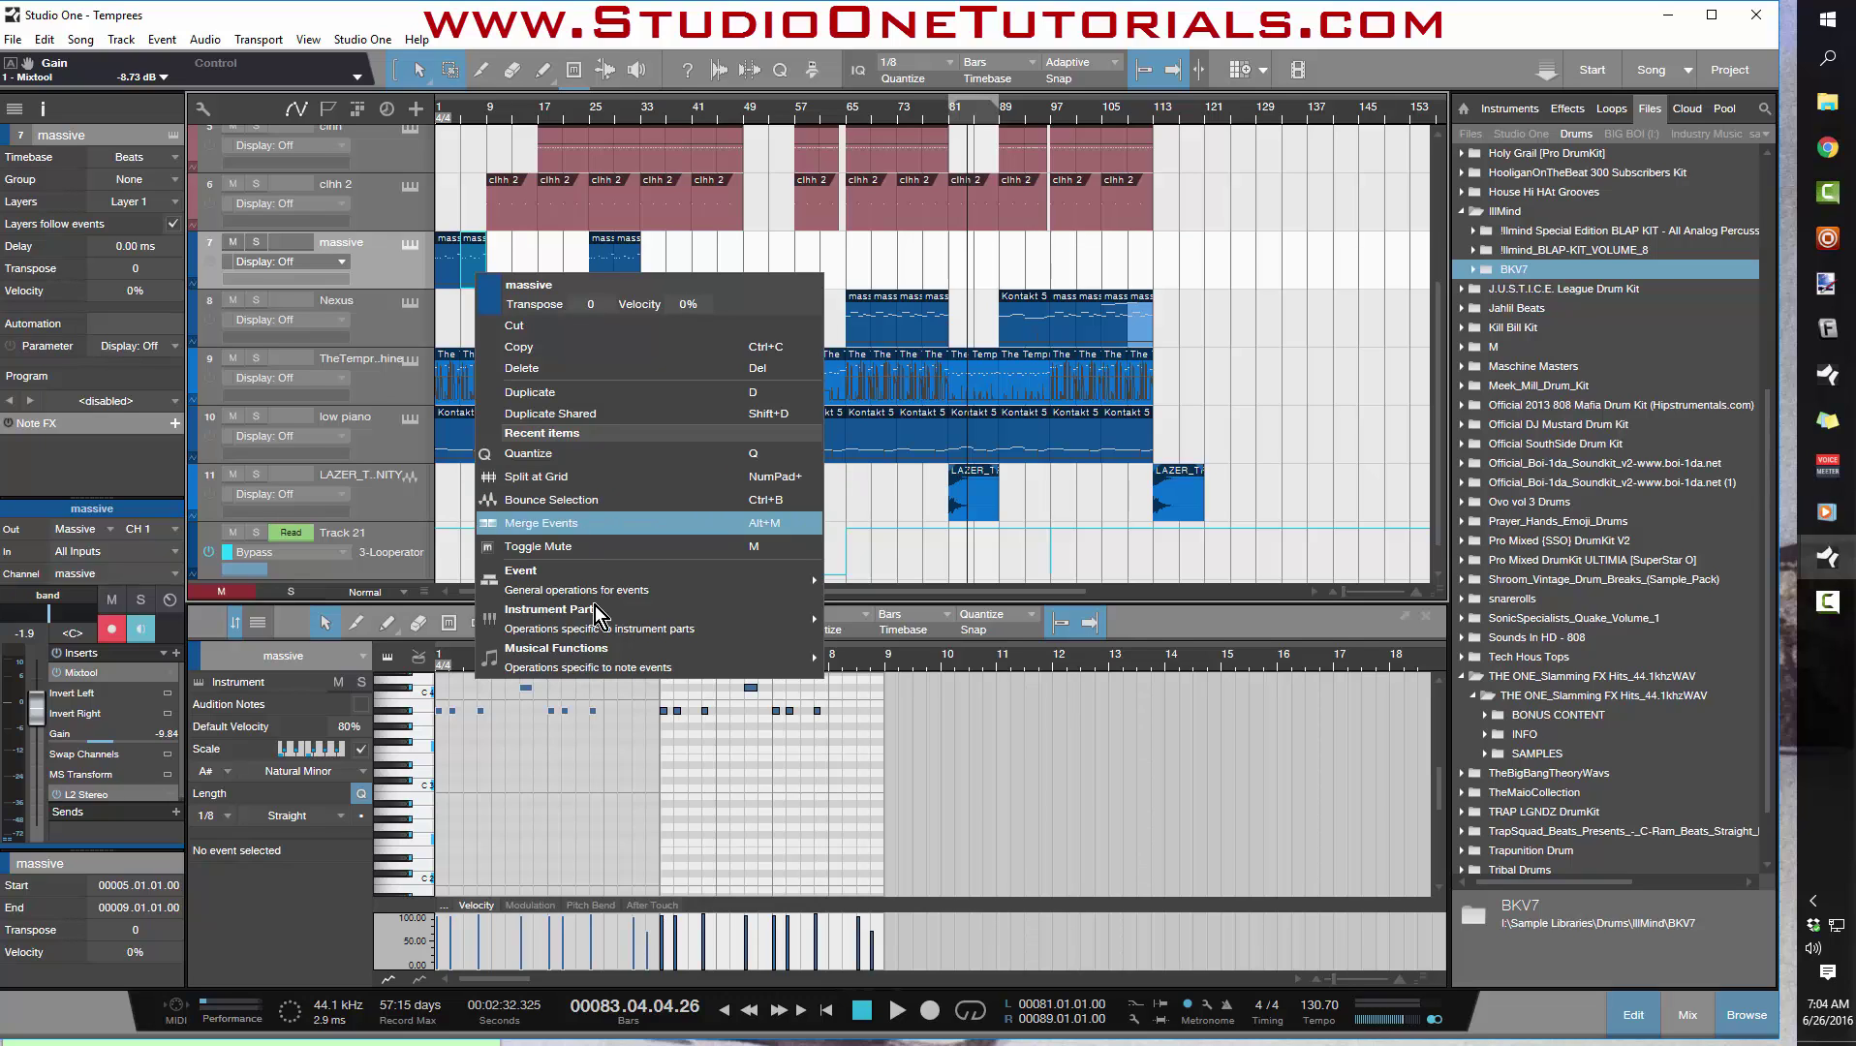
mouse_move(754, 645)
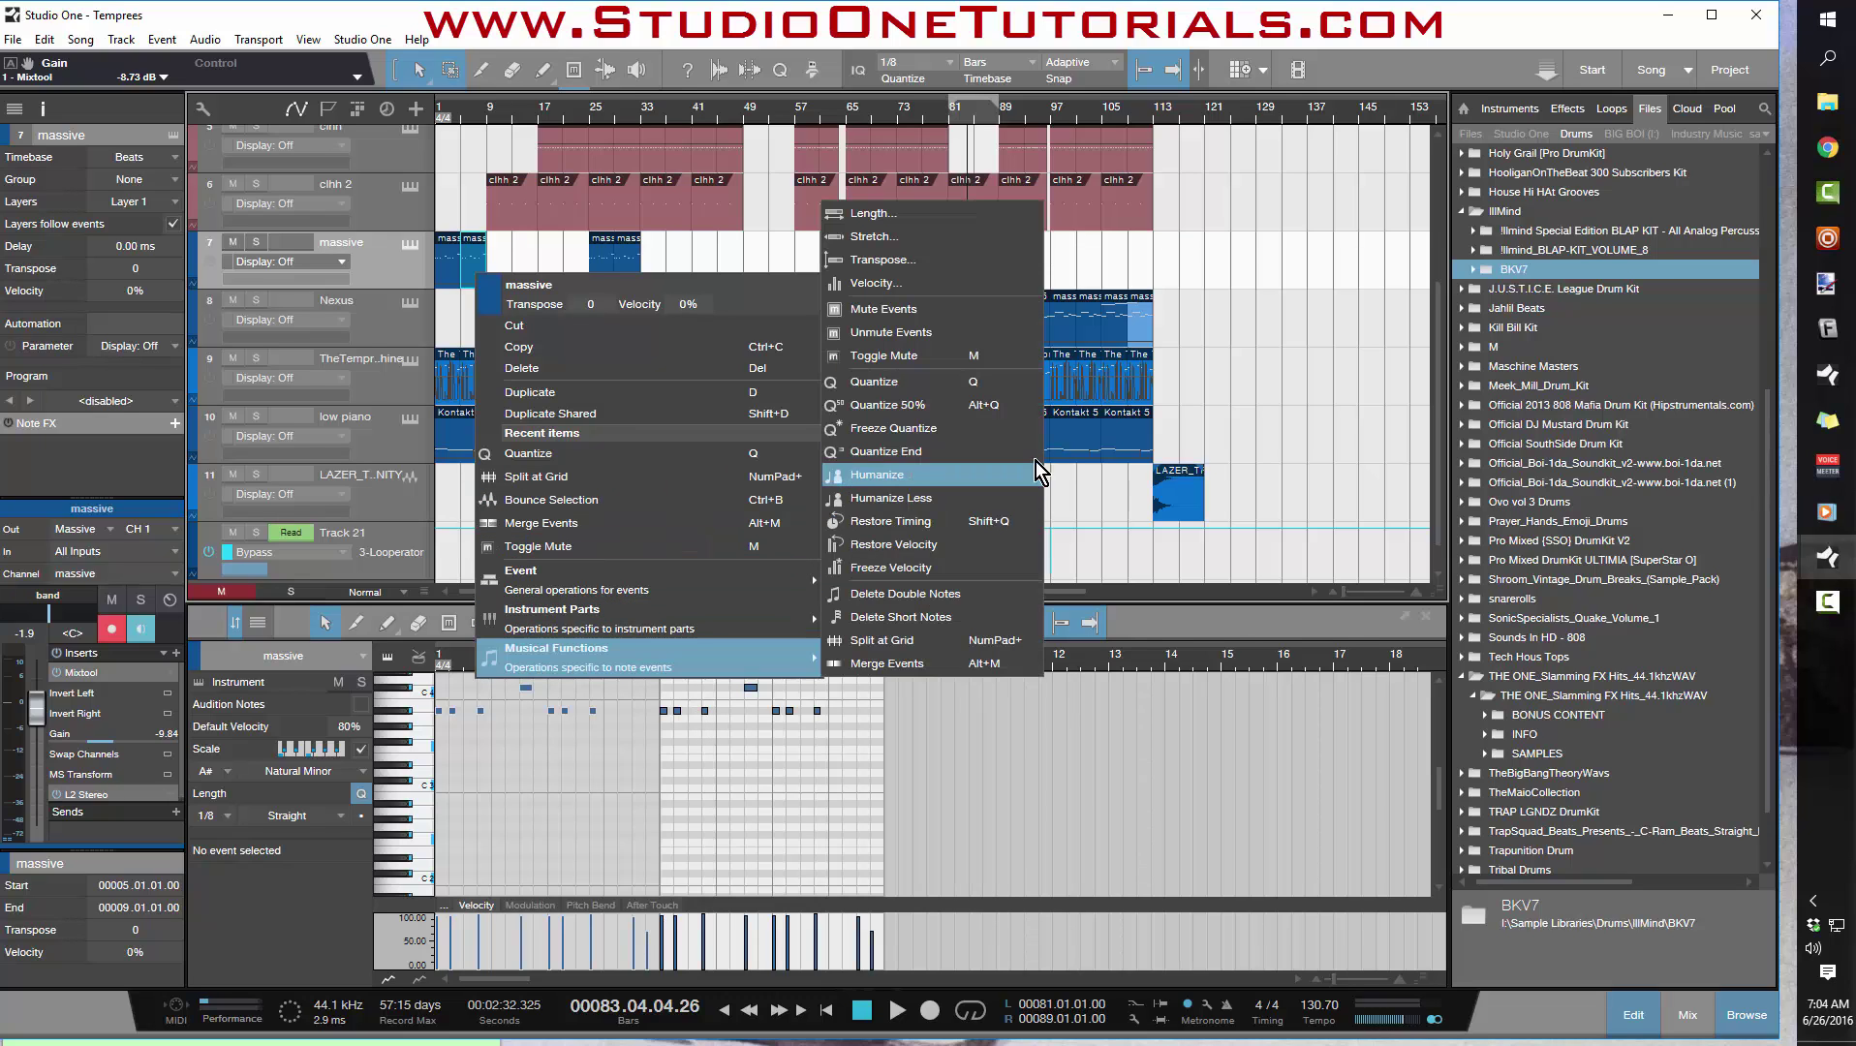
click(1287, 387)
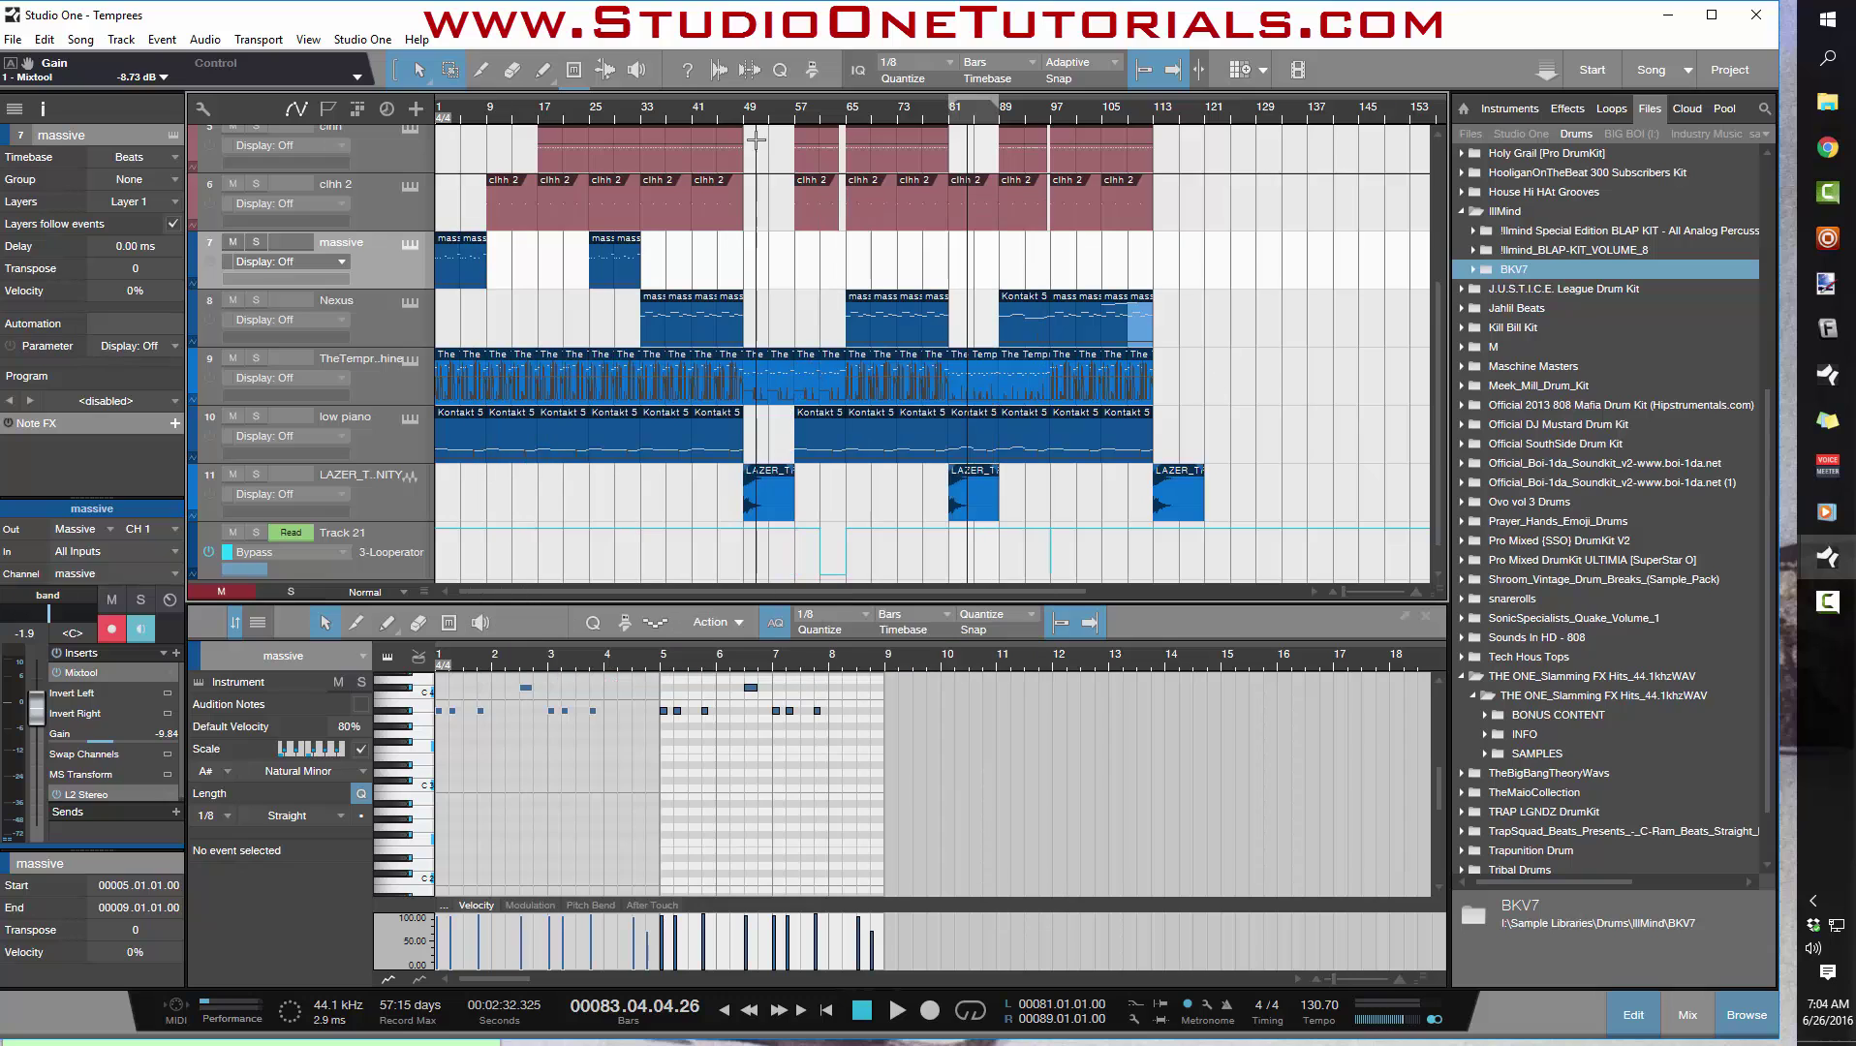
Try splitting the low piano part from bar 57 to 65 at a 1/1 grid, and undo the split.
click(942, 62)
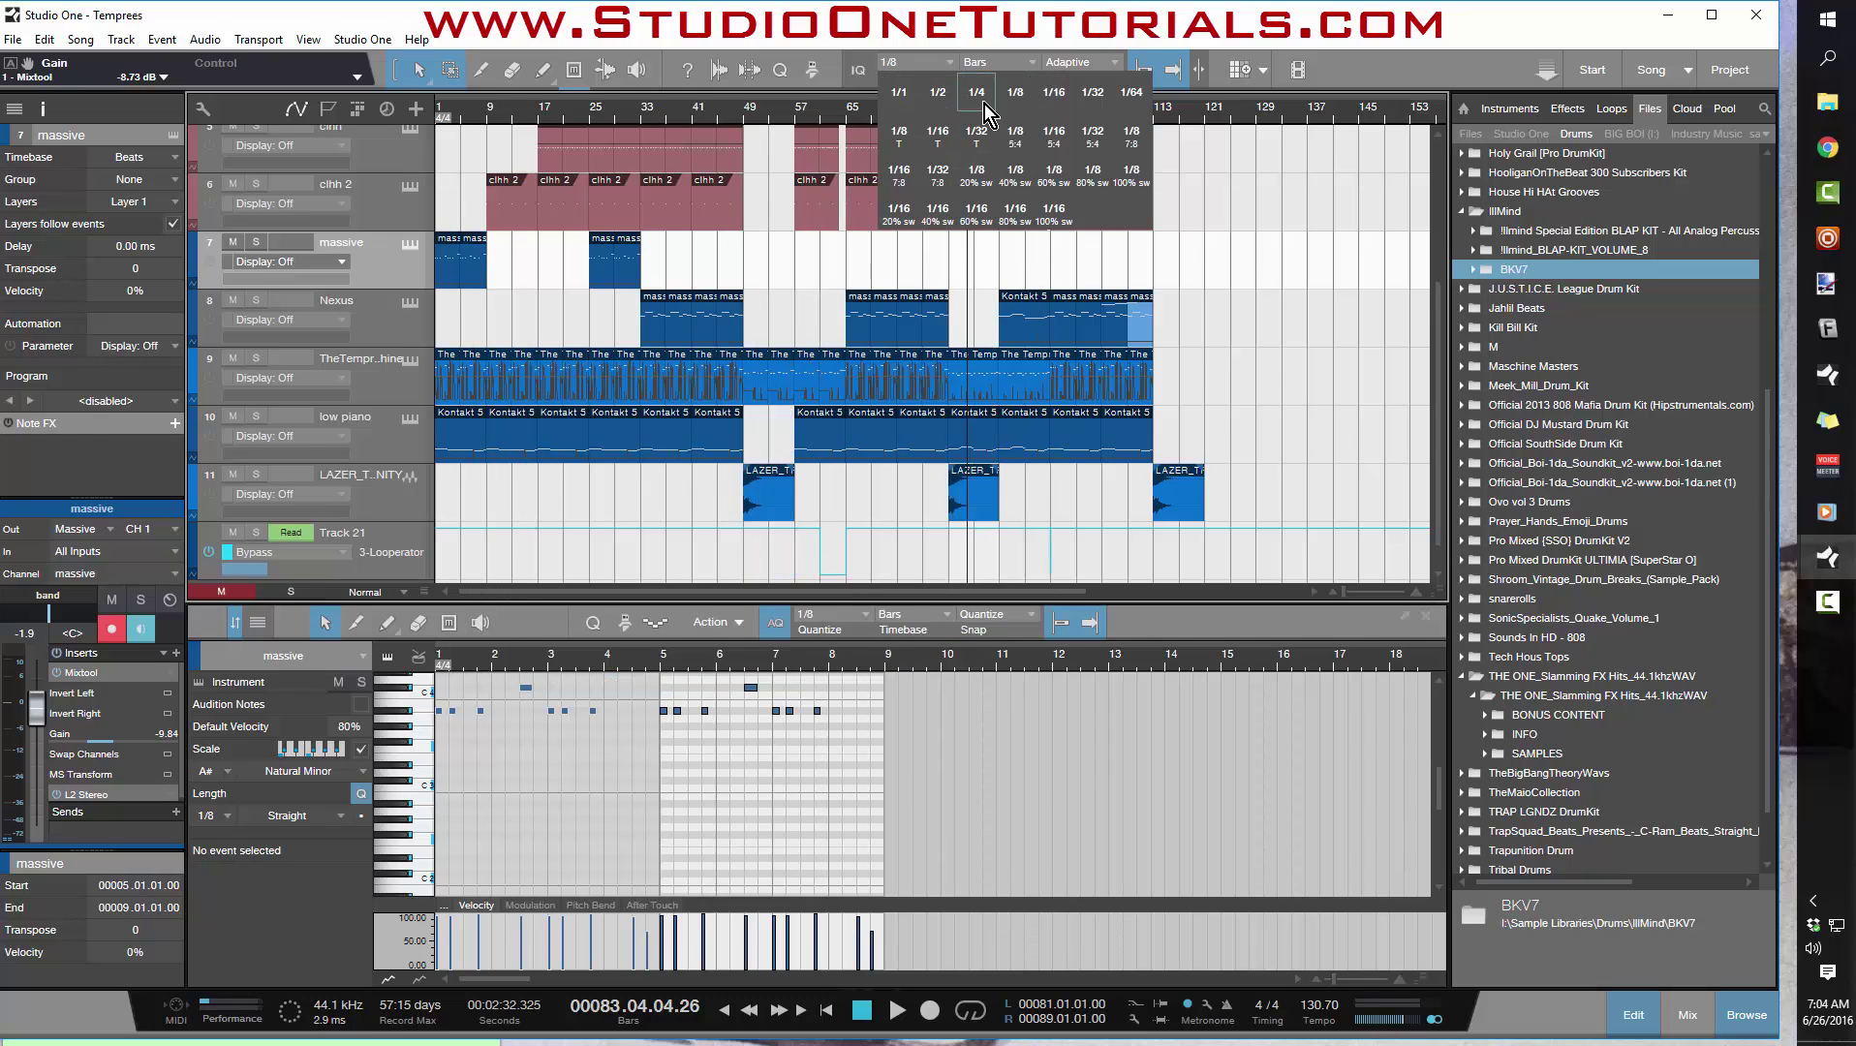
click(899, 92)
drag(840, 102, 670, 425)
click(668, 450)
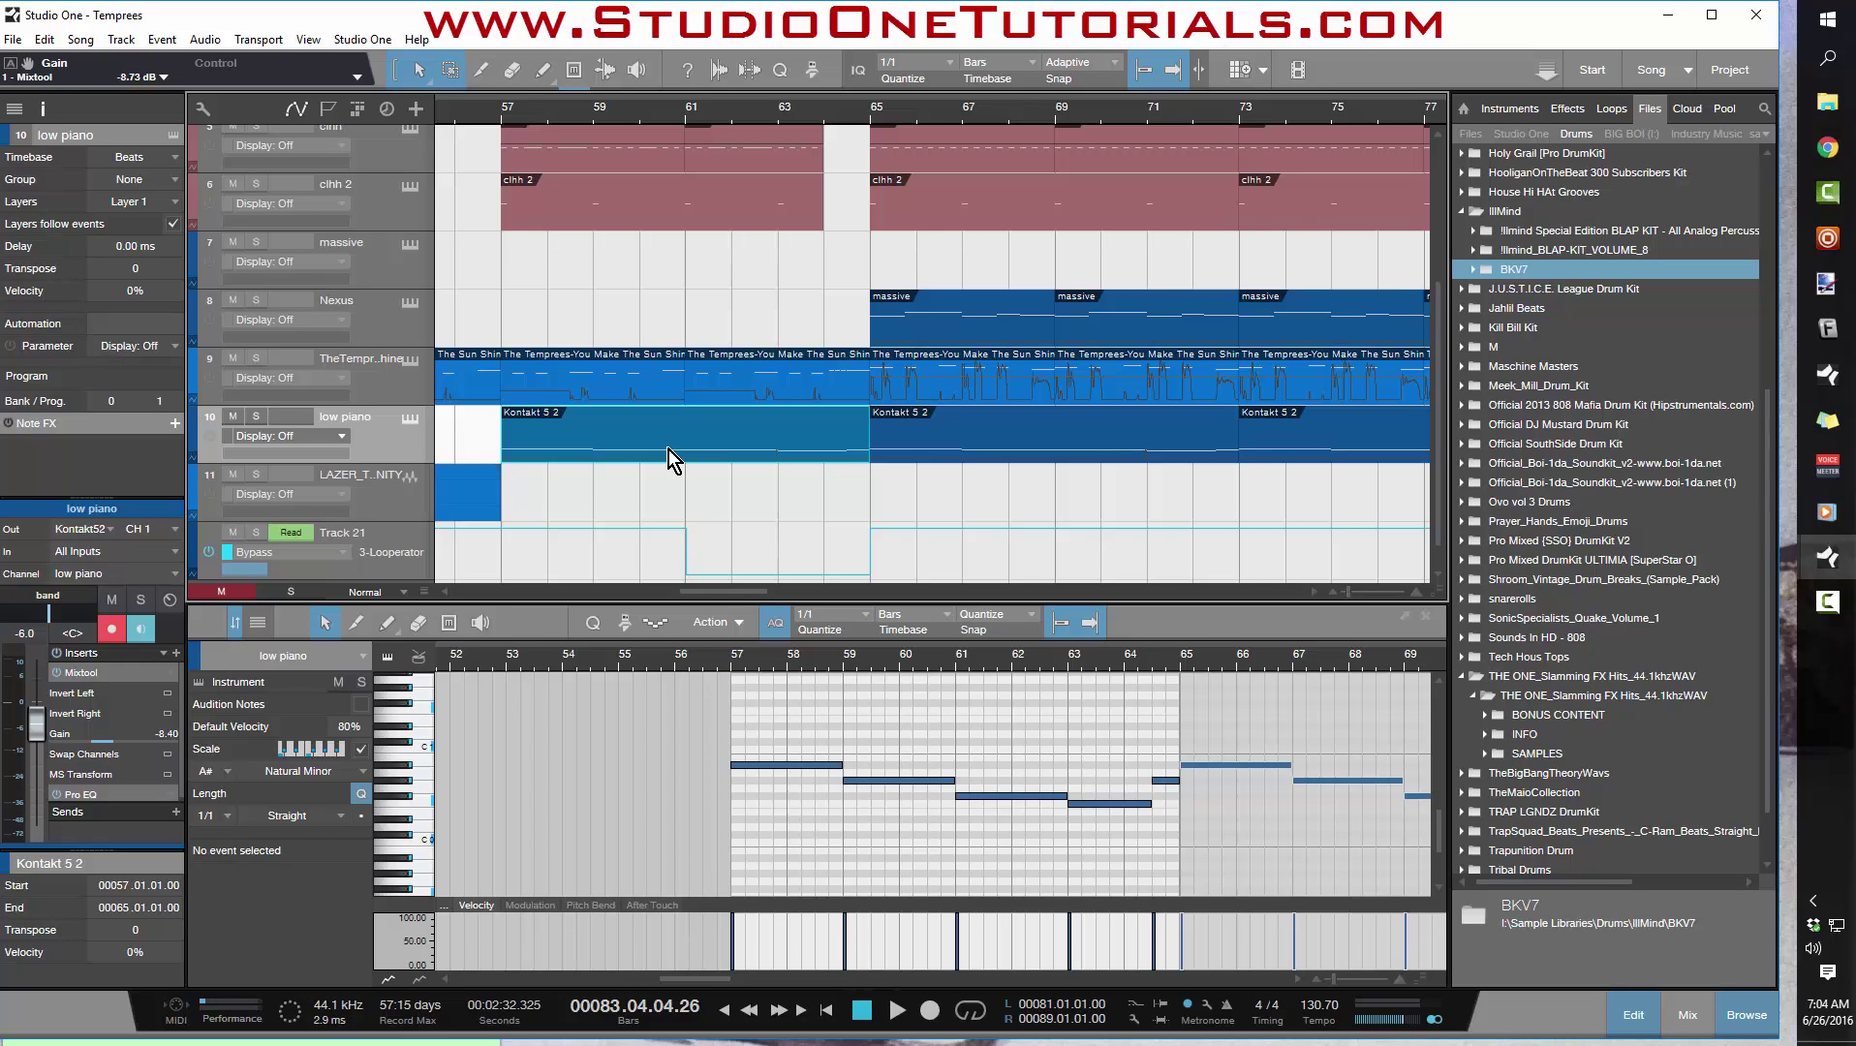
right_click(669, 449)
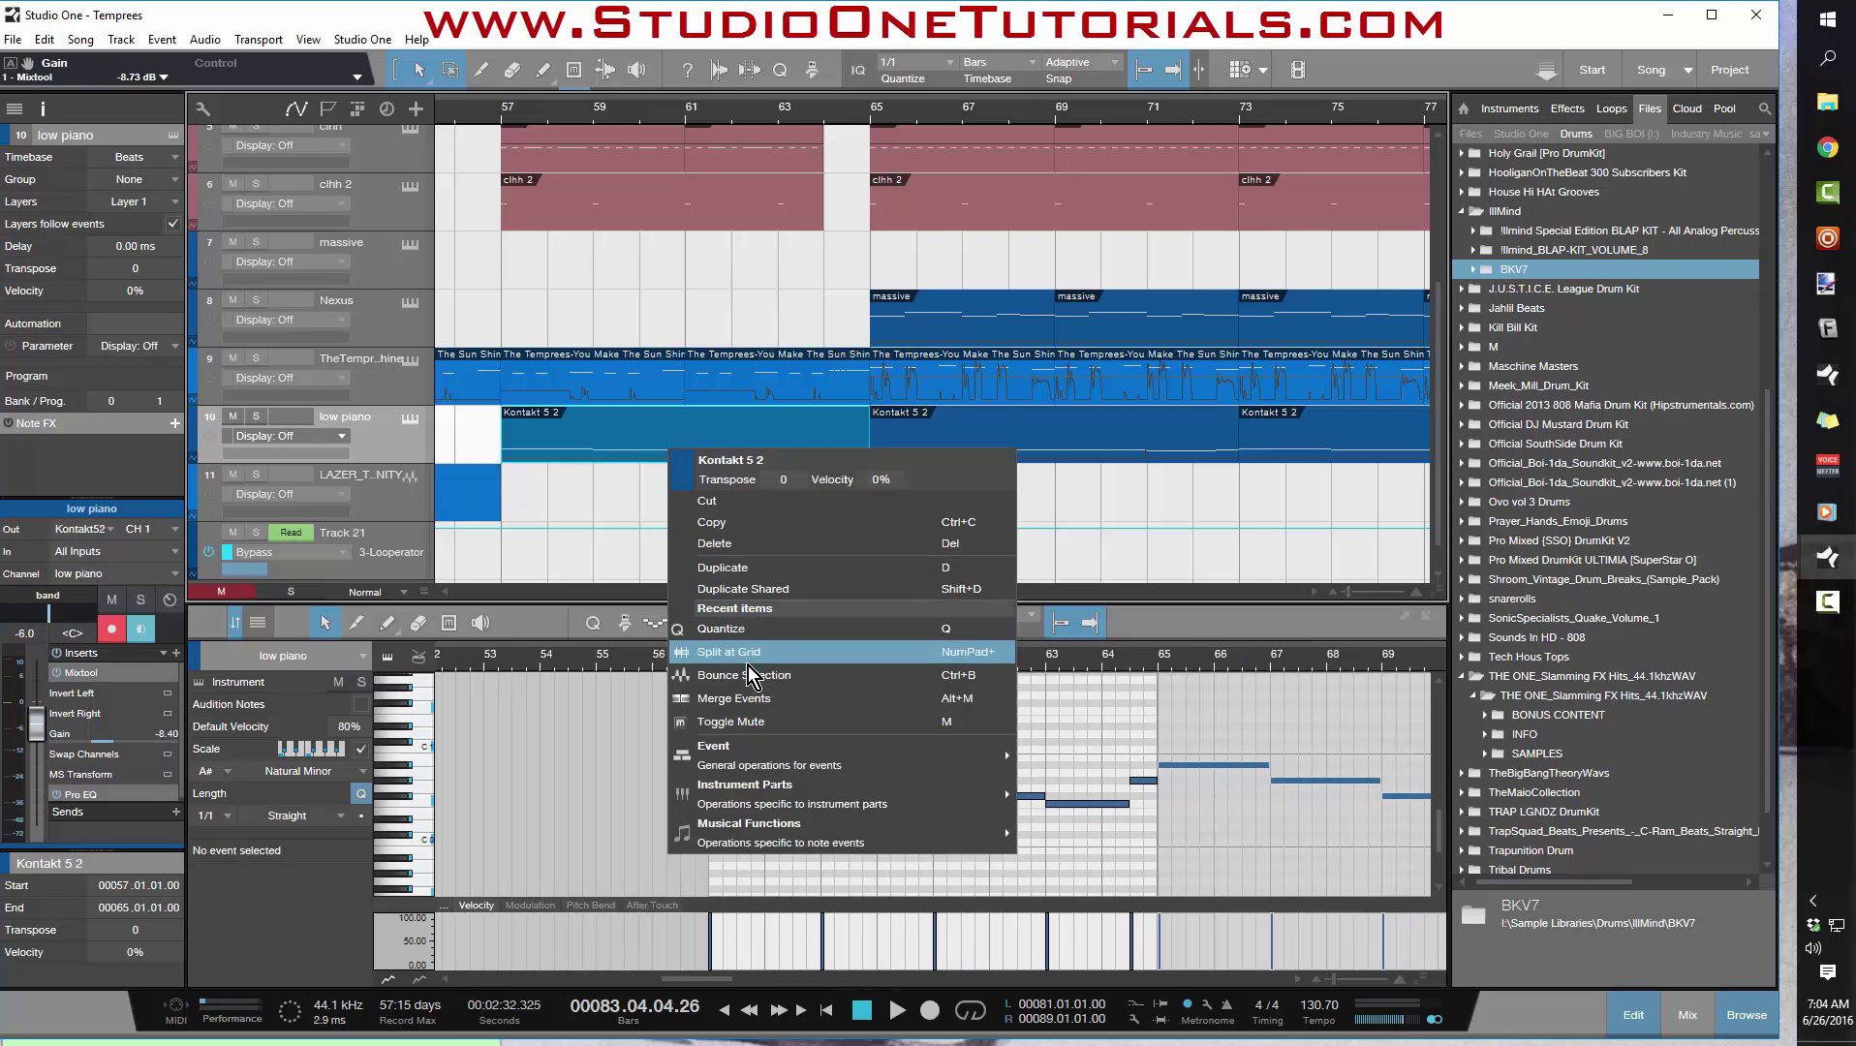
mouse_move(747, 749)
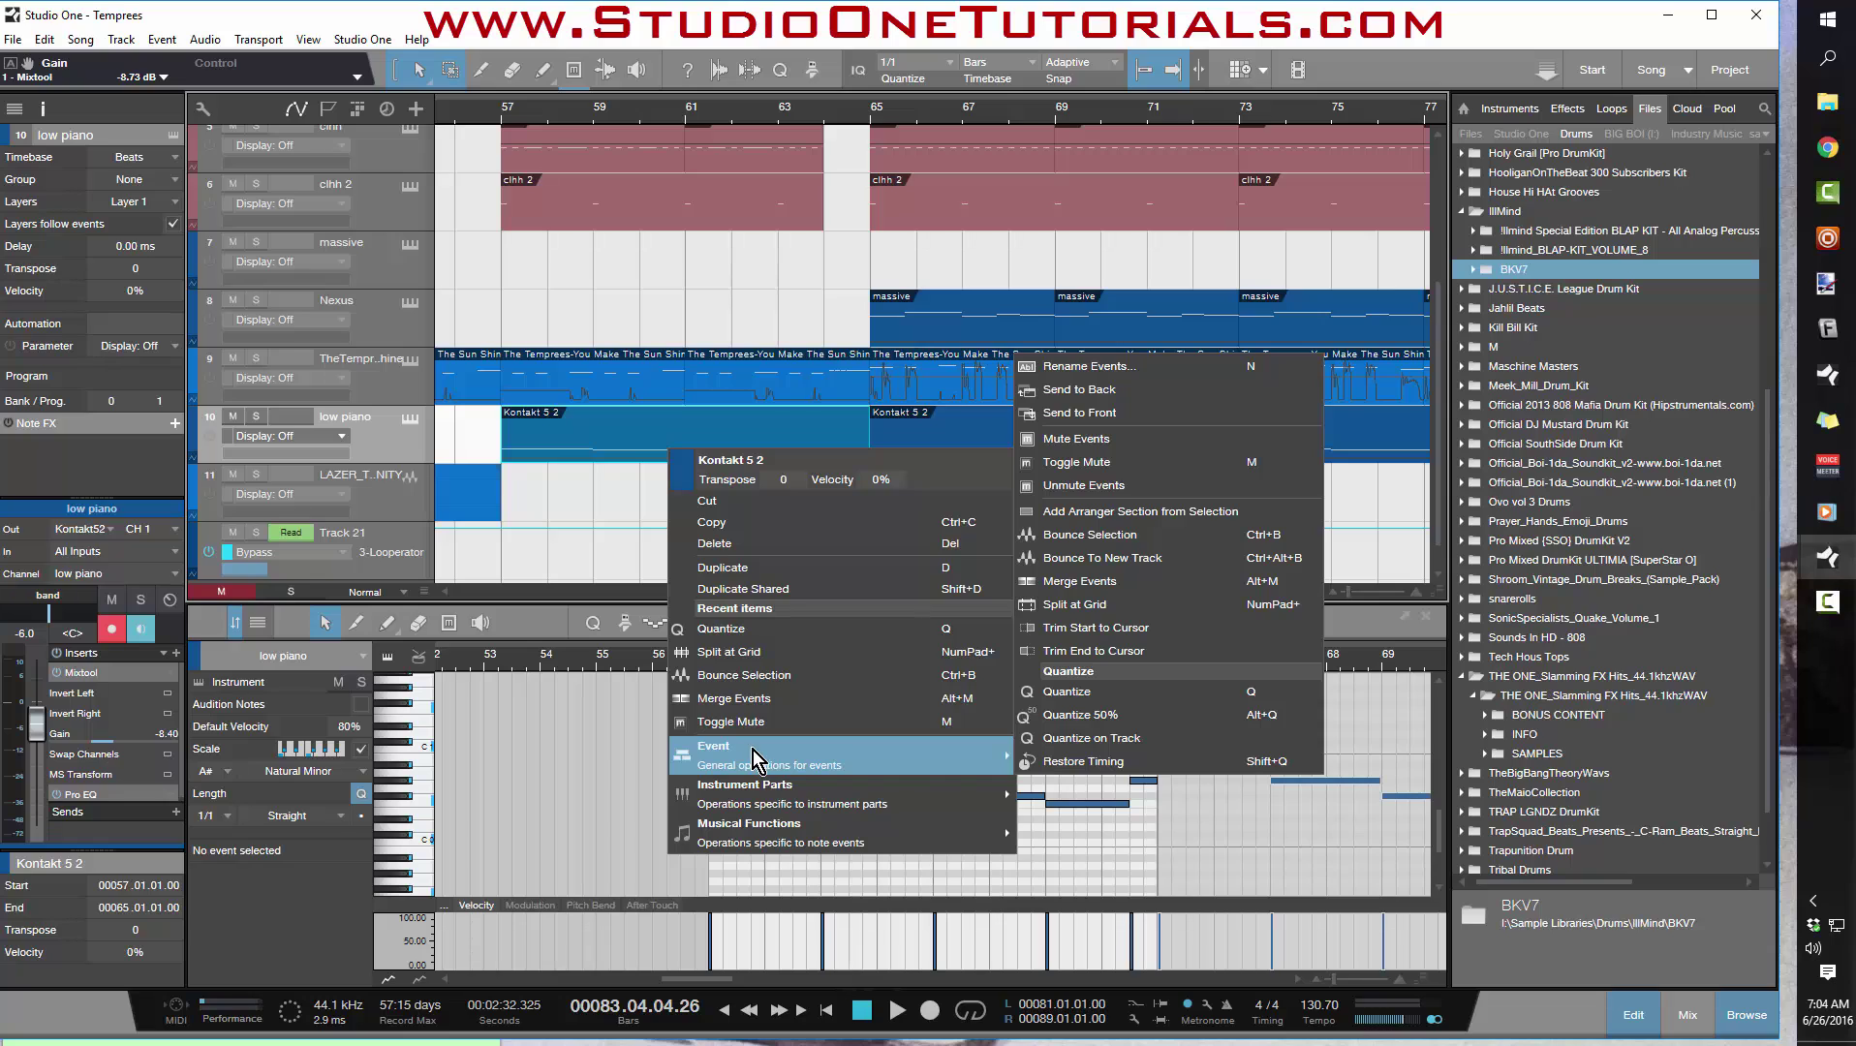
click(1077, 613)
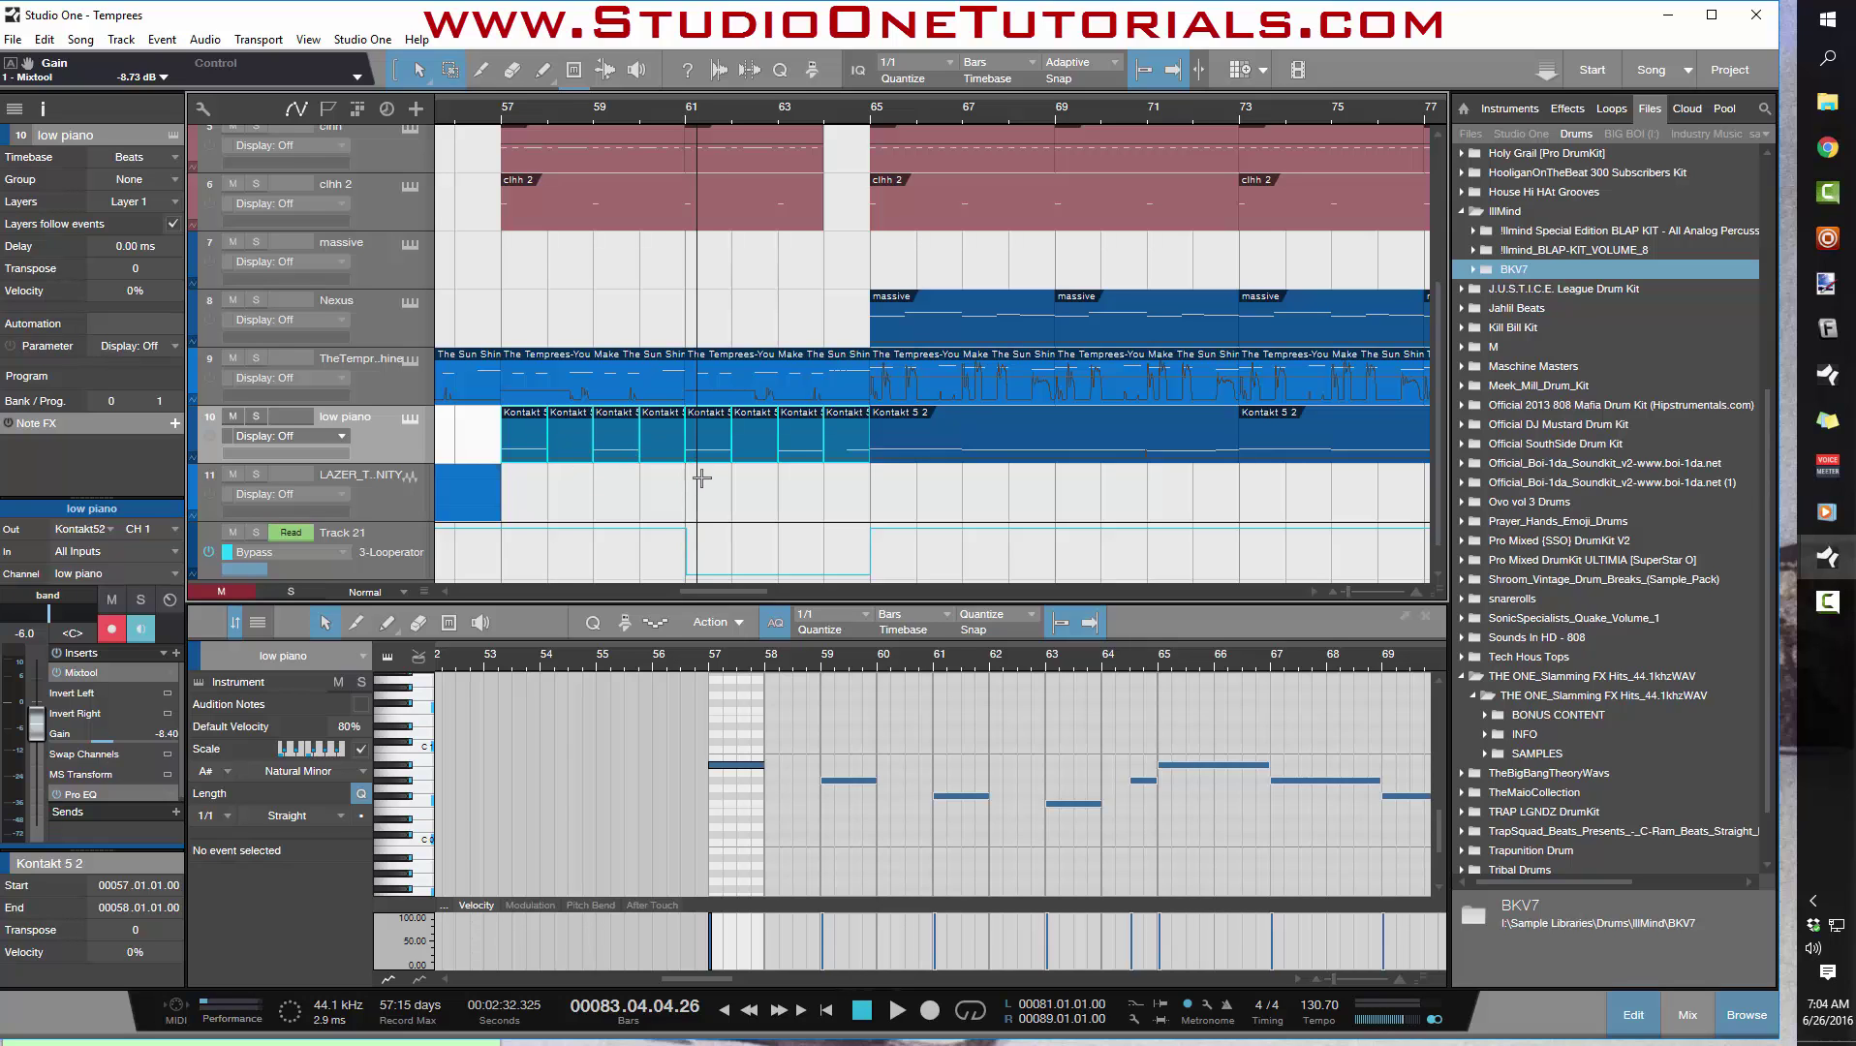
key(ctrl+z)
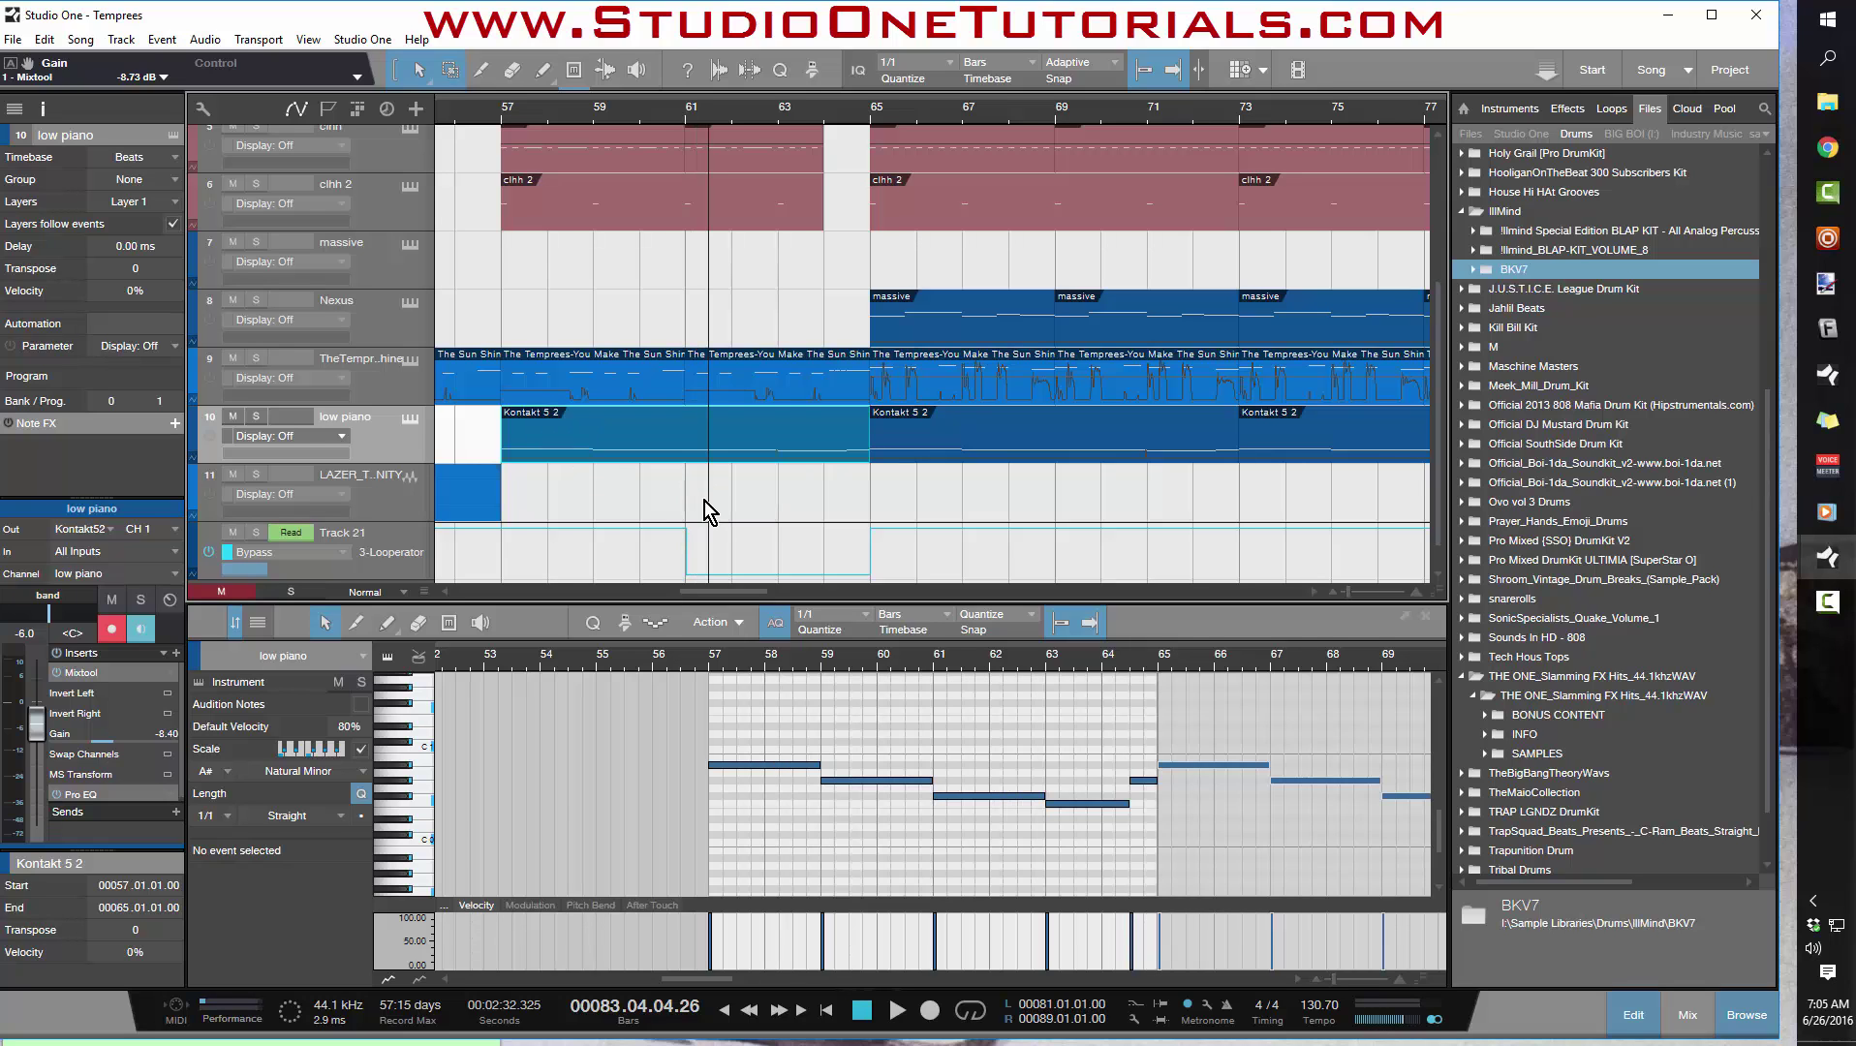
Enlarge the original Temprees sample track and examine its bar-by-bar slices from bar 1.
scroll(586, 113, down, 8)
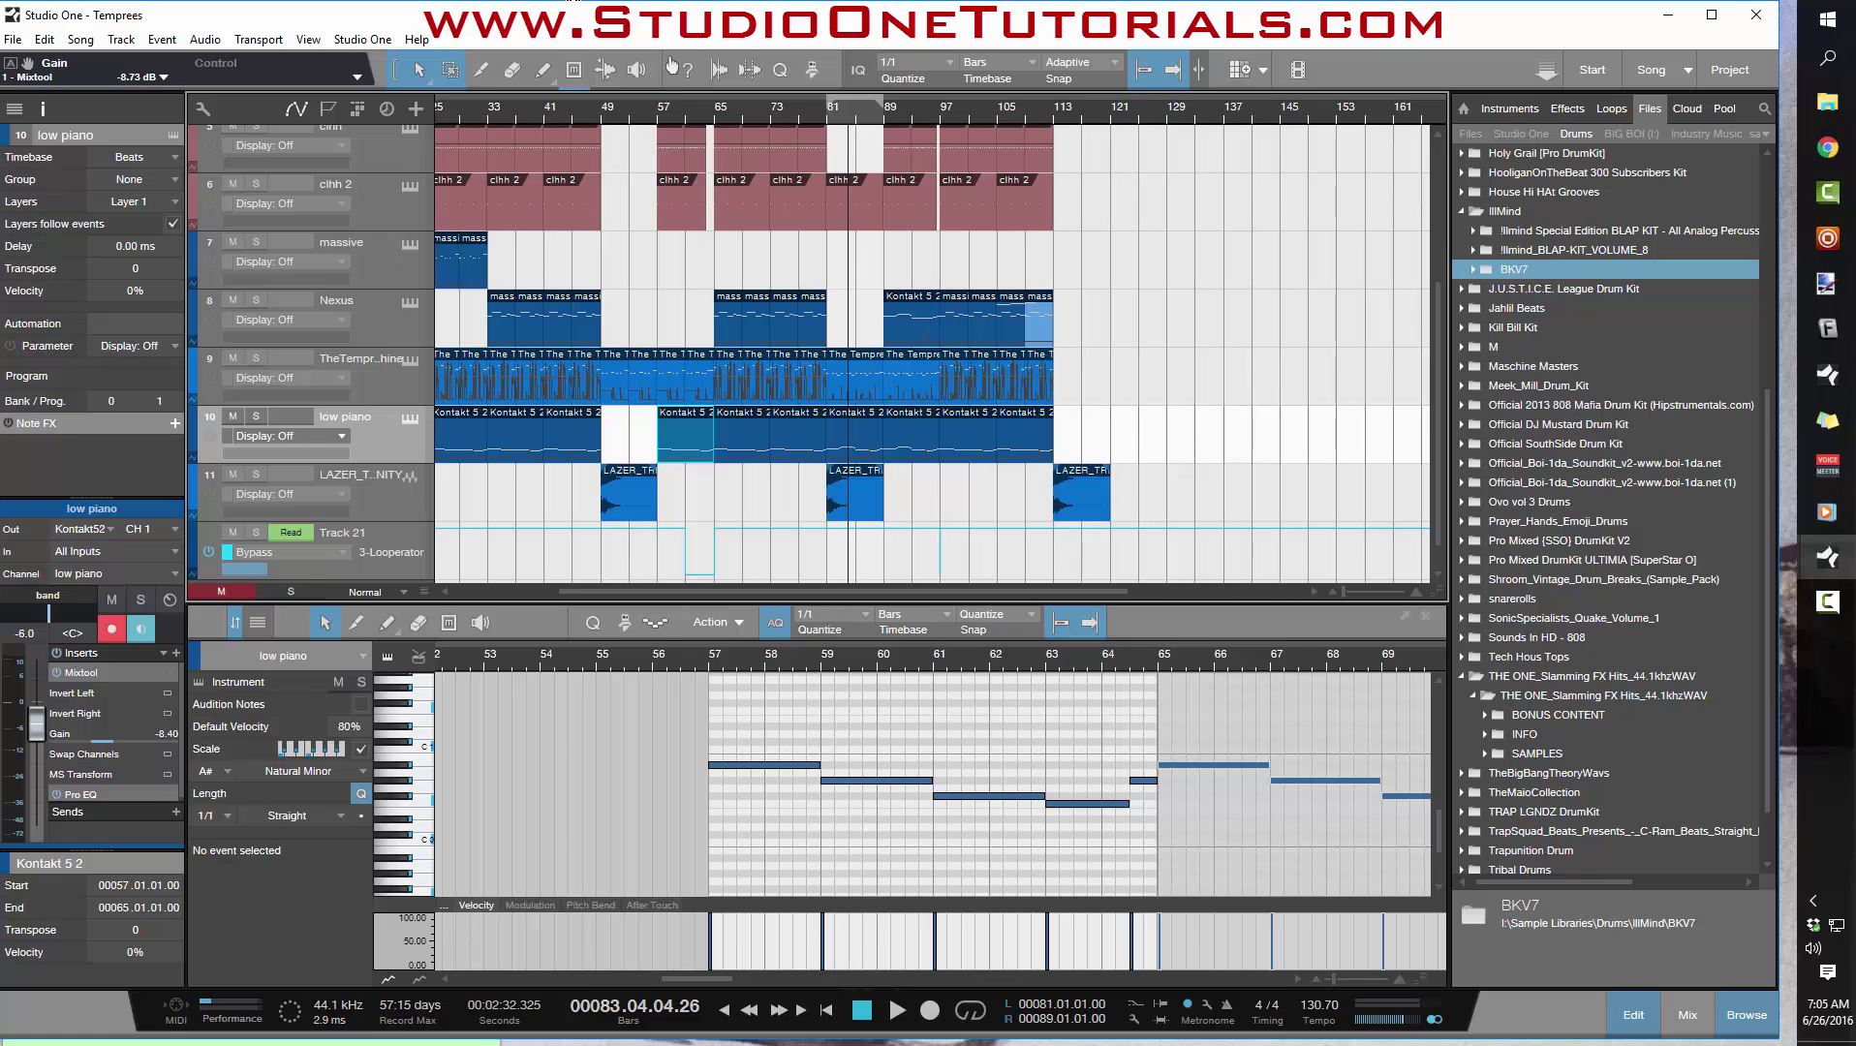
scroll(595, 455, down, 1)
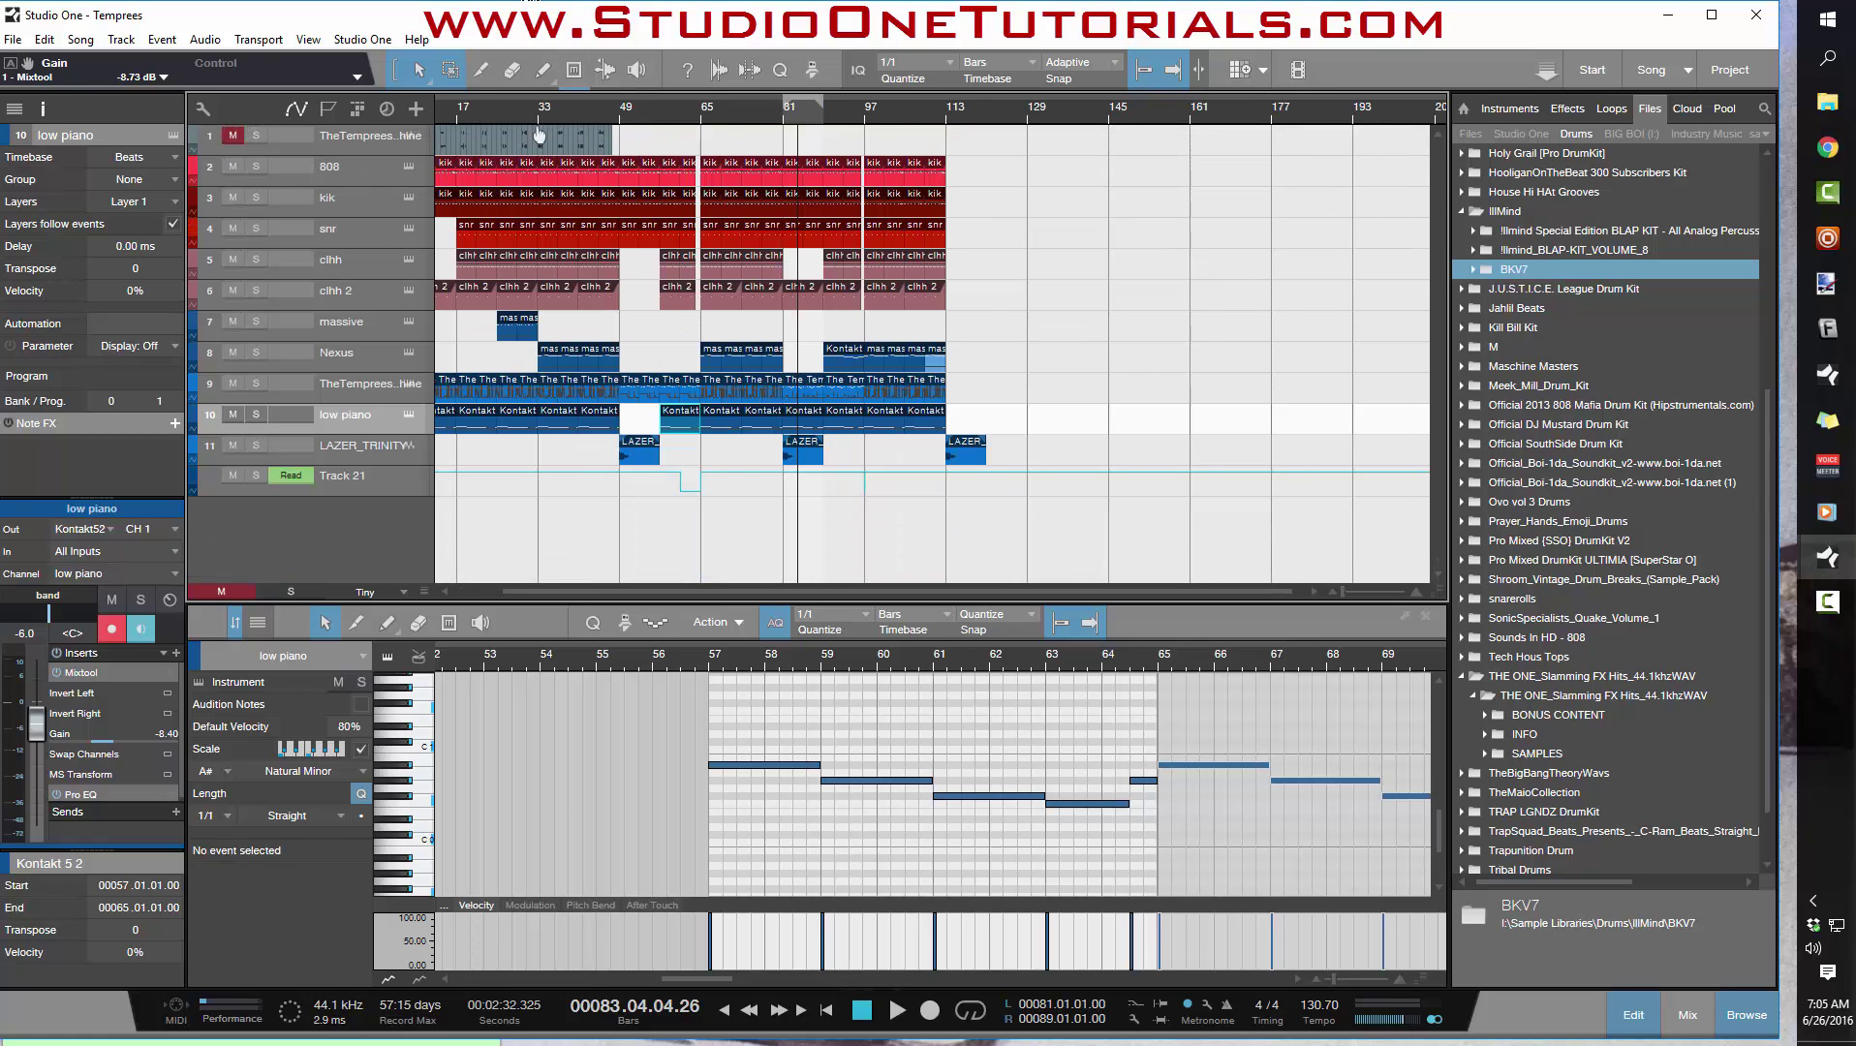
scroll(546, 175, up, 4)
drag(334, 153, 334, 441)
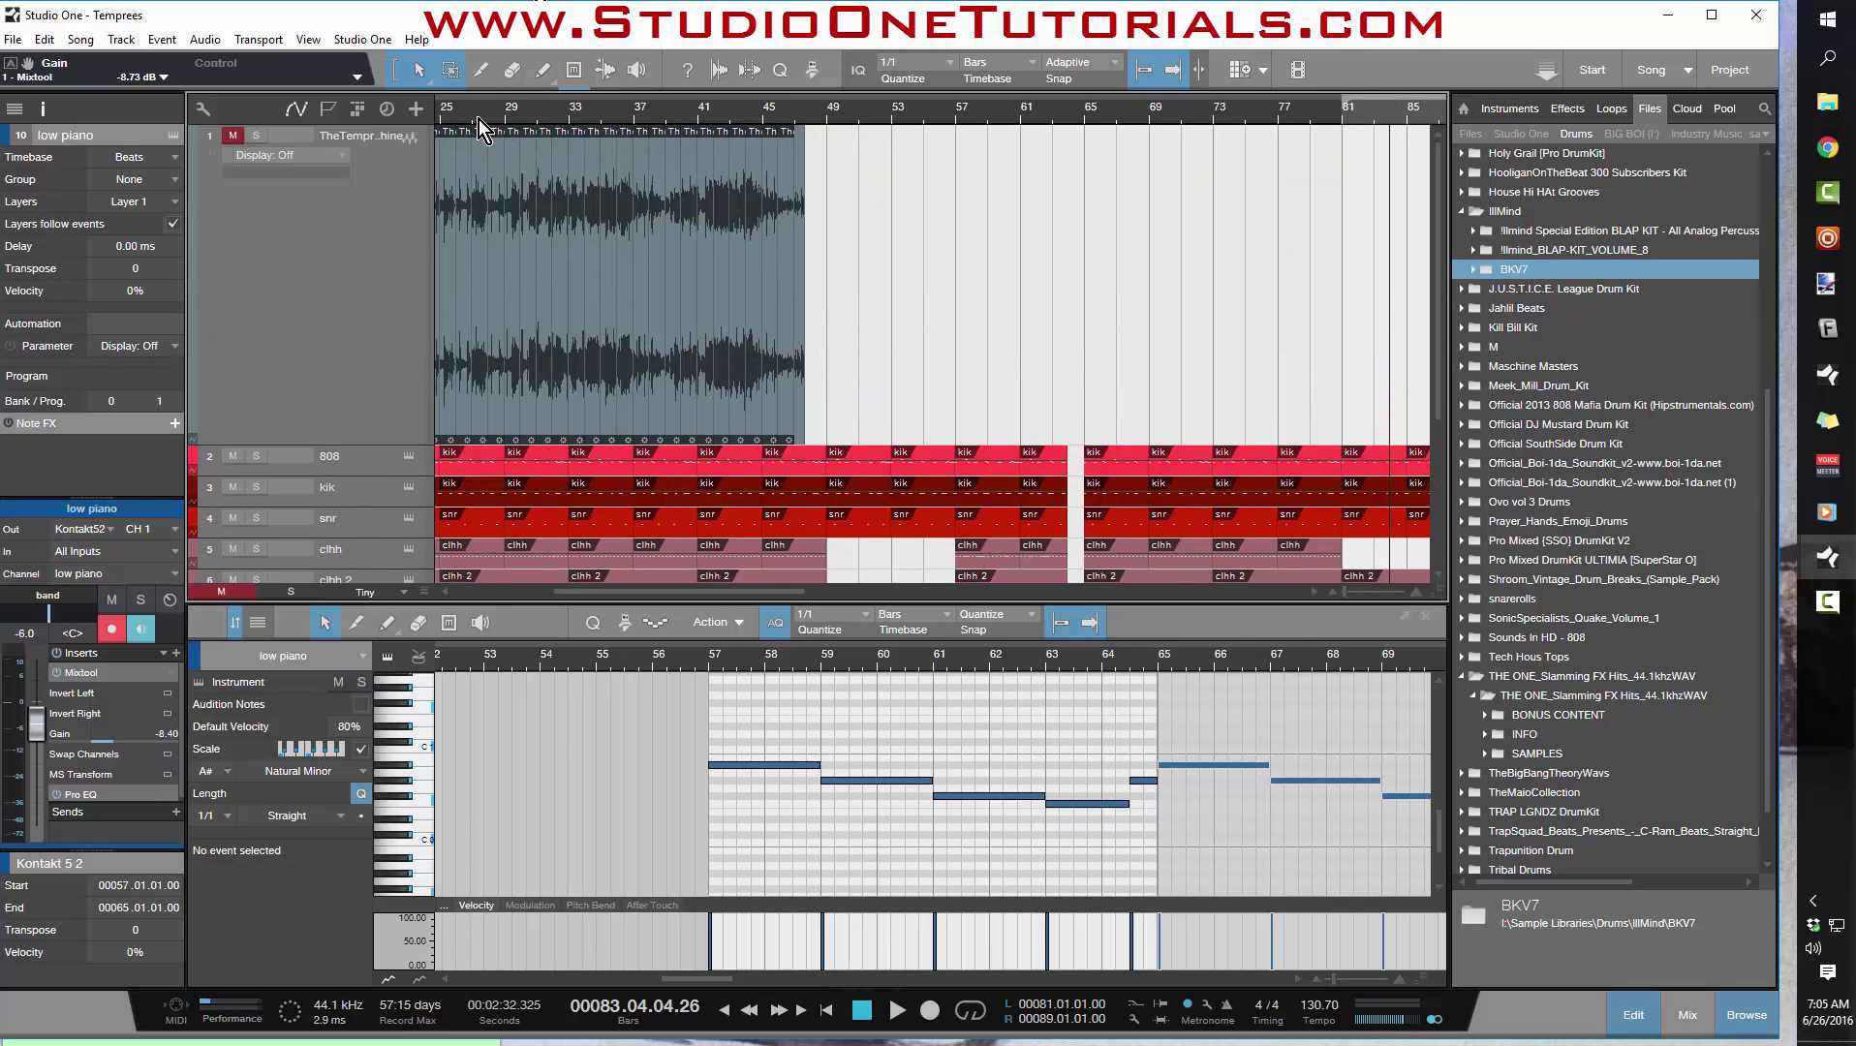
scroll(479, 119, up, 4)
drag(587, 593, 426, 568)
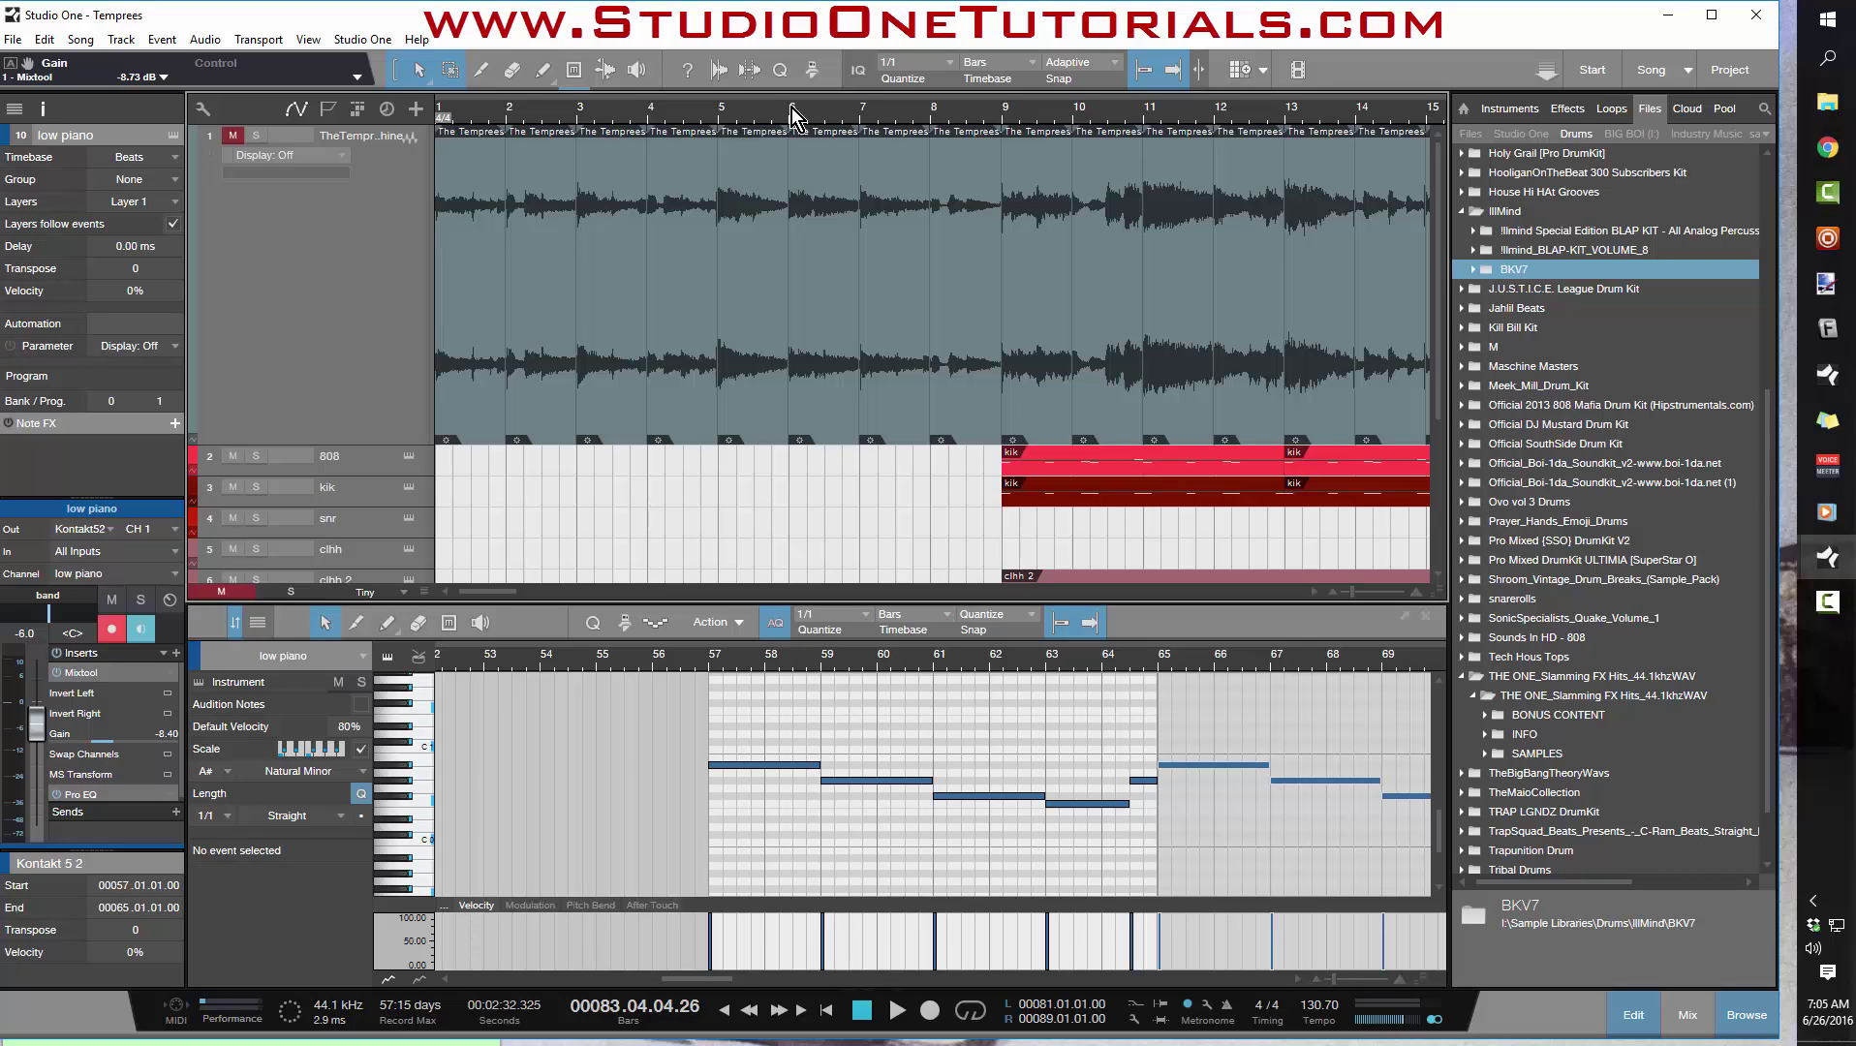
drag(791, 108, 830, 81)
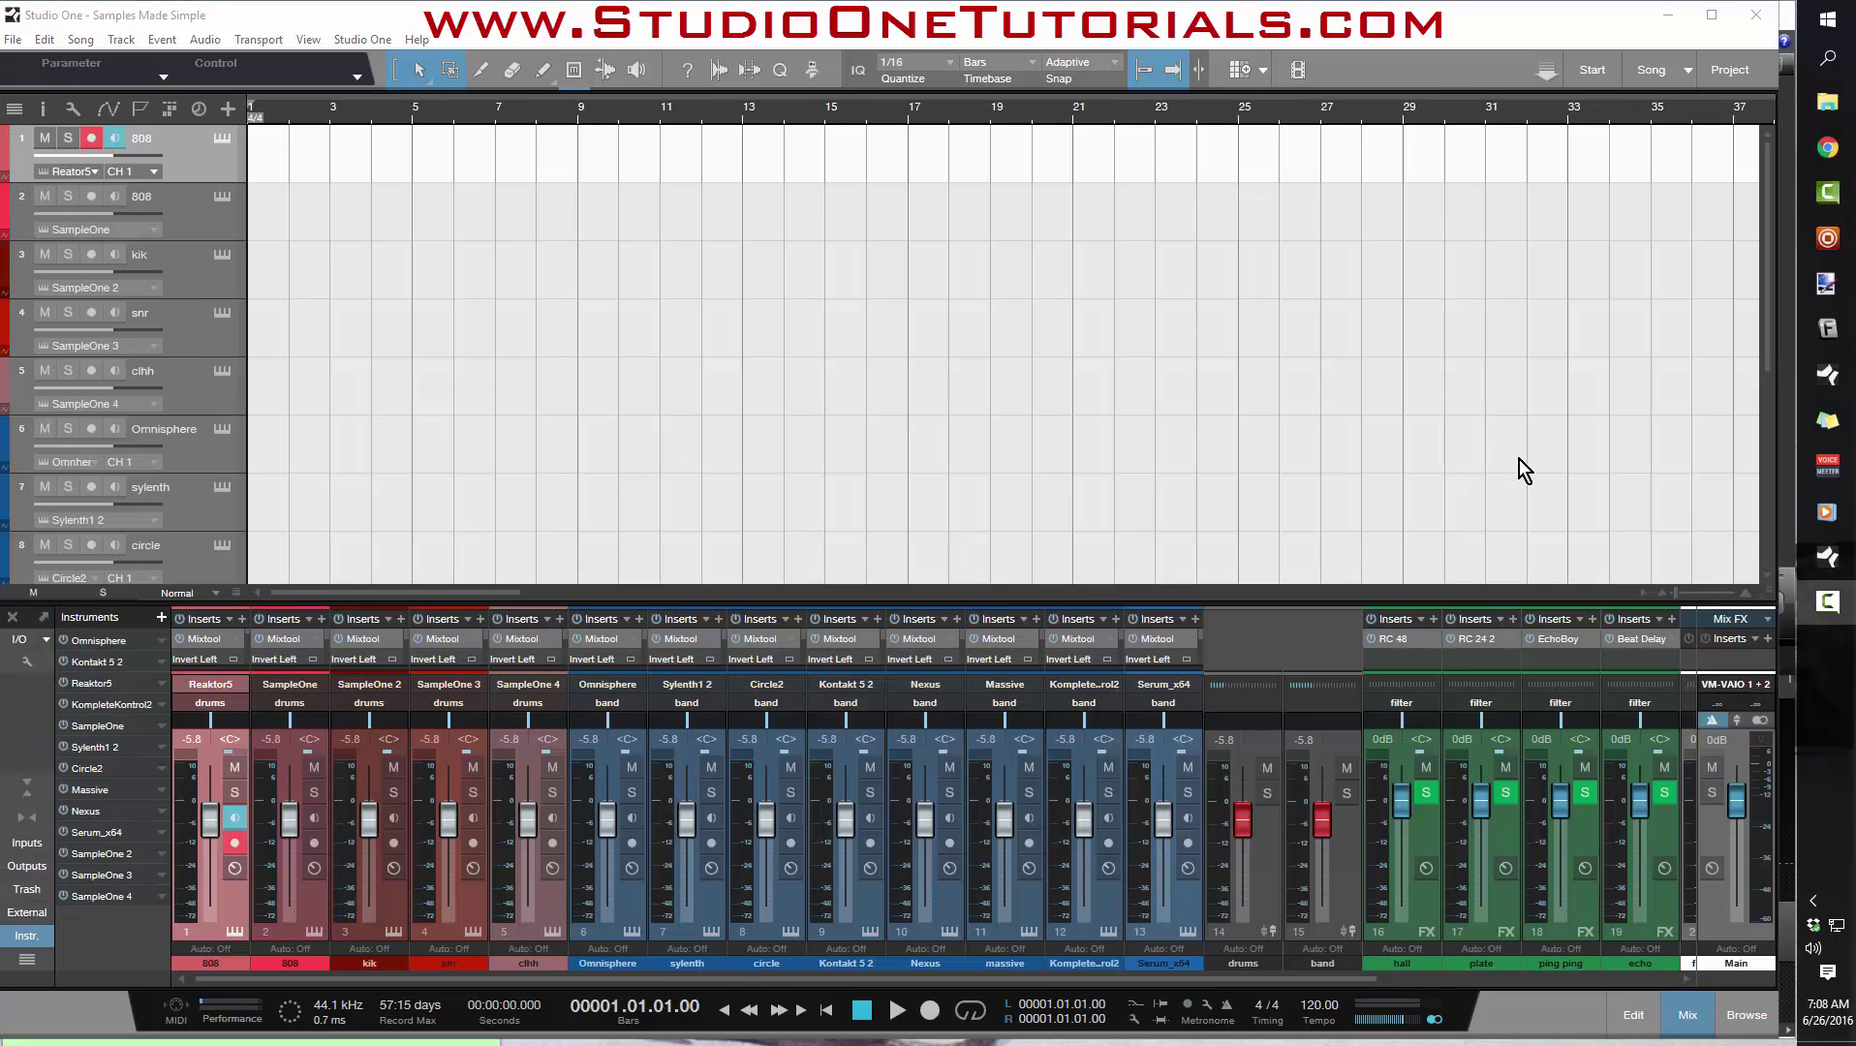
Import The Temprees-You Make The Sun Shine.mp3 from the Industry Music files onto a new first track, starting at bar 1.
key(F5)
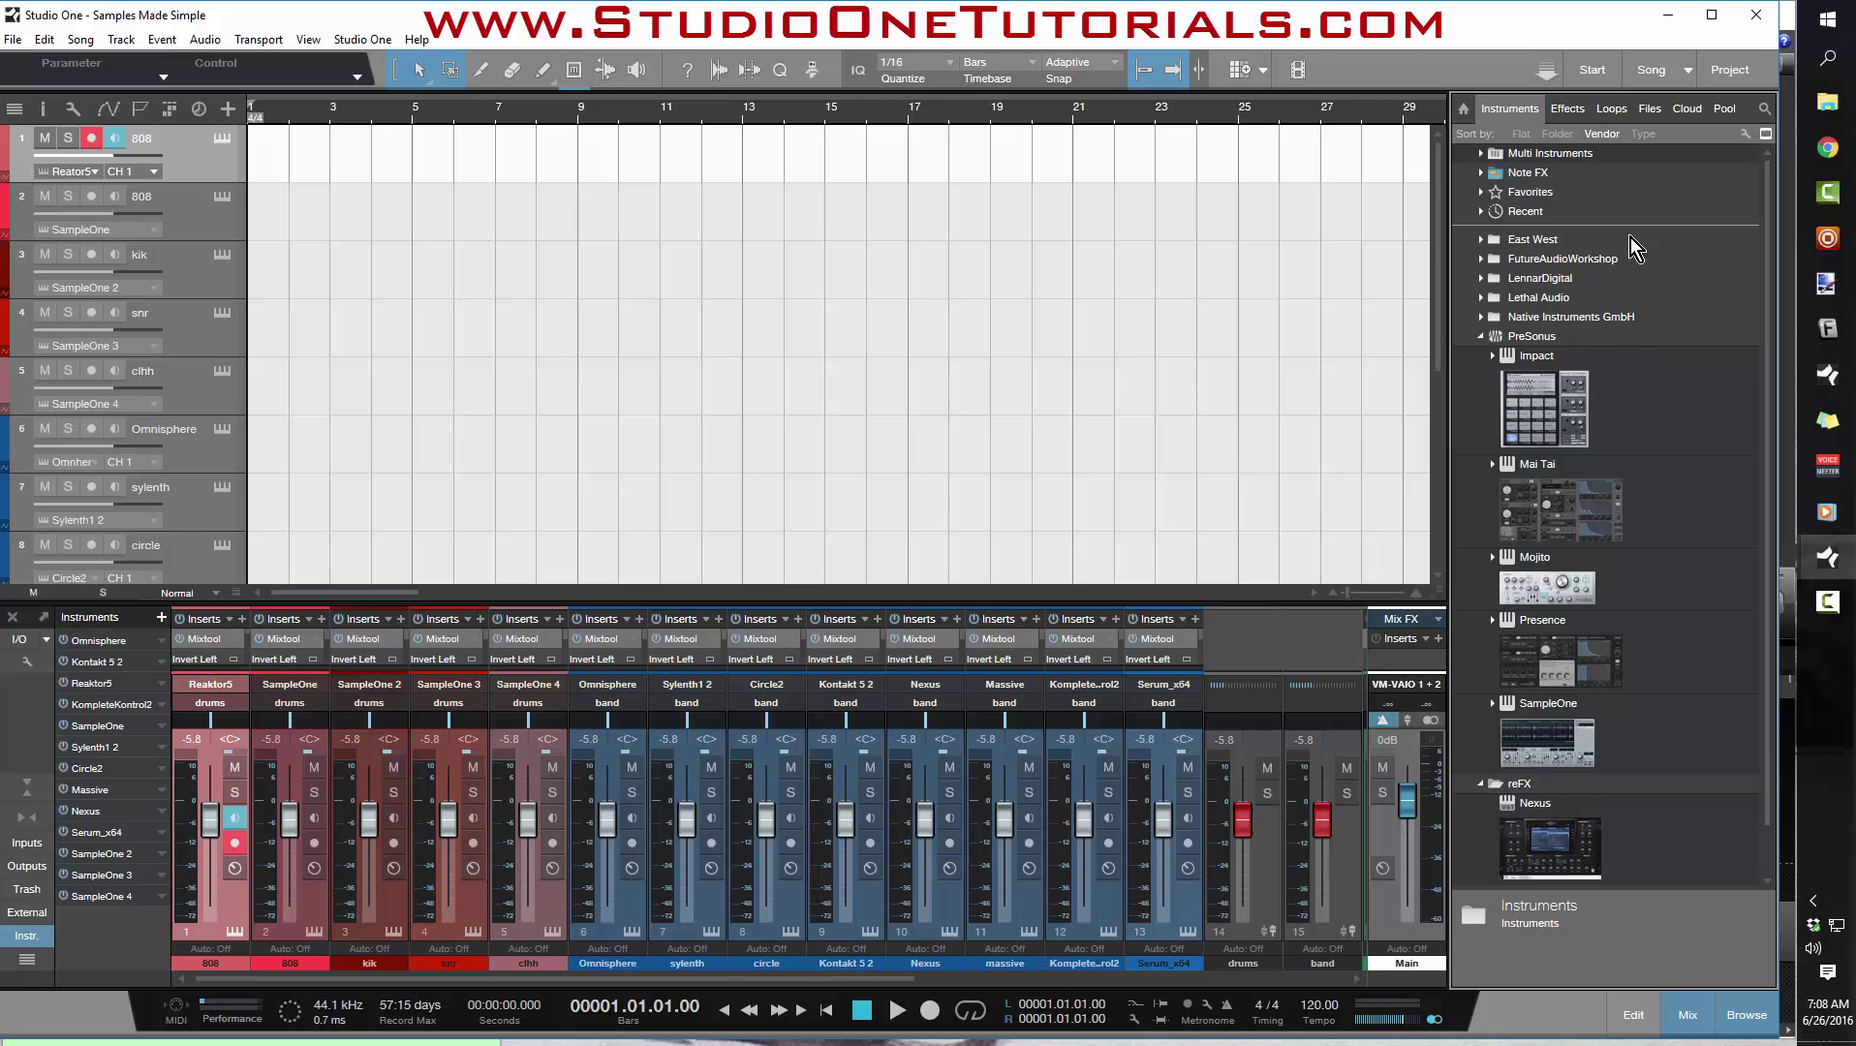
click(1692, 117)
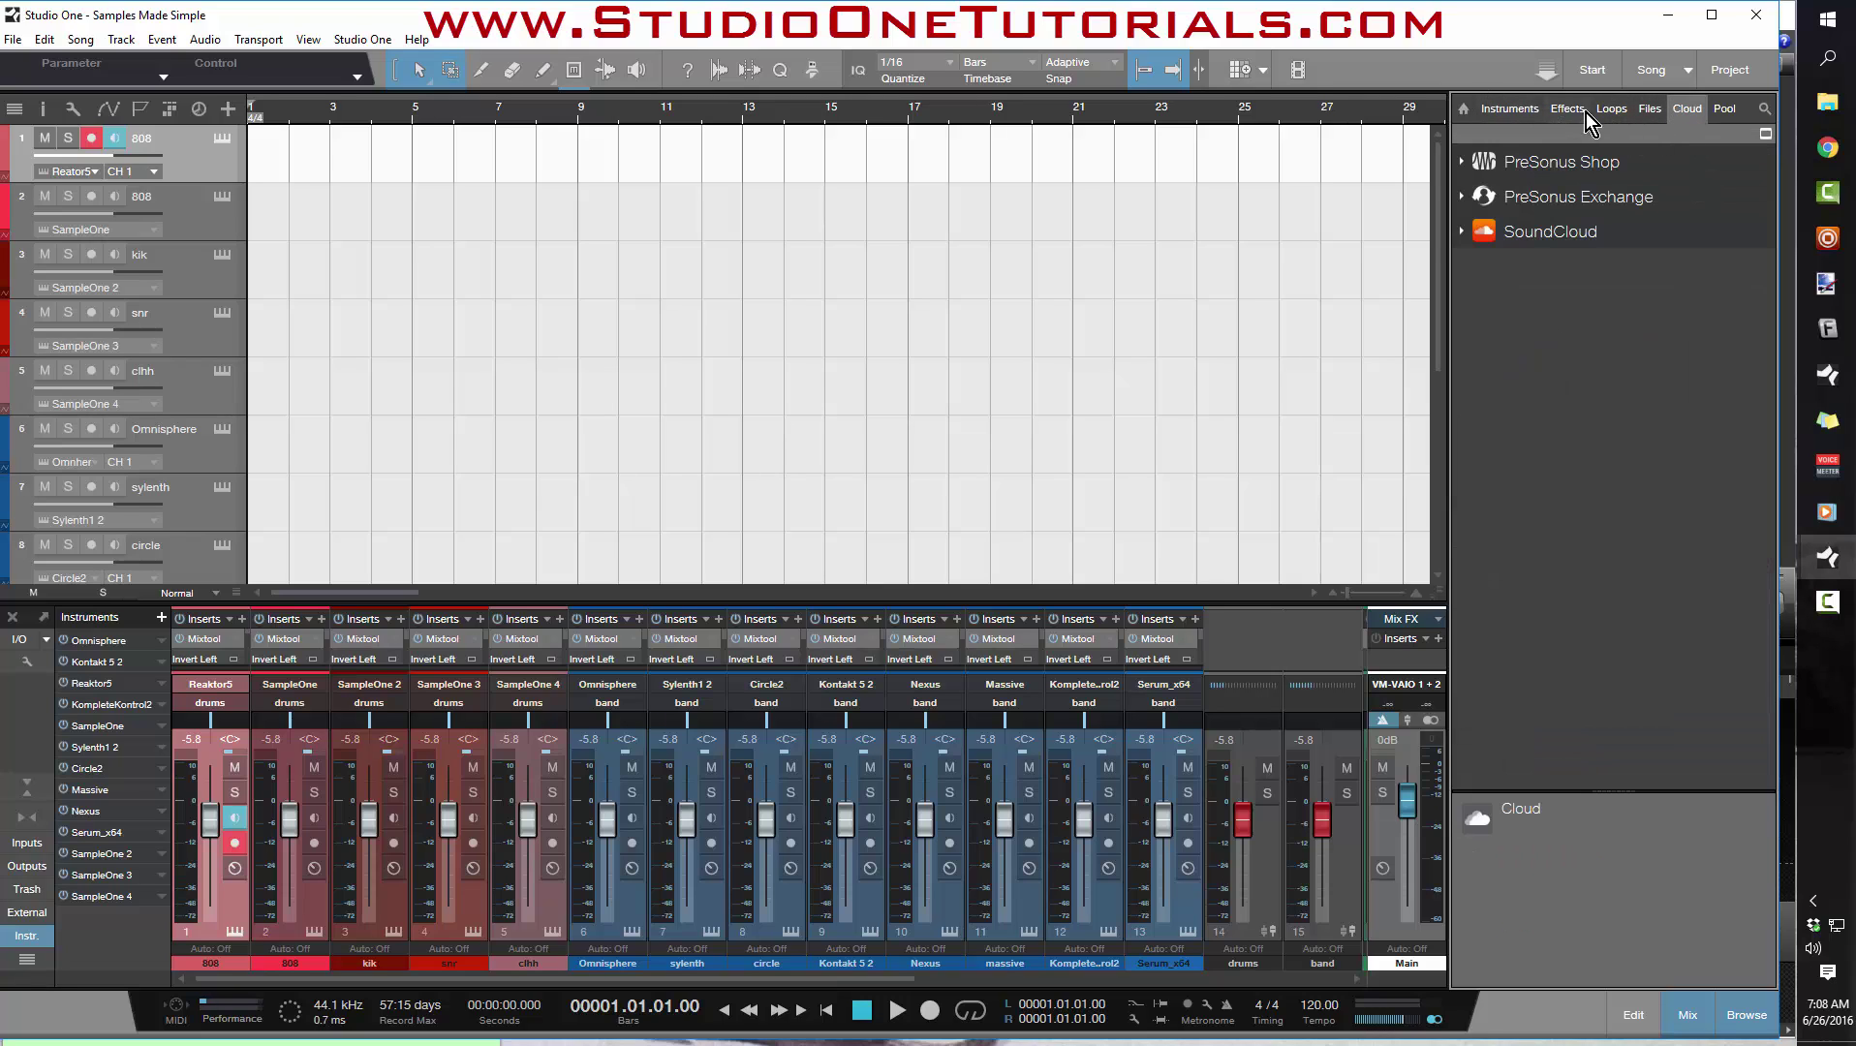
click(1647, 109)
drag(1532, 814, 319, 128)
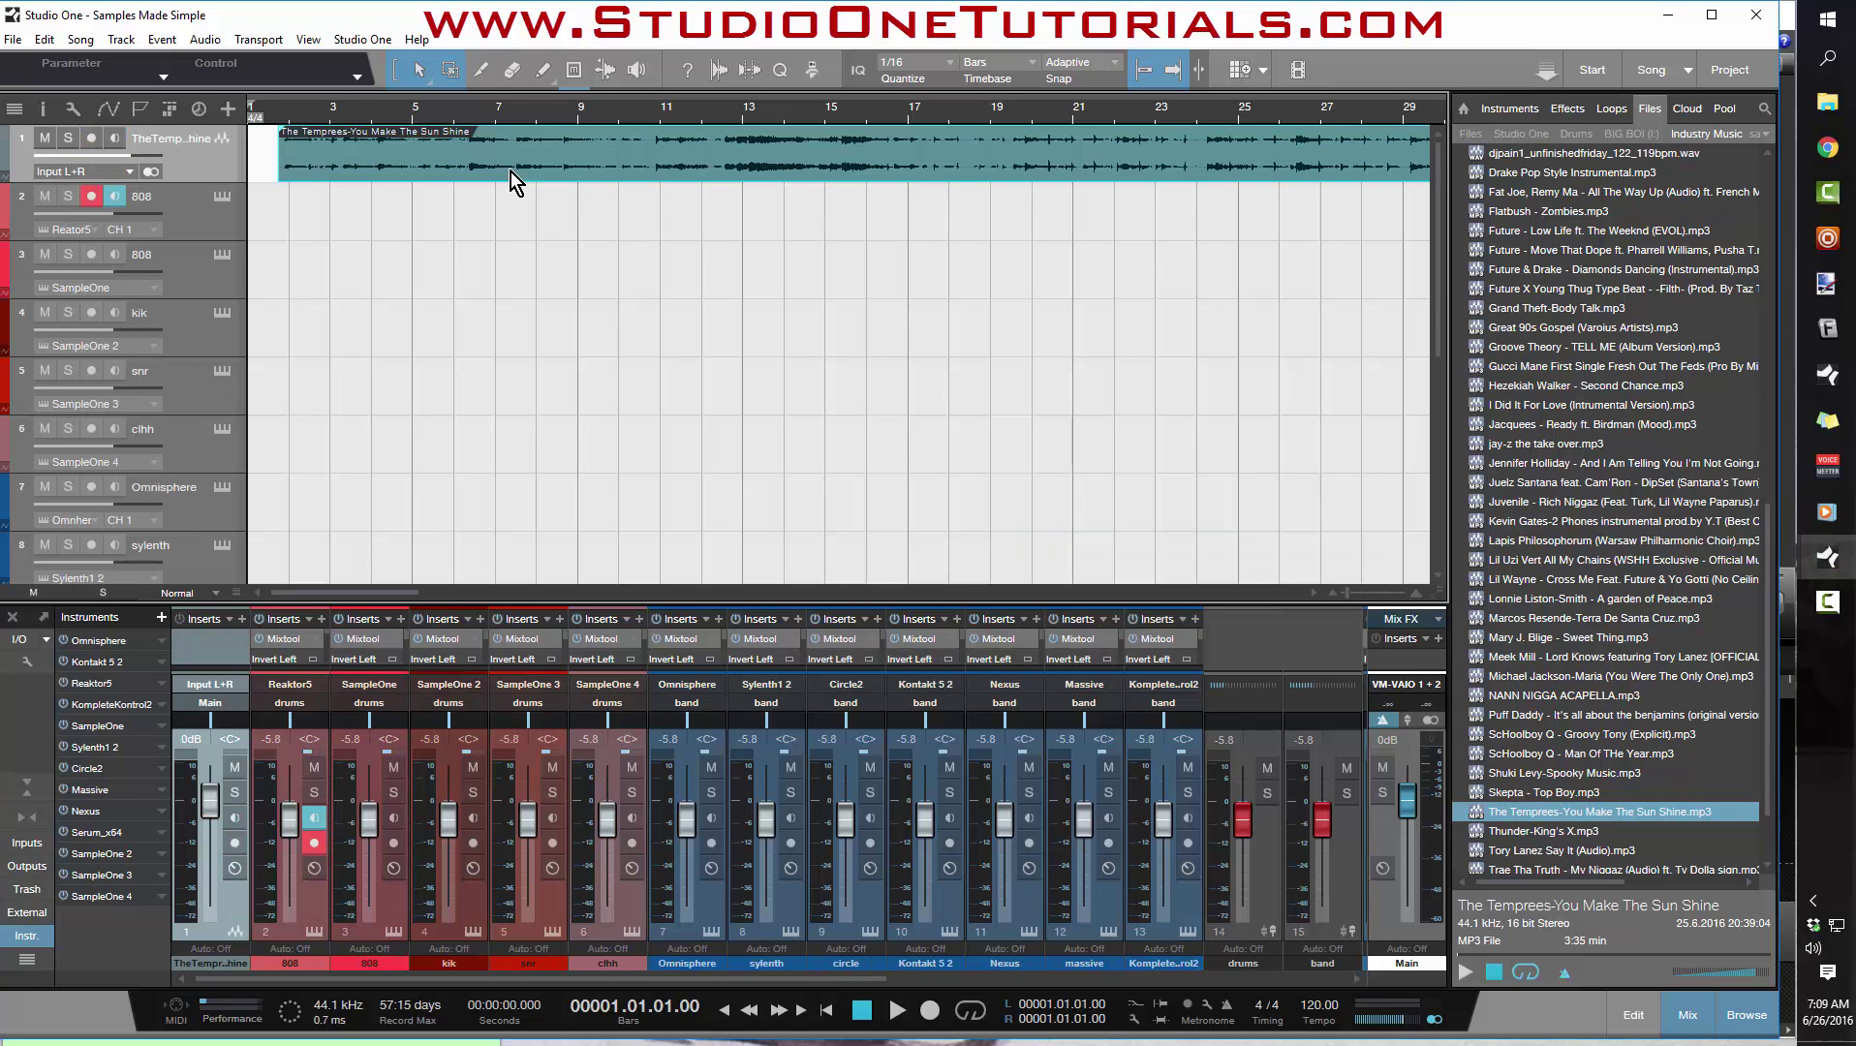
drag(510, 167, 471, 158)
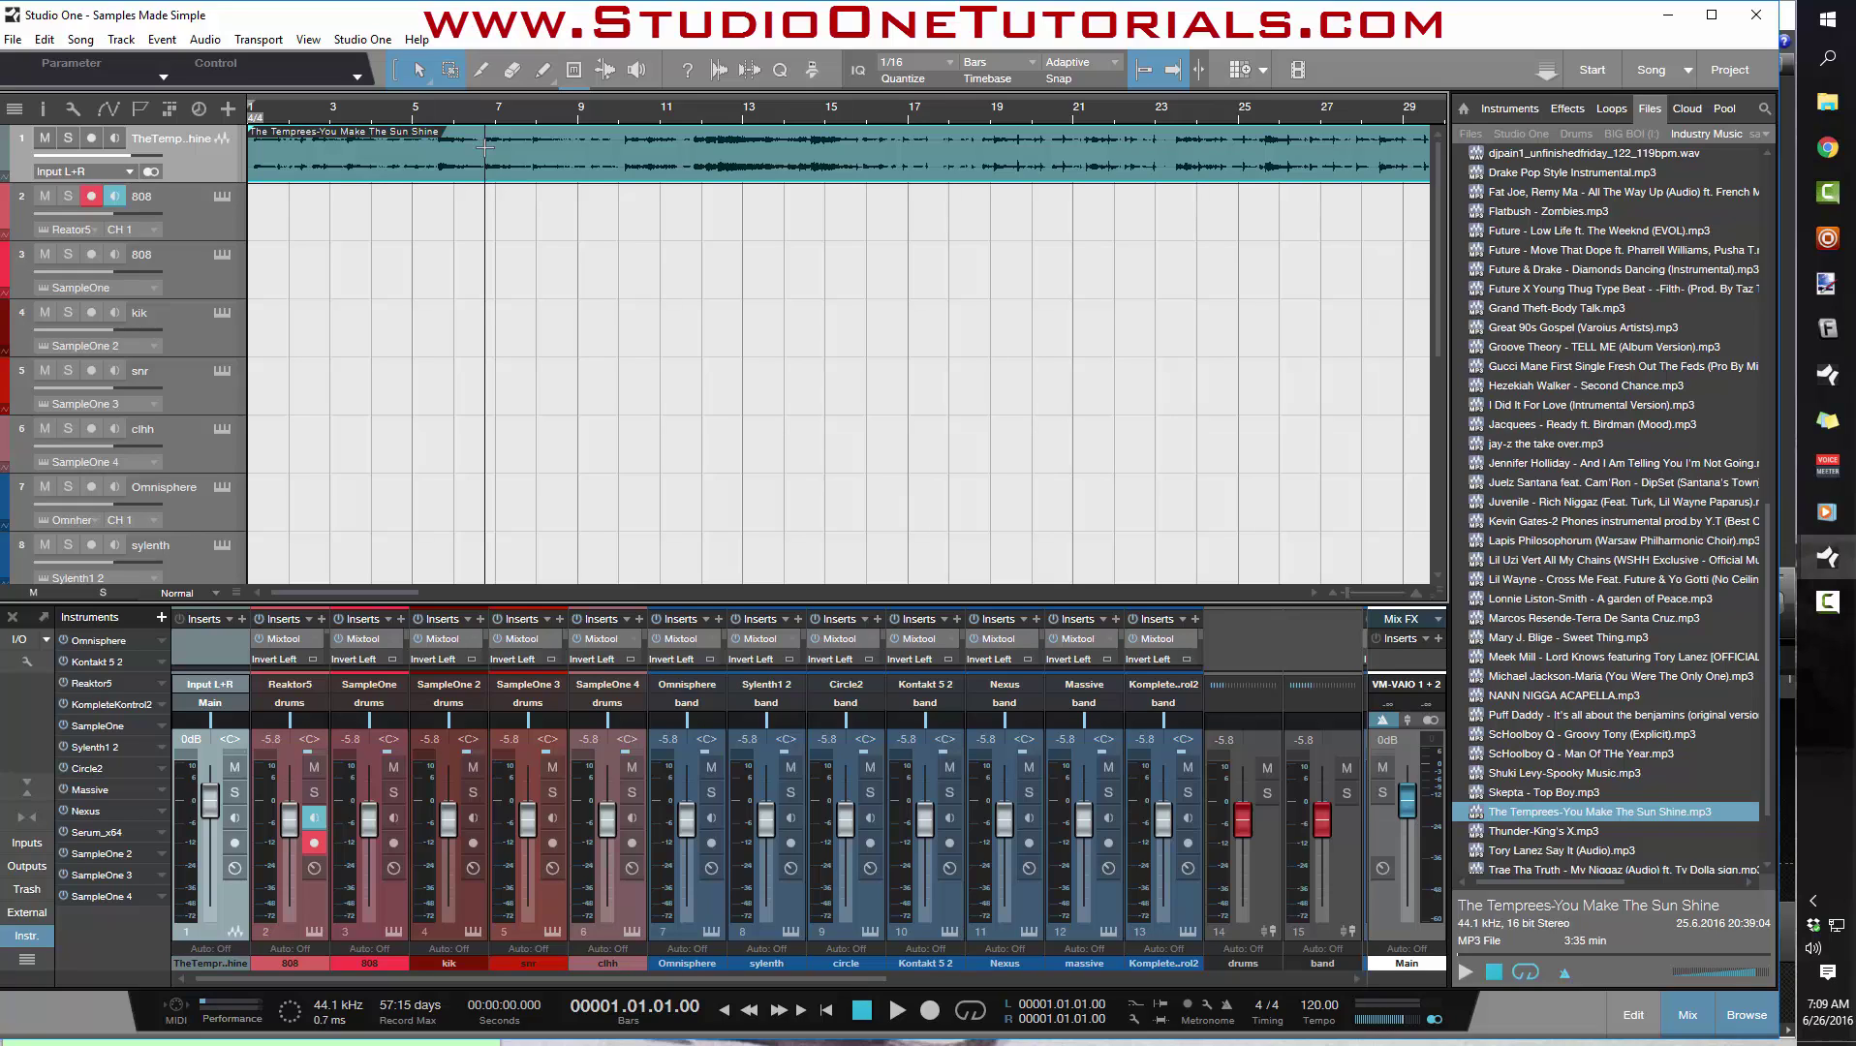
Make the Temprees sample track taller and trim the silence from the start of its audio event.
drag(203, 183, 200, 437)
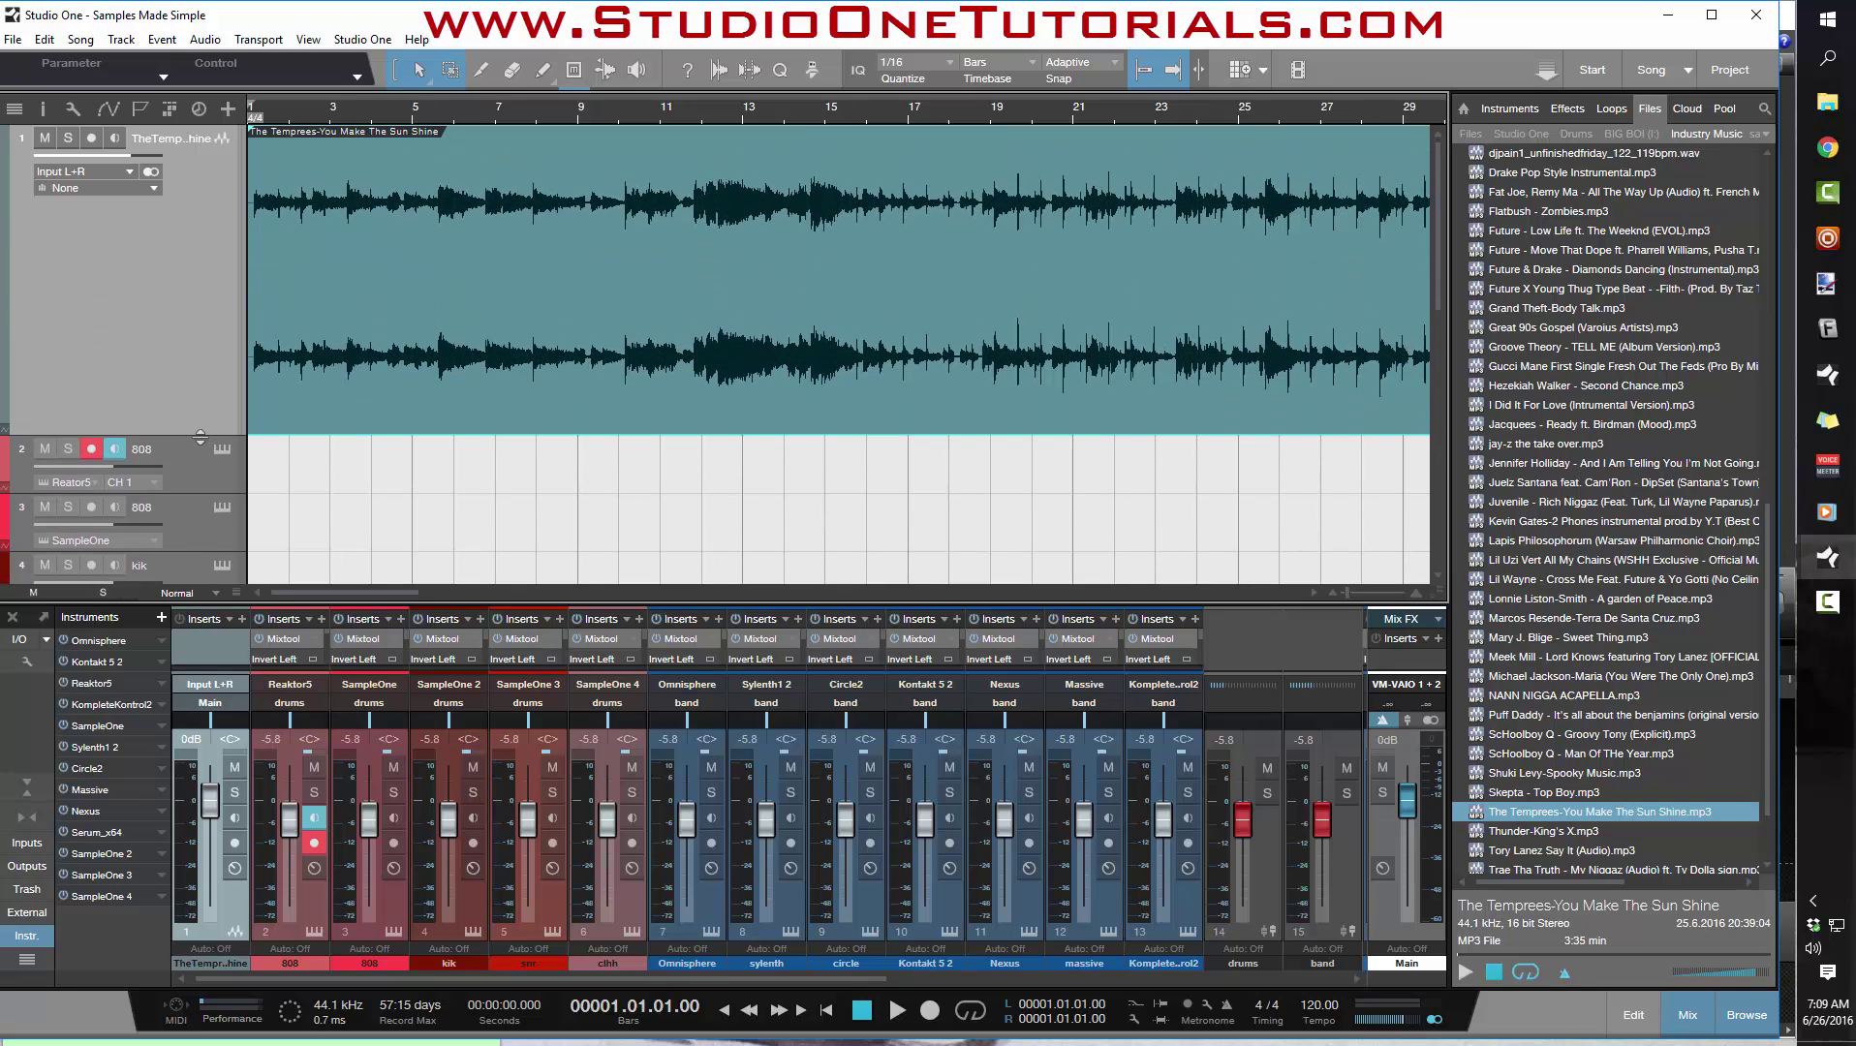
drag(394, 120, 601, 145)
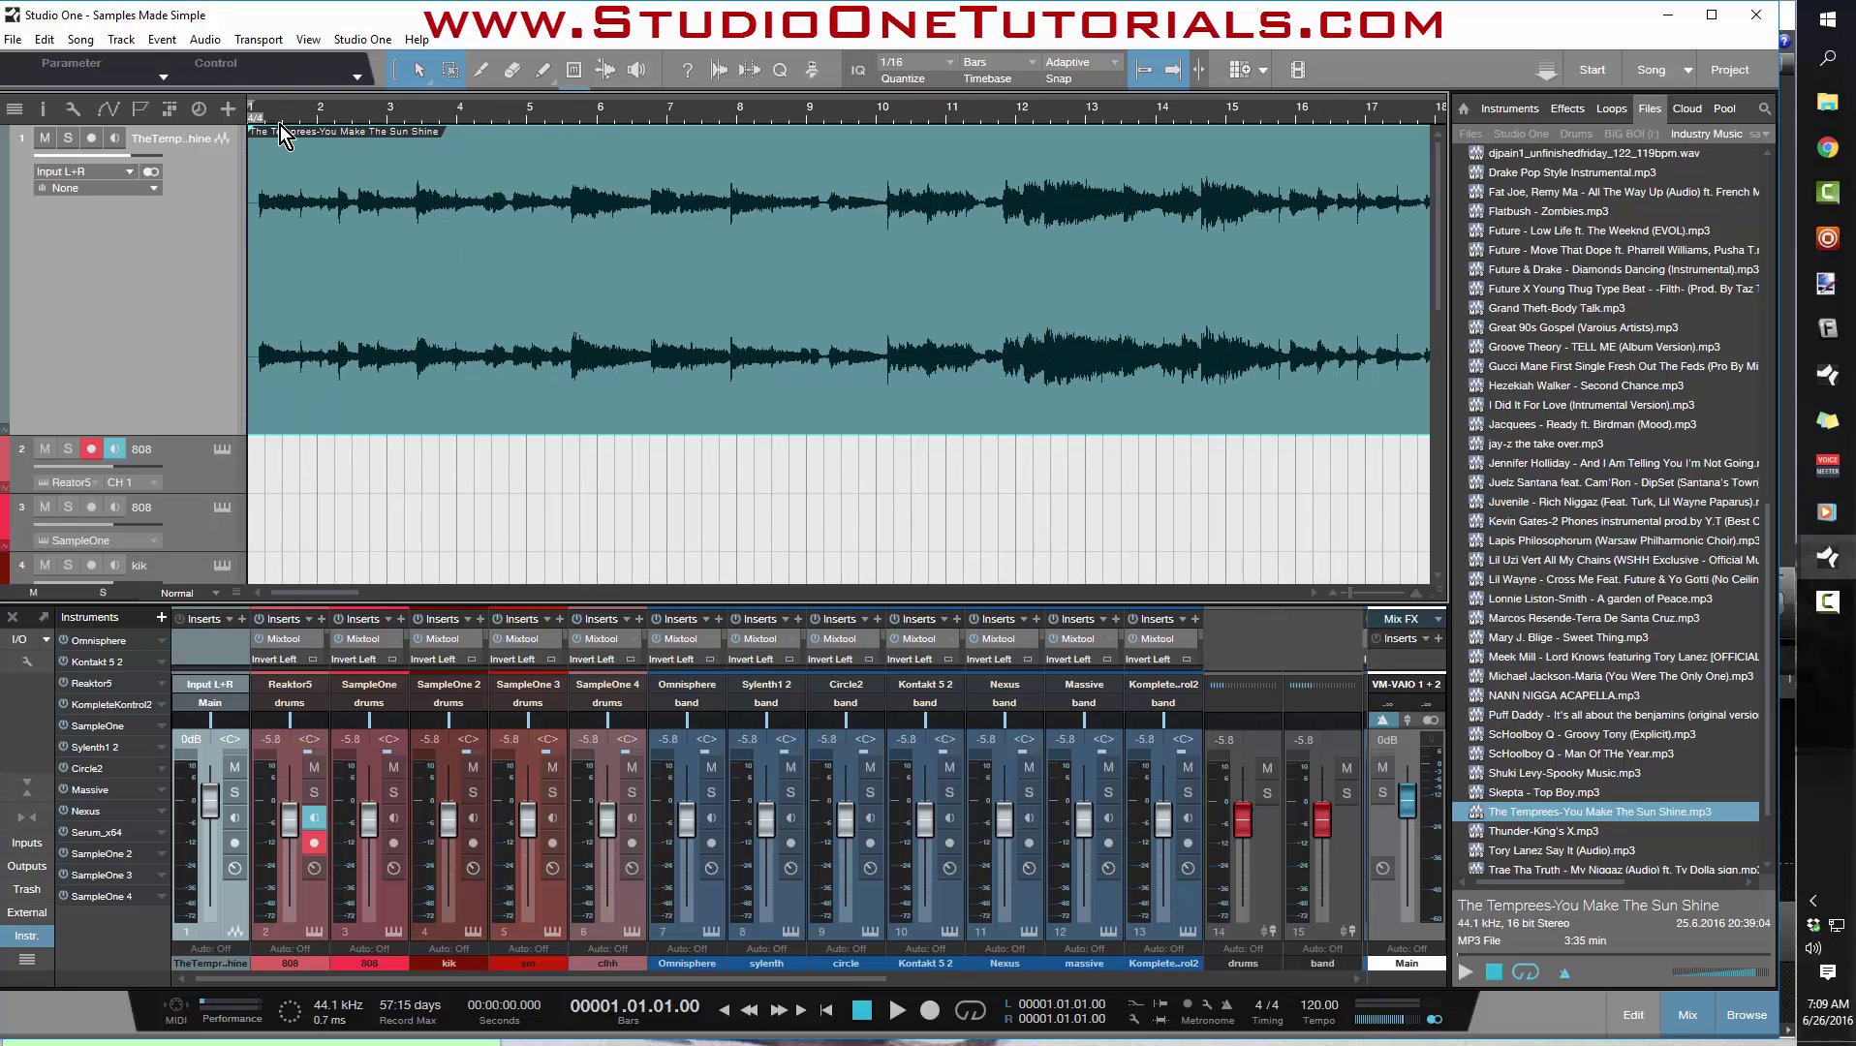
drag(316, 108, 316, 169)
drag(284, 592, 266, 590)
drag(250, 408, 282, 228)
drag(284, 108, 512, 430)
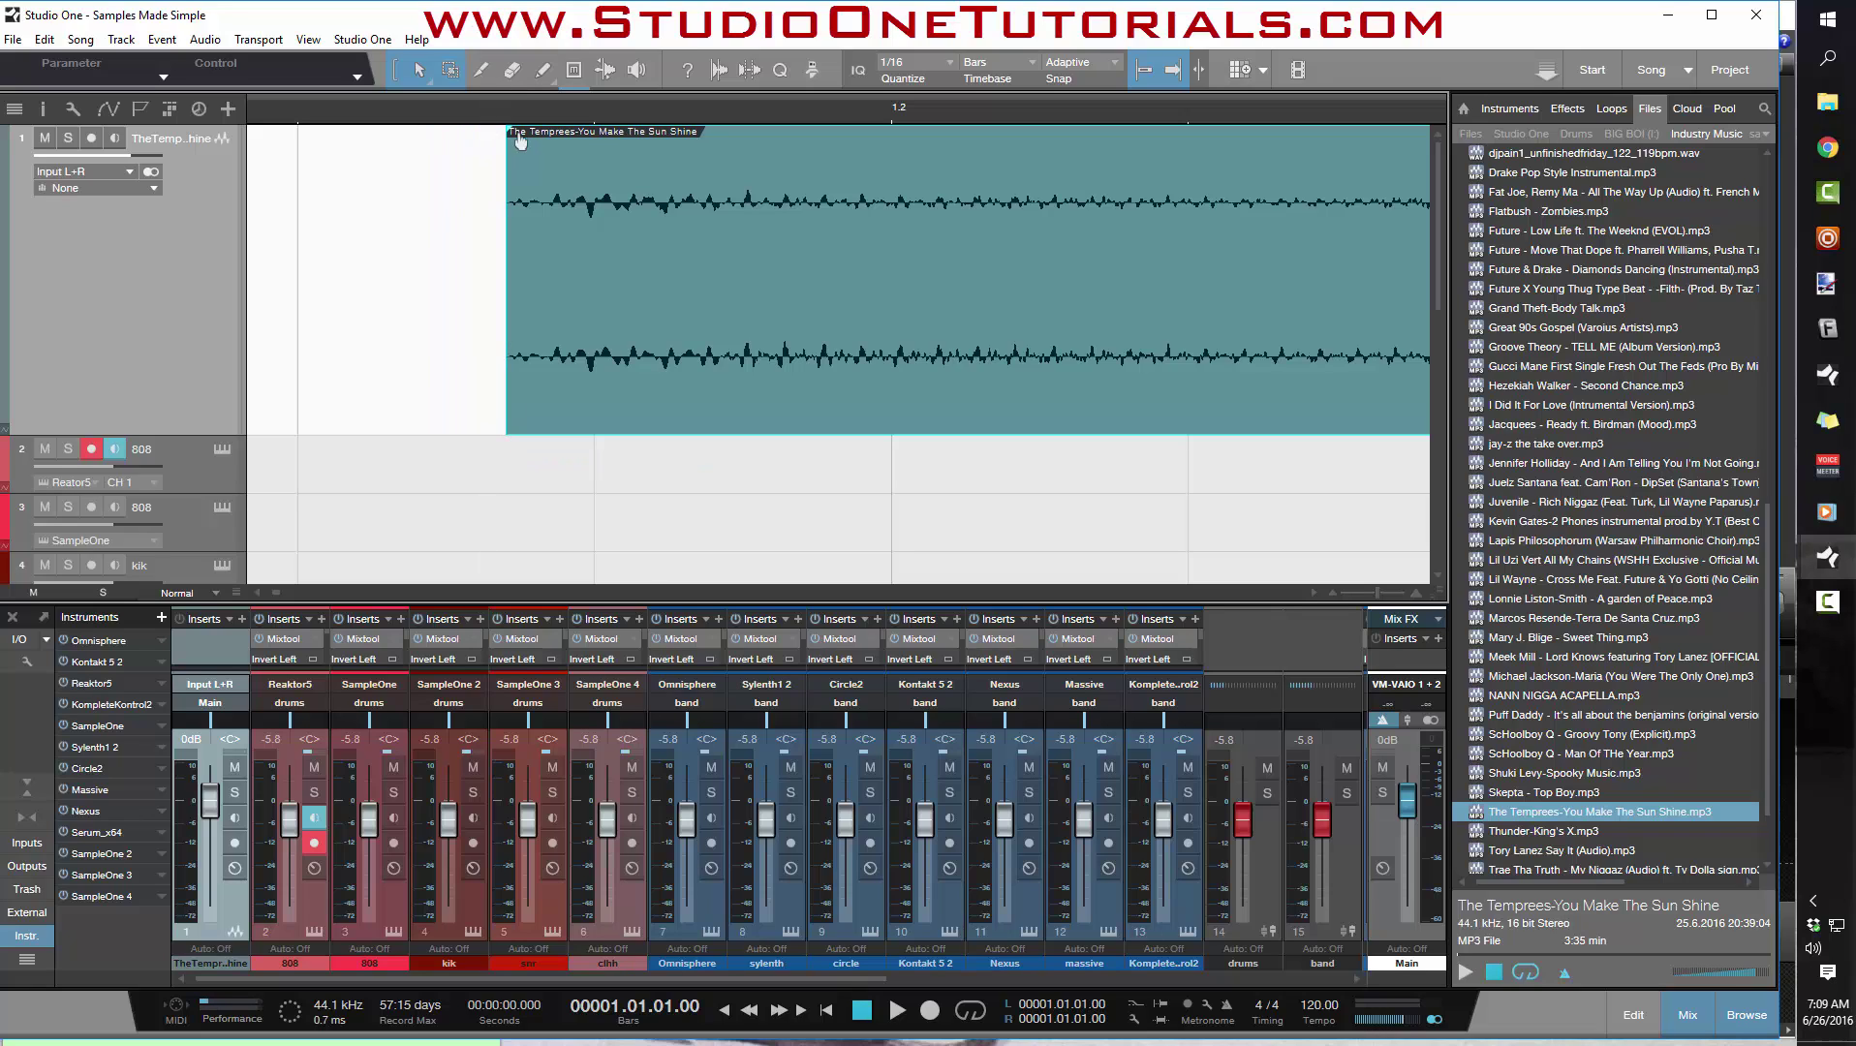
Fine-trim the sample's start to its first sound and move the trimmed event to bar 1.
scroll(501, 190, up, 3)
drag(386, 262, 446, 252)
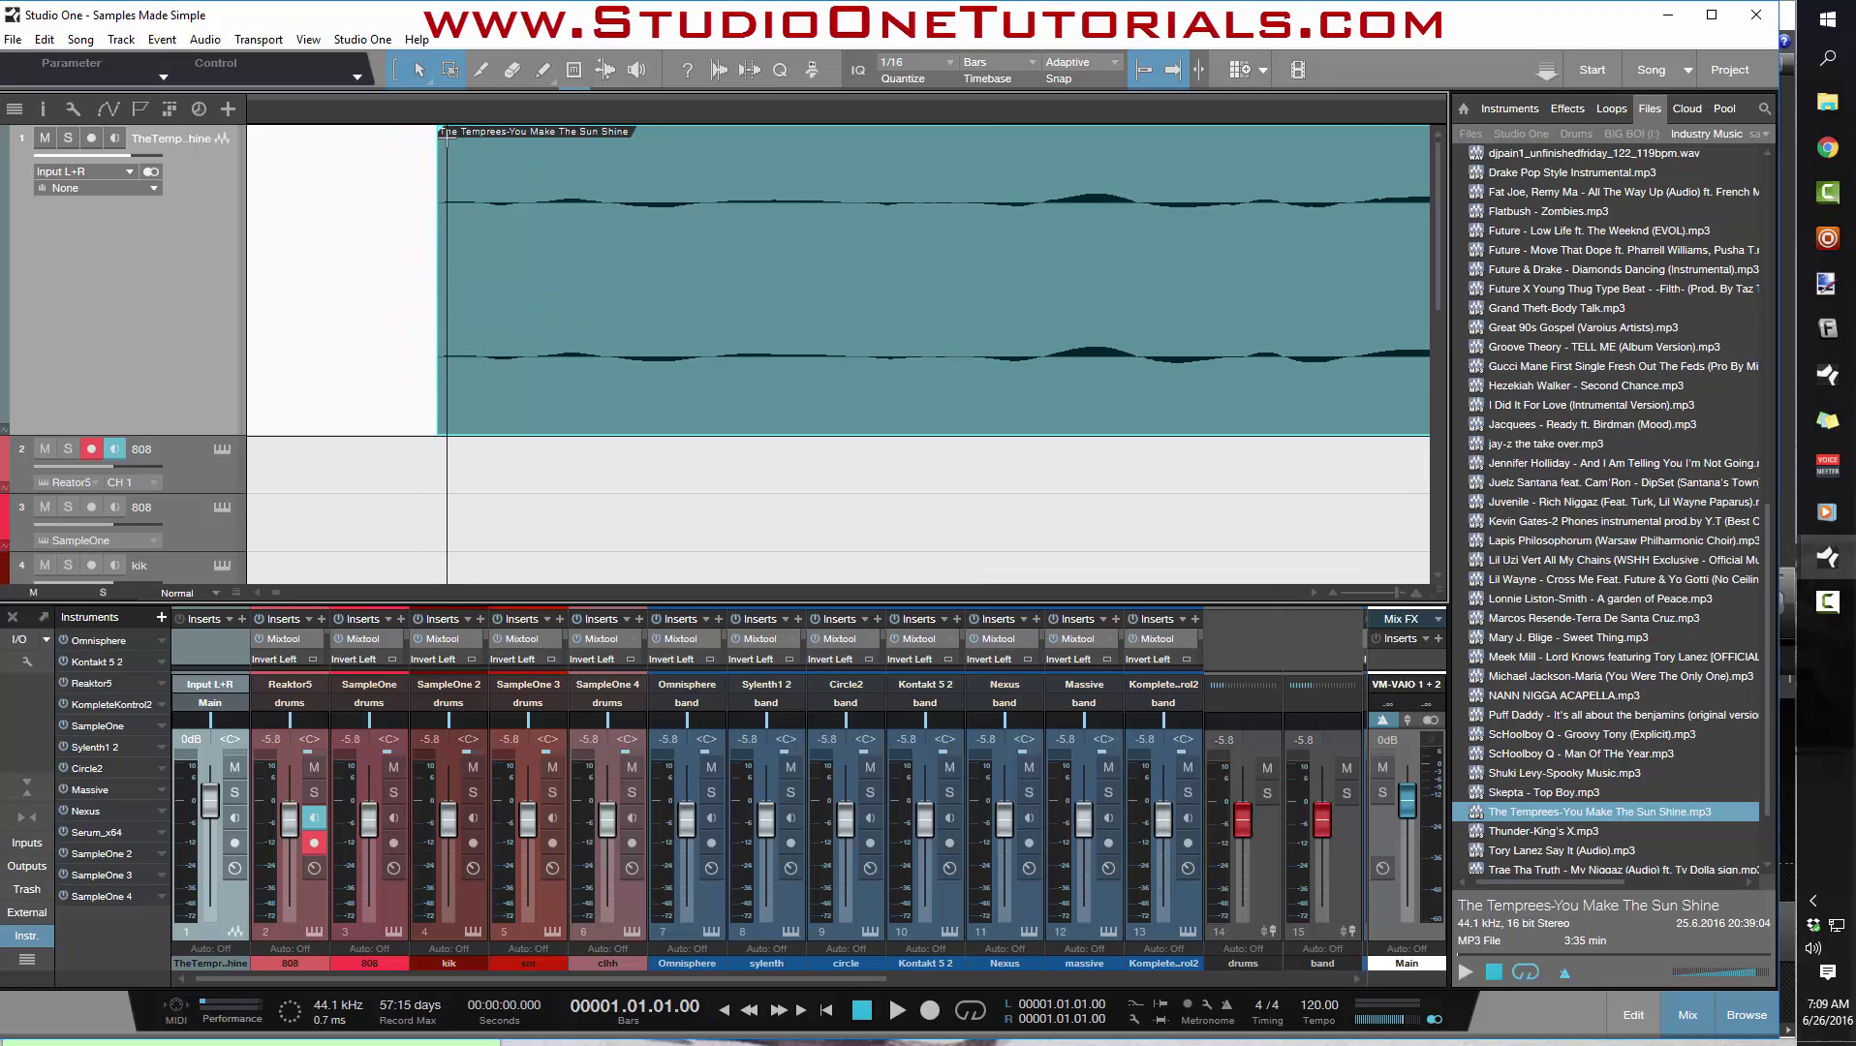
scroll(431, 173, up, 3)
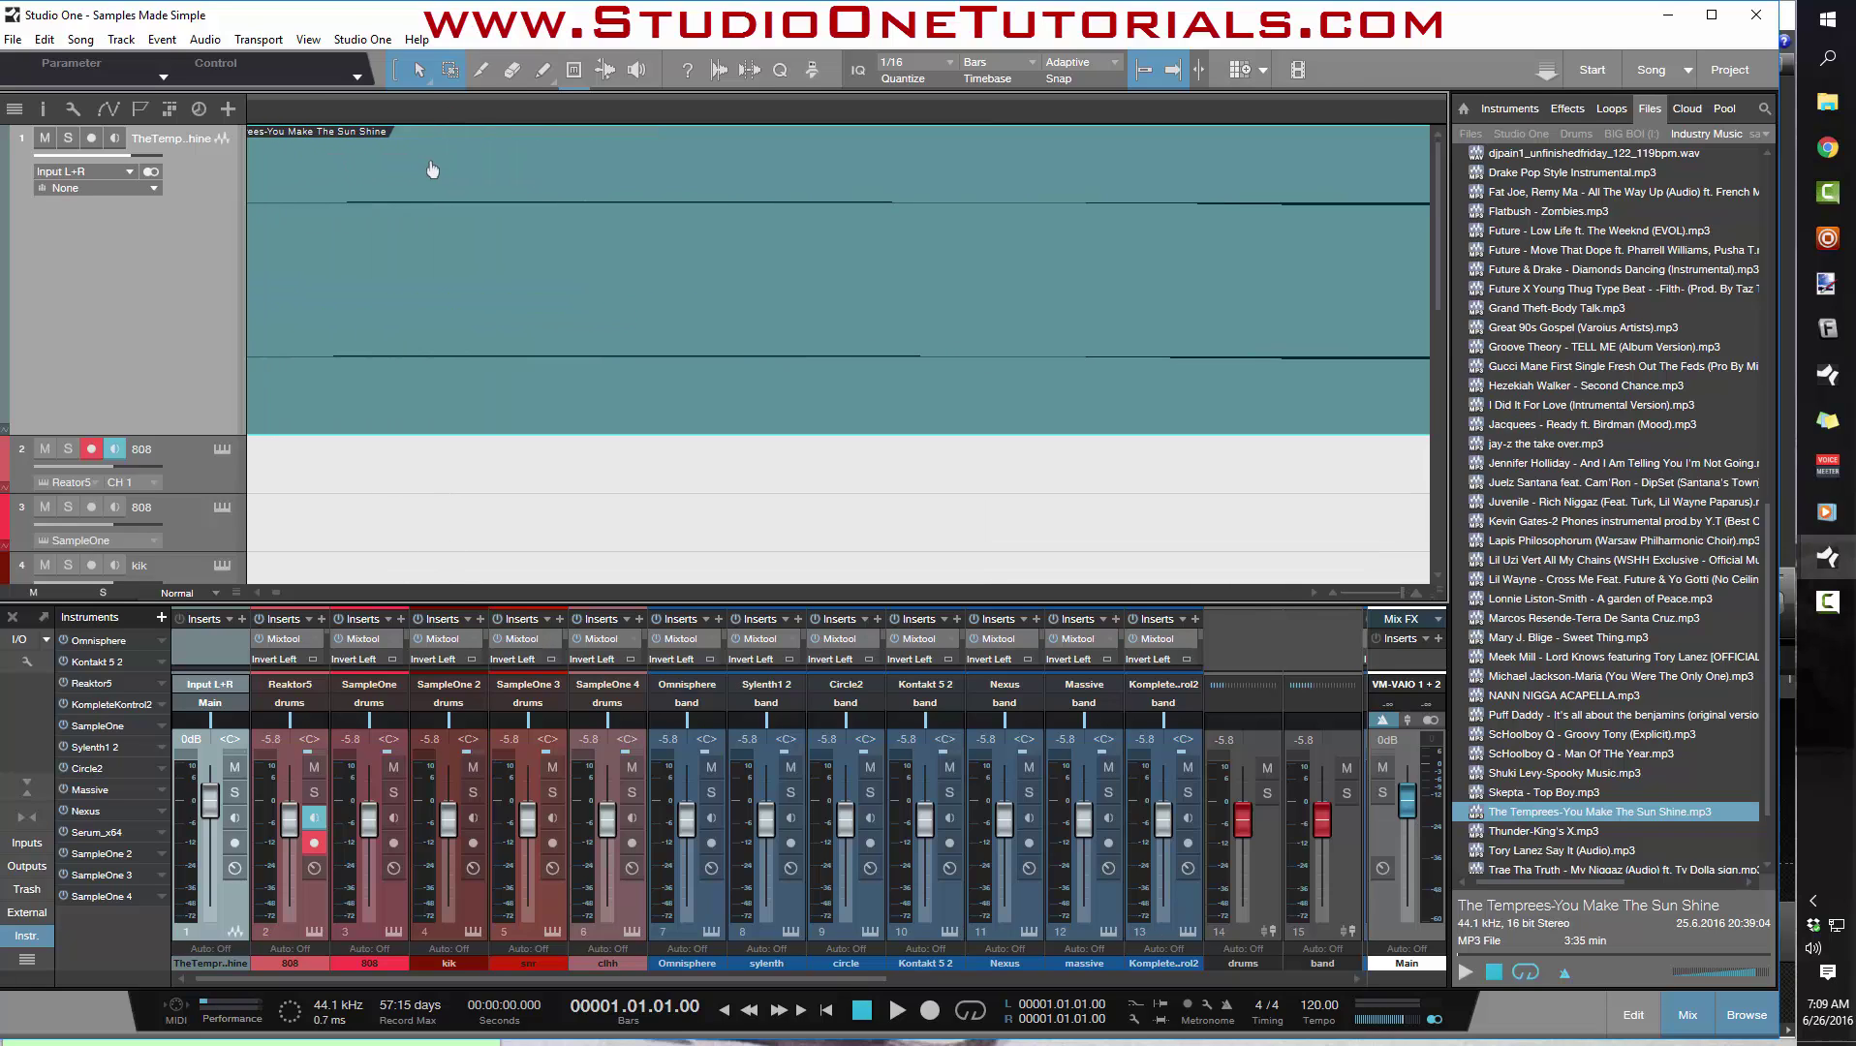
click(258, 592)
drag(295, 412, 429, 433)
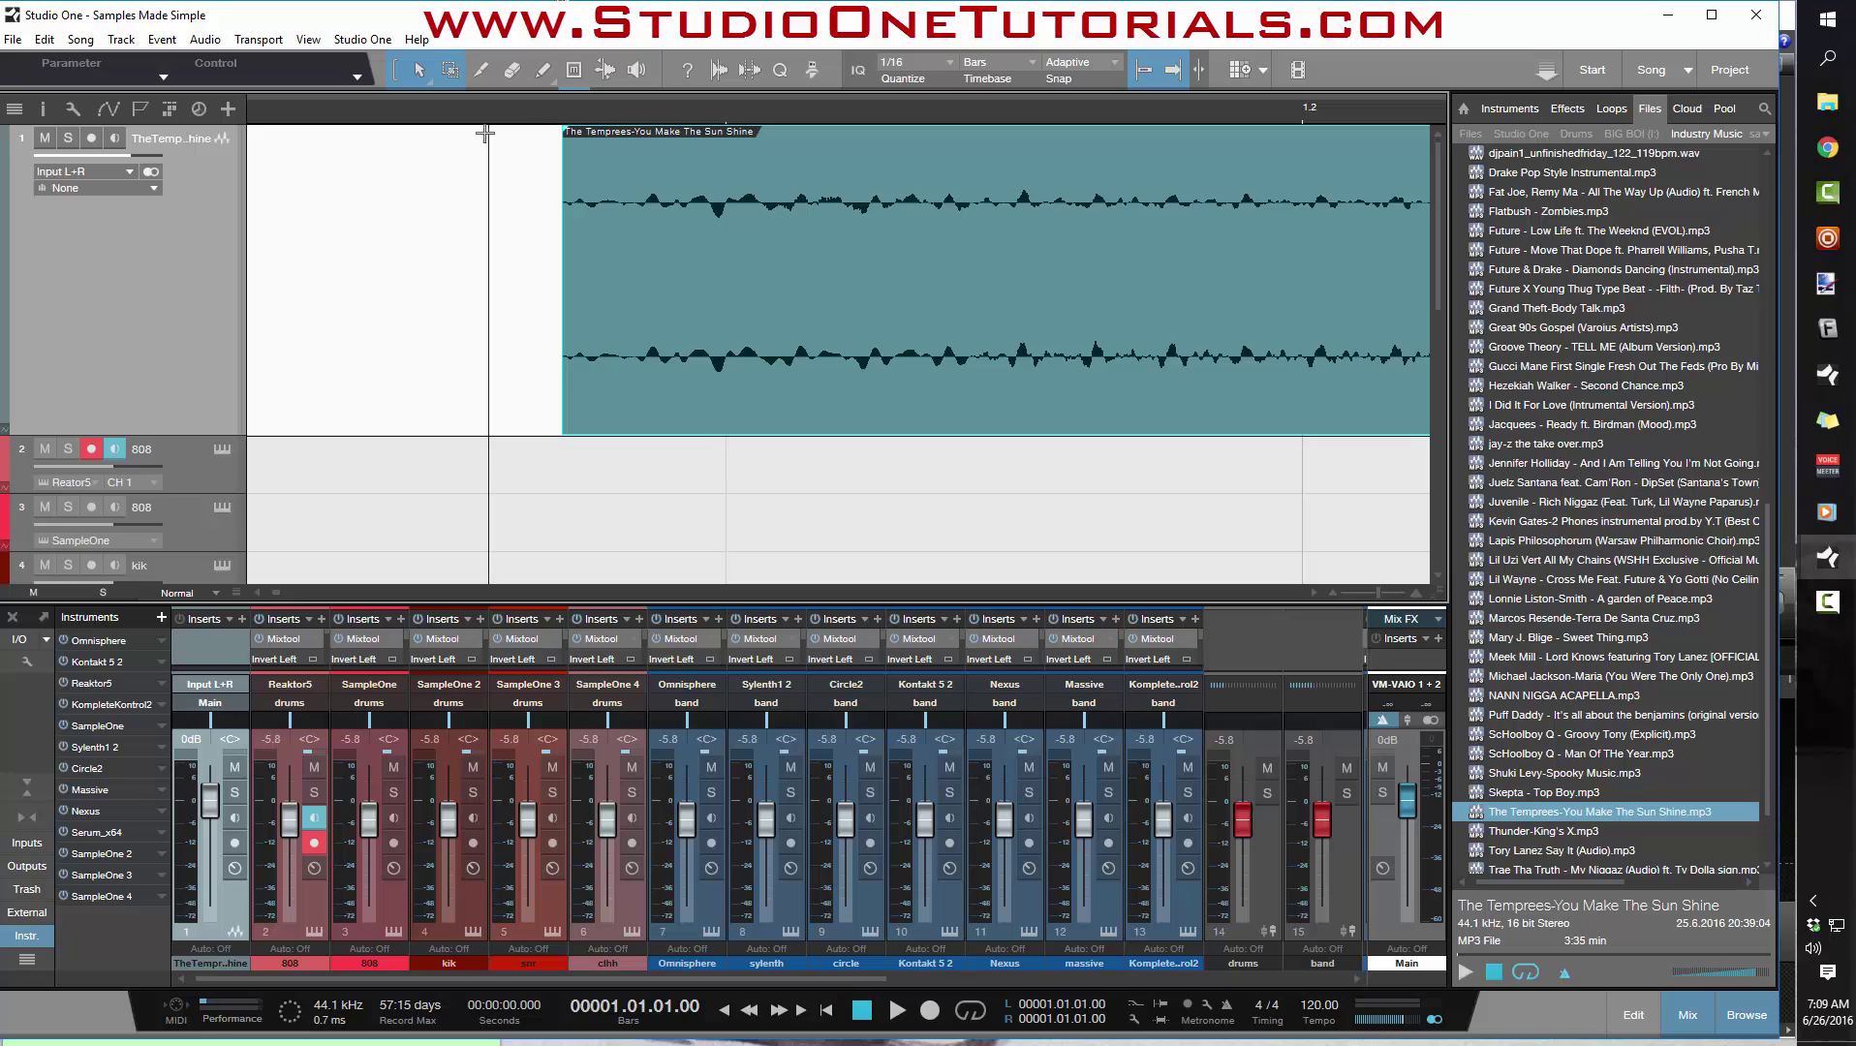
key(z)
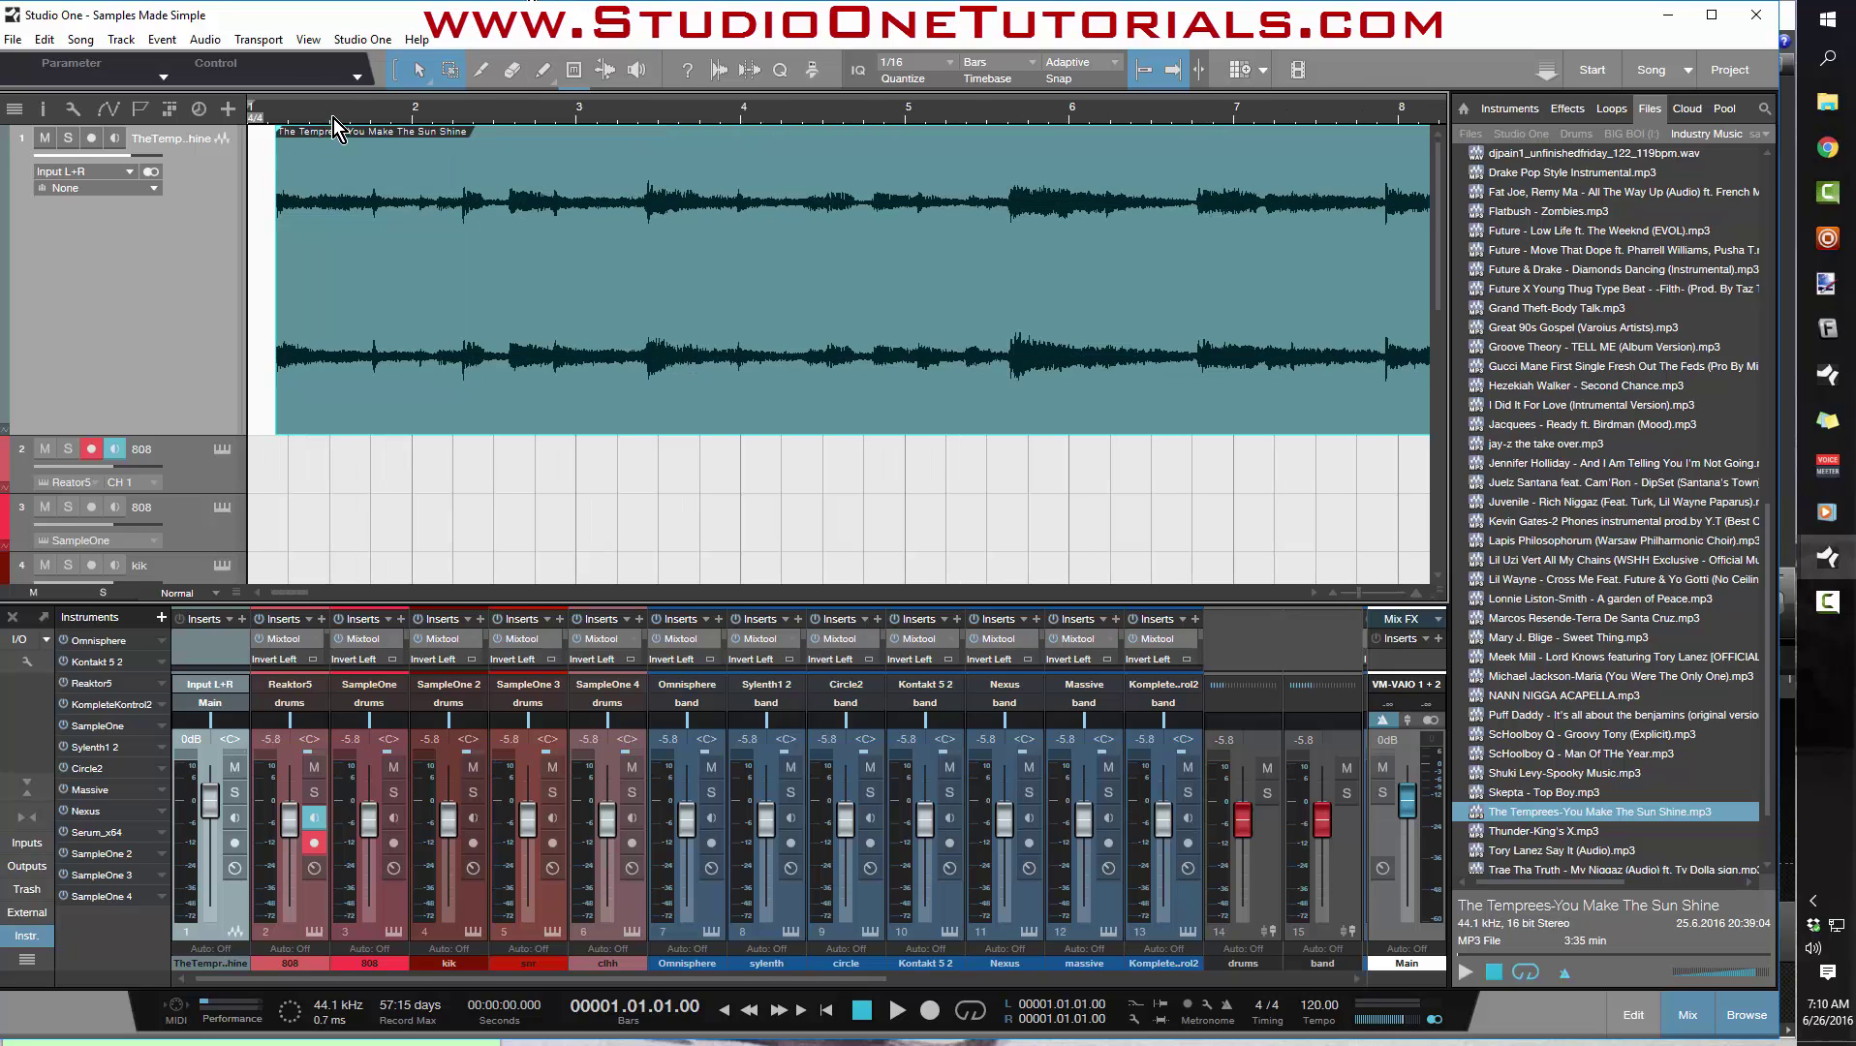
drag(364, 402, 348, 400)
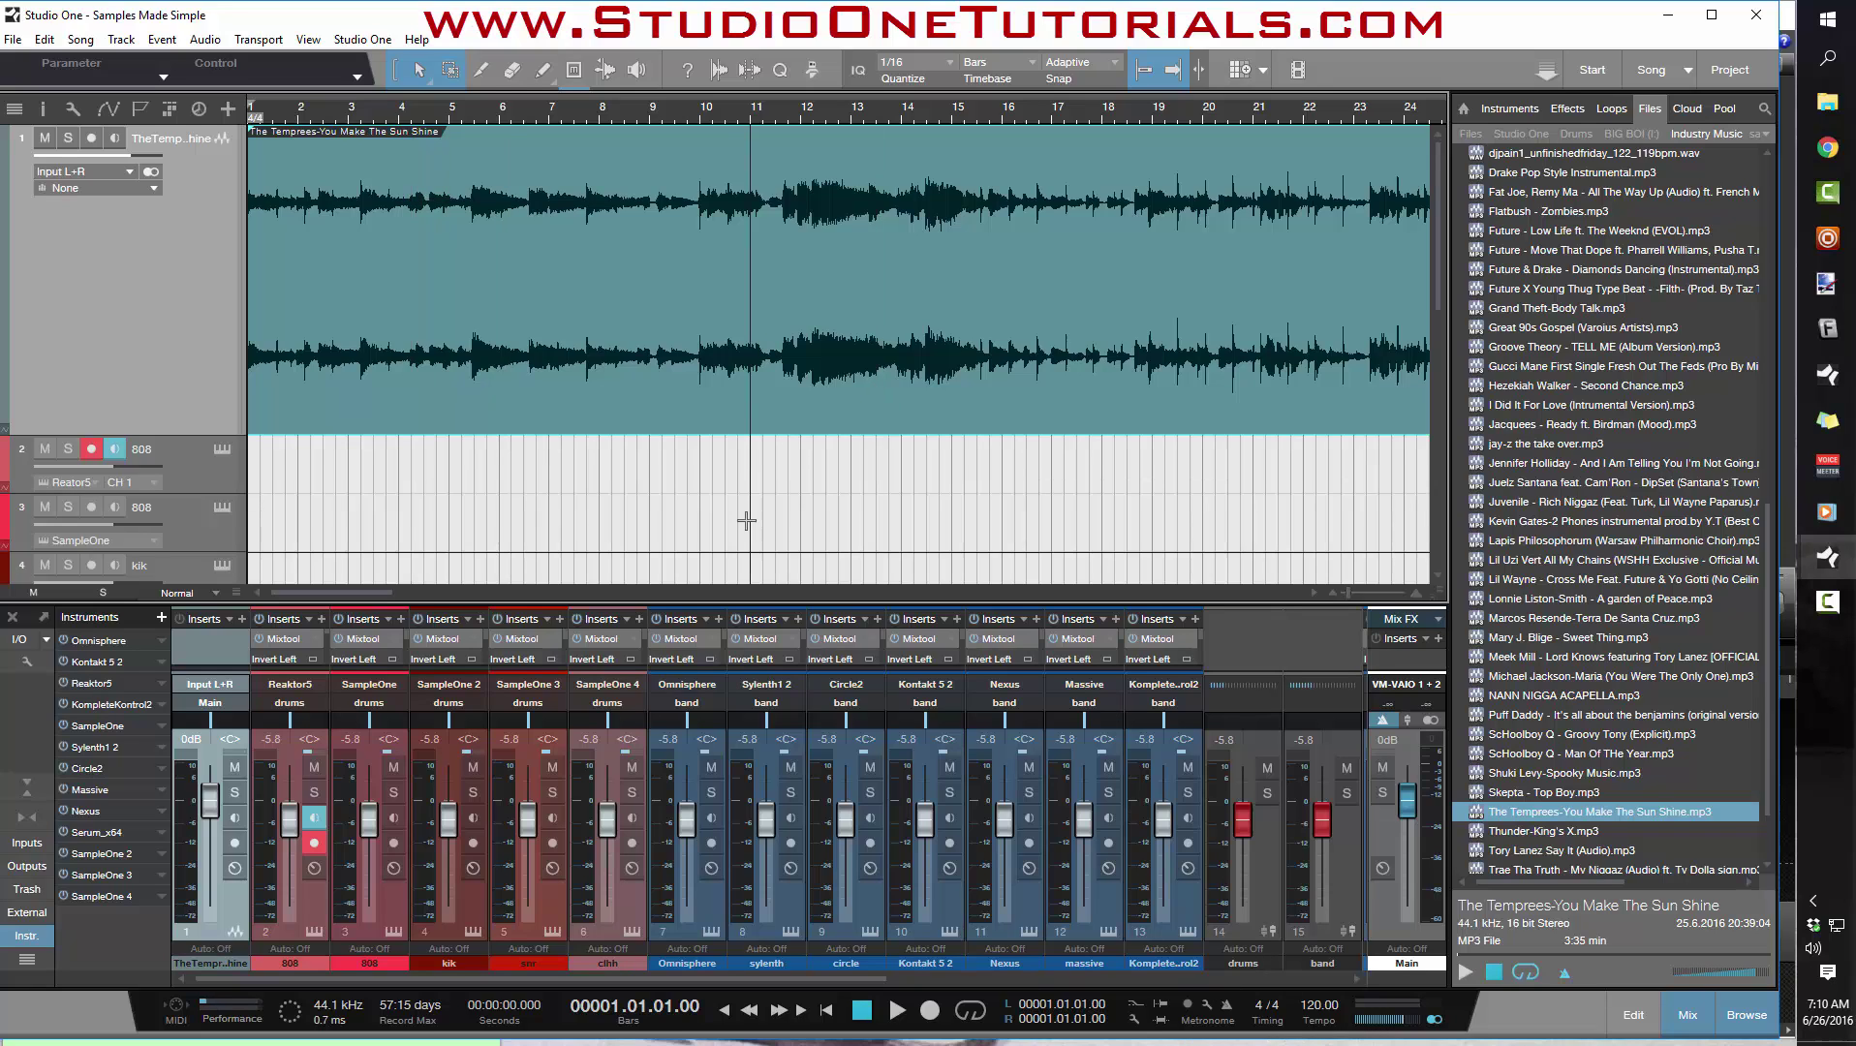
Enable a loop from bar 1 to bar 9 and lower the Temprees track's volume to -1.3 dB during playback.
drag(250, 109, 649, 109)
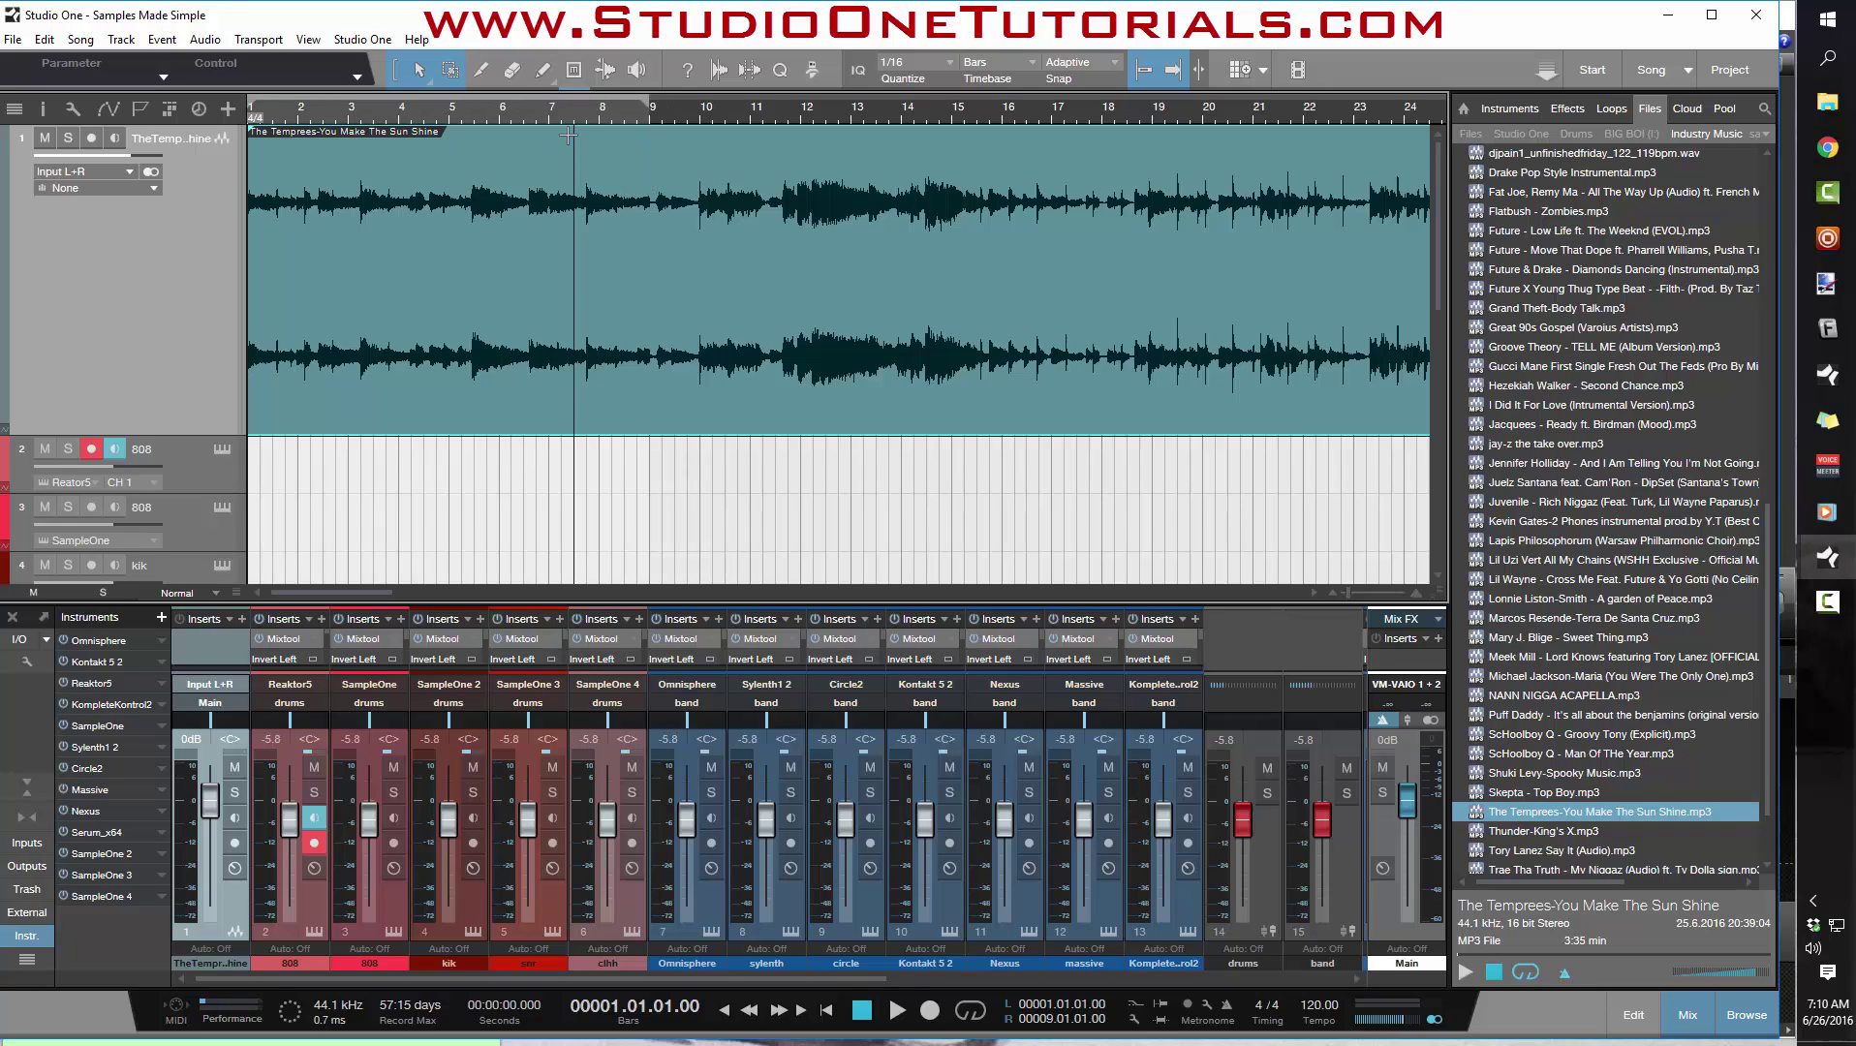
key(KP_Divide)
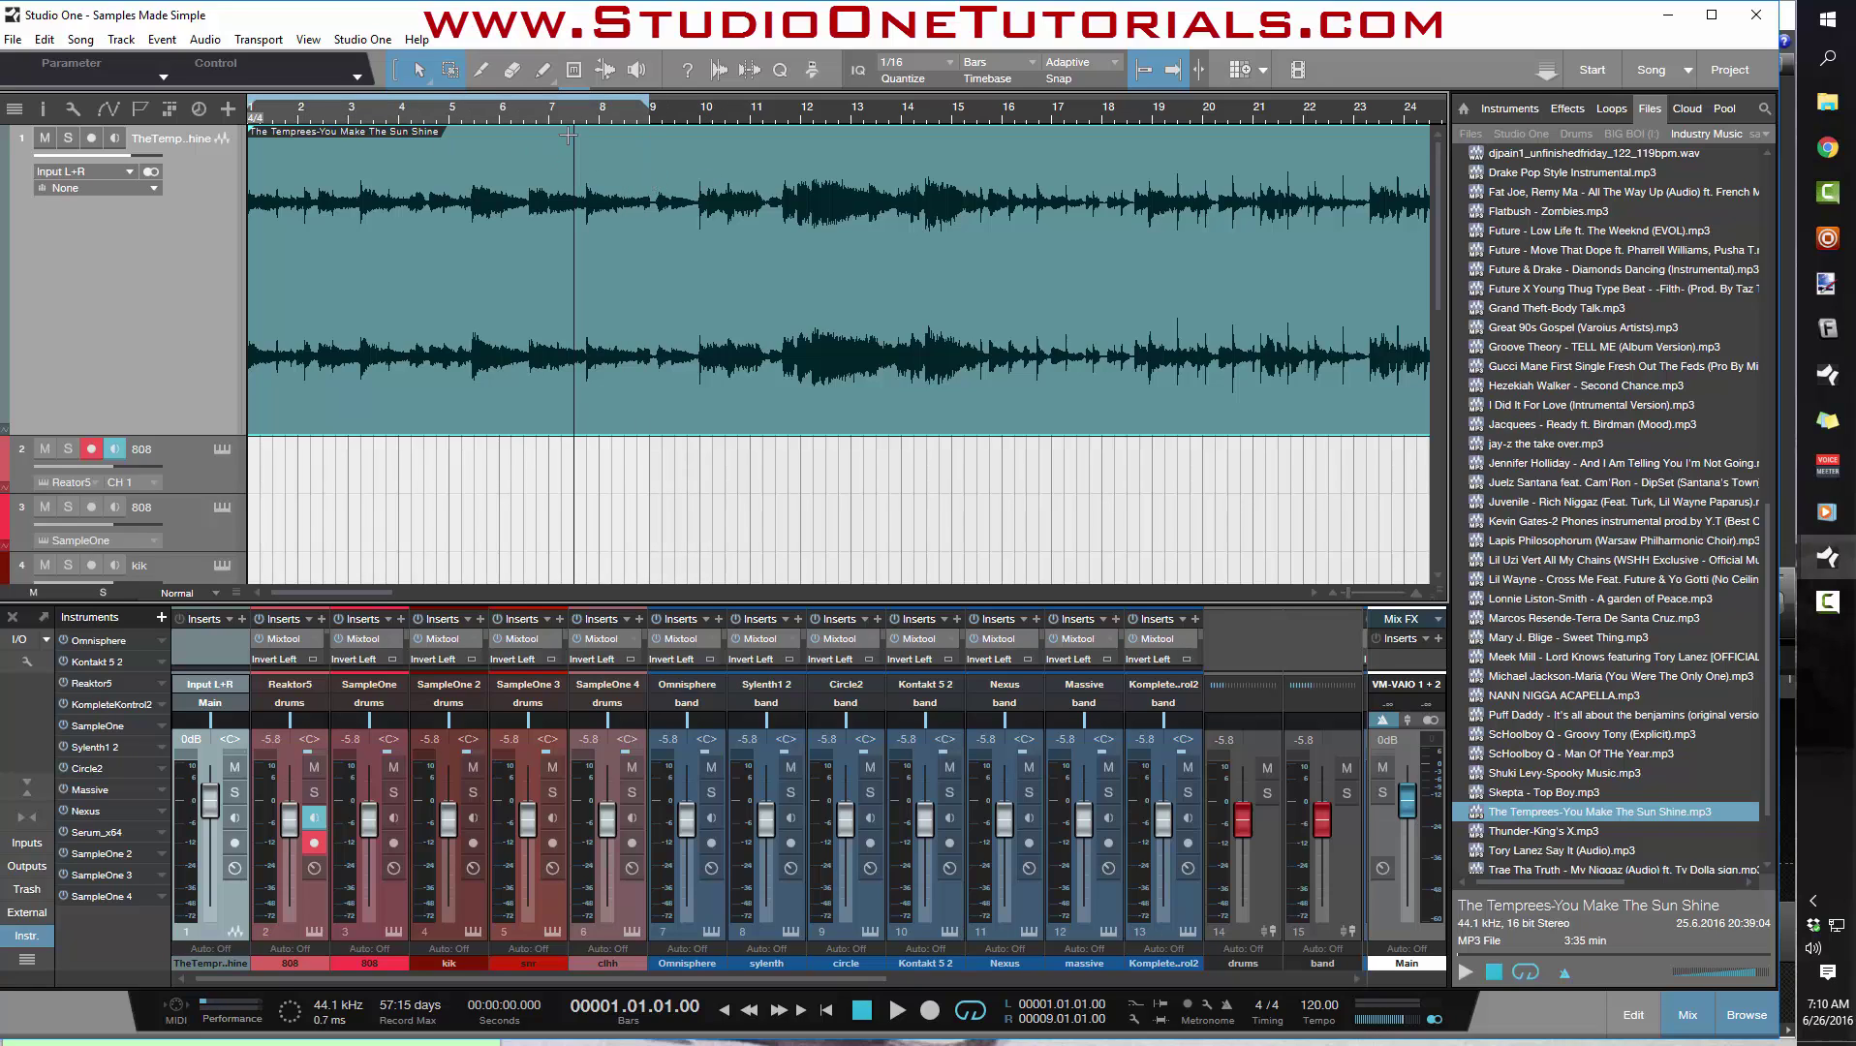
click(897, 1014)
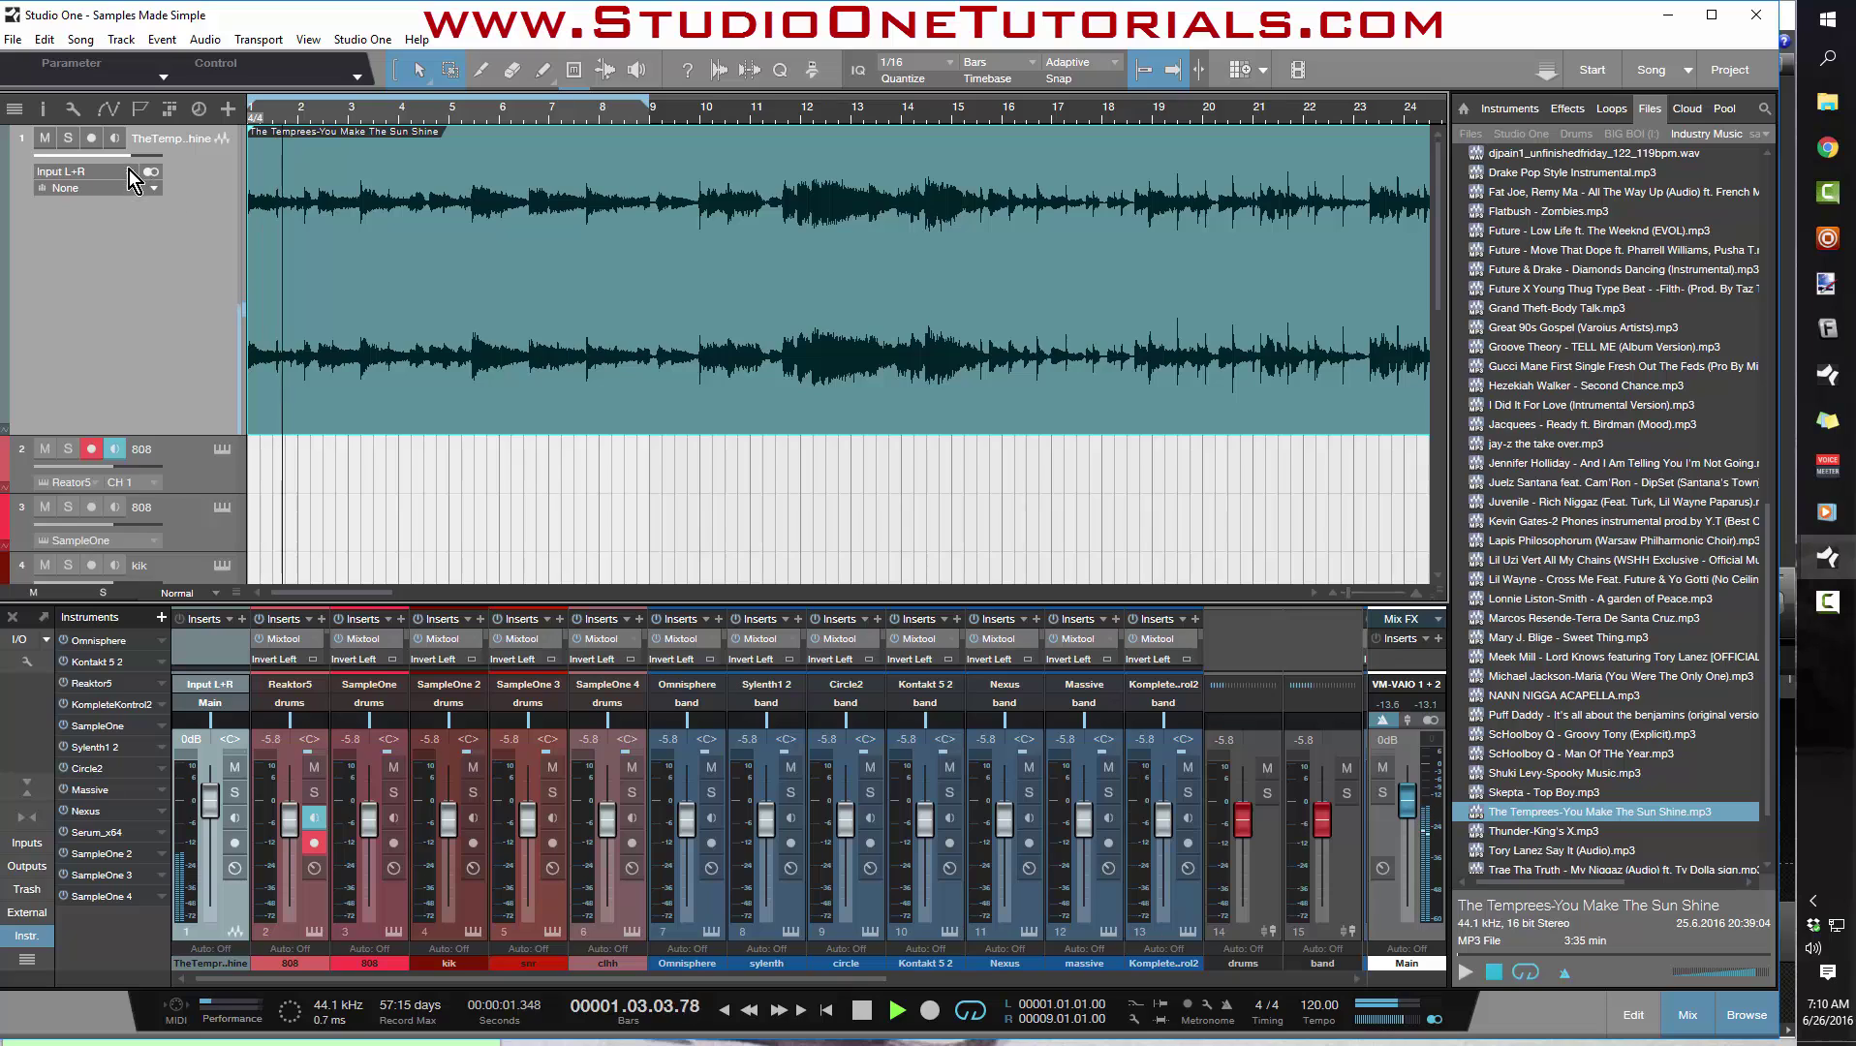
drag(132, 157, 128, 158)
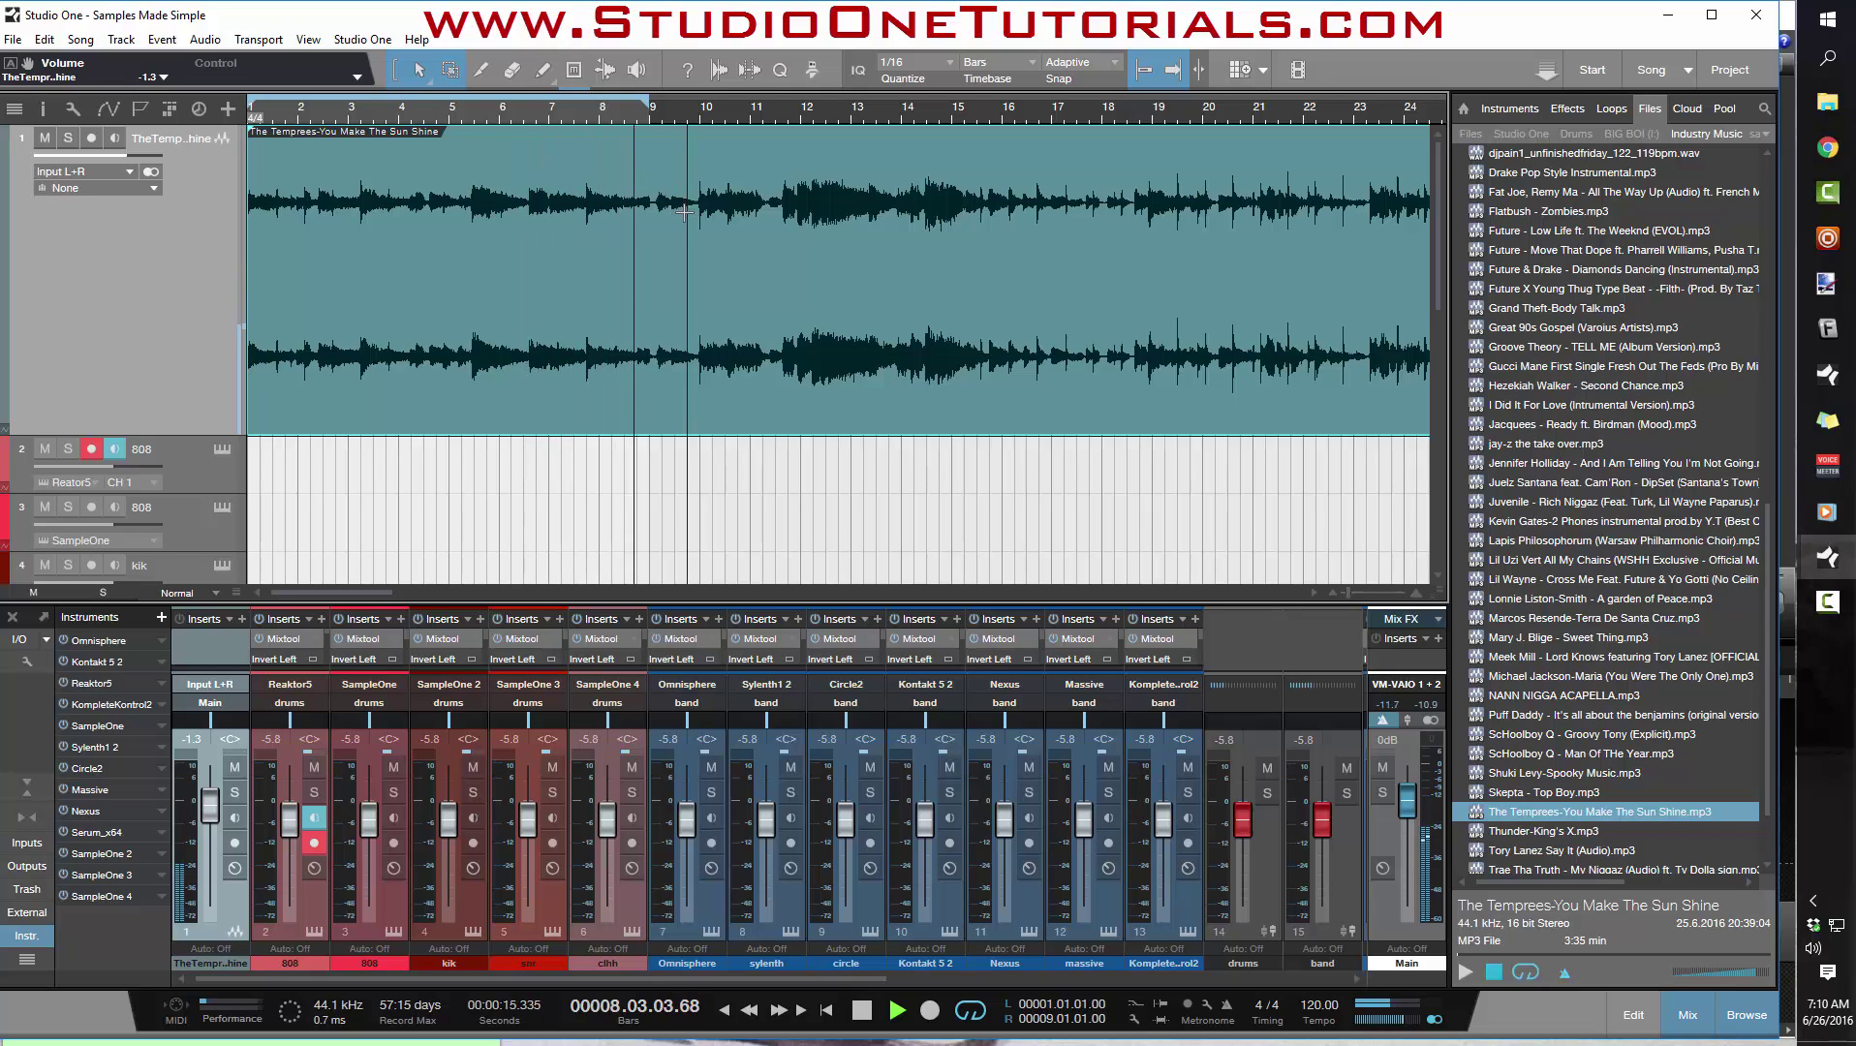
key(space)
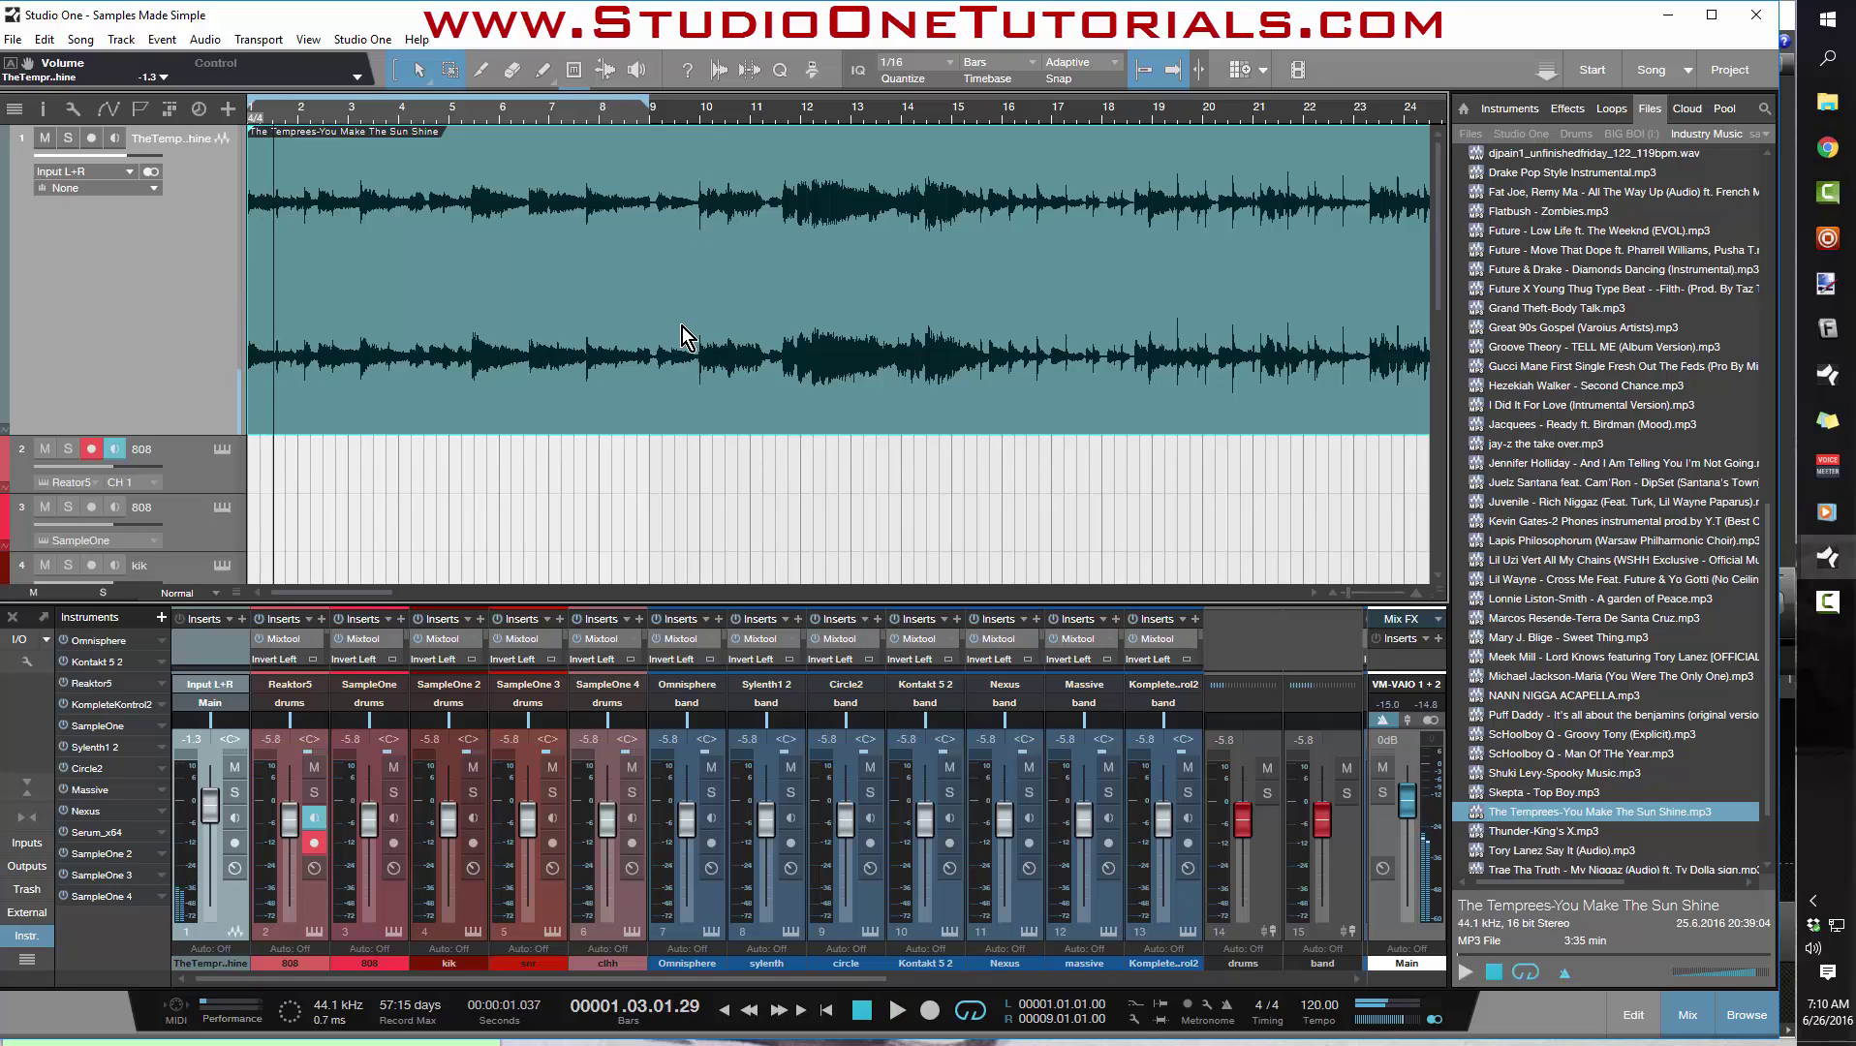
Lower the song tempo to 107 BPM to bring bar 9 near the sample's phrase start, and play it back to check.
drag(710, 131, 680, 203)
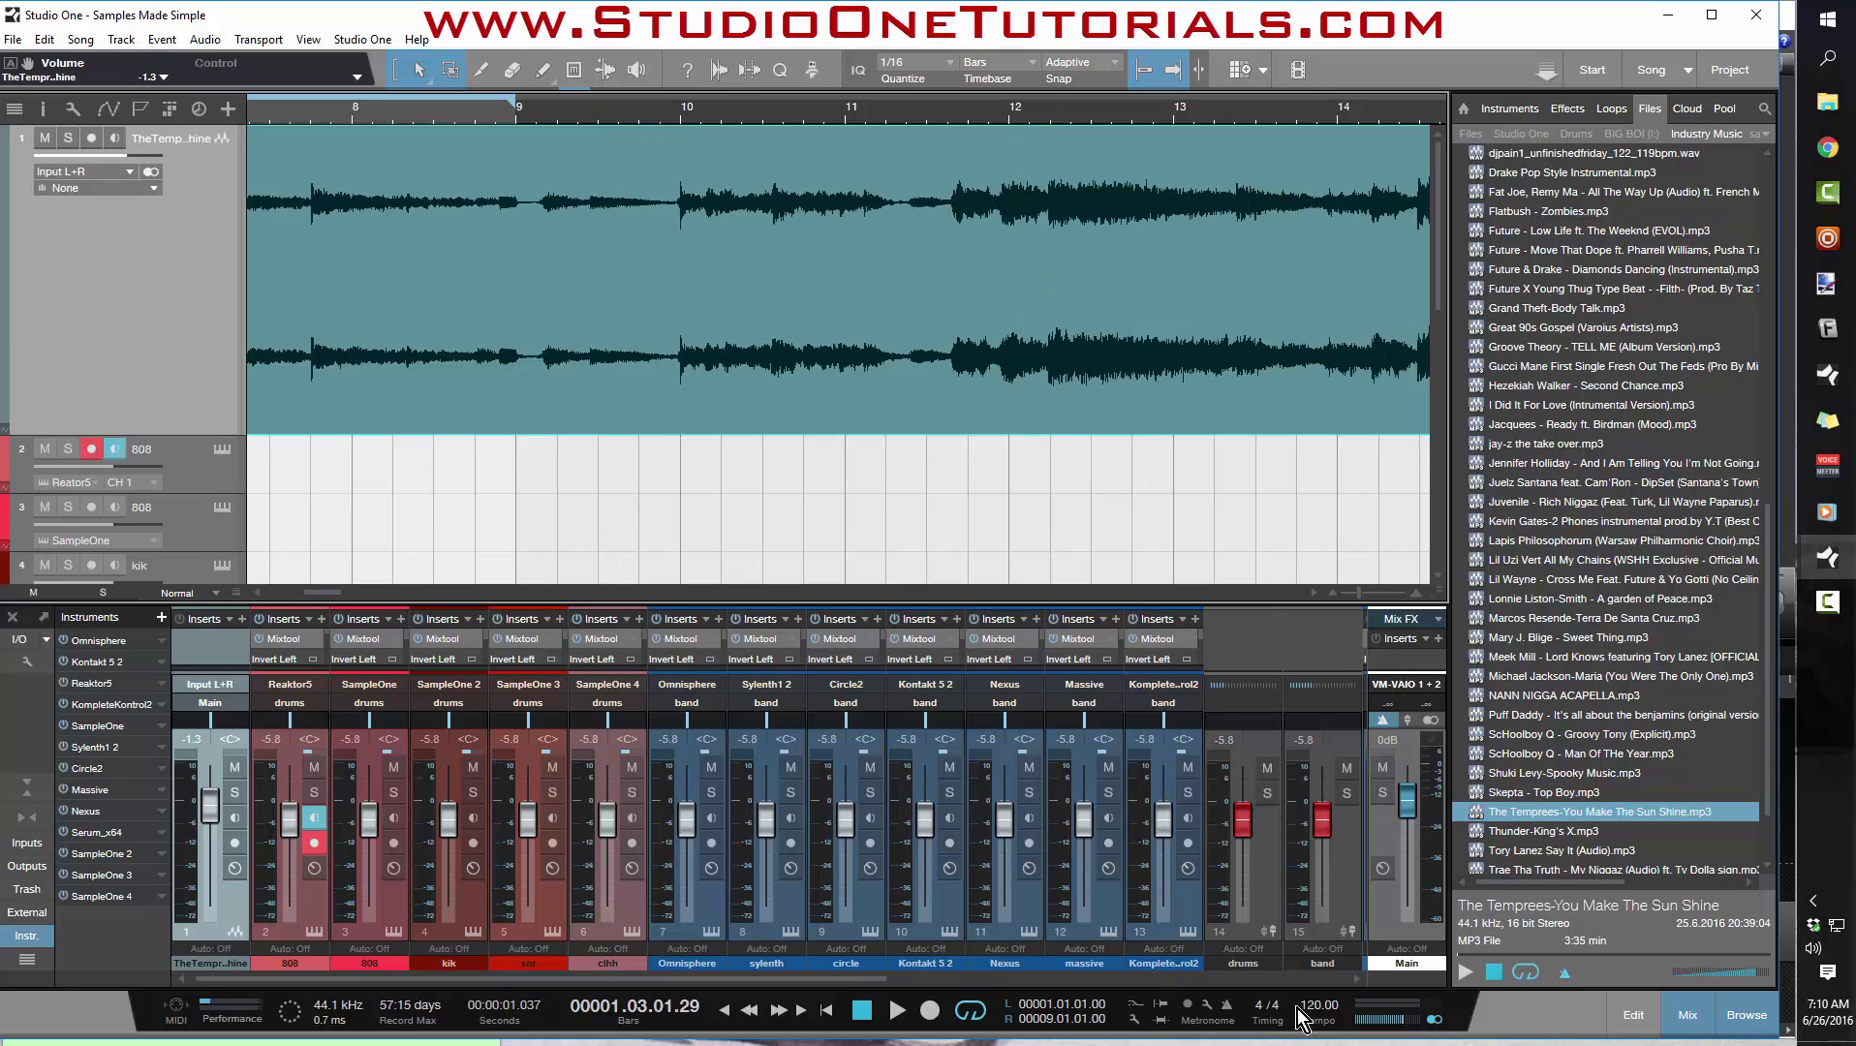
scroll(1315, 1019, down, 12)
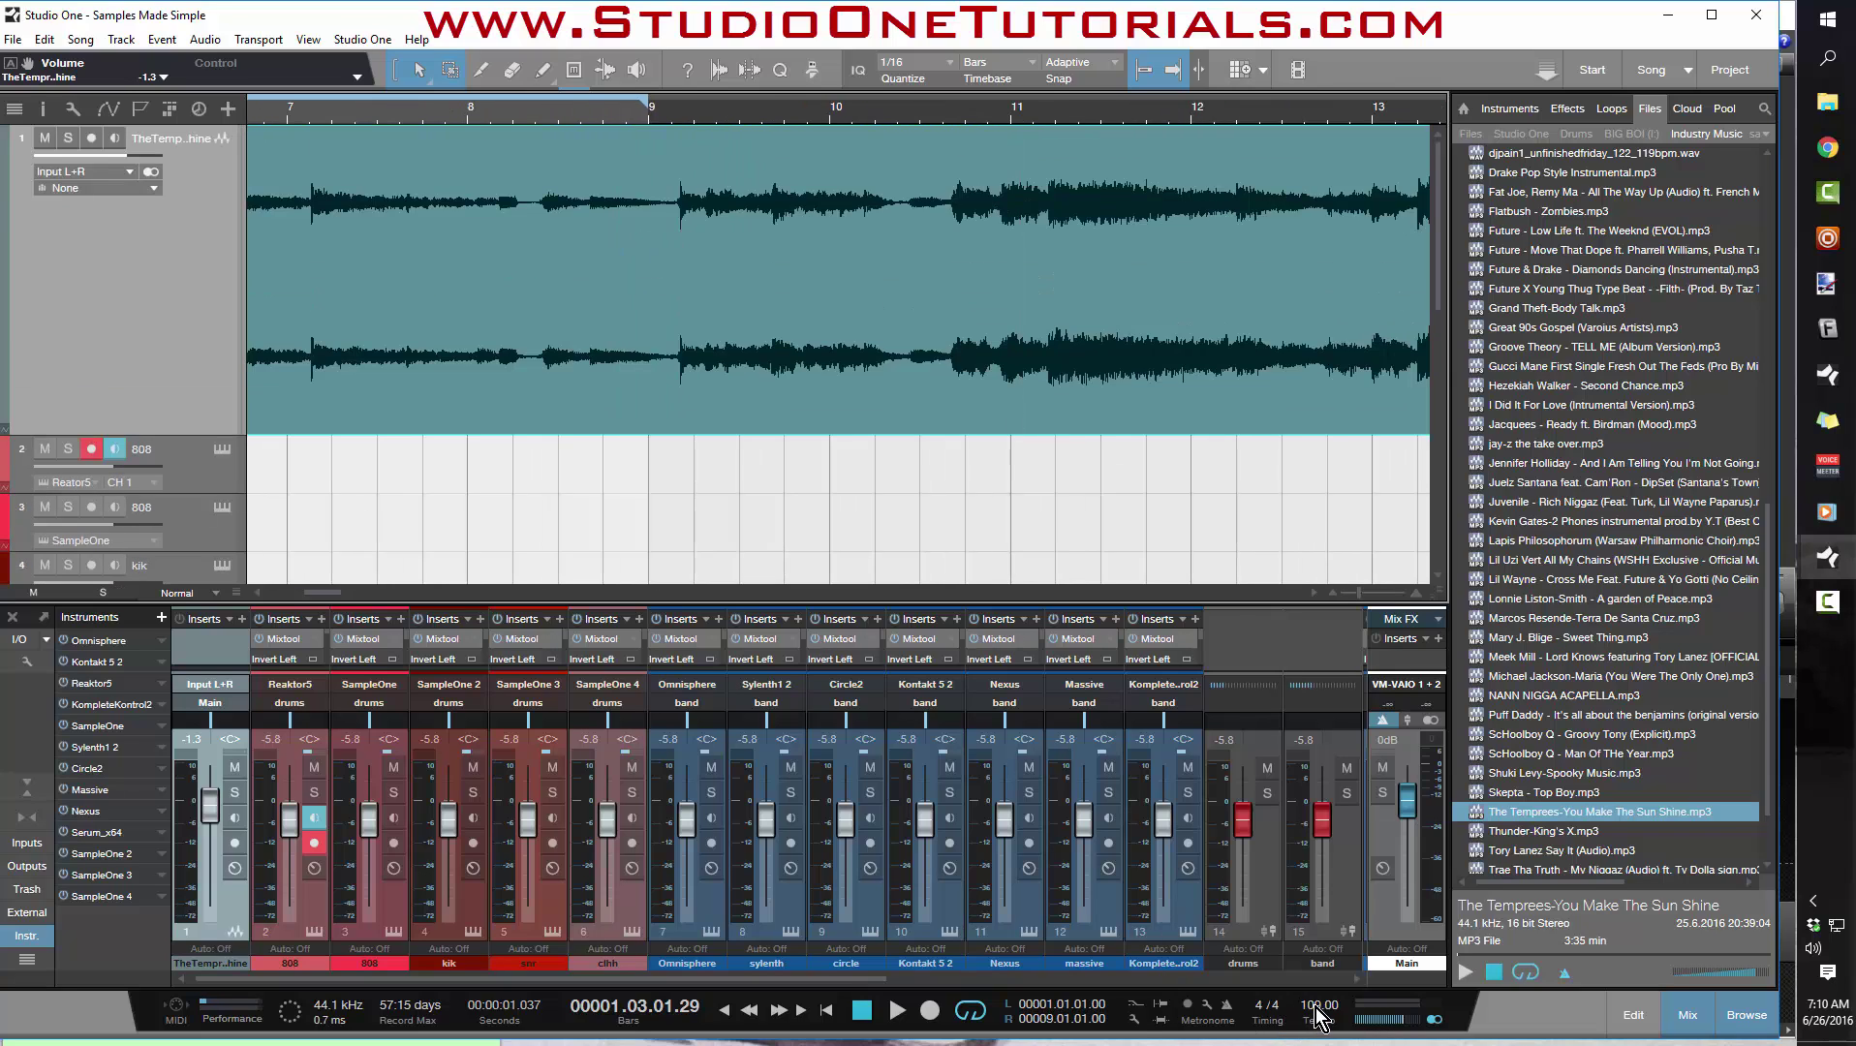
scroll(1320, 1019, down, 1)
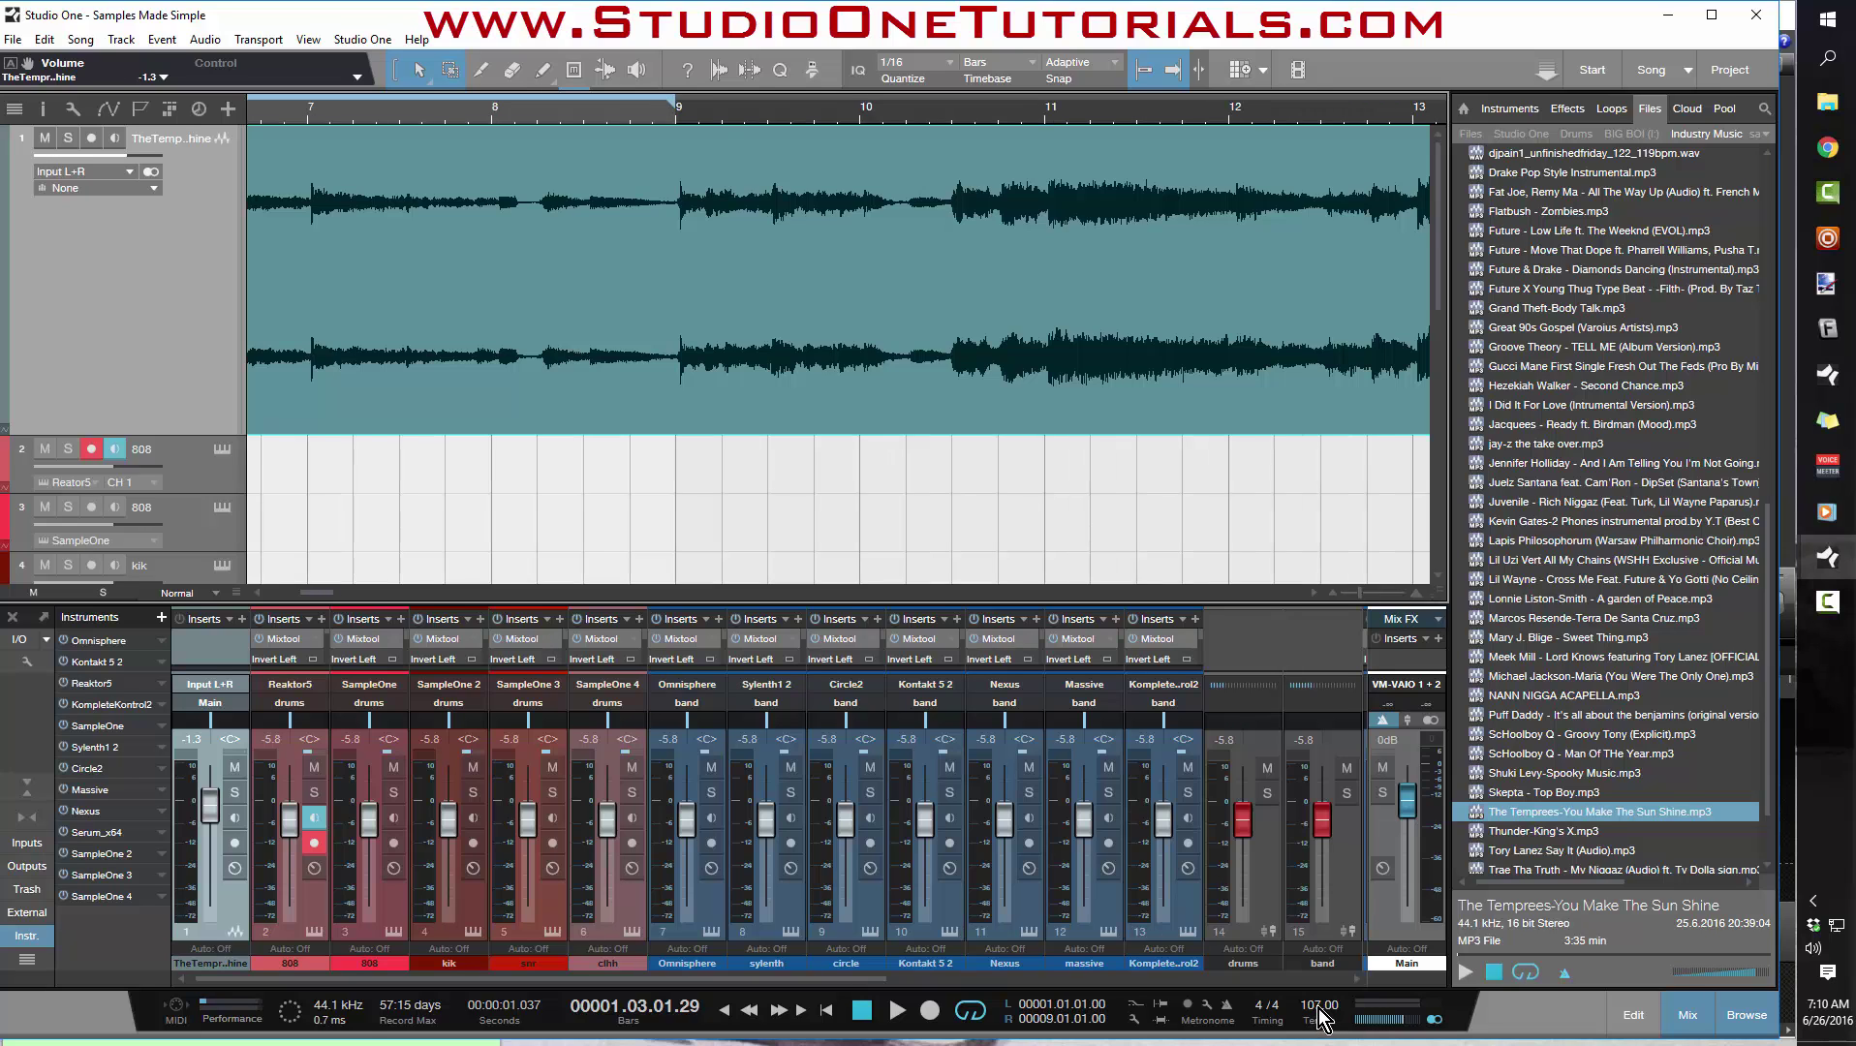
mouse_move(343, 116)
mouse_down()
mouse_move(356, 49)
mouse_move(356, 151)
mouse_up()
key(space)
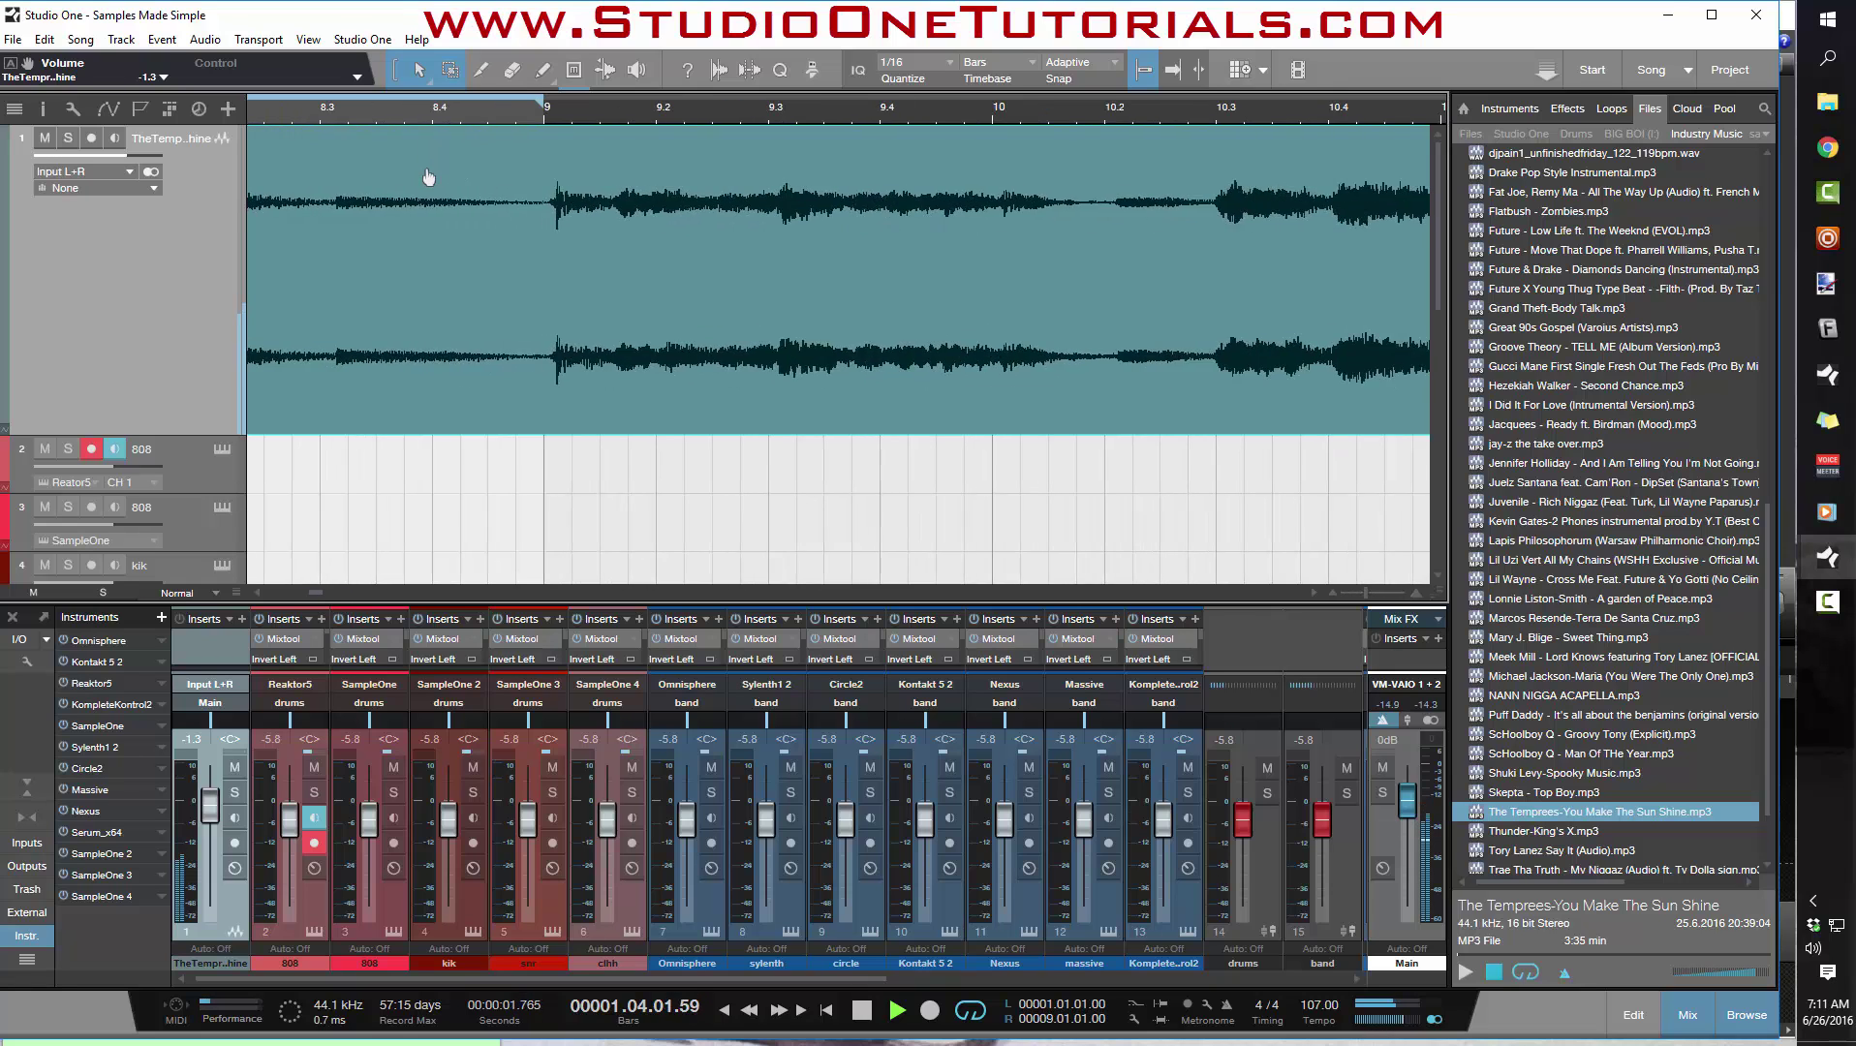
drag(426, 116, 455, 92)
key(space)
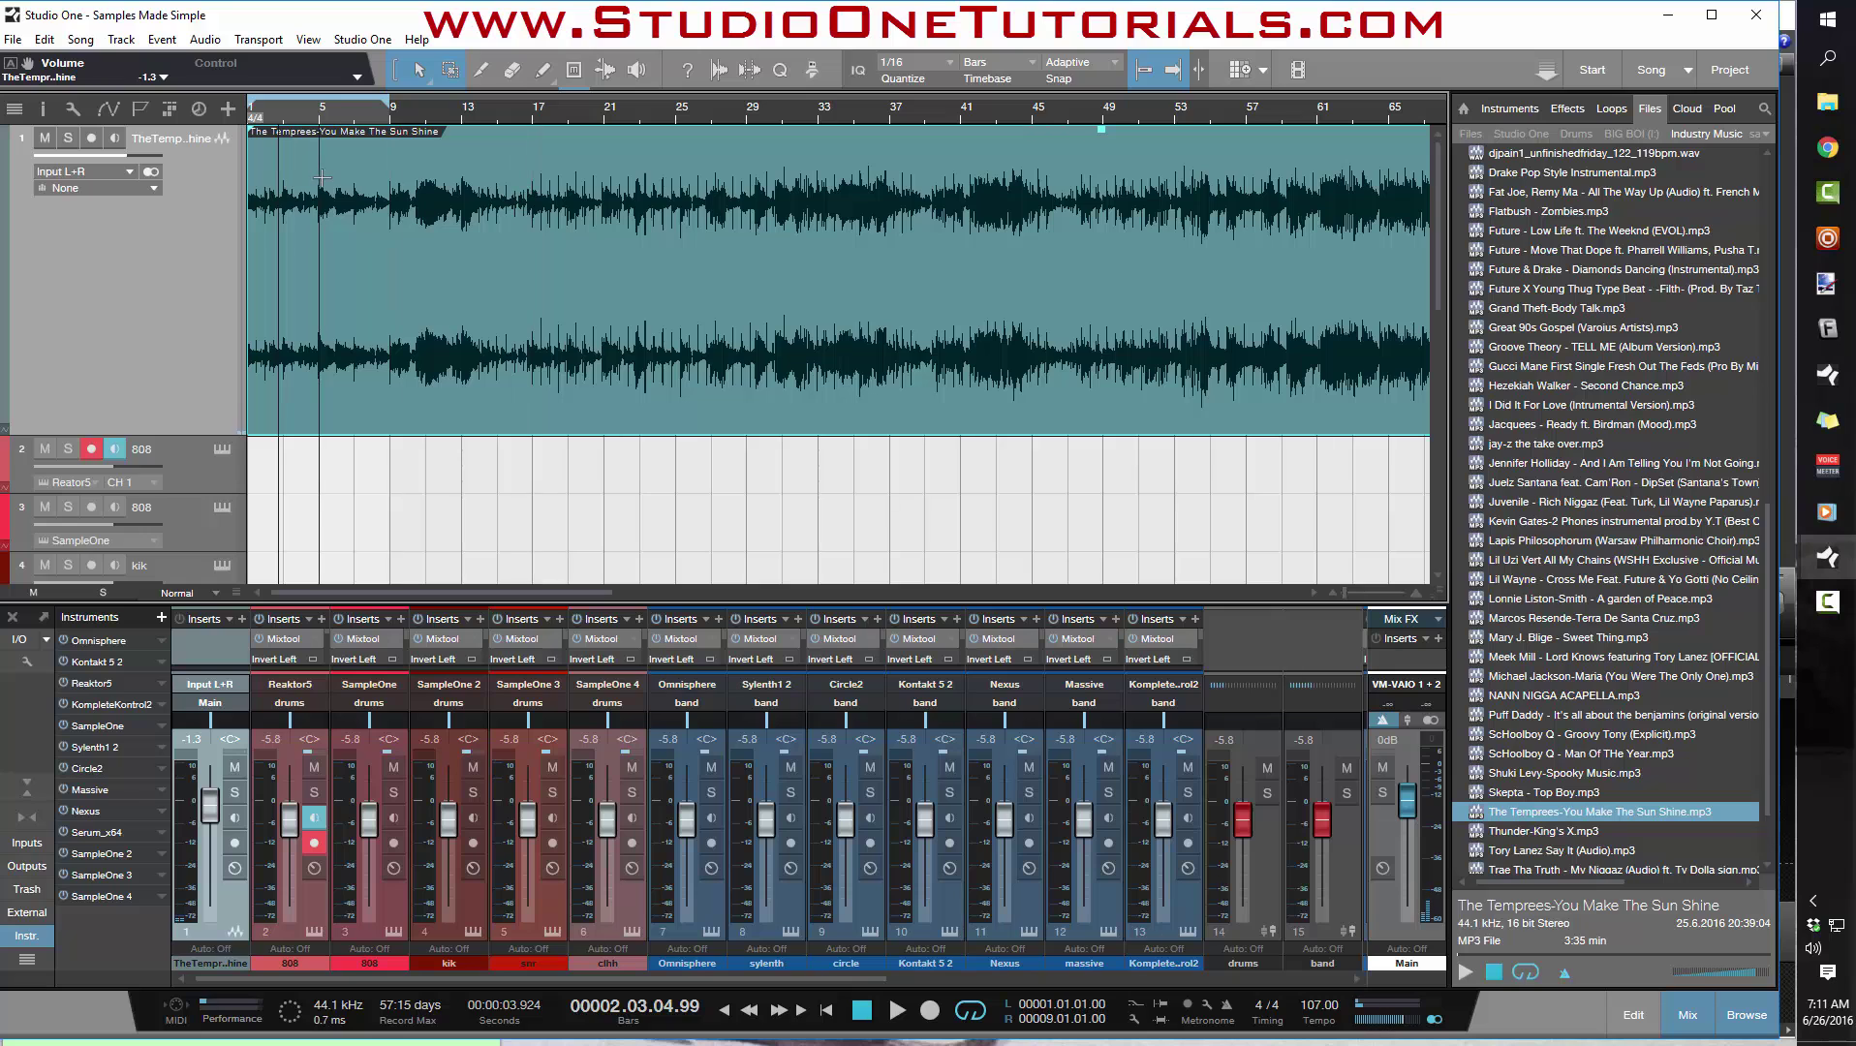
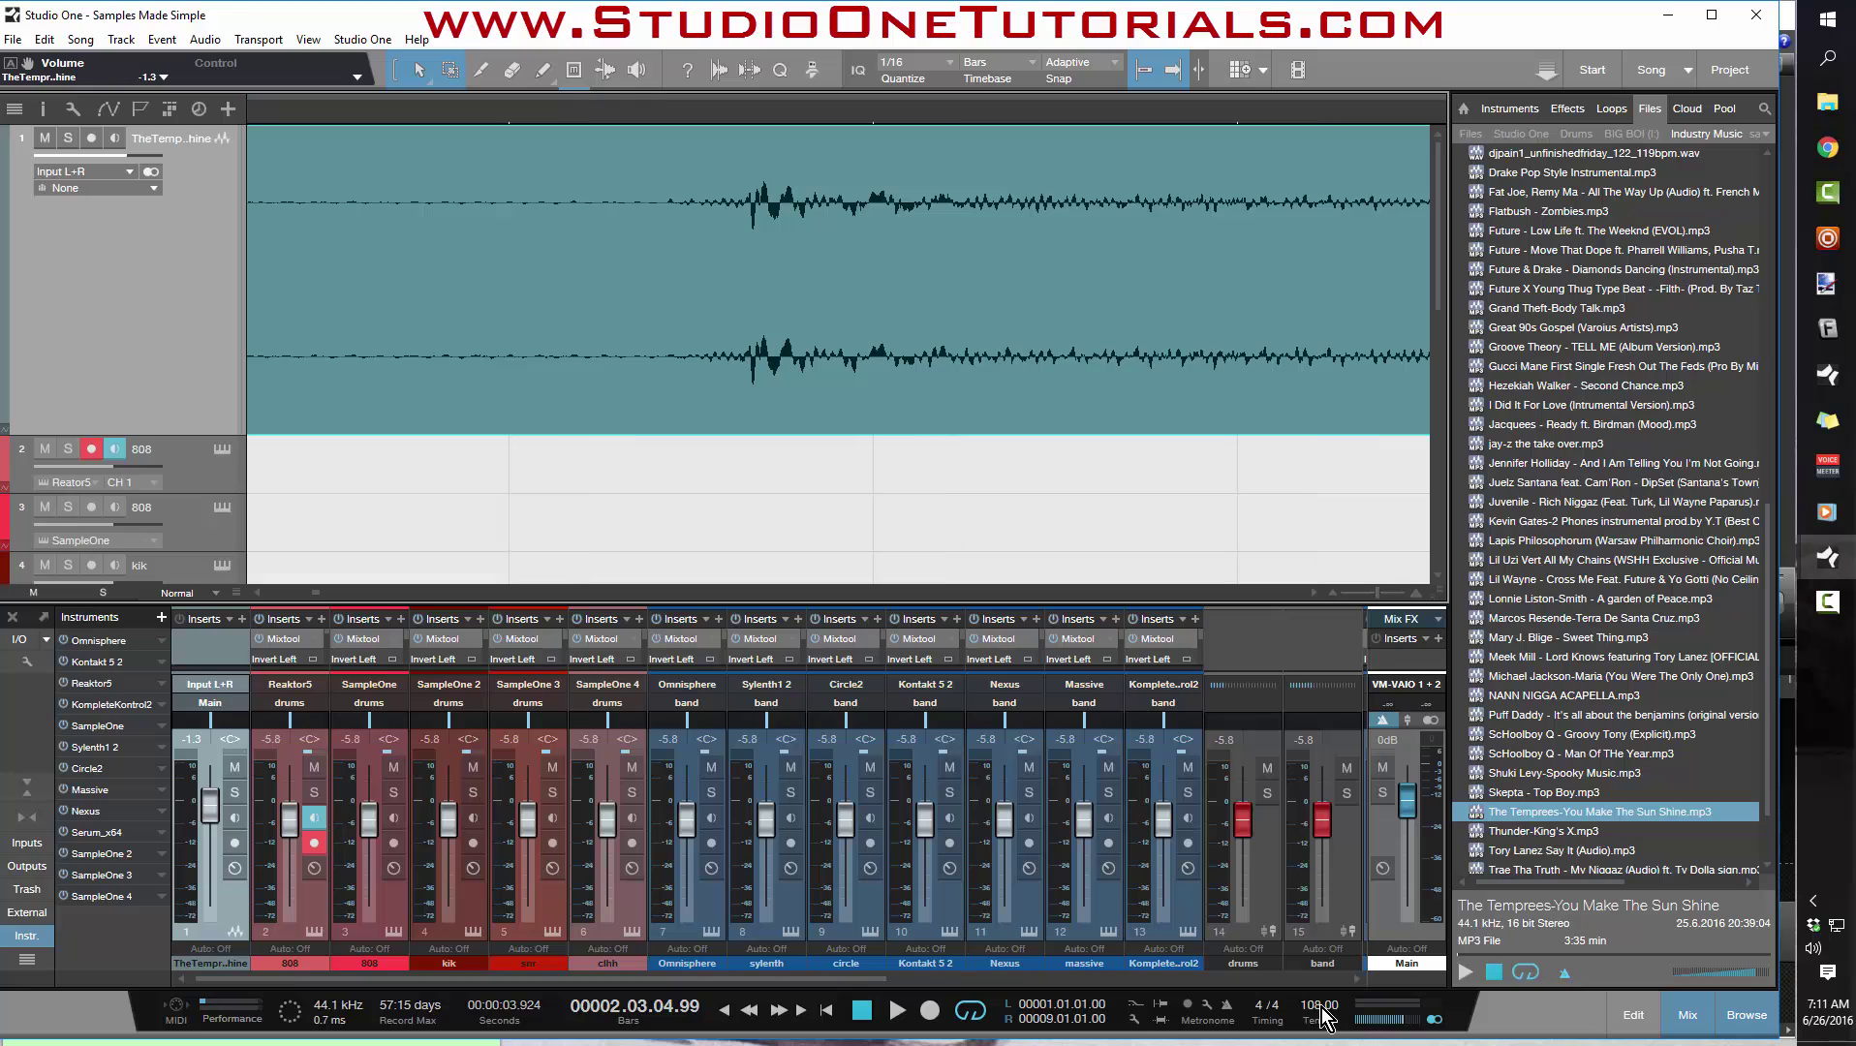
Try song tempos of 106 and 106.70 BPM against the sample's transient near bar 9.
scroll(1322, 1008, down, 3)
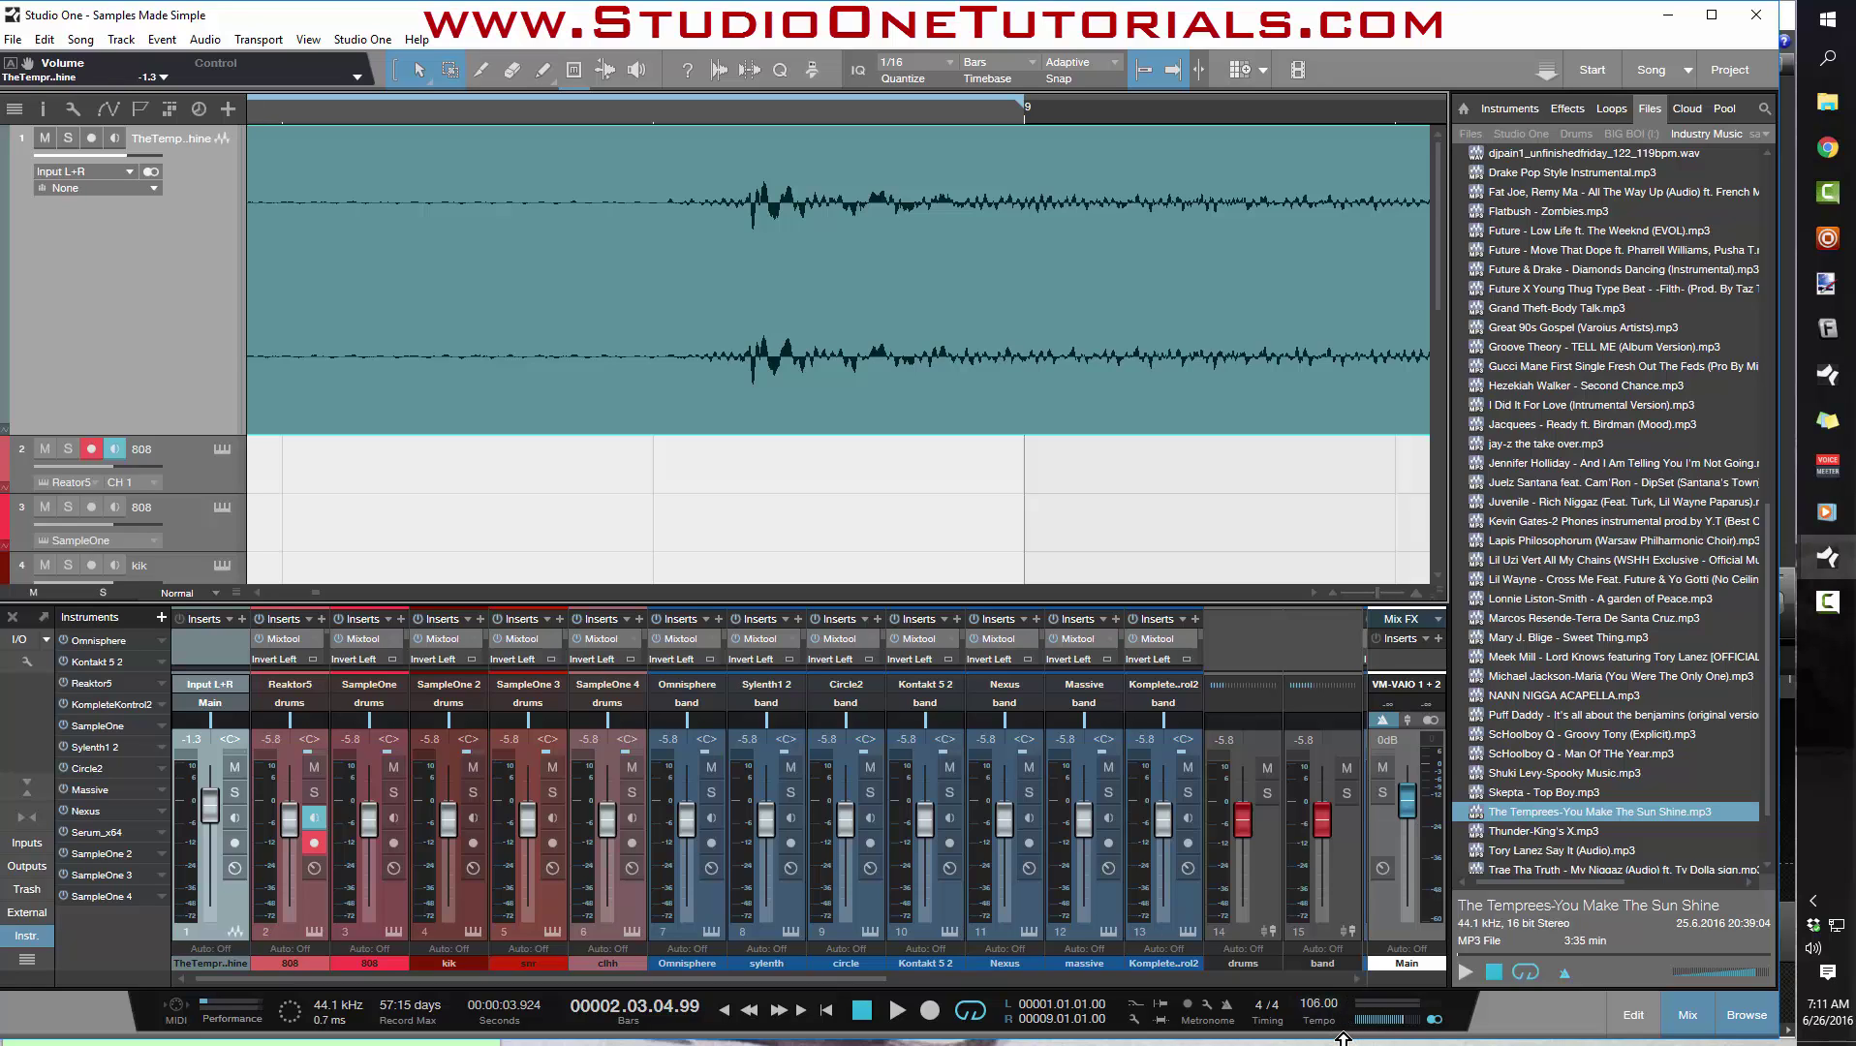
key(BackSpace)
text(7)
click(807, 389)
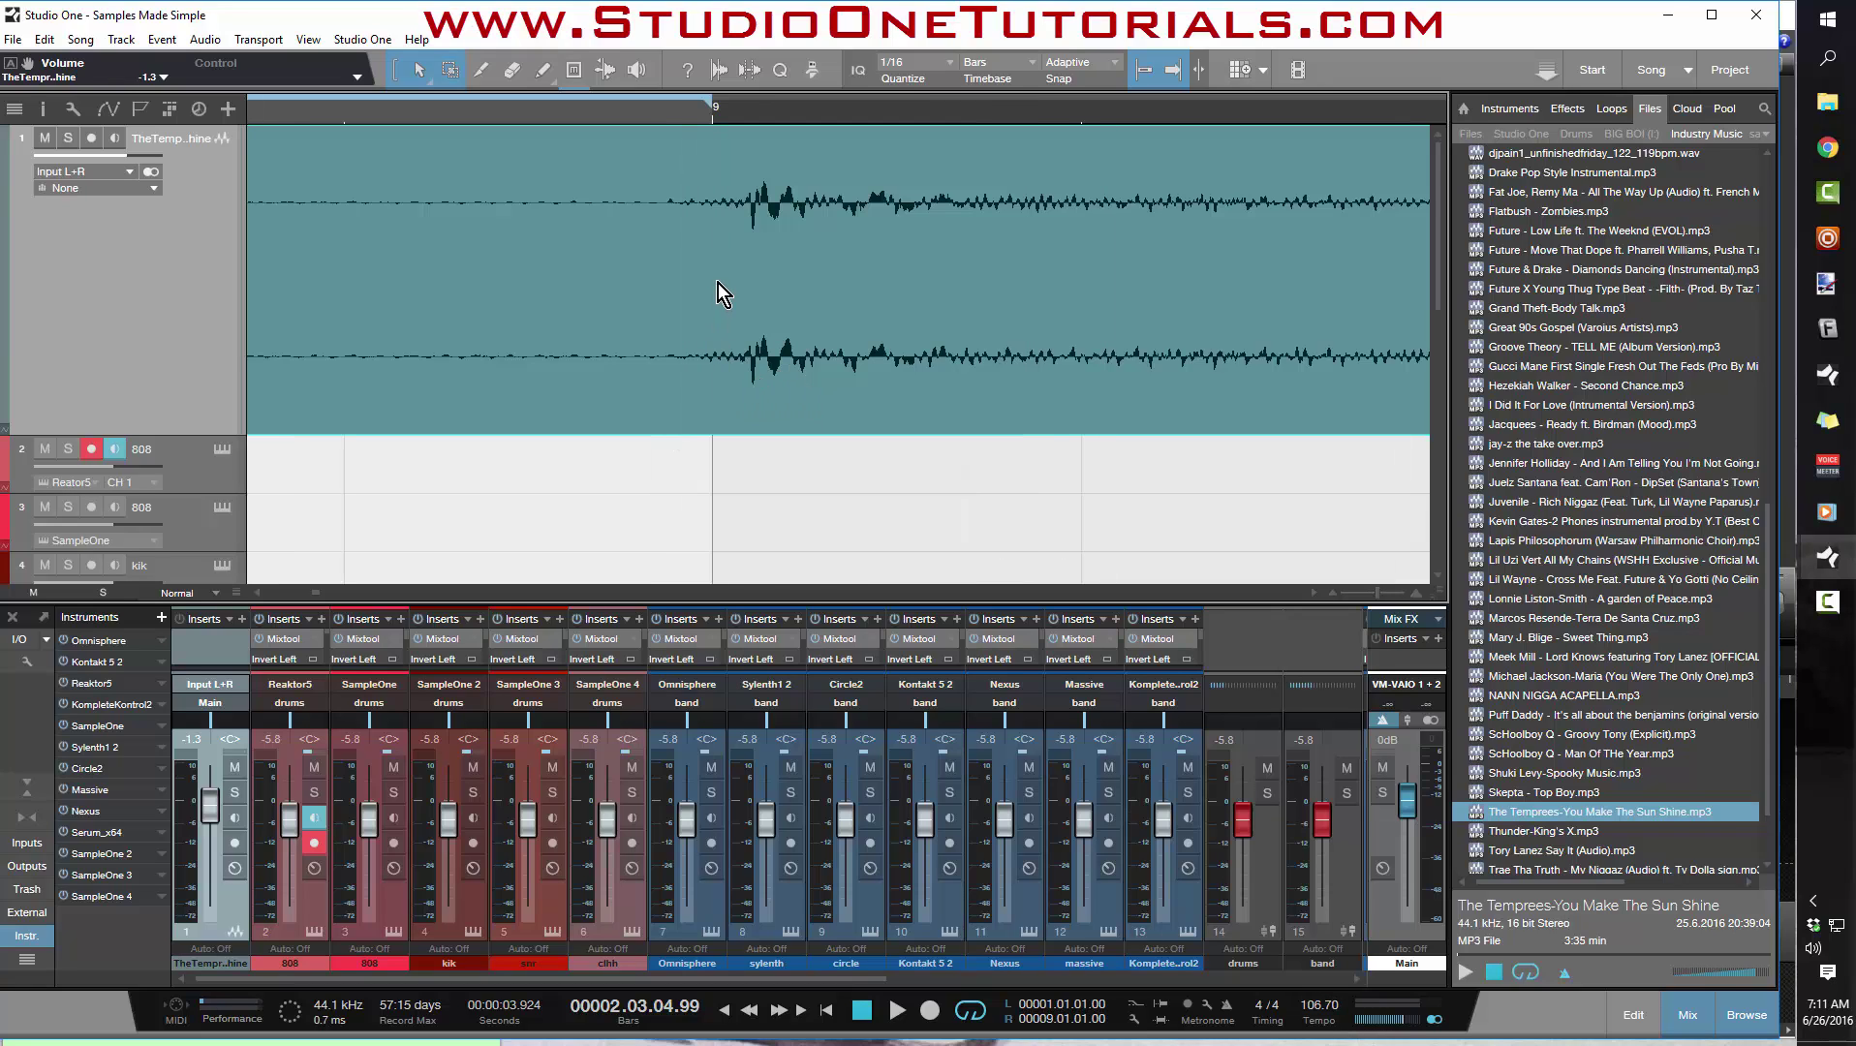
Try song tempos of 106.20, 106.30 and 106.40 BPM to move bar 9 toward the sample's transient.
click(1336, 1004)
key(Right)
key(BackSpace)
text(2)
key(Return)
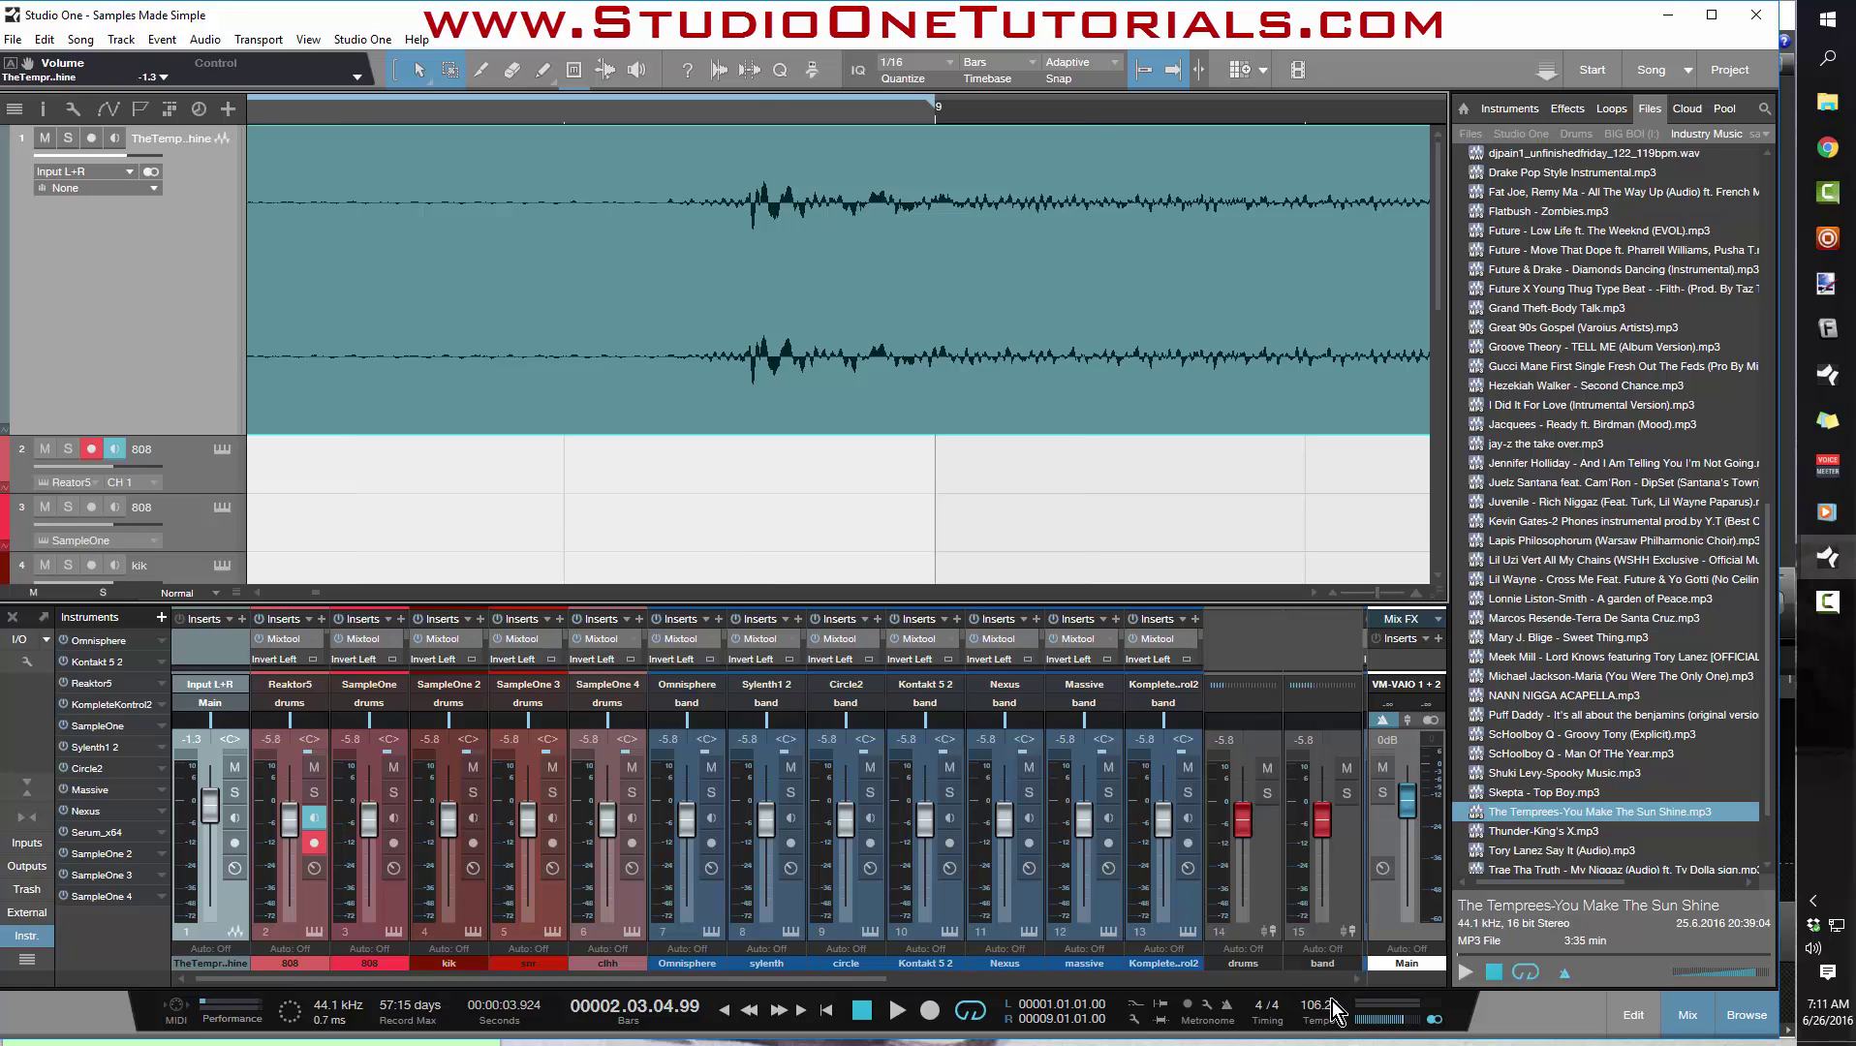
click(1329, 1008)
click(1330, 1011)
key(Return)
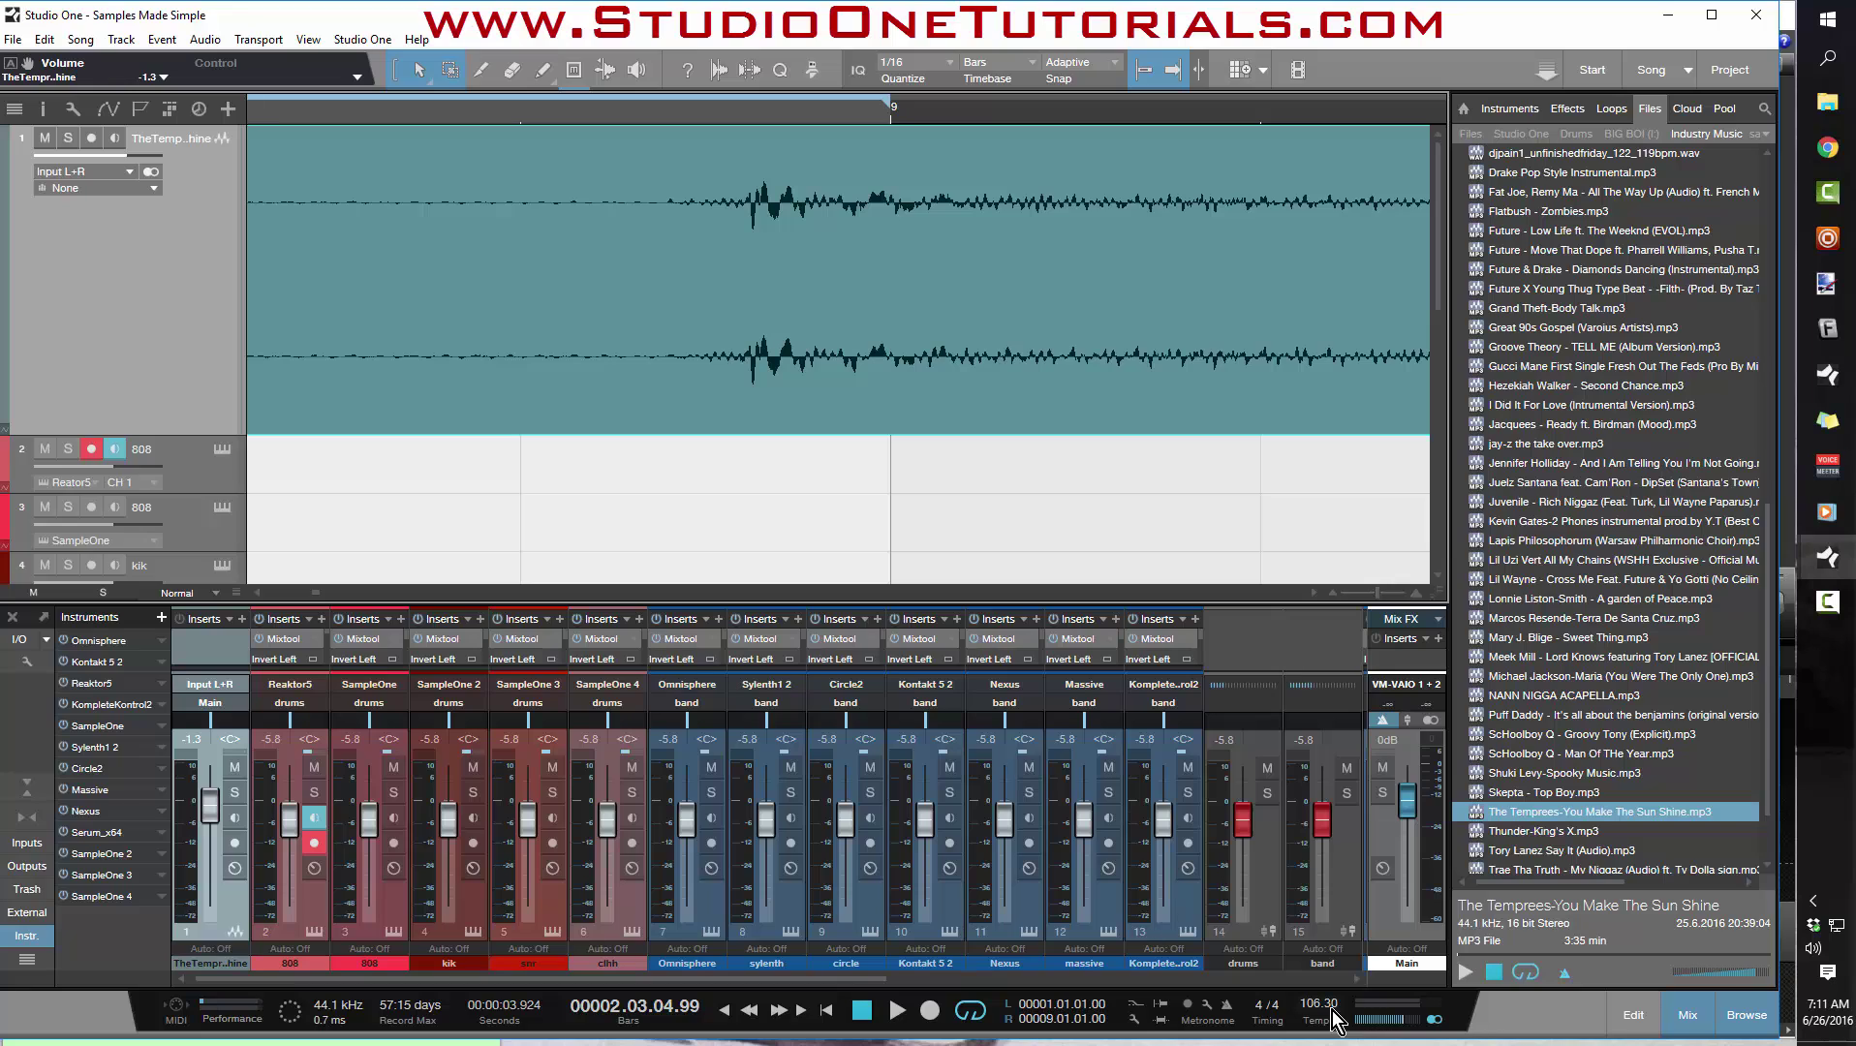
key(Return)
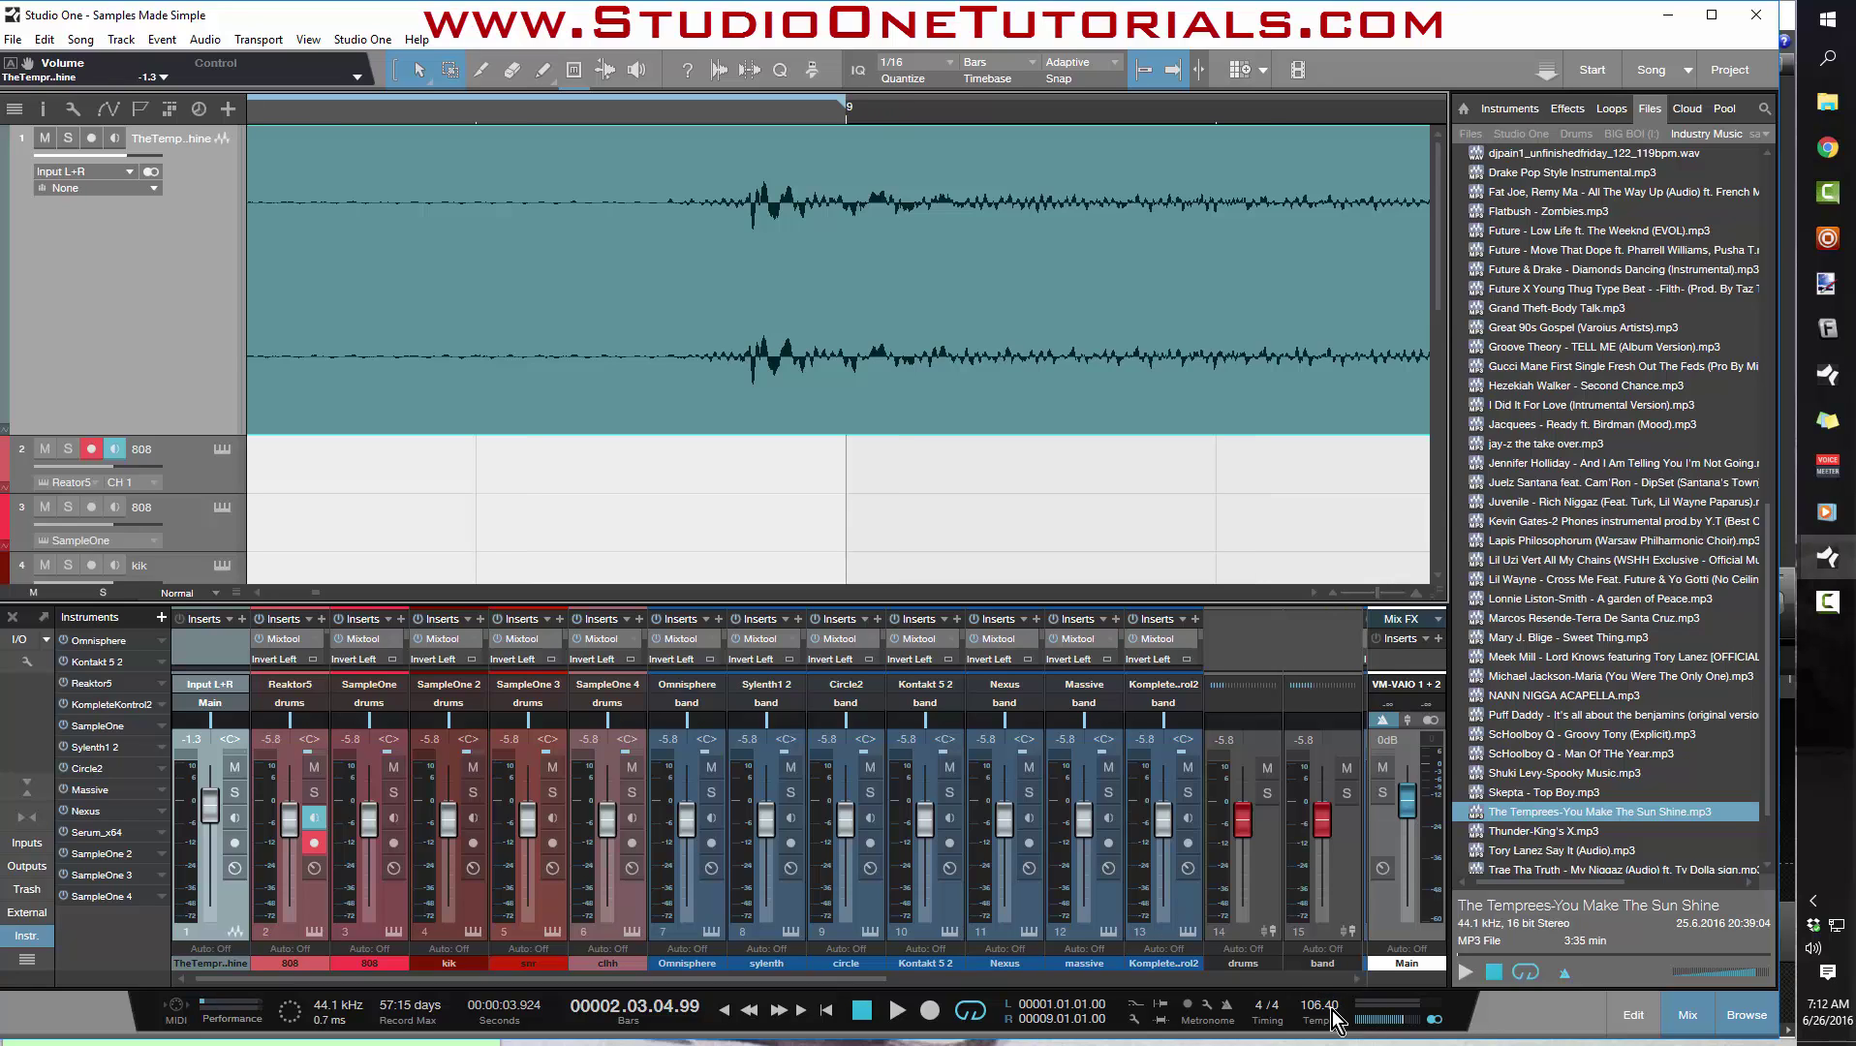
Raise the song tempo to 106.50 and on to 106.60 BPM to bring bar 9 onto the sample's transient.
double_click(1331, 1010)
key(Return)
double_click(1319, 1004)
text(106.5)
key(Return)
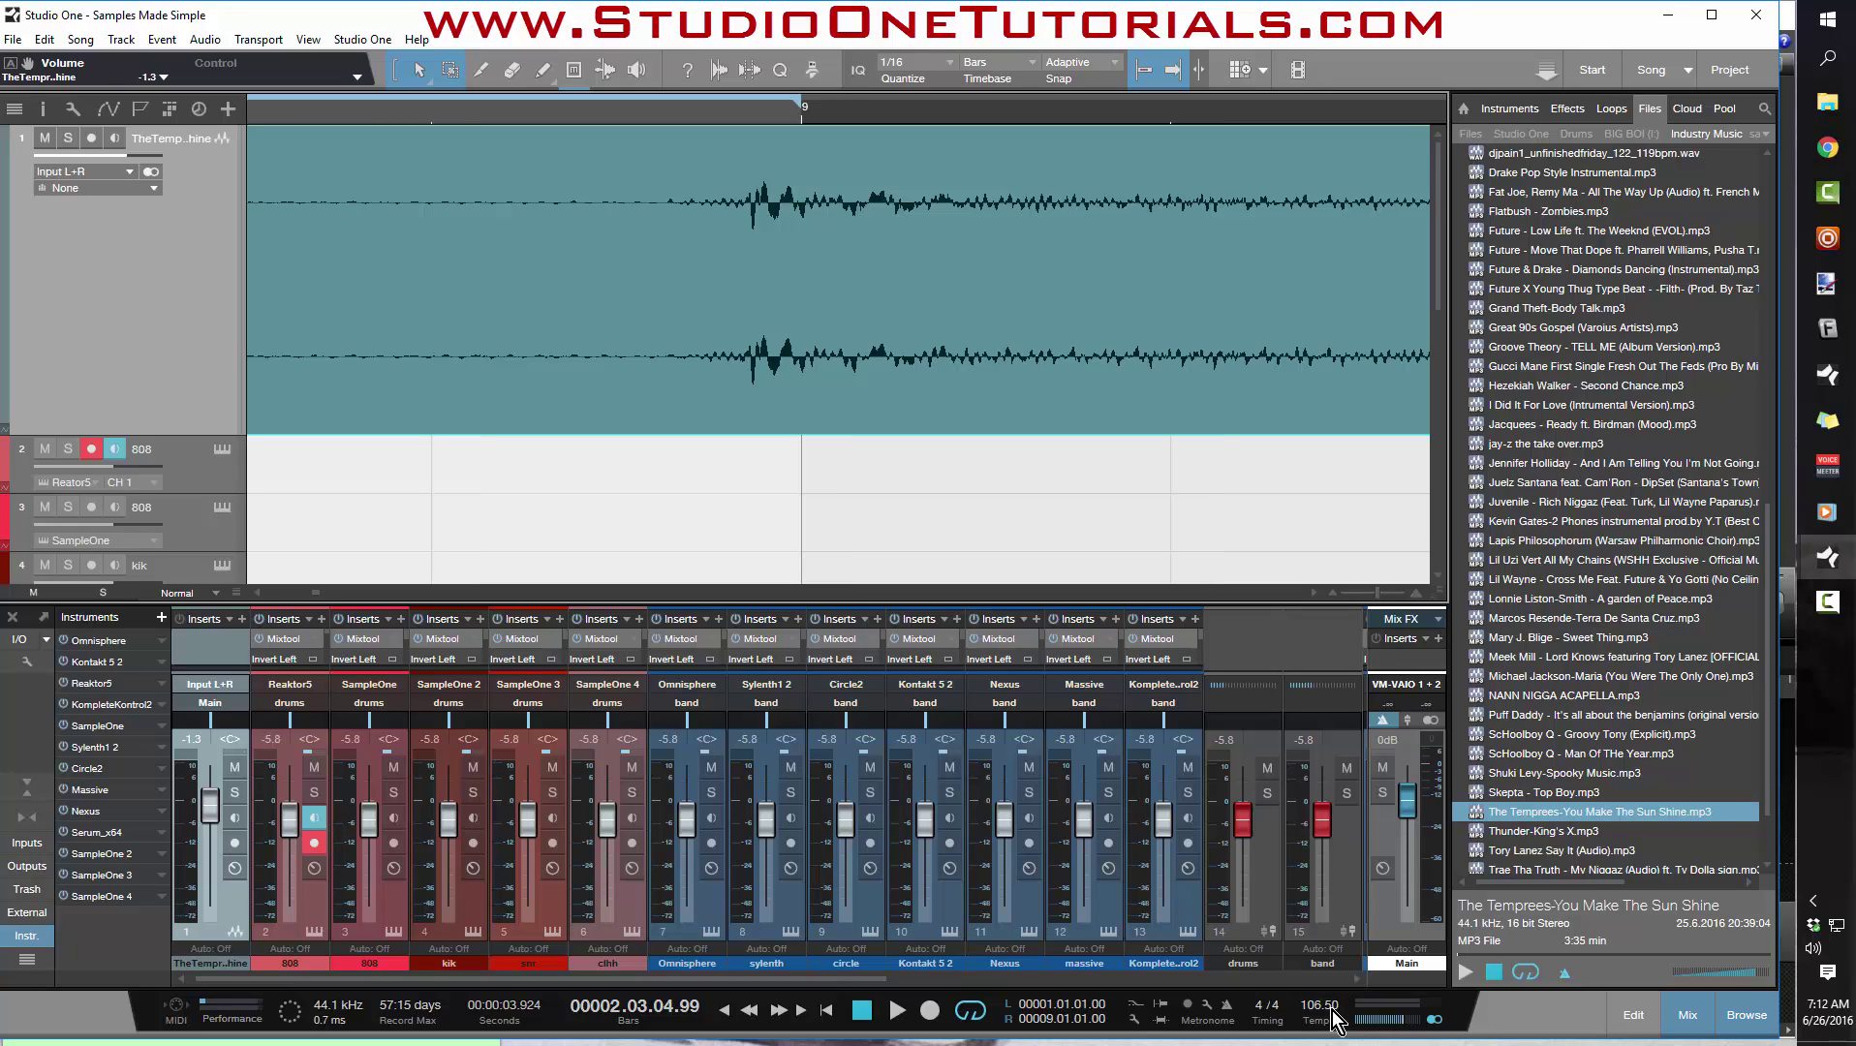
double_click(1335, 1019)
key(Return)
scroll(1336, 1019, up, 2)
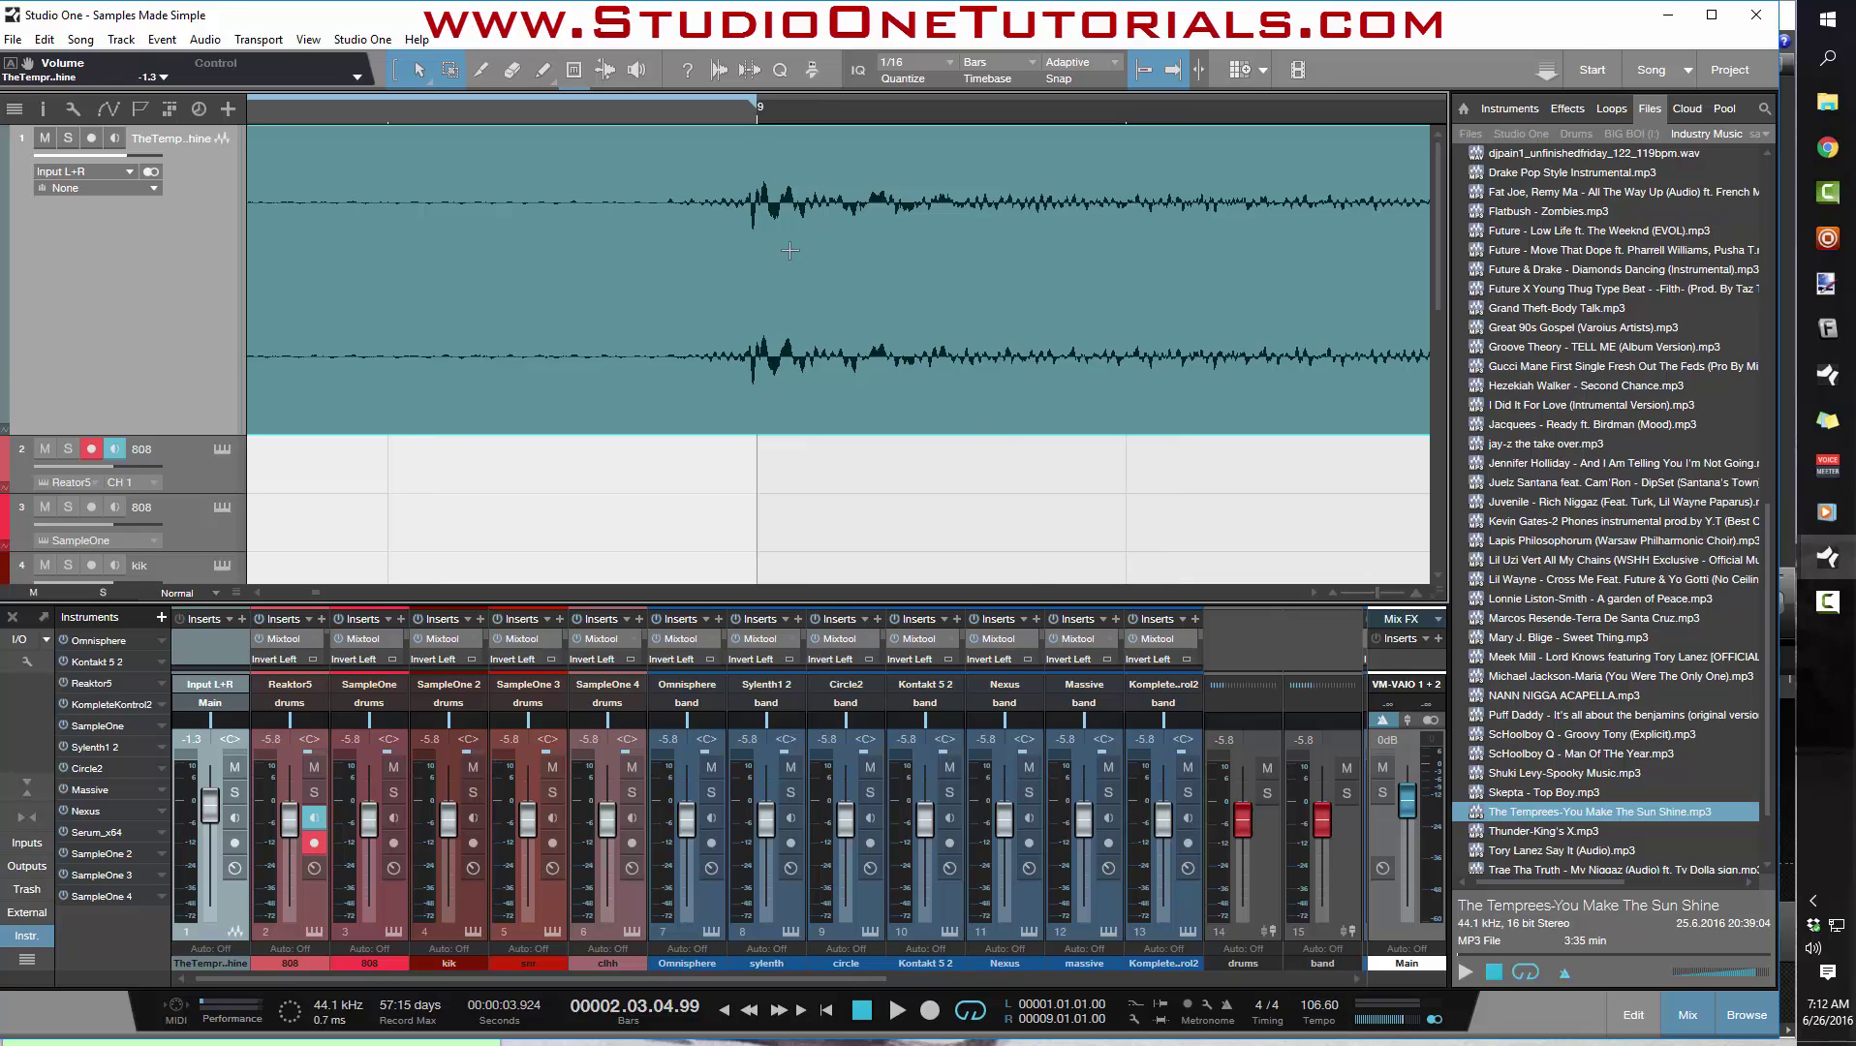
Fine-tune the song tempo to 106.63 BPM, using the playback cursor at bar 9 to compare against the transient.
click(757, 114)
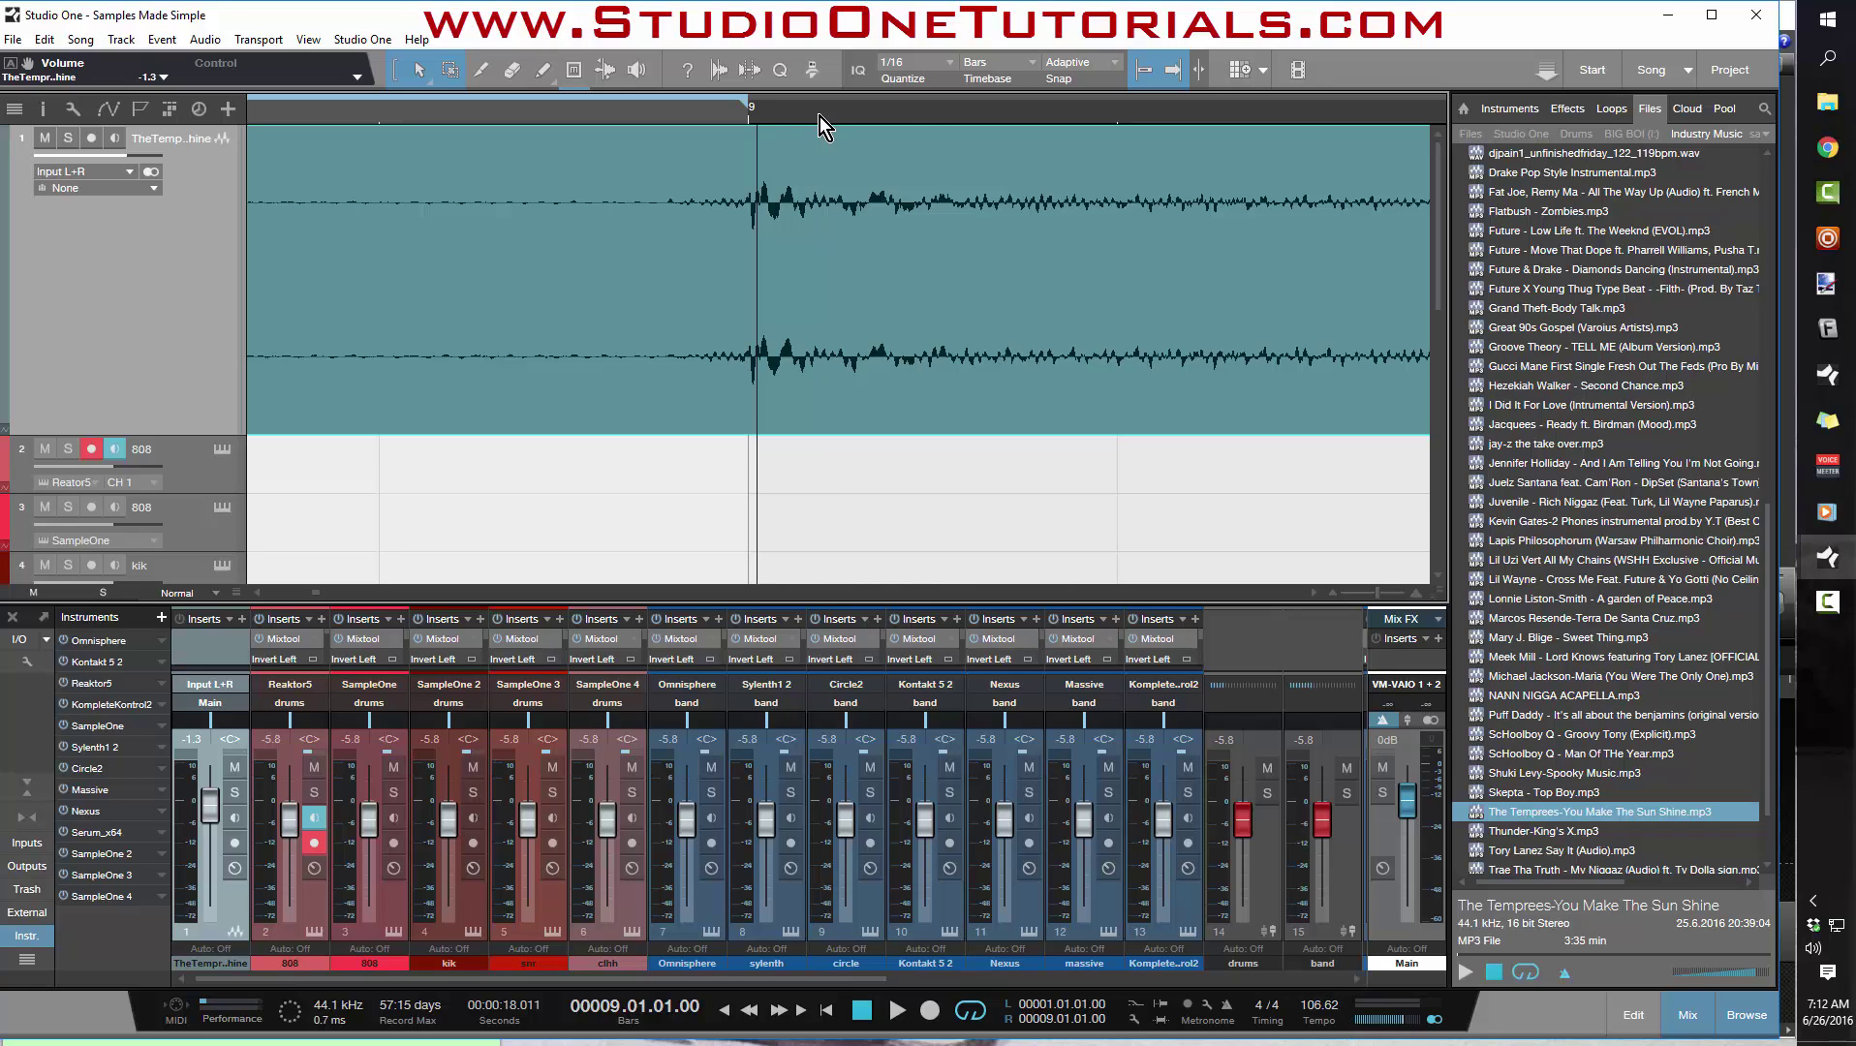
click(748, 122)
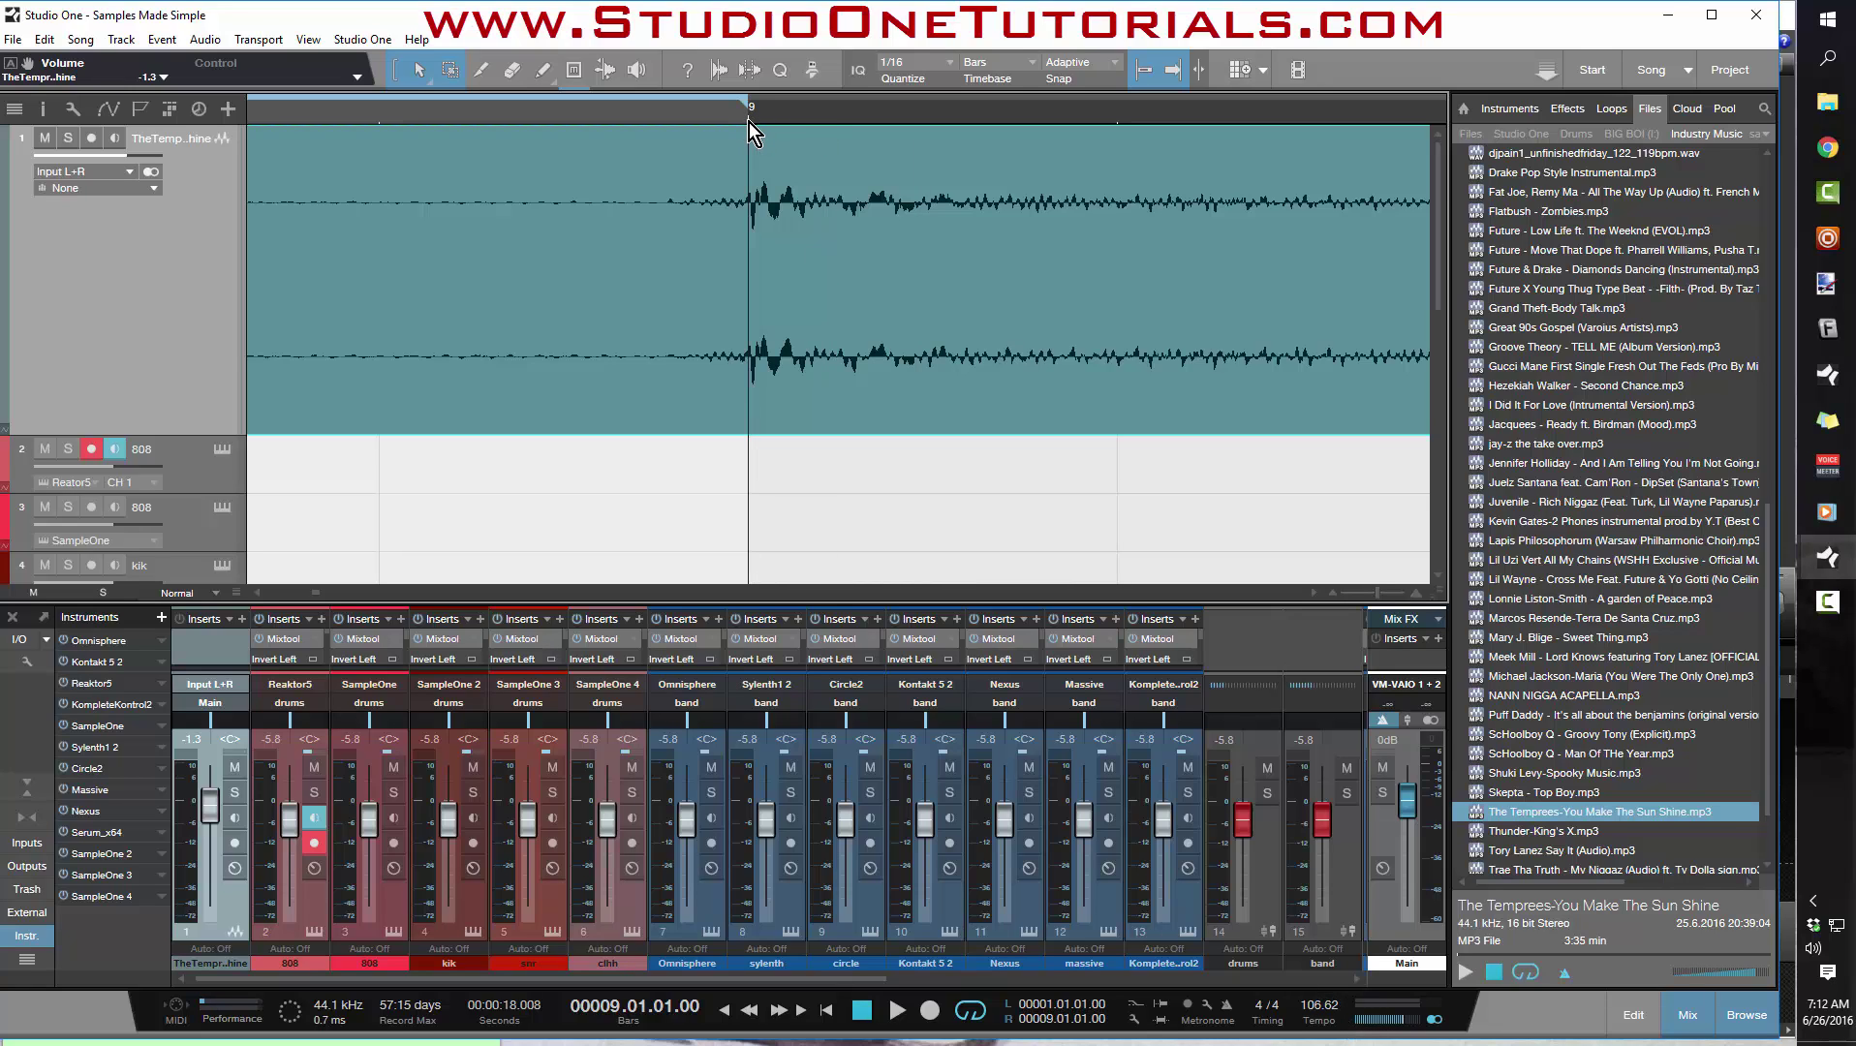
click(1331, 1009)
click(1330, 1015)
key(BackSpace)
text(3)
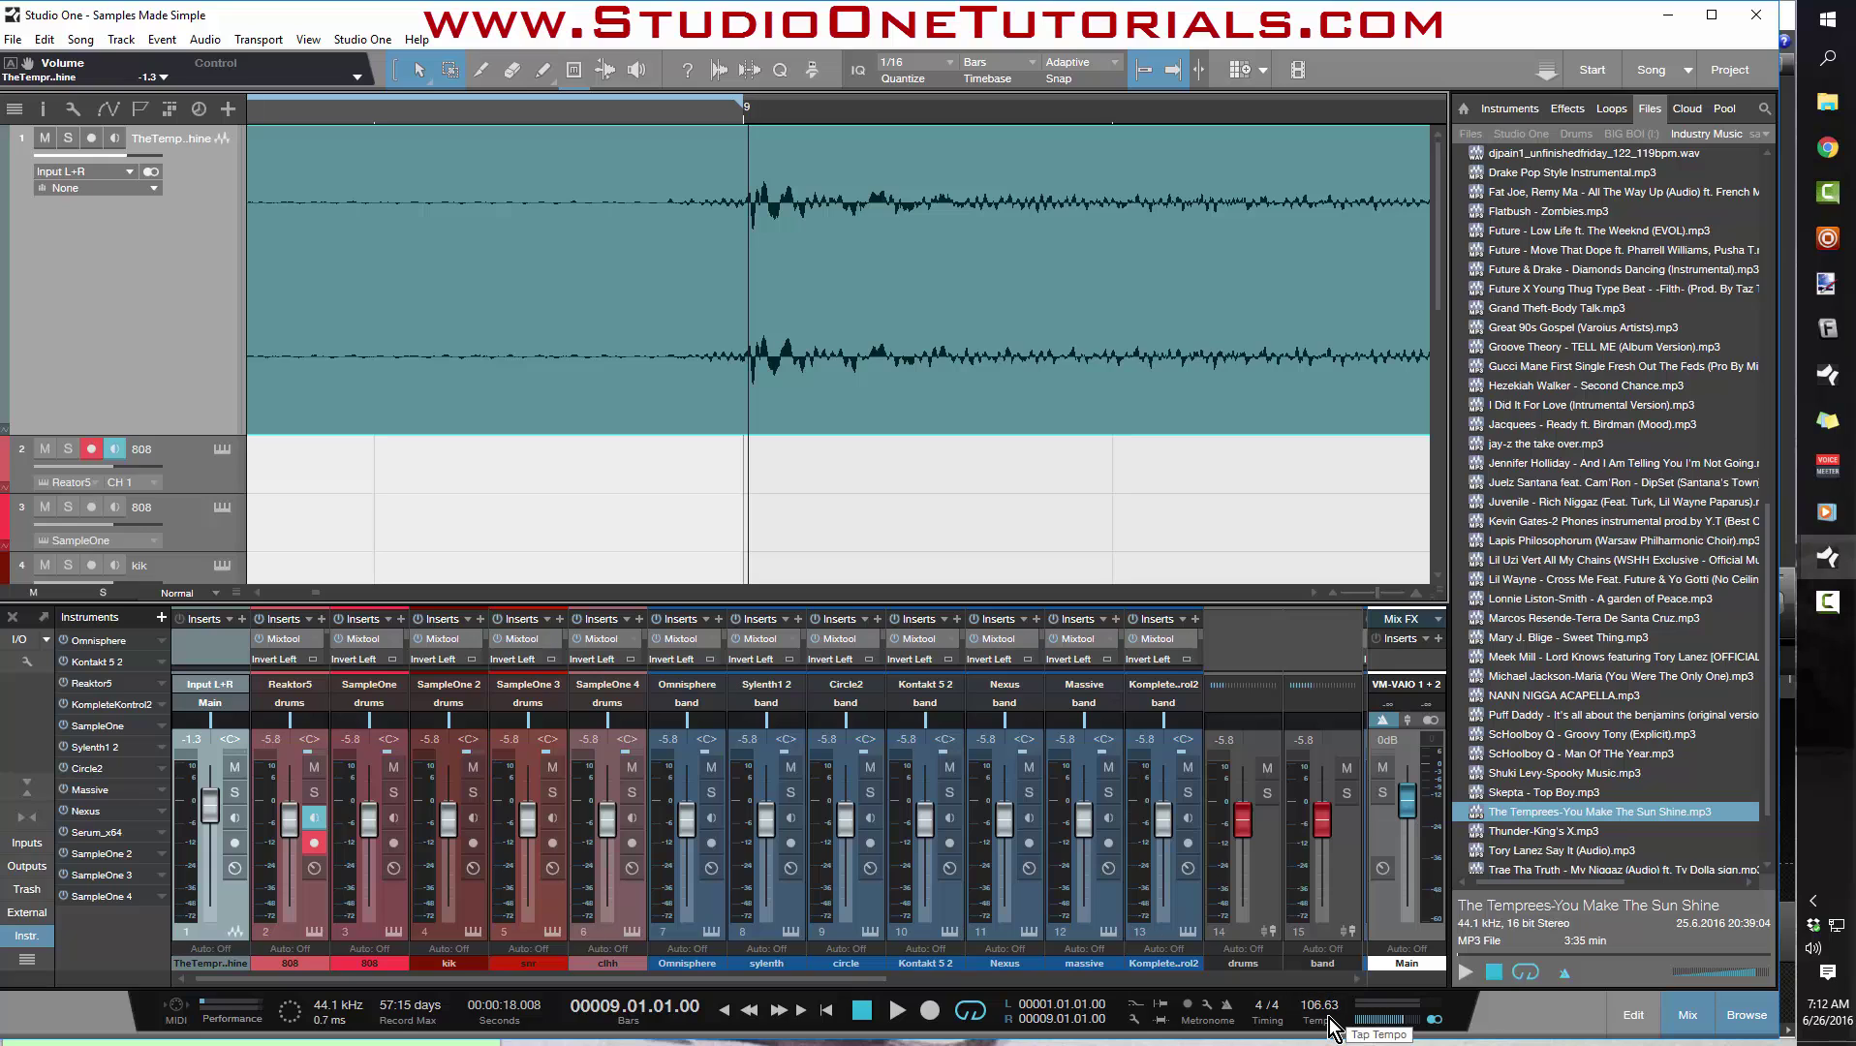
key(Return)
click(744, 122)
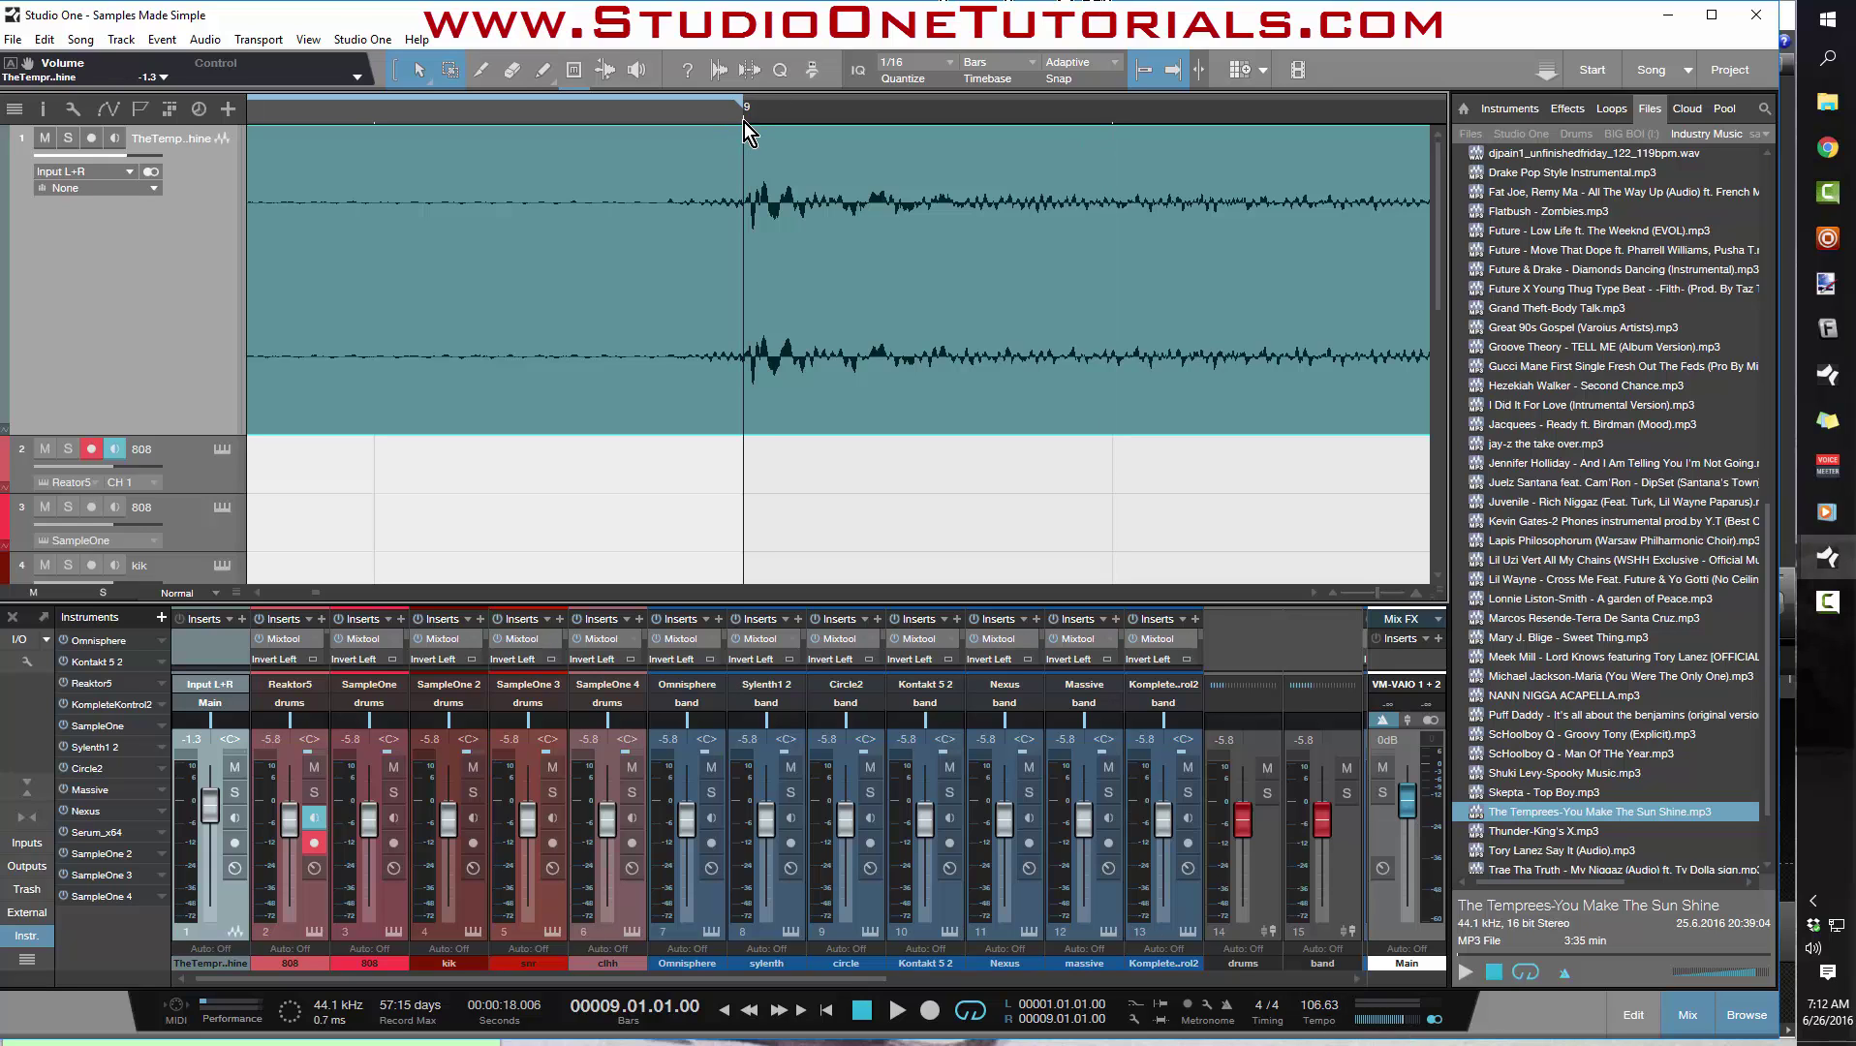
Play the sample from bar 1 to check its timing at the new tempo.
scroll(746, 149, down, 3)
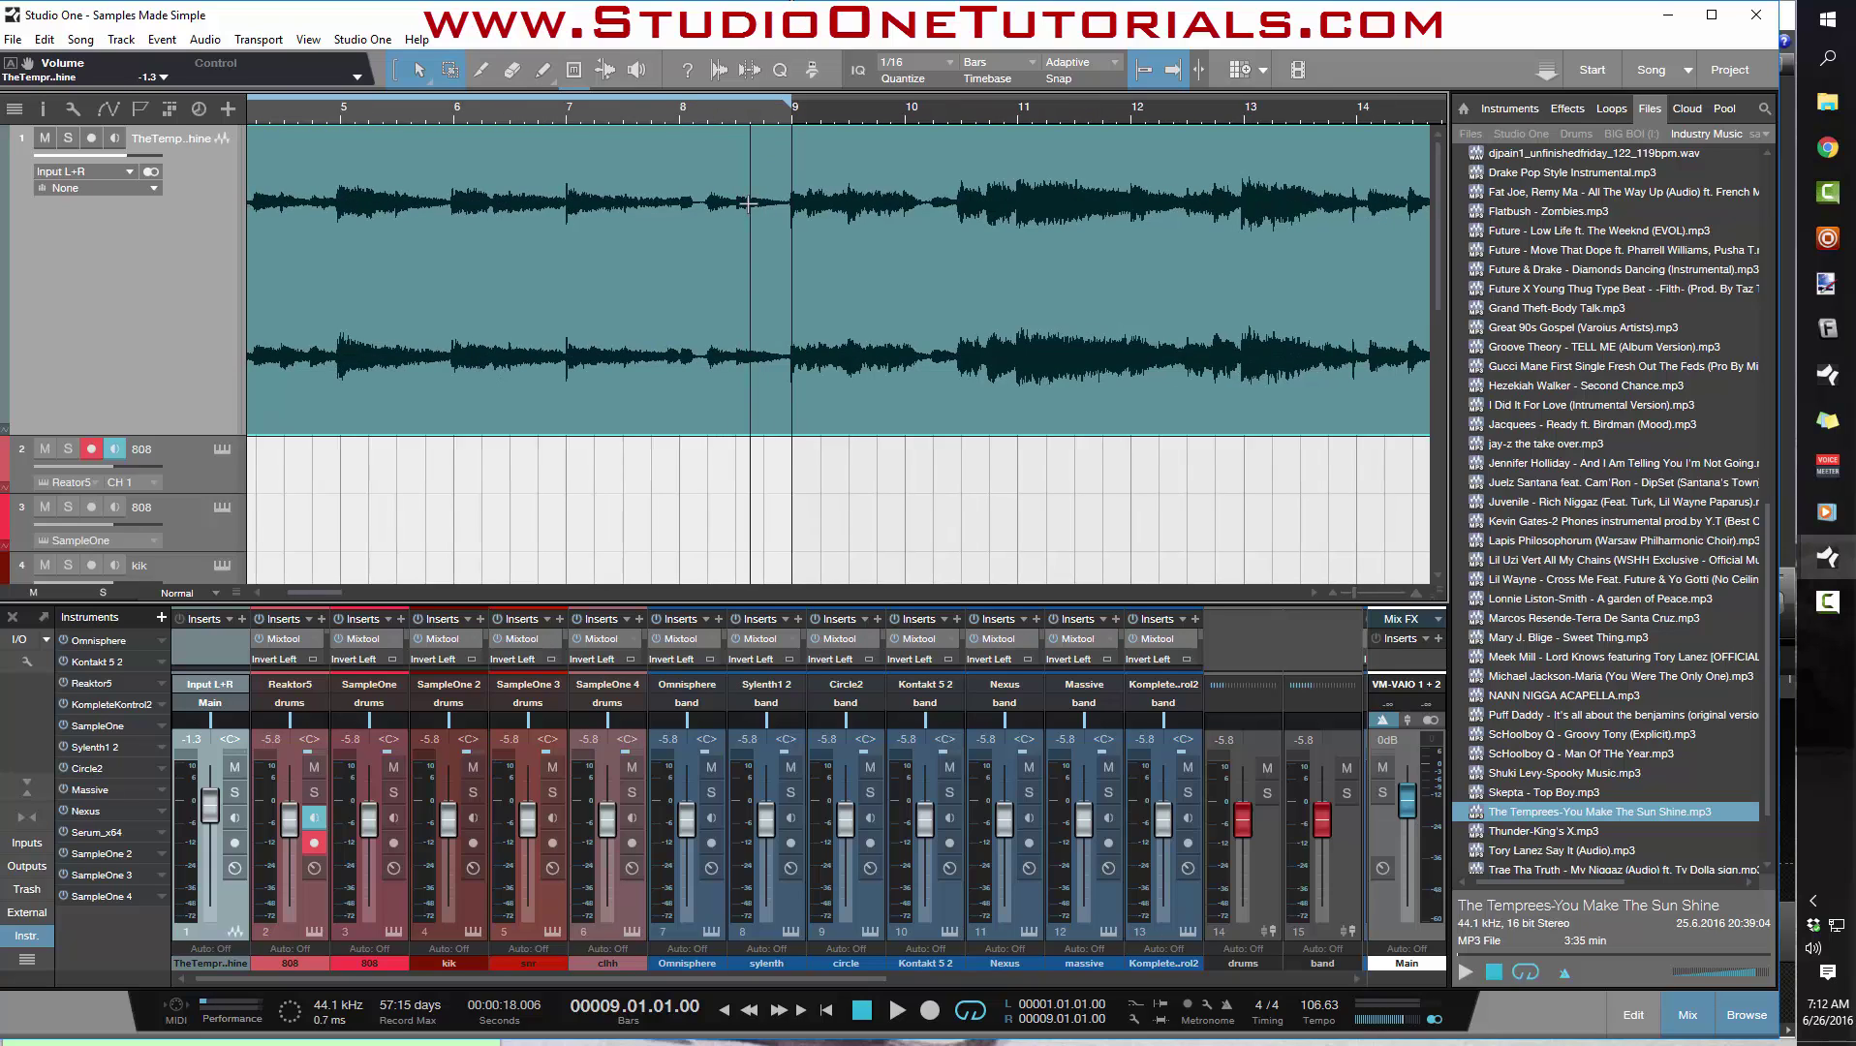
key(Home)
key(space)
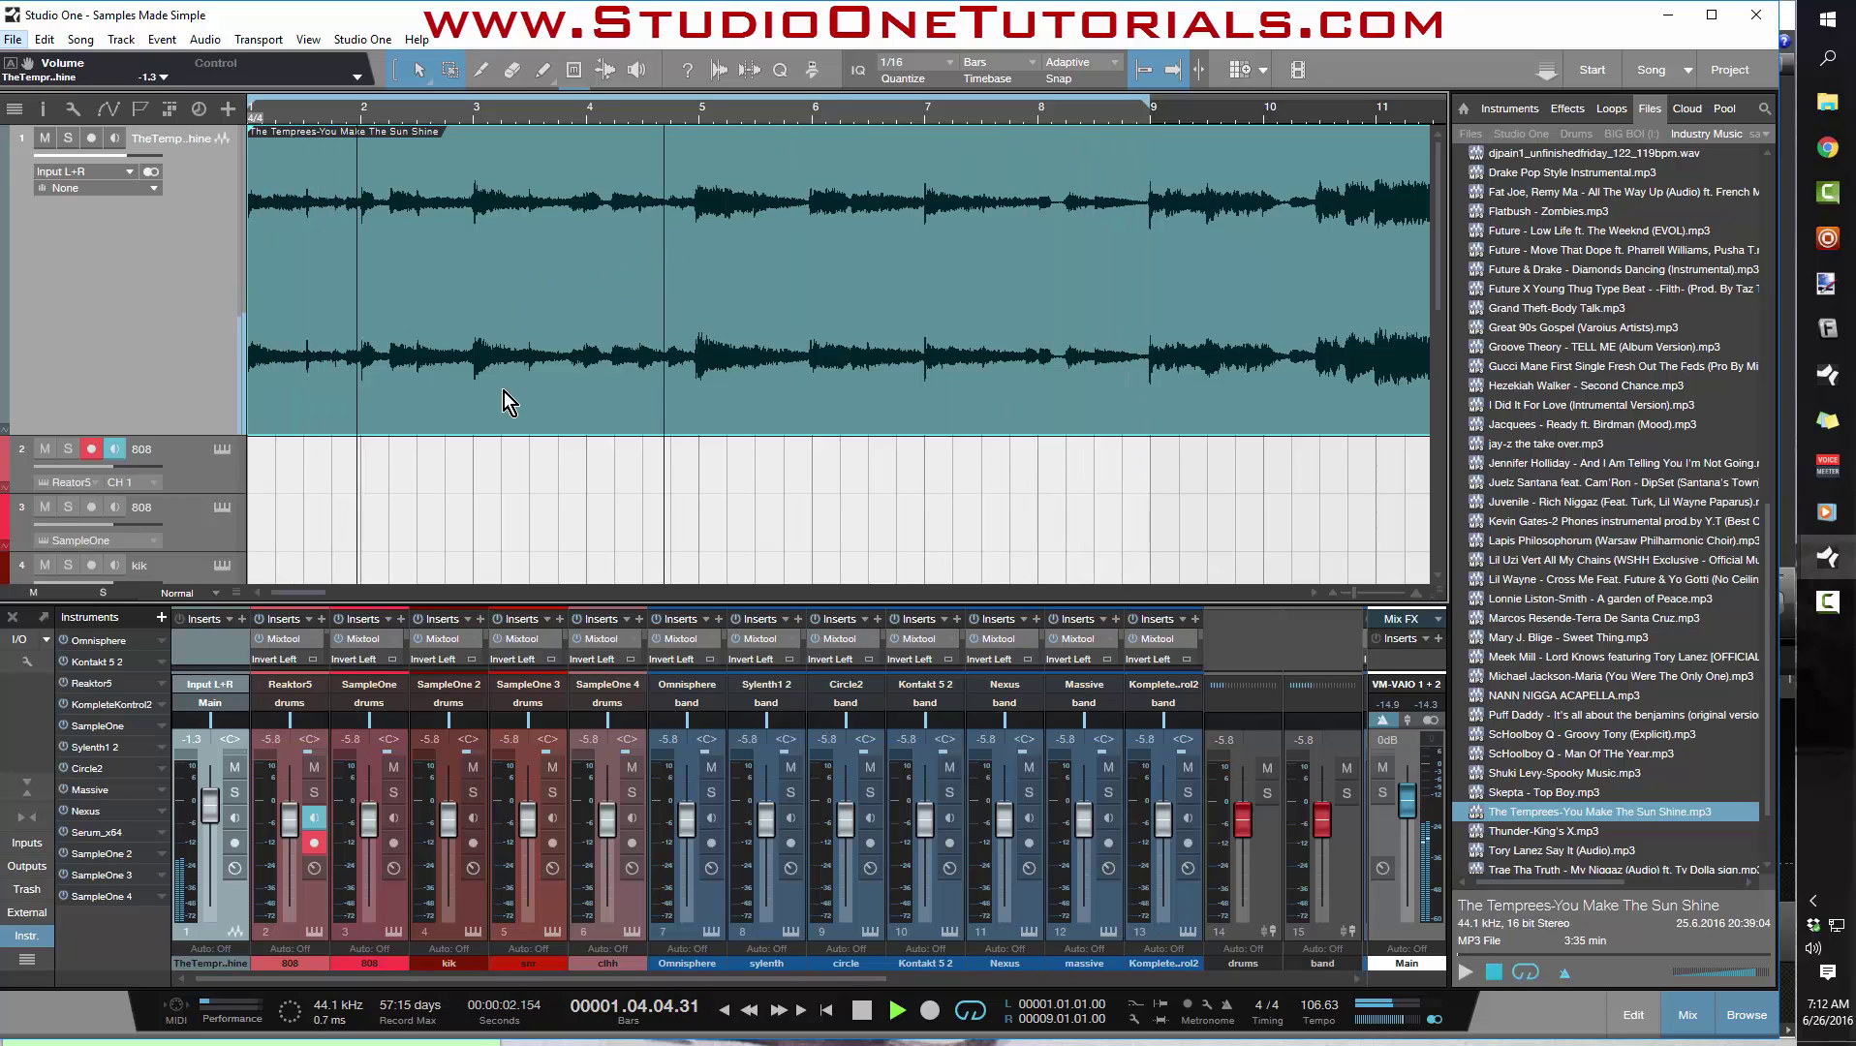
key(alt+space)
click(397, 464)
key(space)
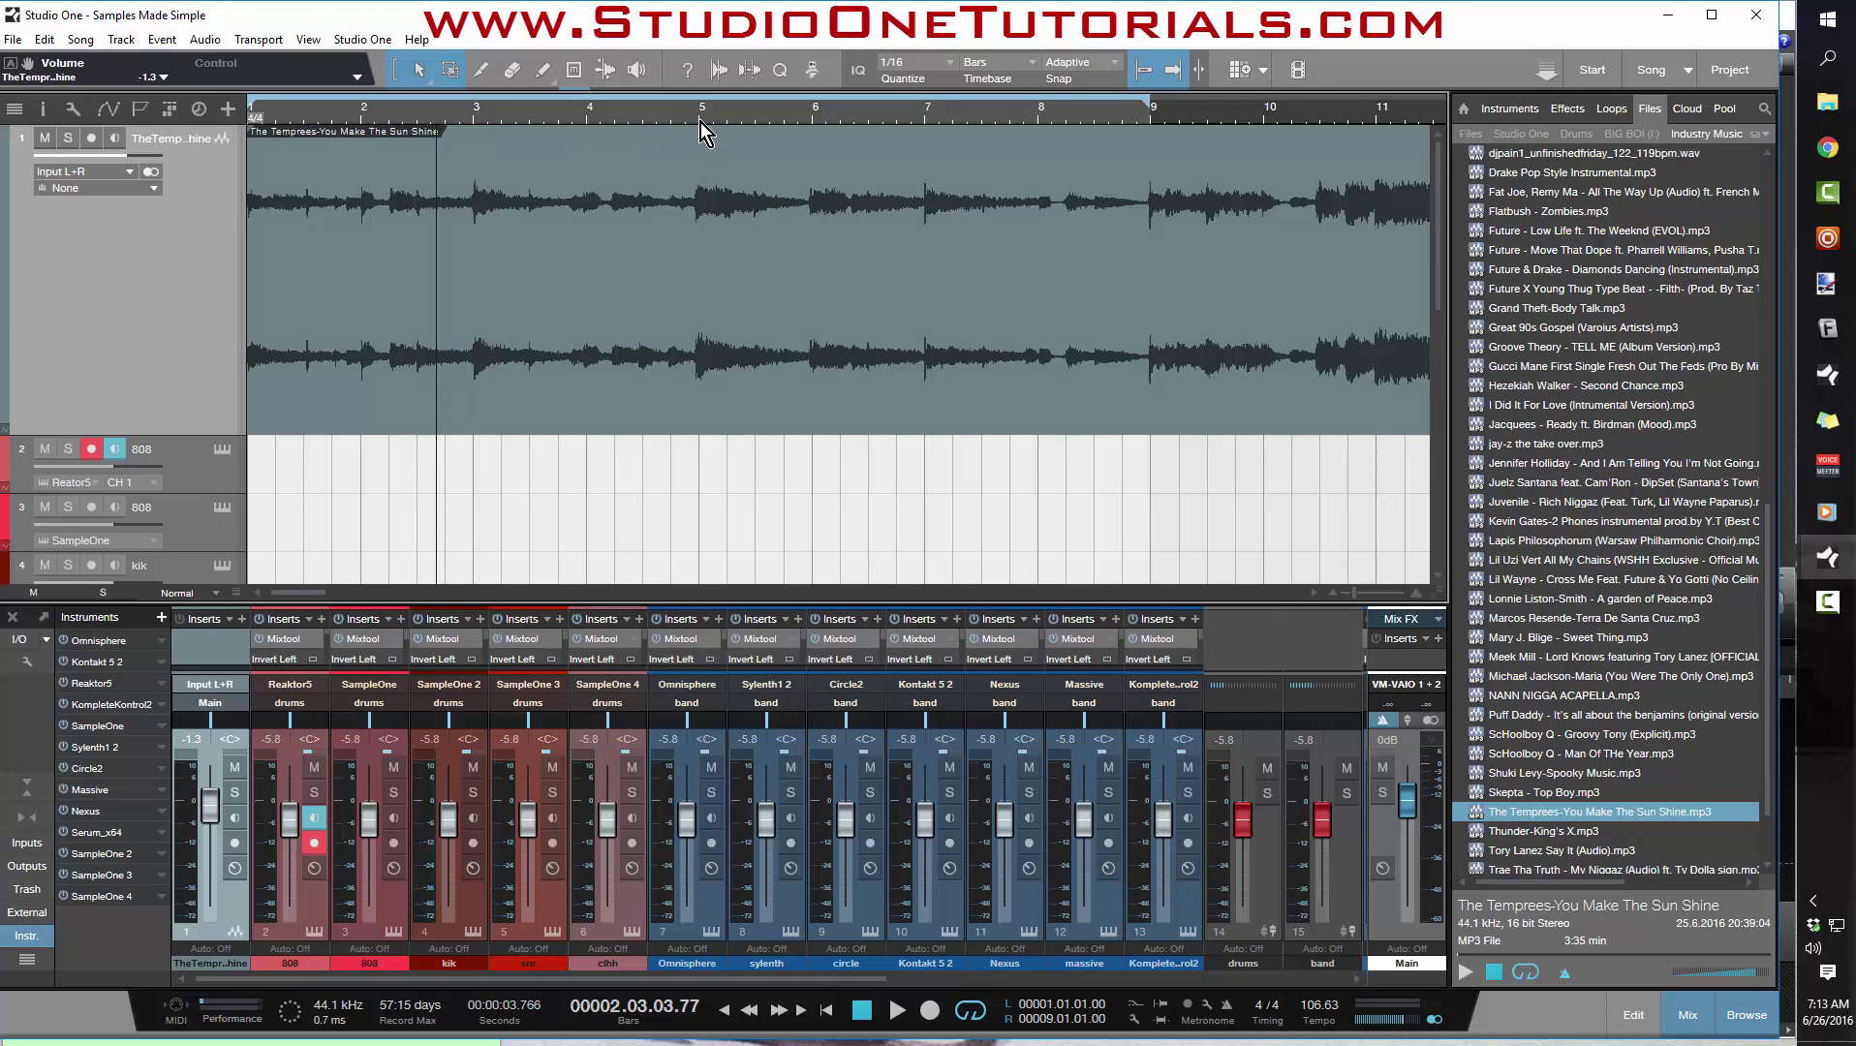
Extend the loop range to bar 45 and shorten the Temprees audio event so it ends at bar 41.
drag(616, 112, 649, 46)
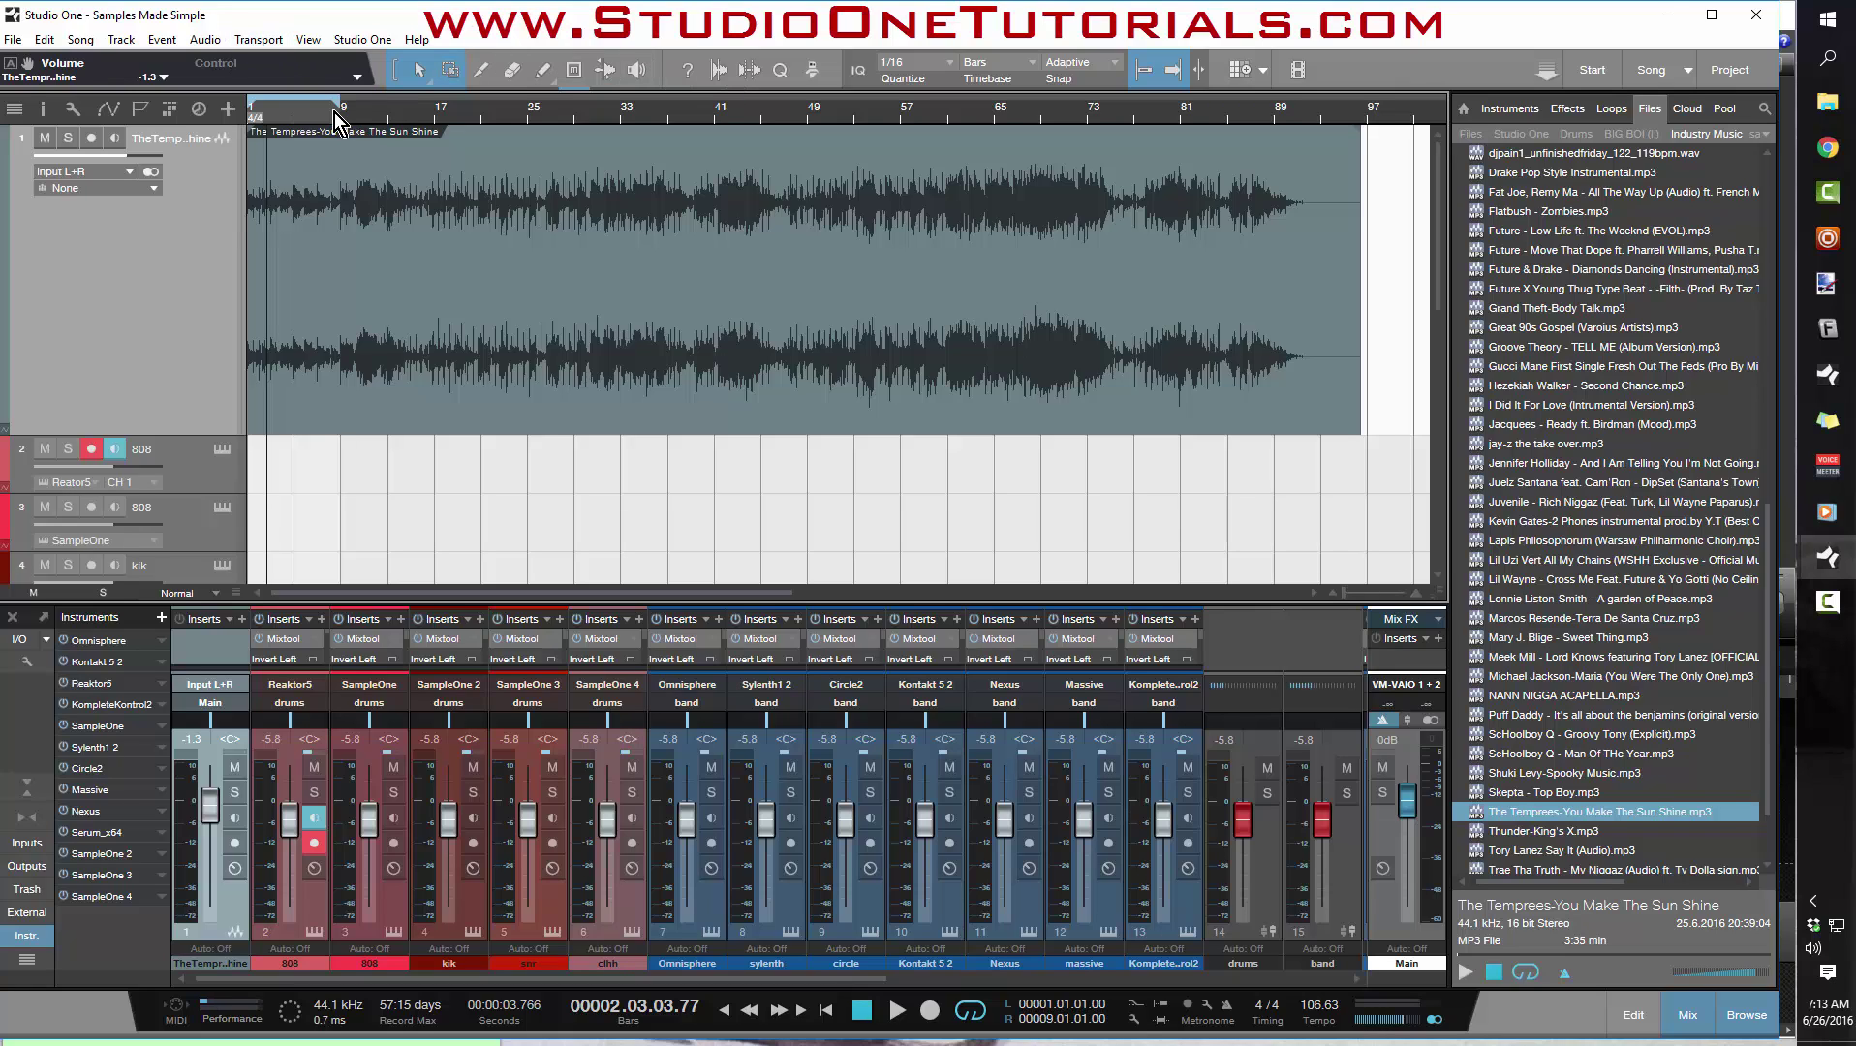
drag(340, 104, 765, 232)
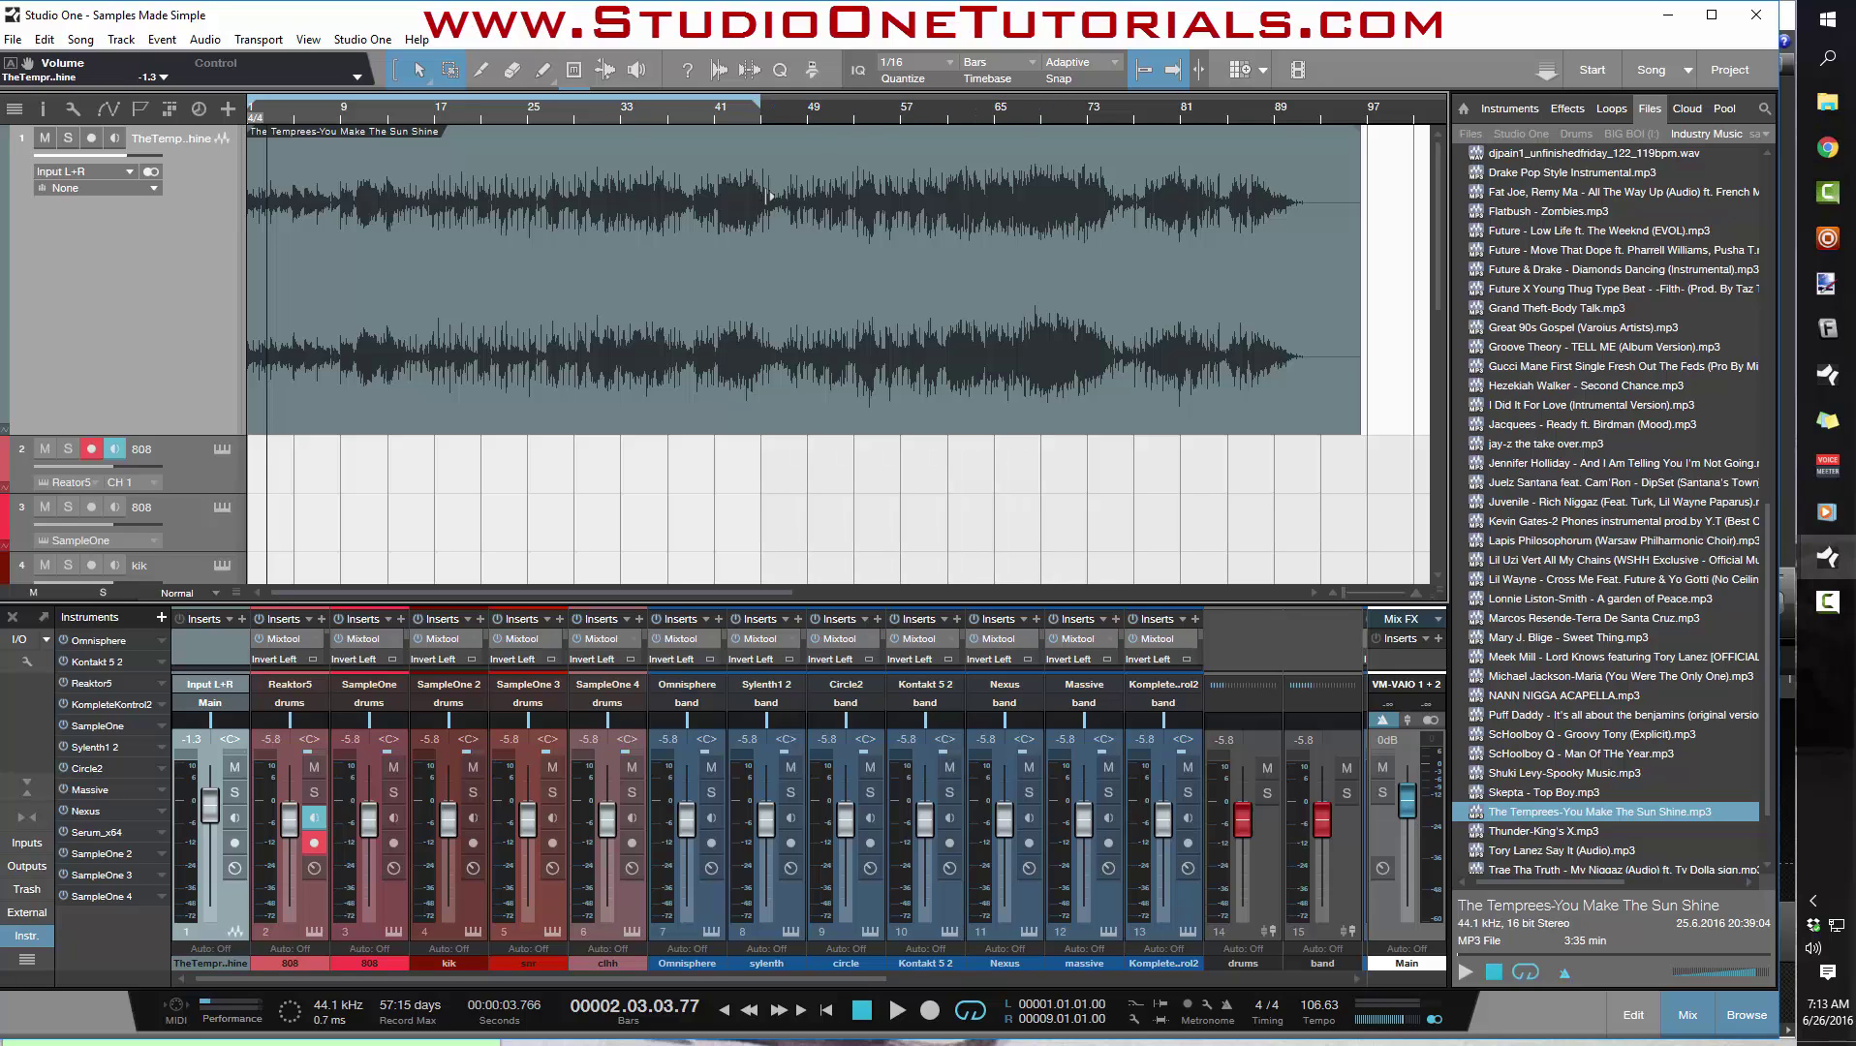
drag(1366, 281, 714, 301)
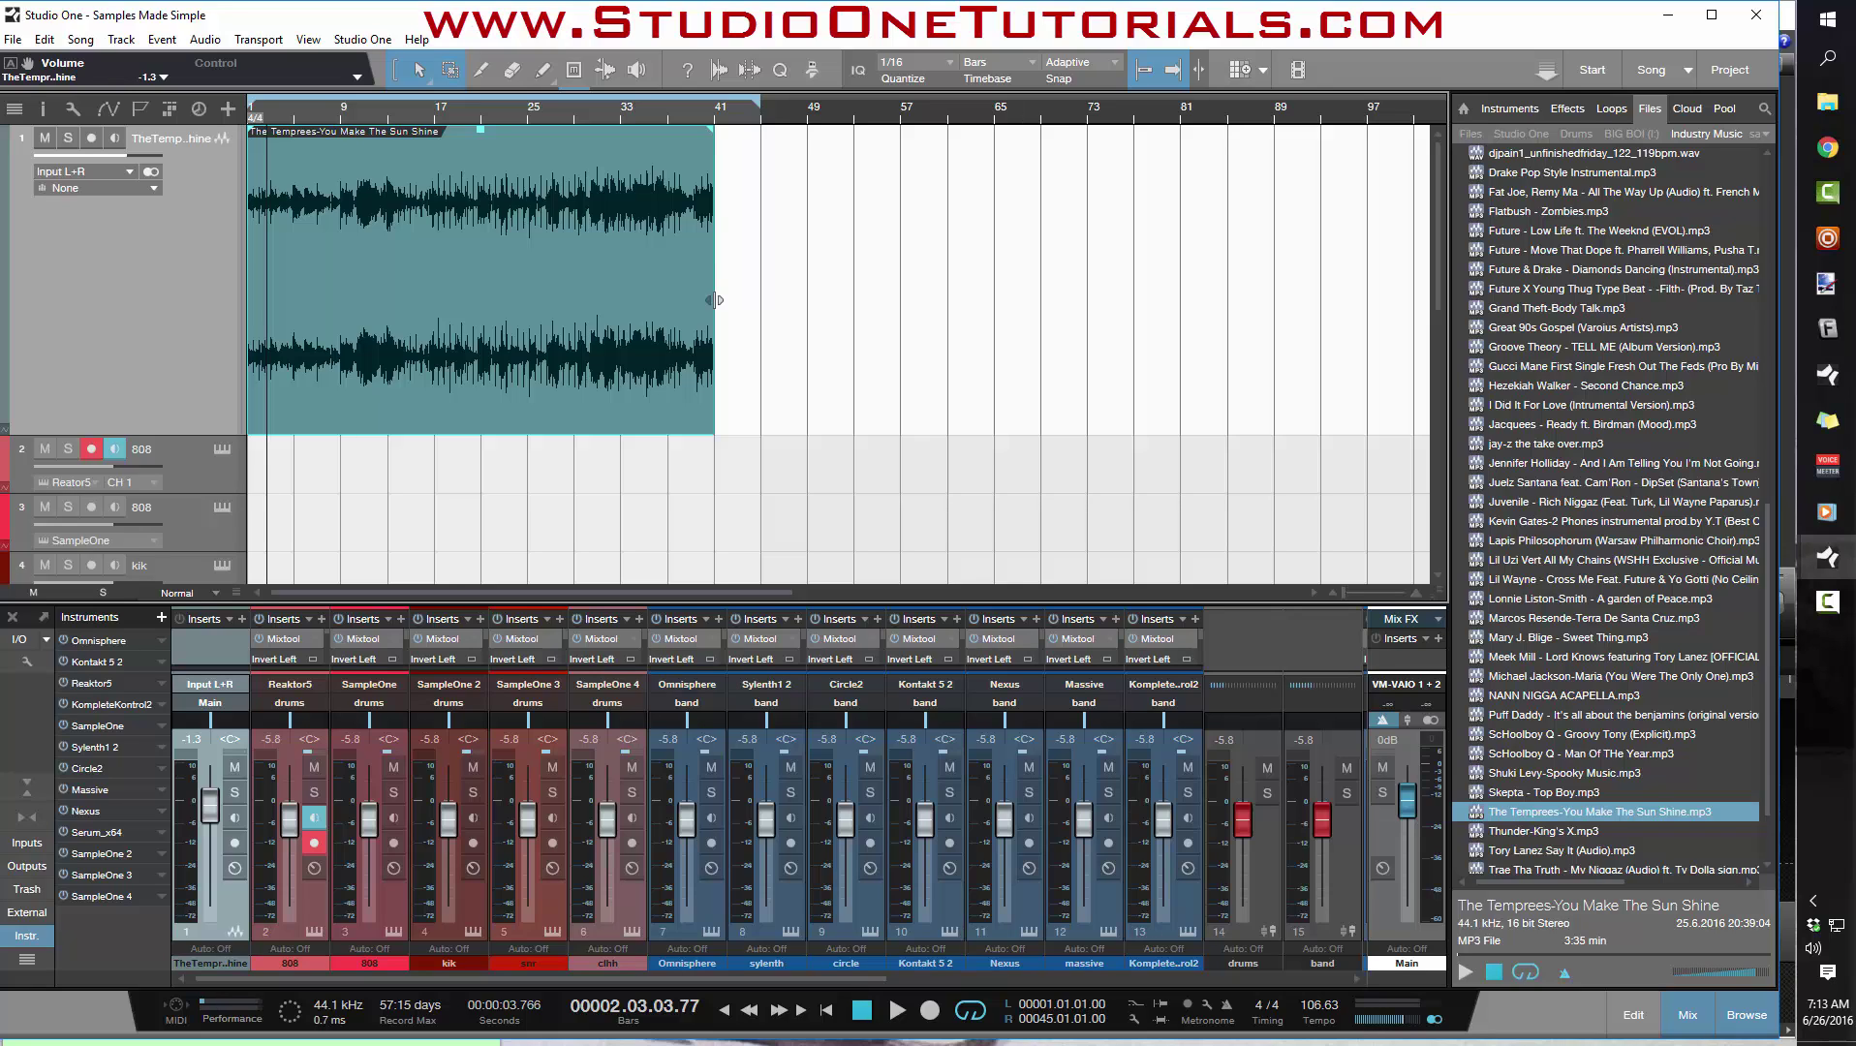
Set the quantize value to 1/1 and inspect the event's end at bar 41.
click(952, 65)
click(896, 82)
scroll(714, 138, up, 4)
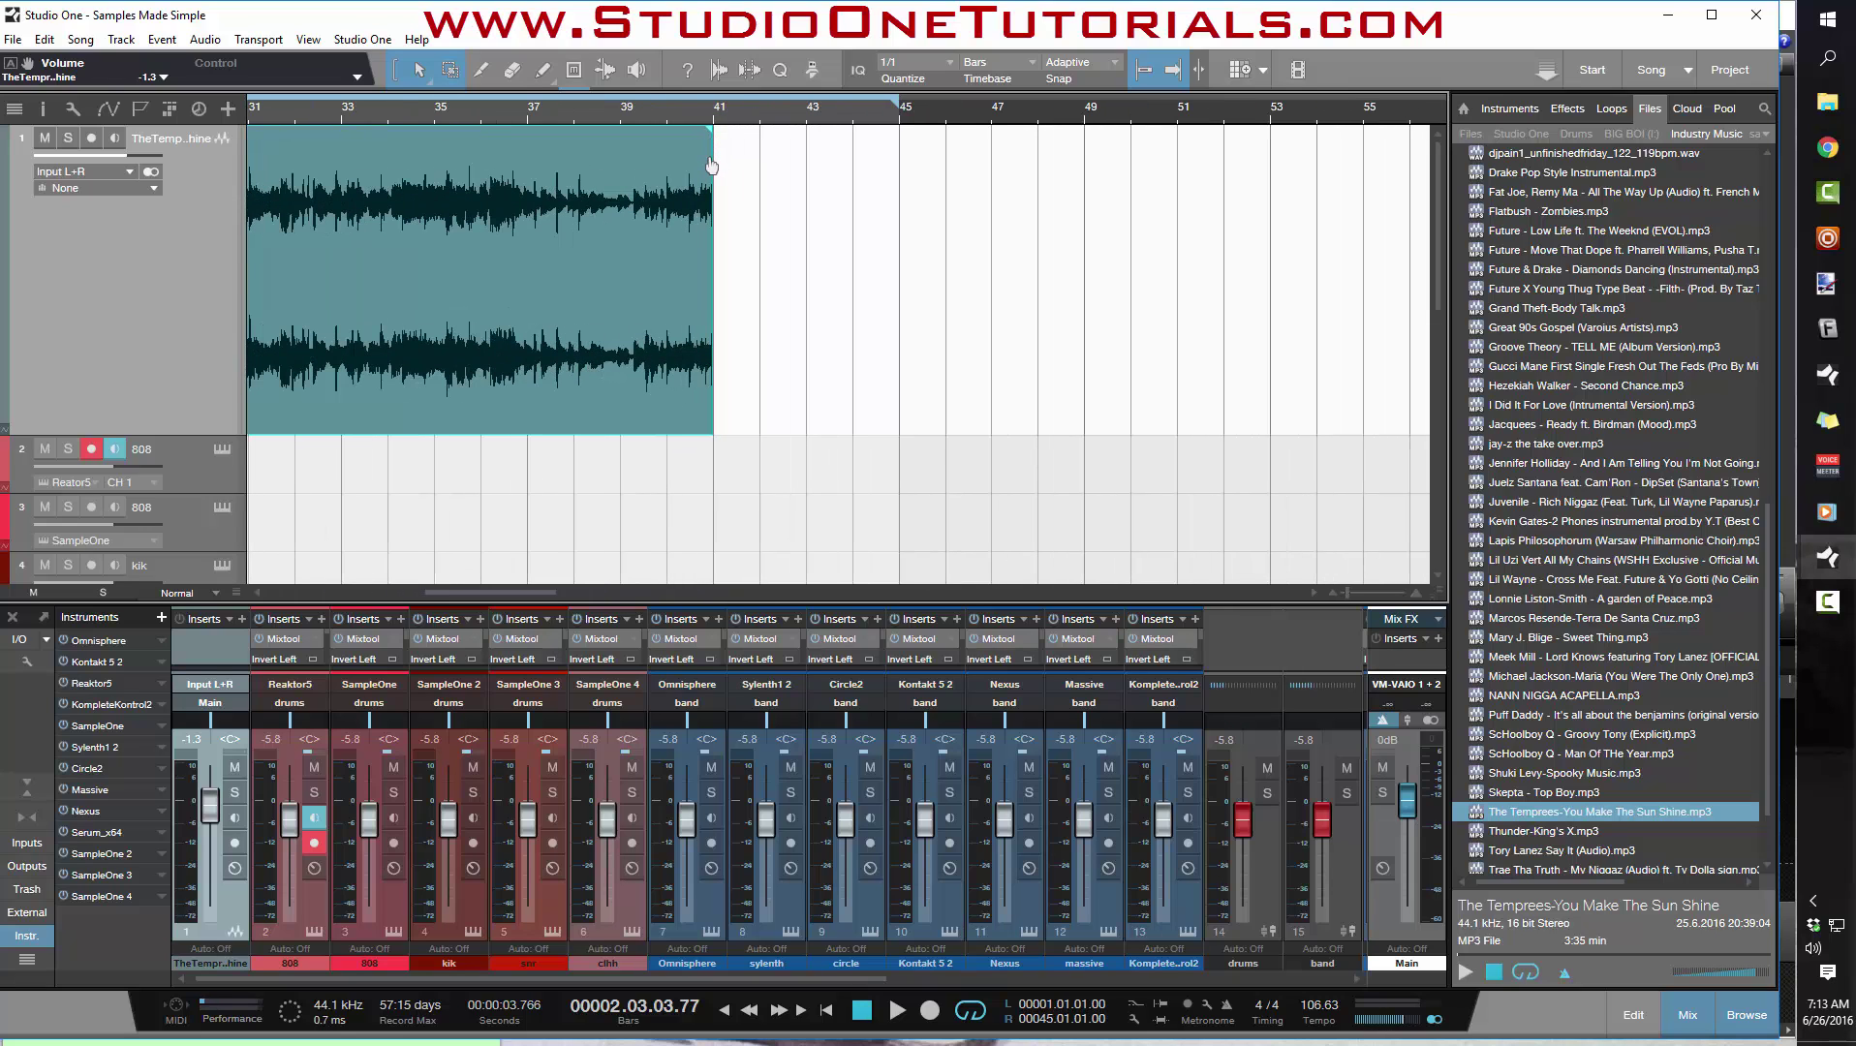
scroll(722, 155, down, 3)
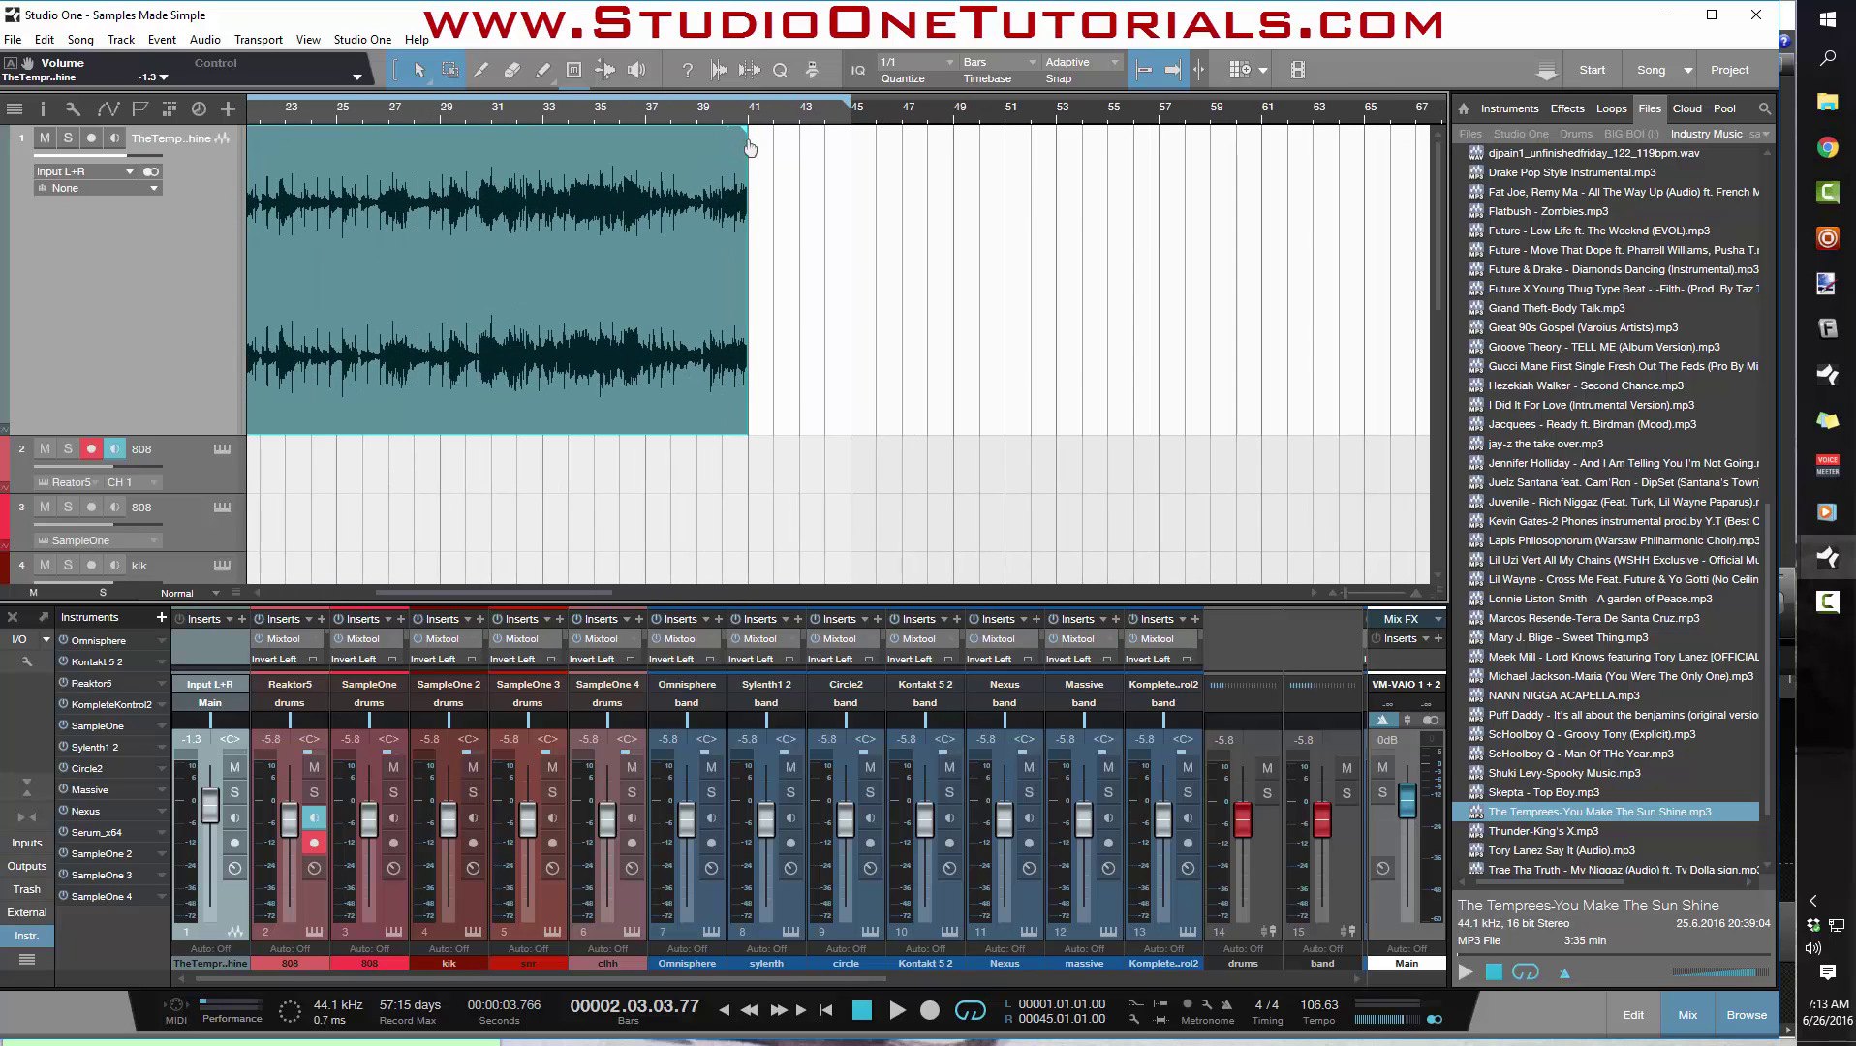
scroll(749, 147, down, 4)
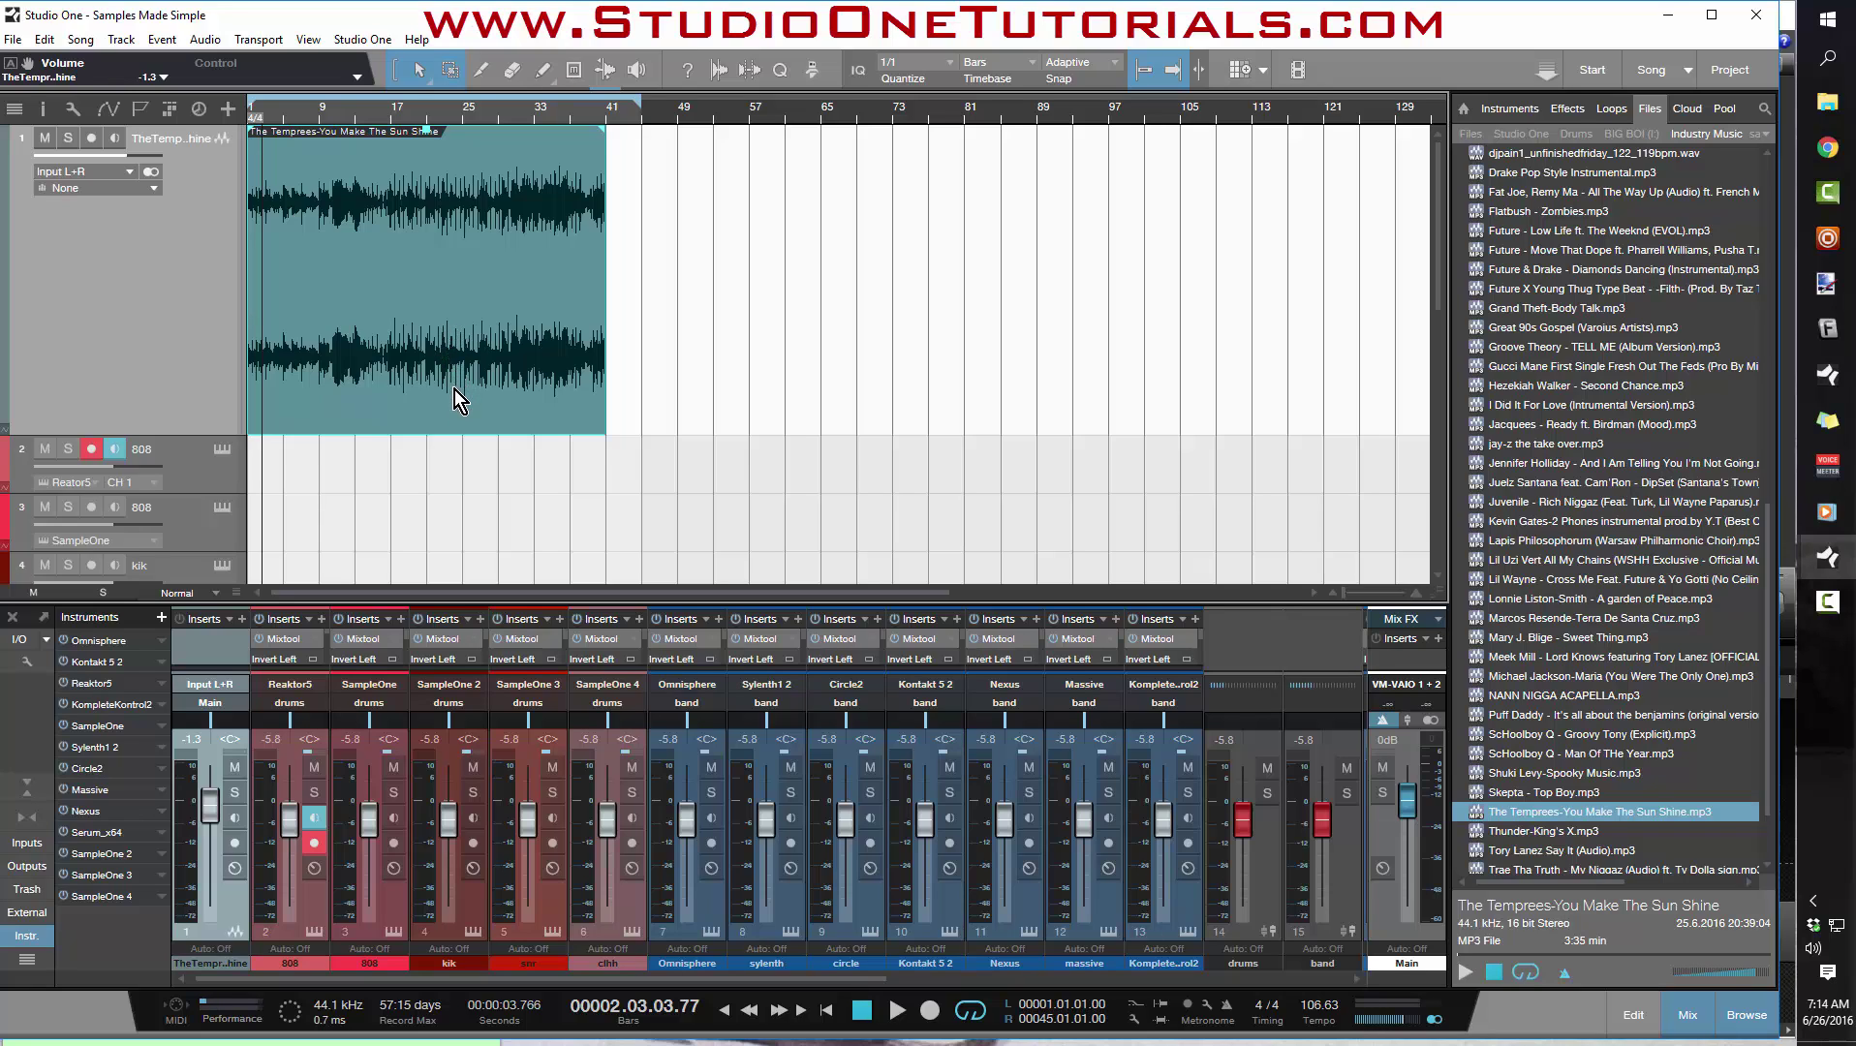
Analyze the Temprees event for transients with Audio Bend in Standard detection mode, showing its bend markers.
click(778, 72)
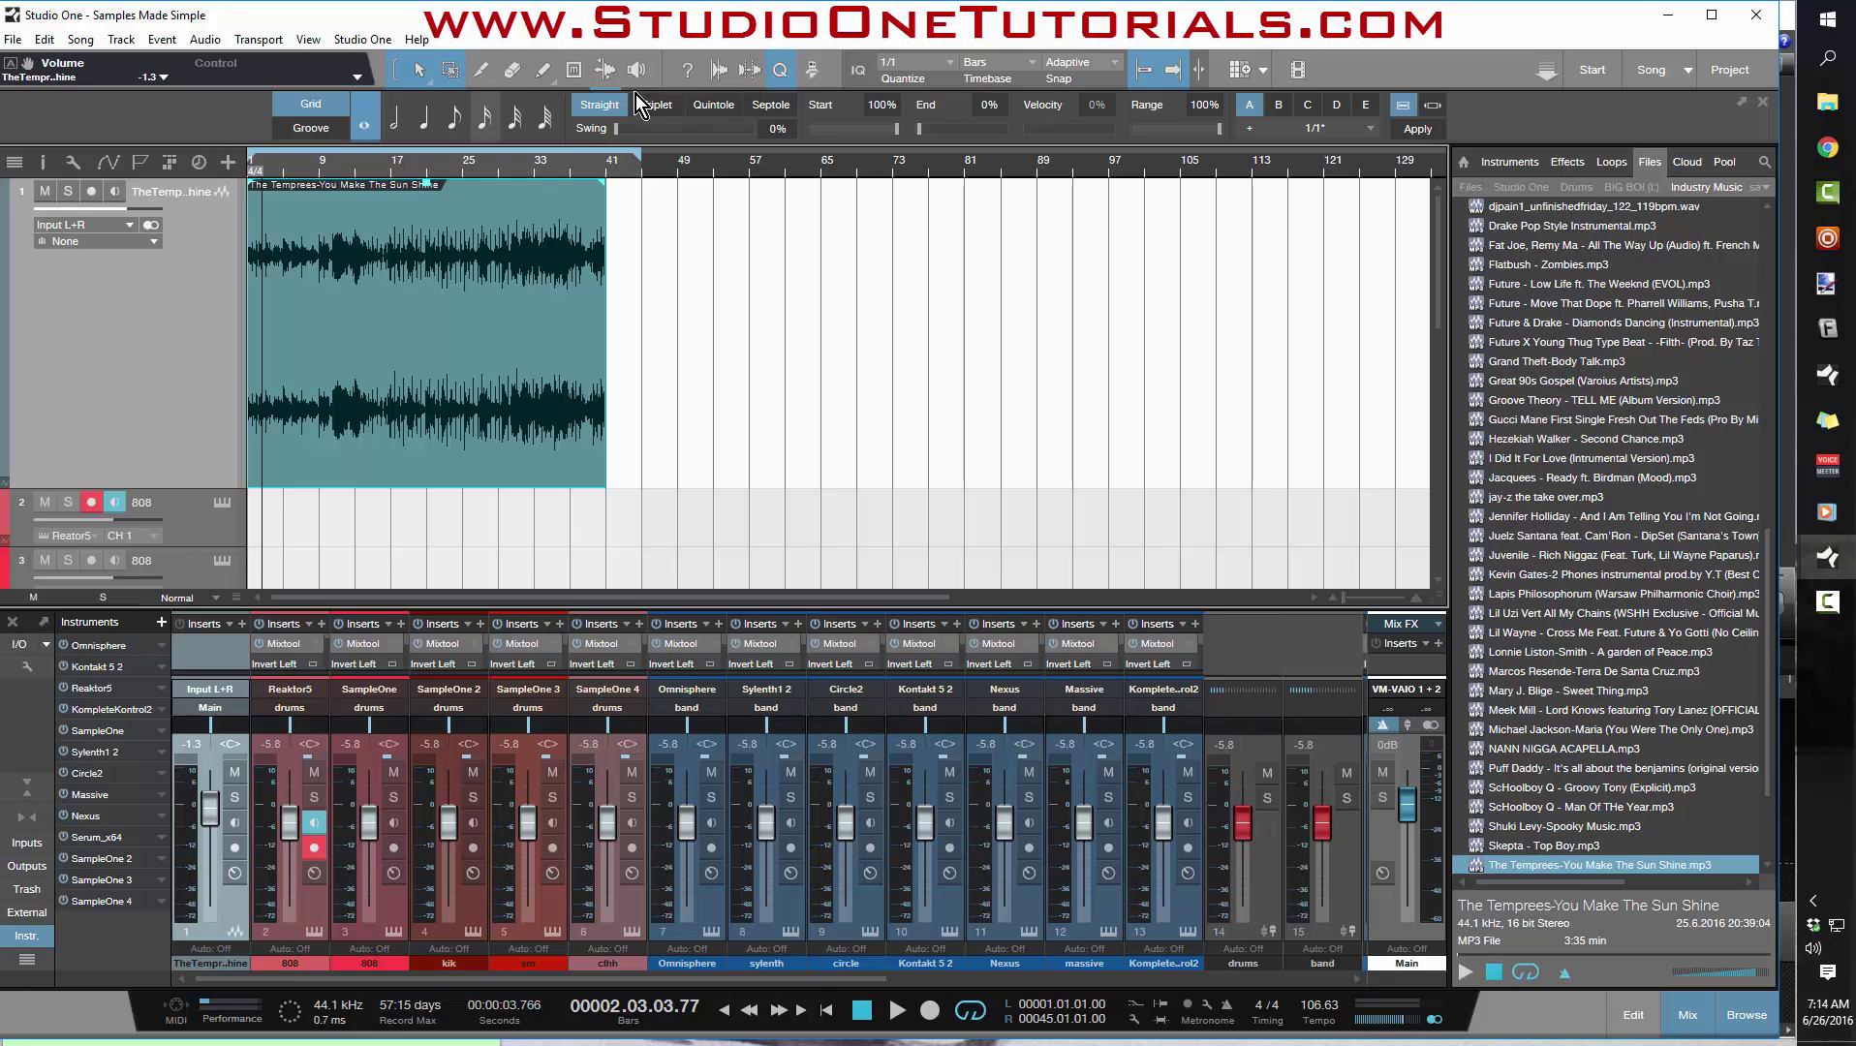
click(720, 70)
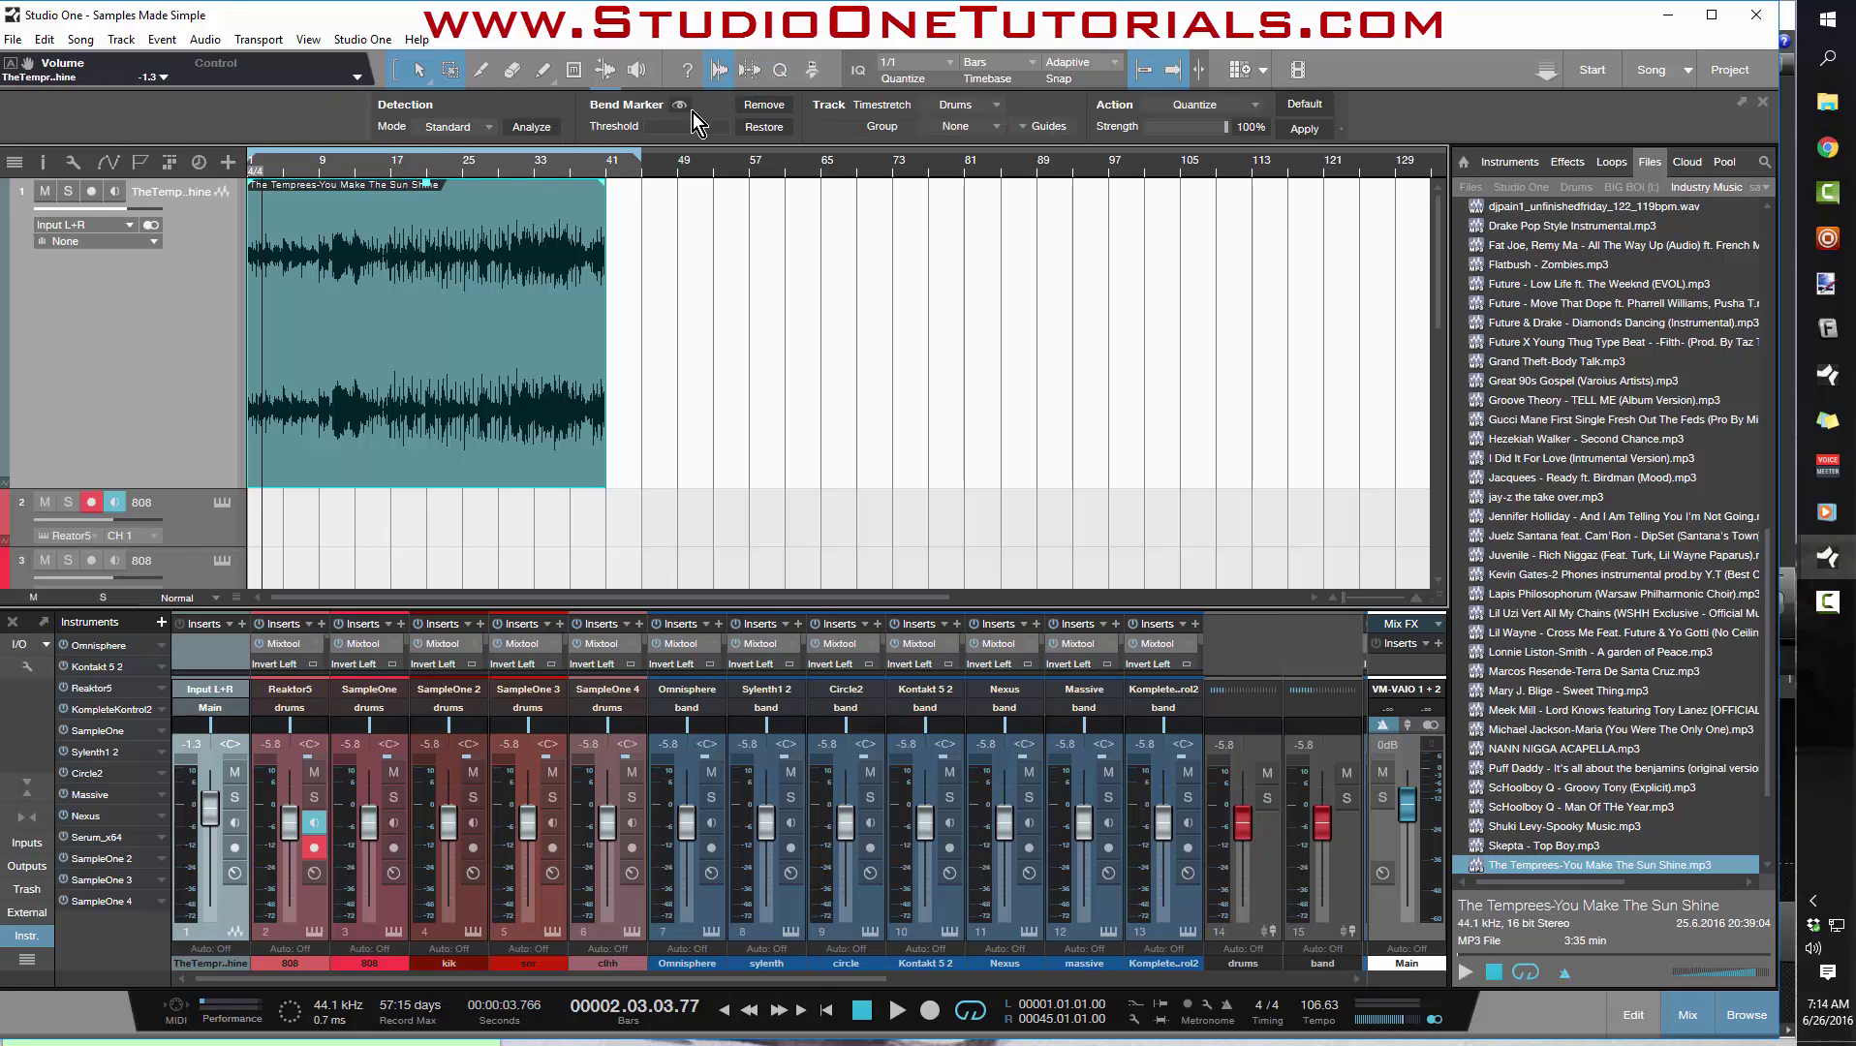
click(493, 132)
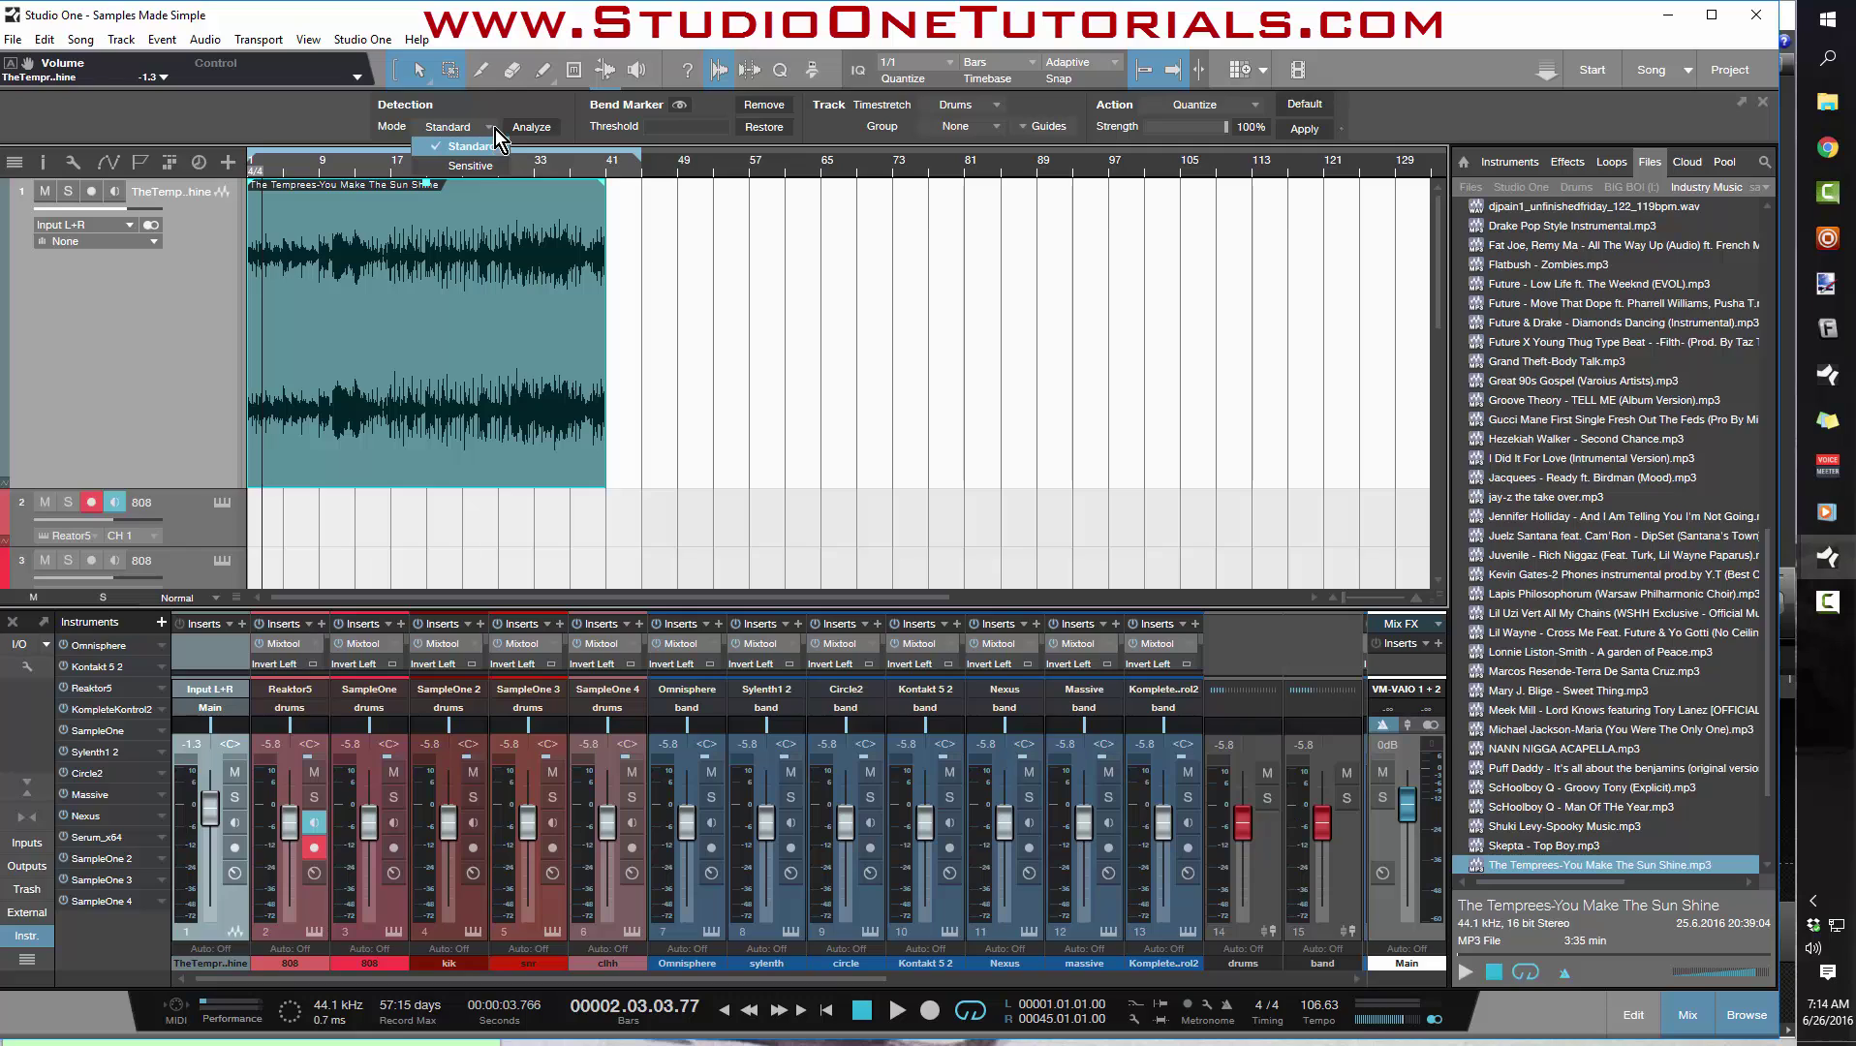
click(494, 129)
click(547, 127)
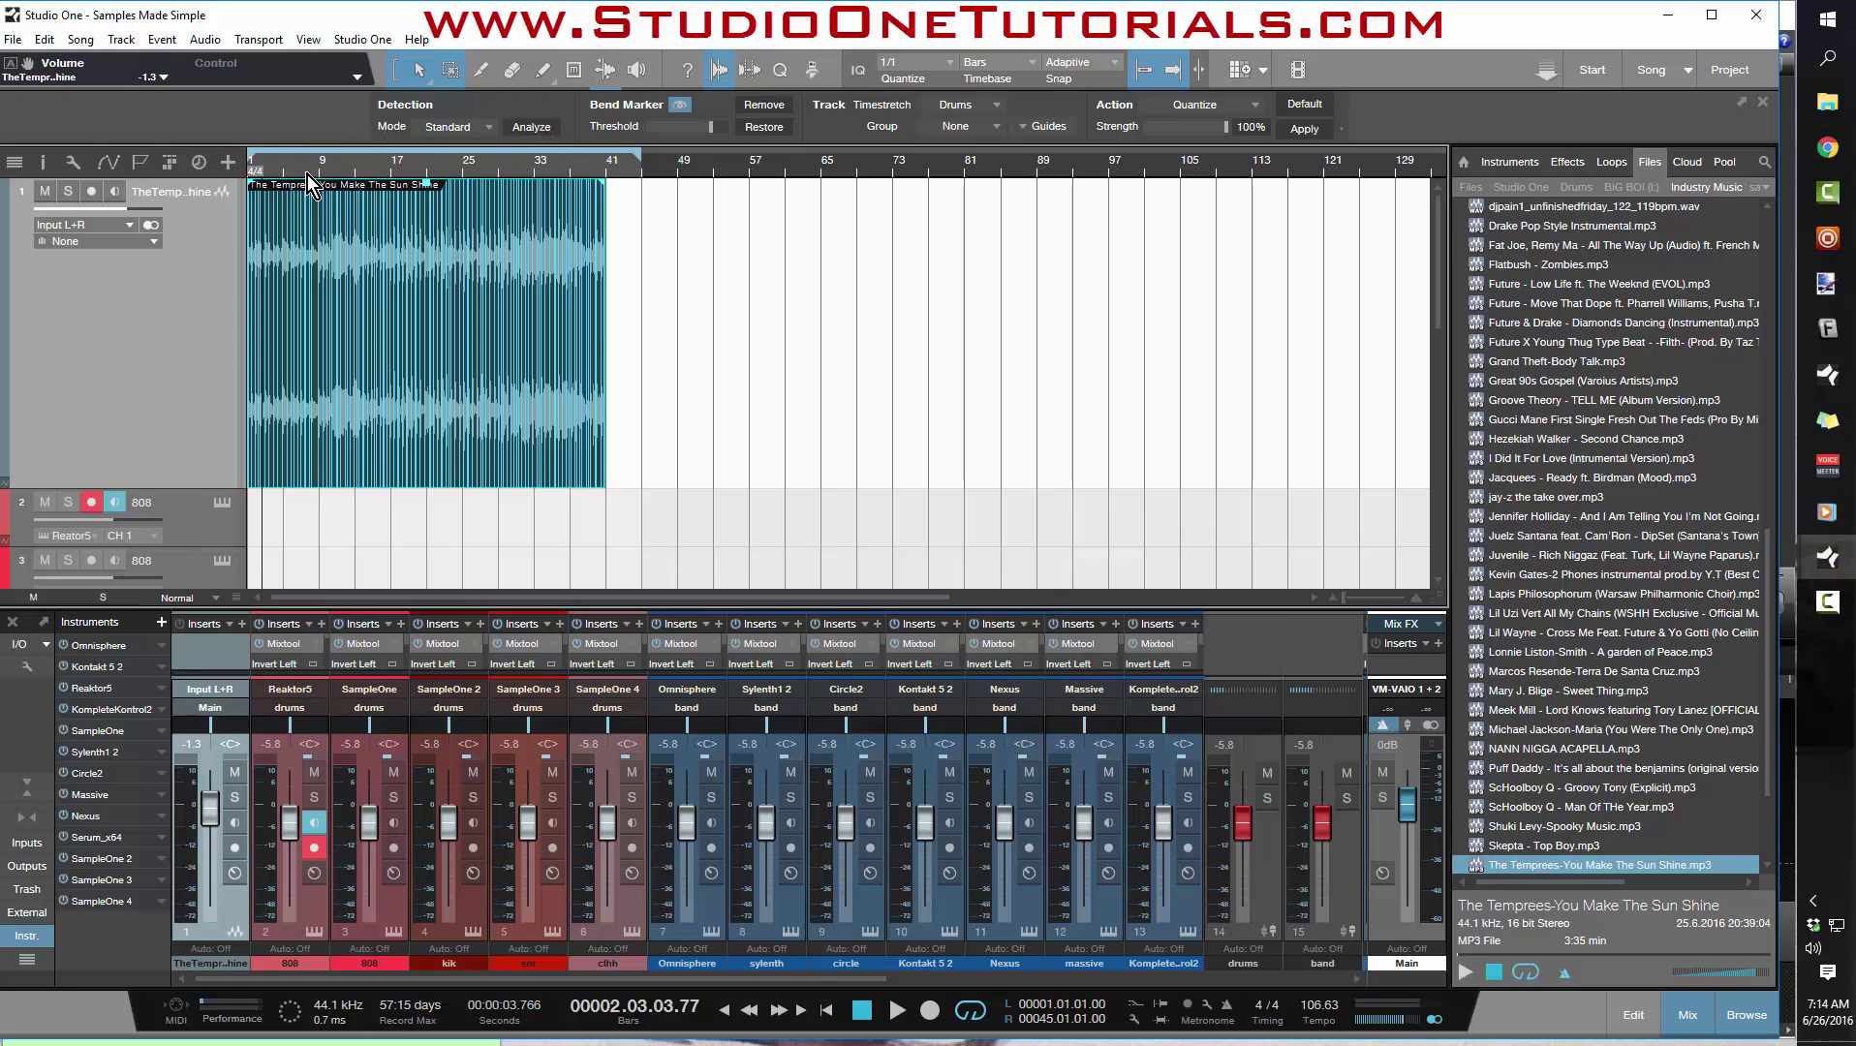
Lower the bend marker threshold so only the strongest transients keep markers, and apply Quantize at 100% strength to the Temprees event.
drag(307, 175, 393, 227)
drag(713, 130, 667, 143)
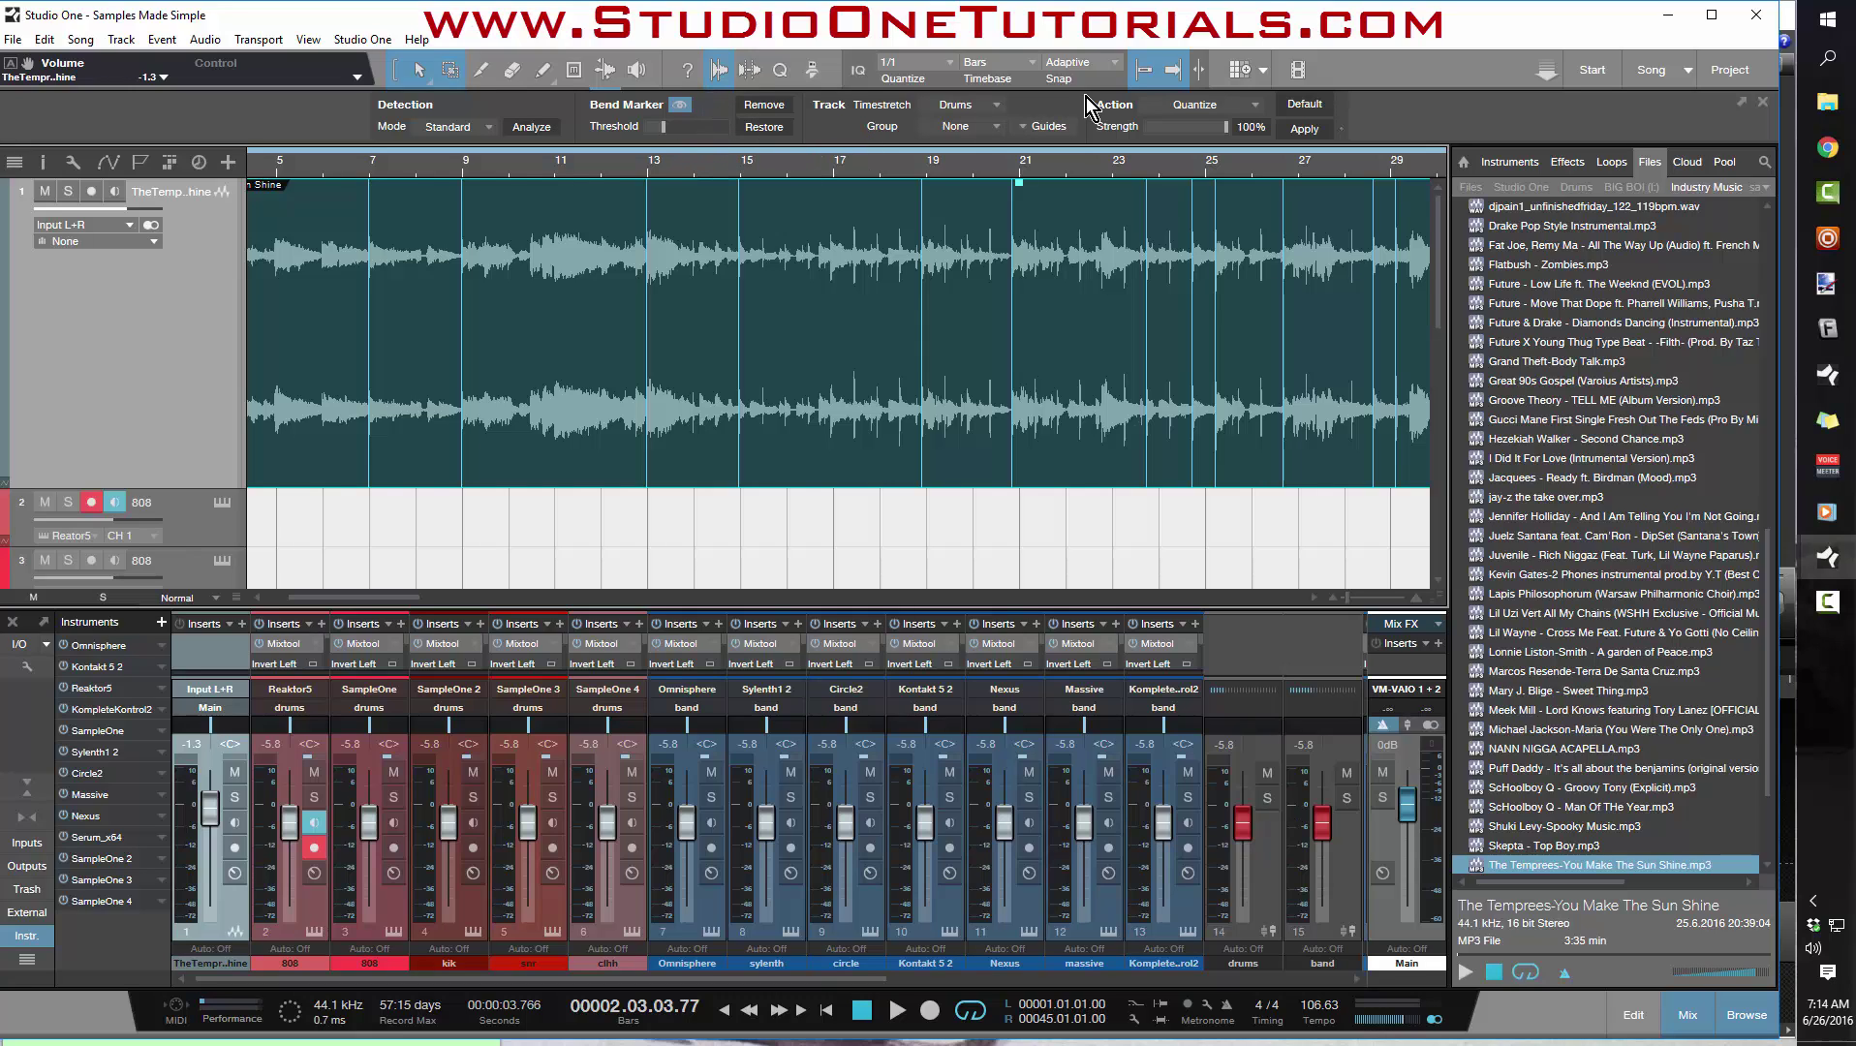
click(1305, 129)
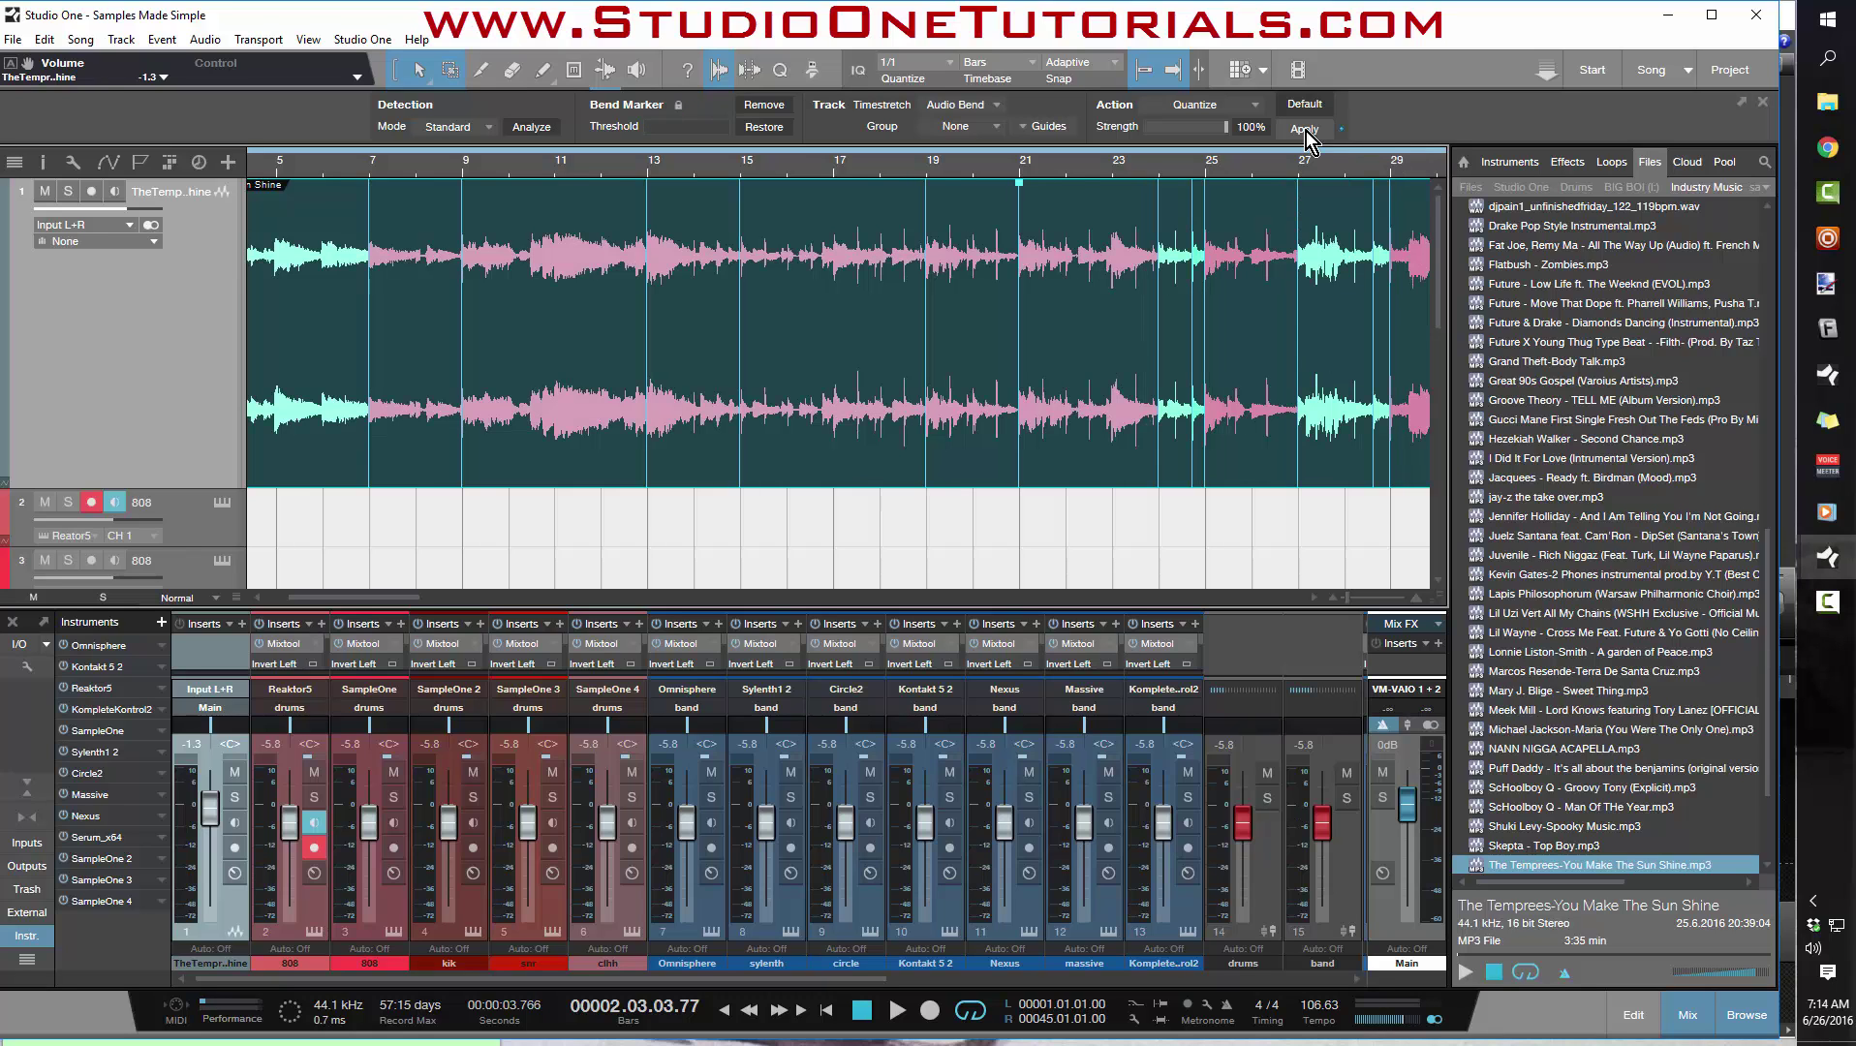
key(w)
key(w)
key(w)
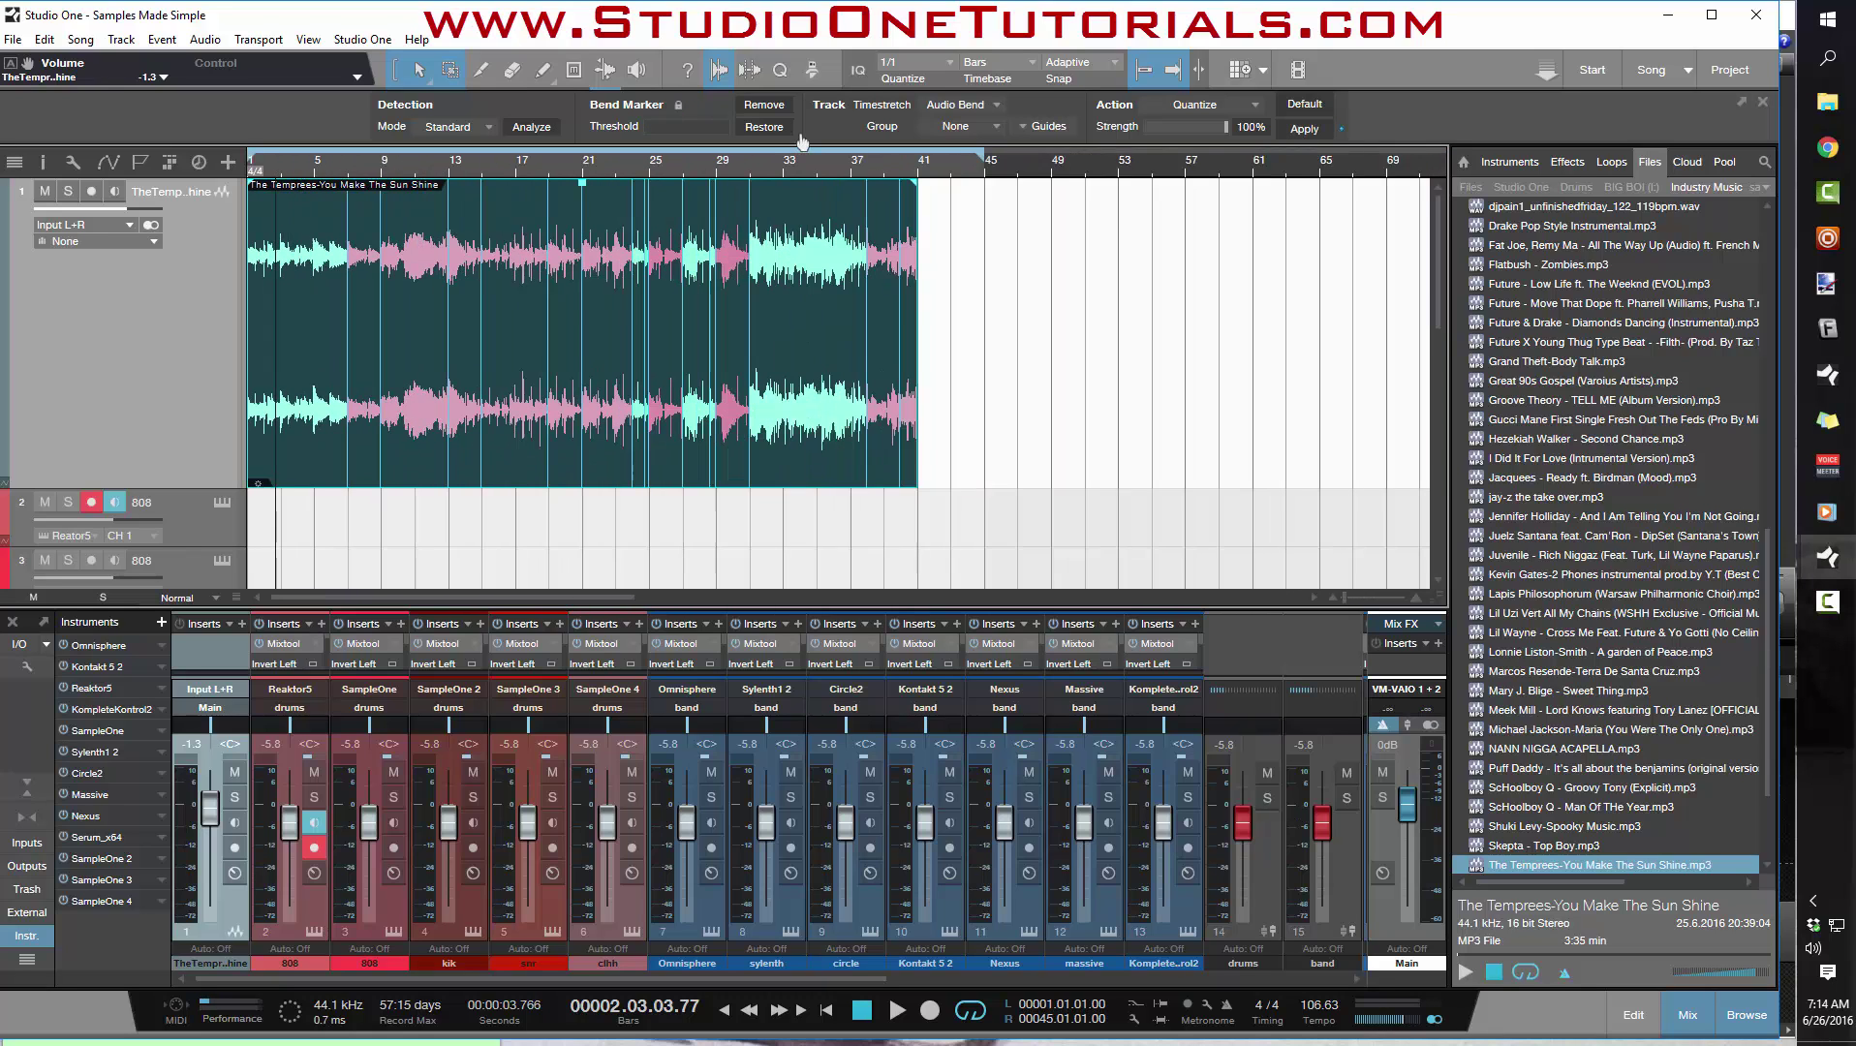
Play the quantized Temprees event from bar 6 to about bar 10 and check how its transients line up with the bars.
click(333, 169)
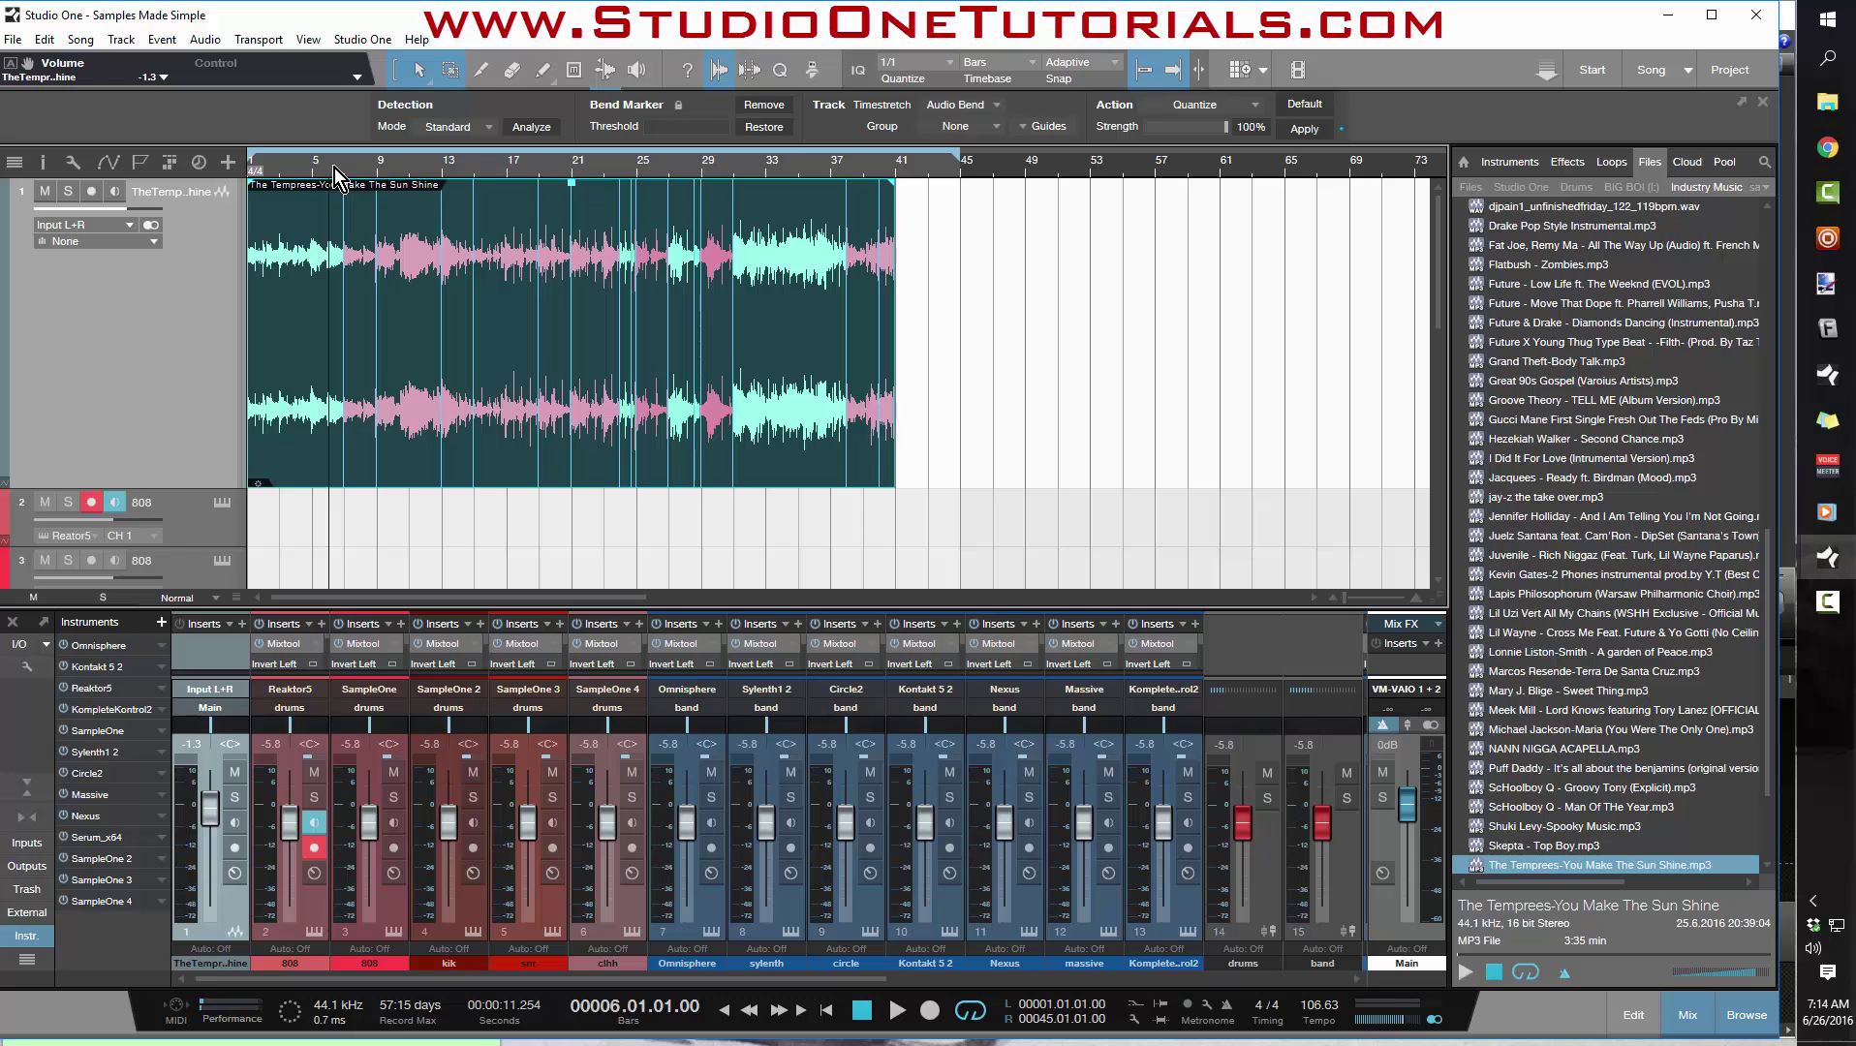
key(space)
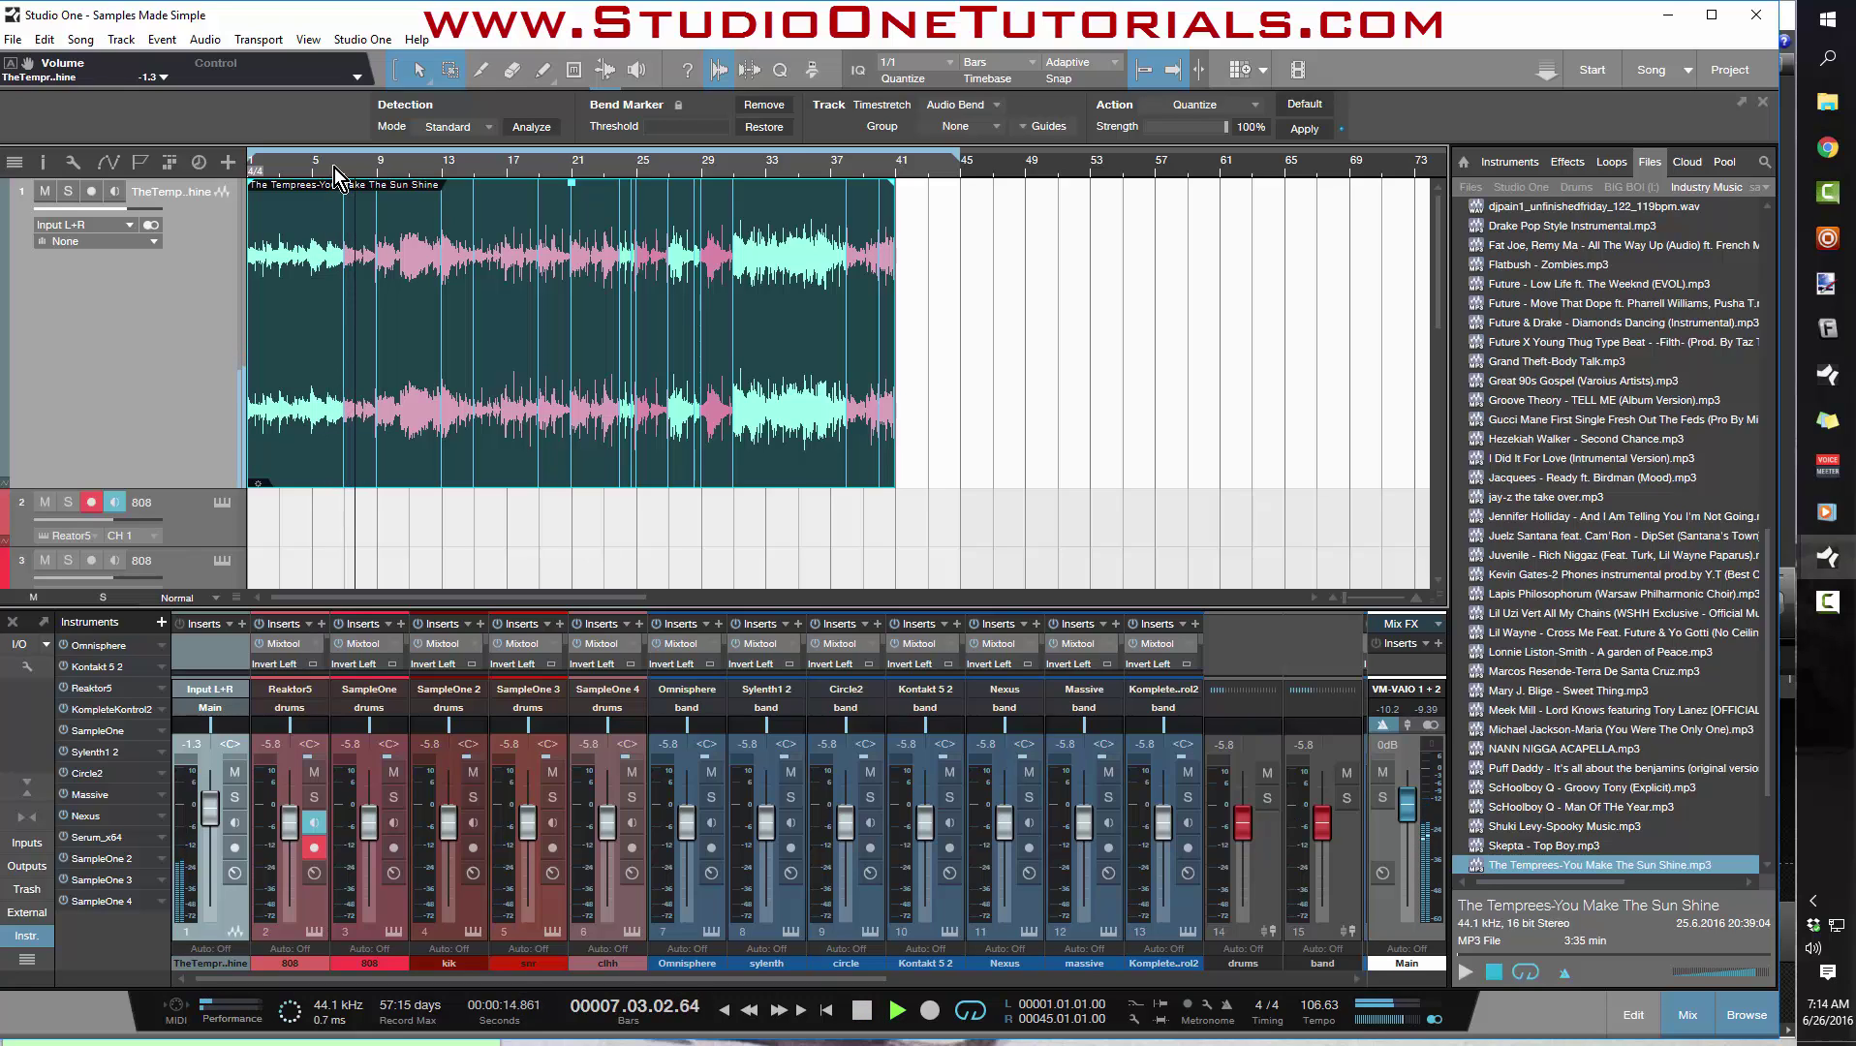
key(e)
key(e)
key(e)
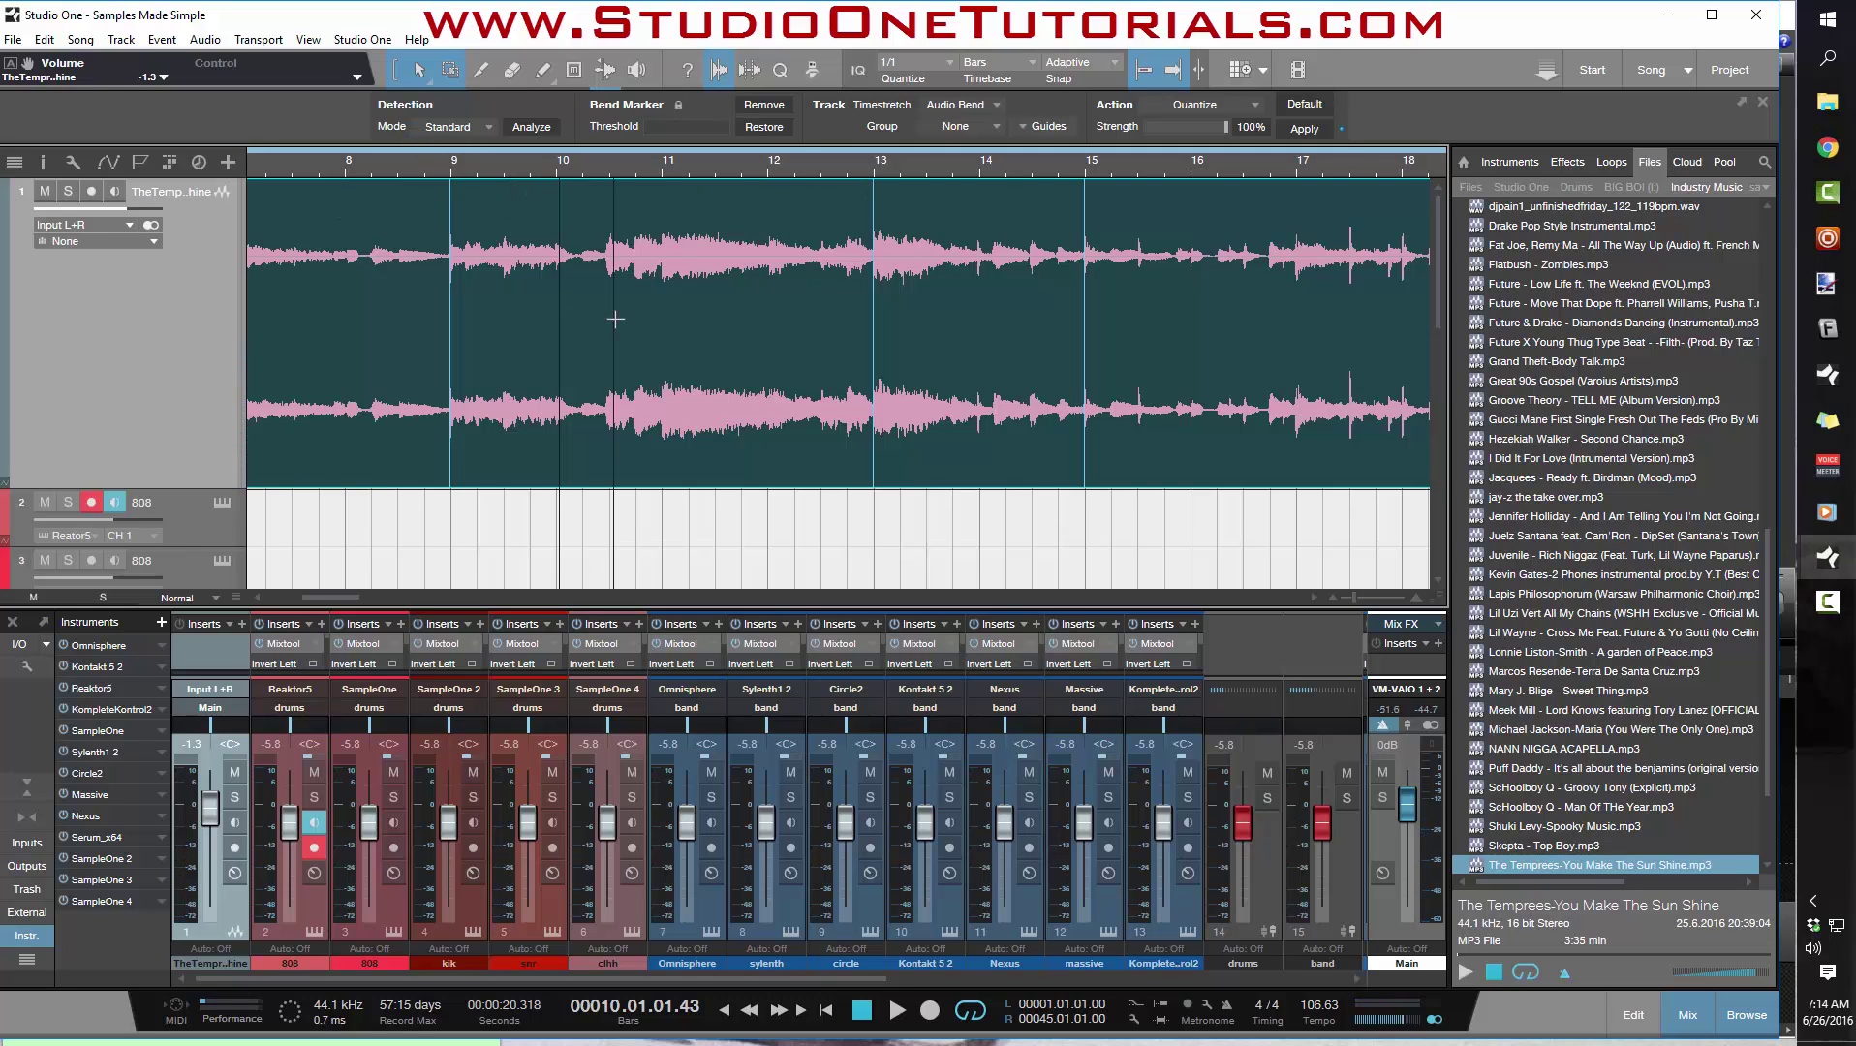
key(w)
key(w)
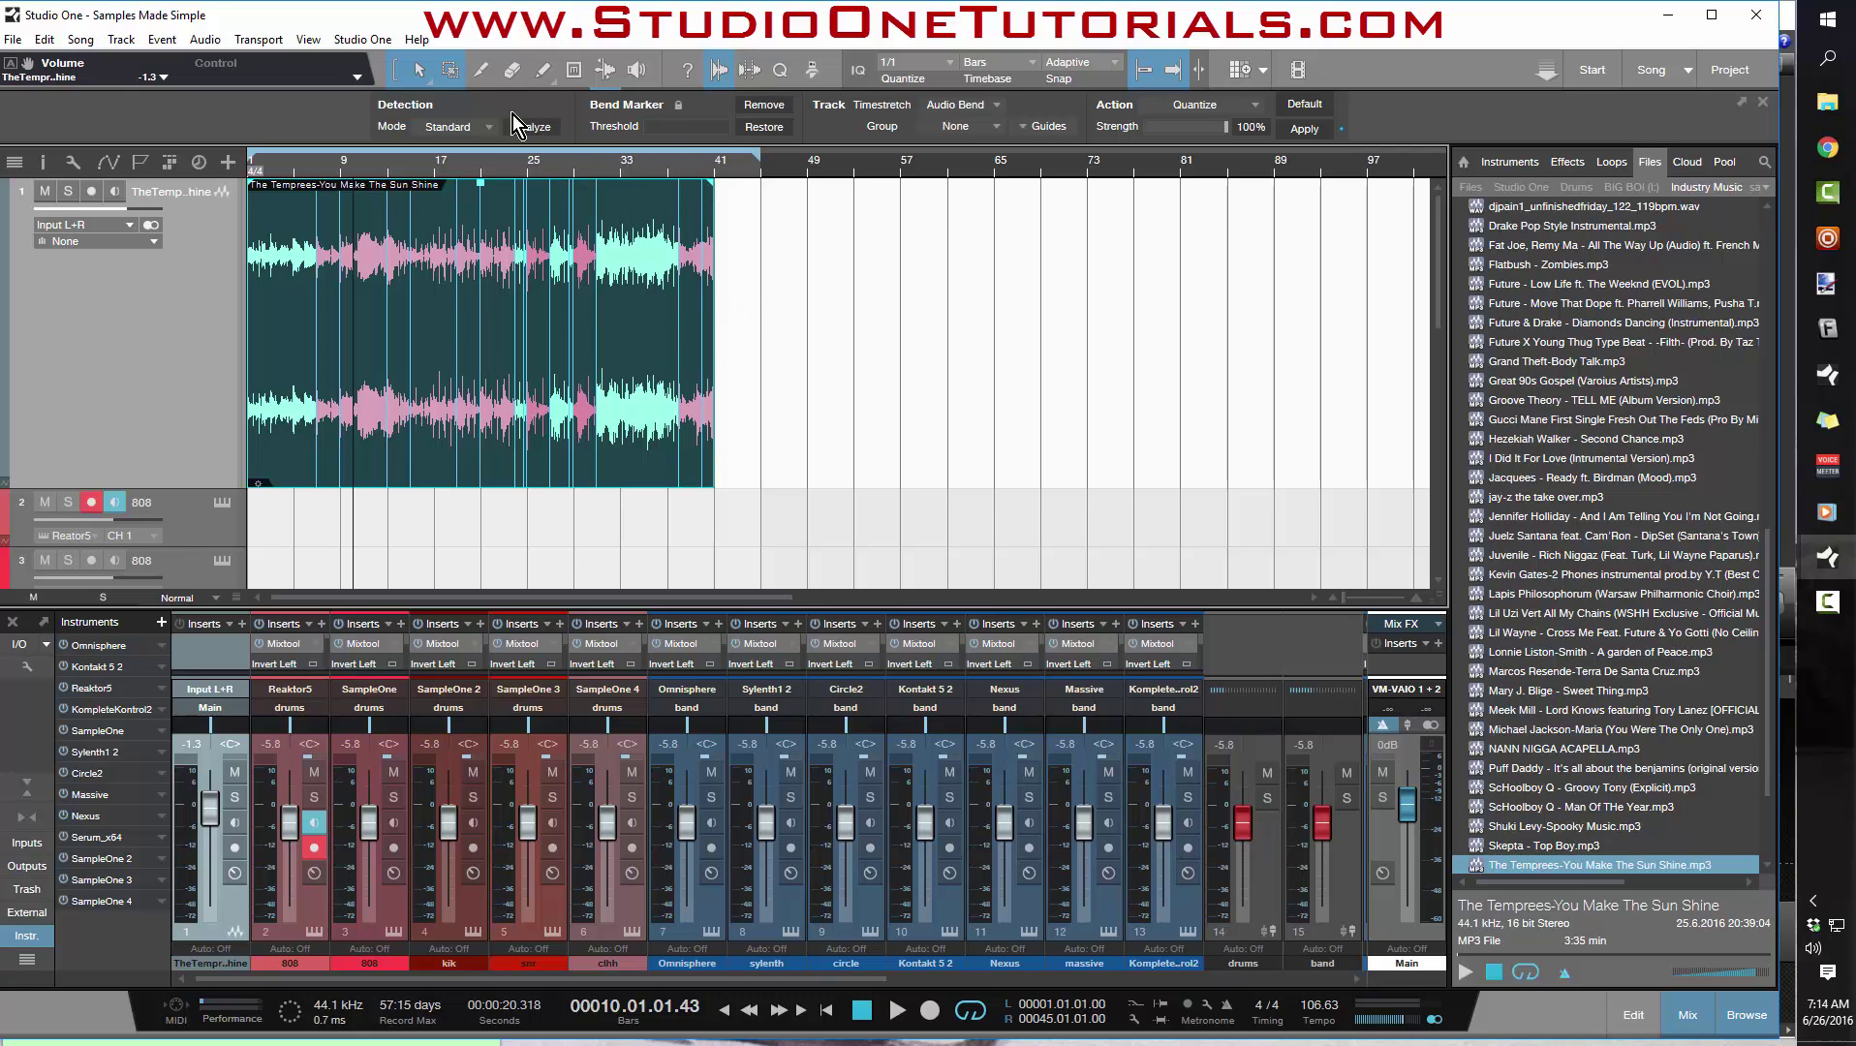
Hide the Audio Bend options and bounce the quantized Temprees event to new audio.
click(715, 75)
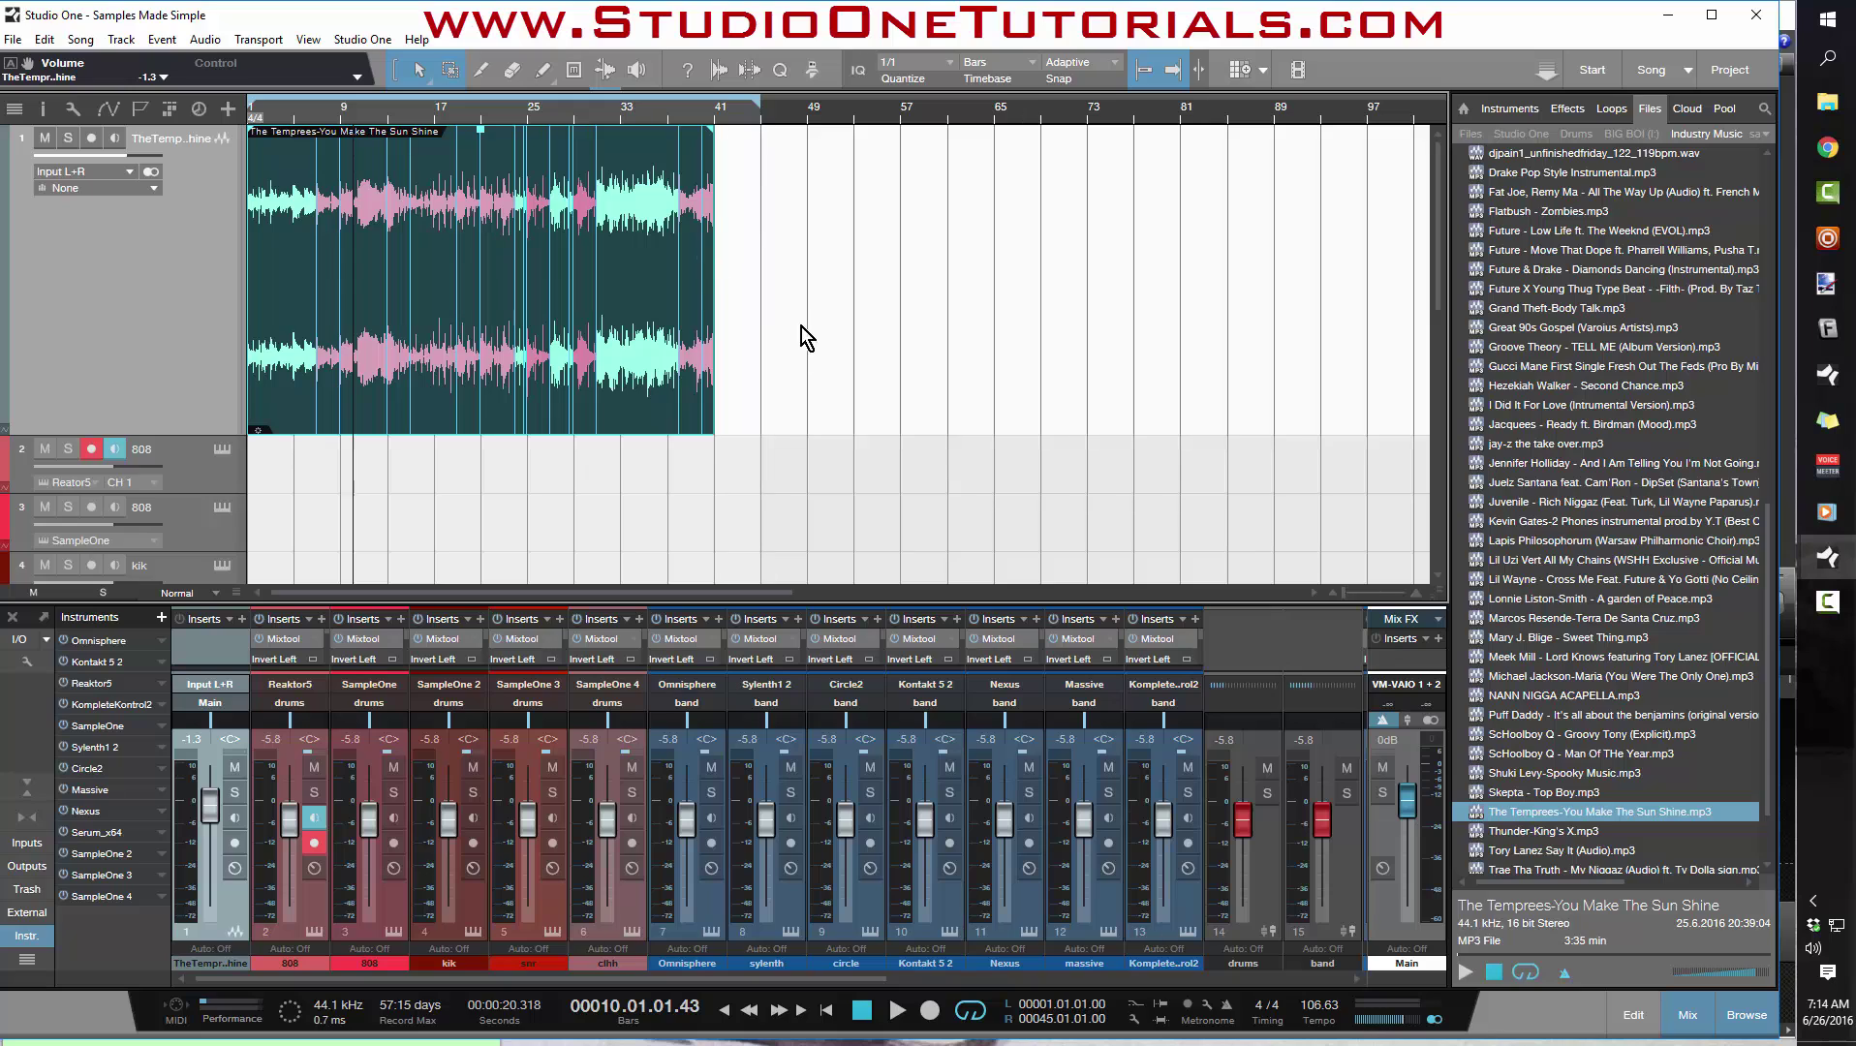
click(754, 406)
click(303, 426)
click(303, 427)
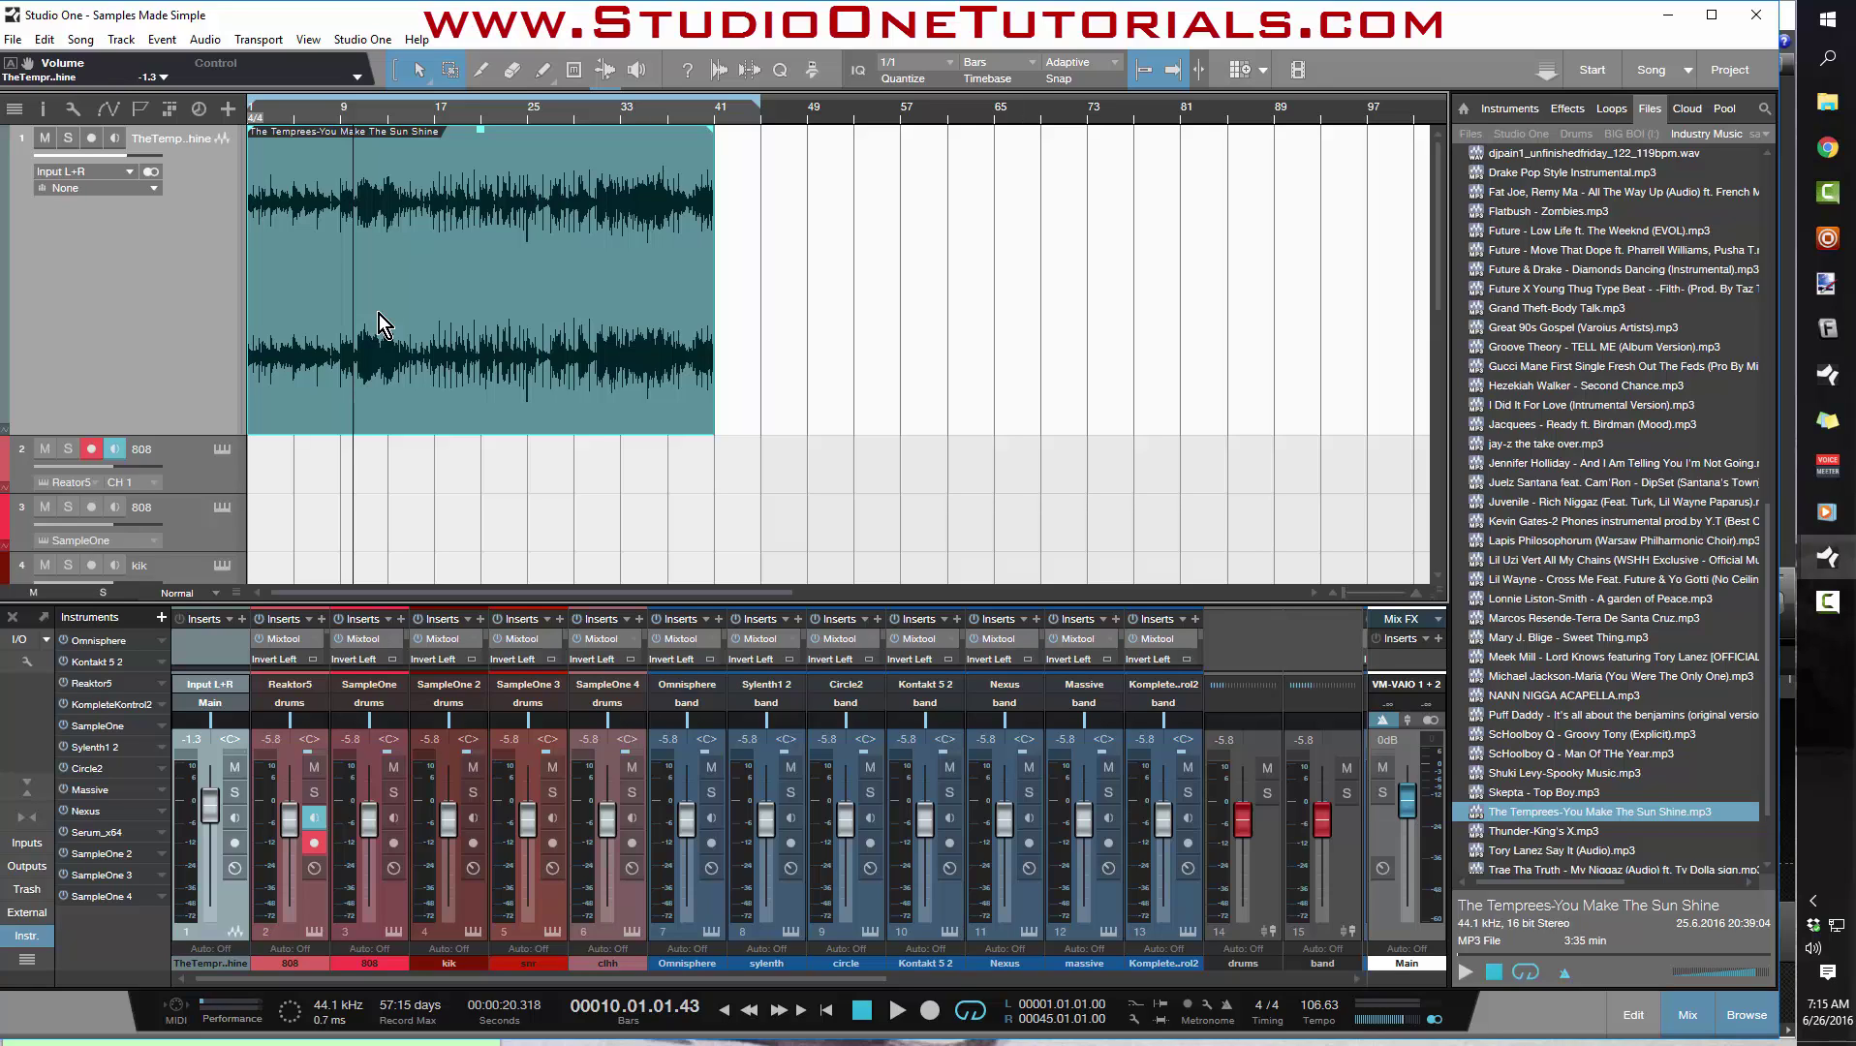
Set the Temprees event's transpose to 6 and play it from bar 1 to hear the pitch change.
right_click(379, 363)
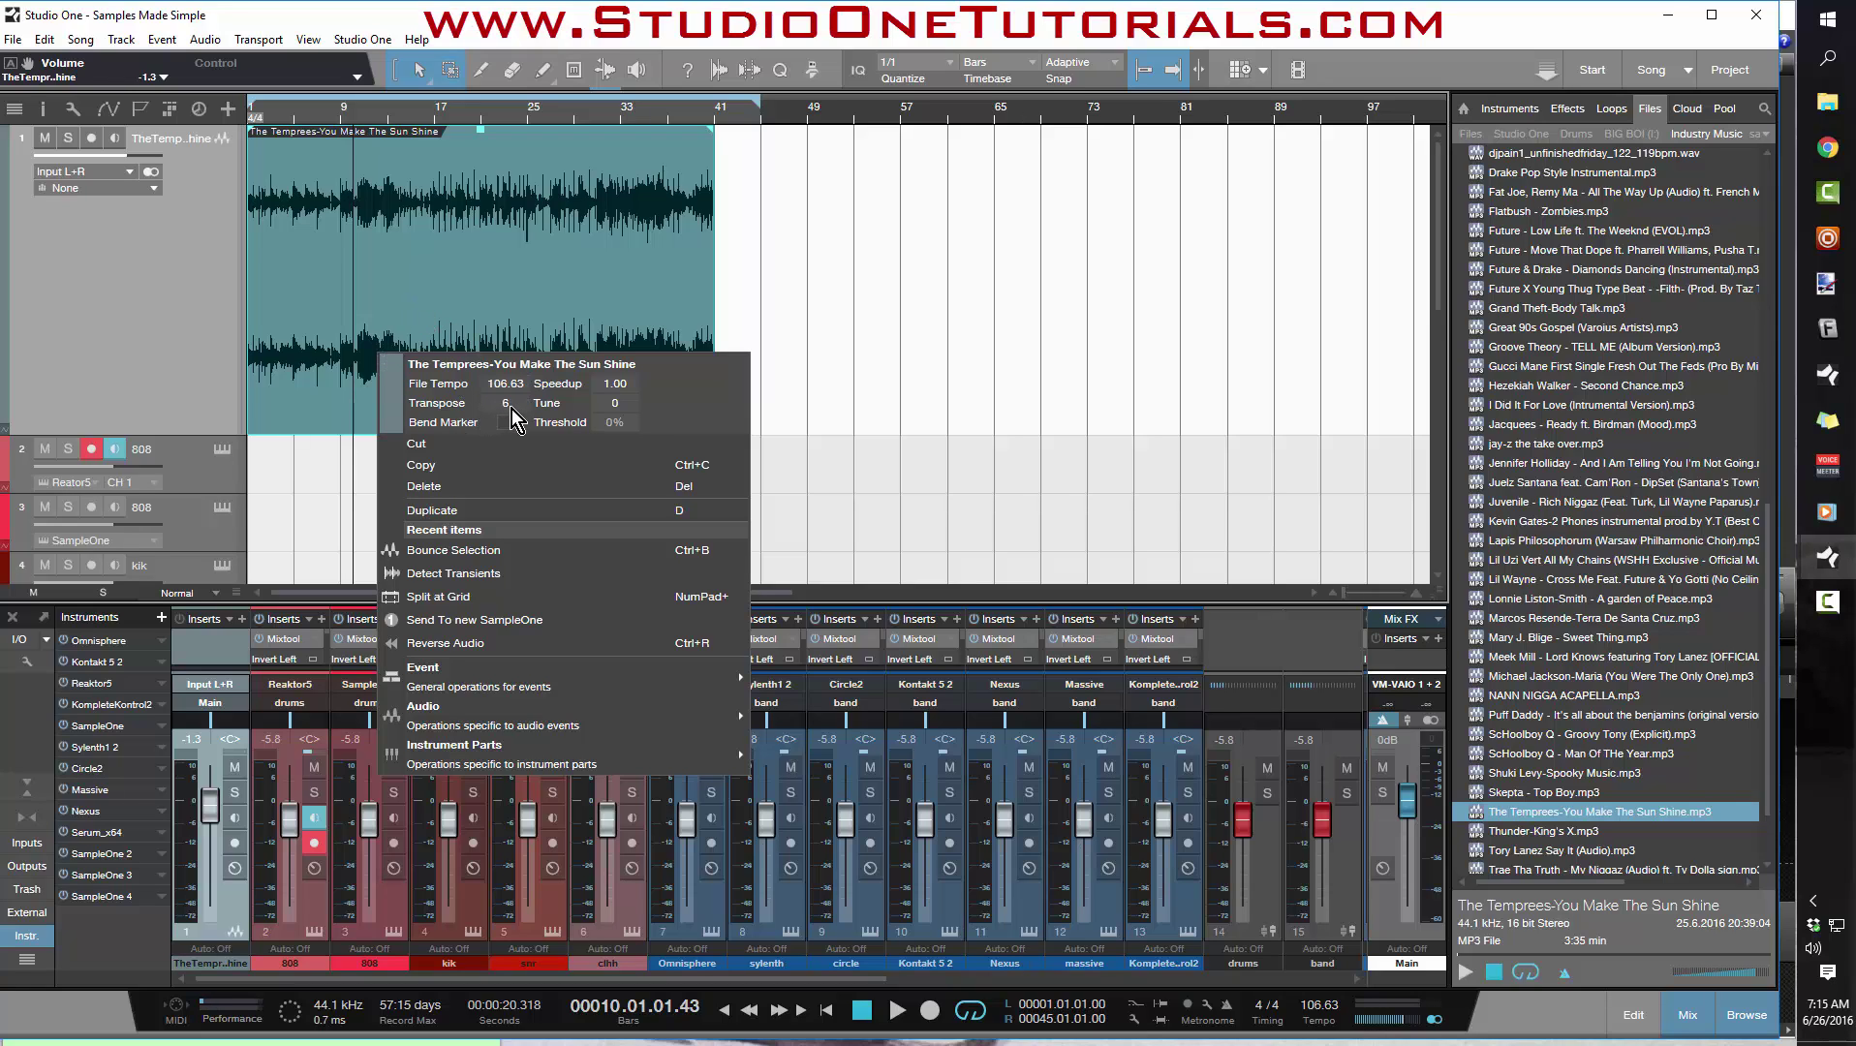
click(727, 385)
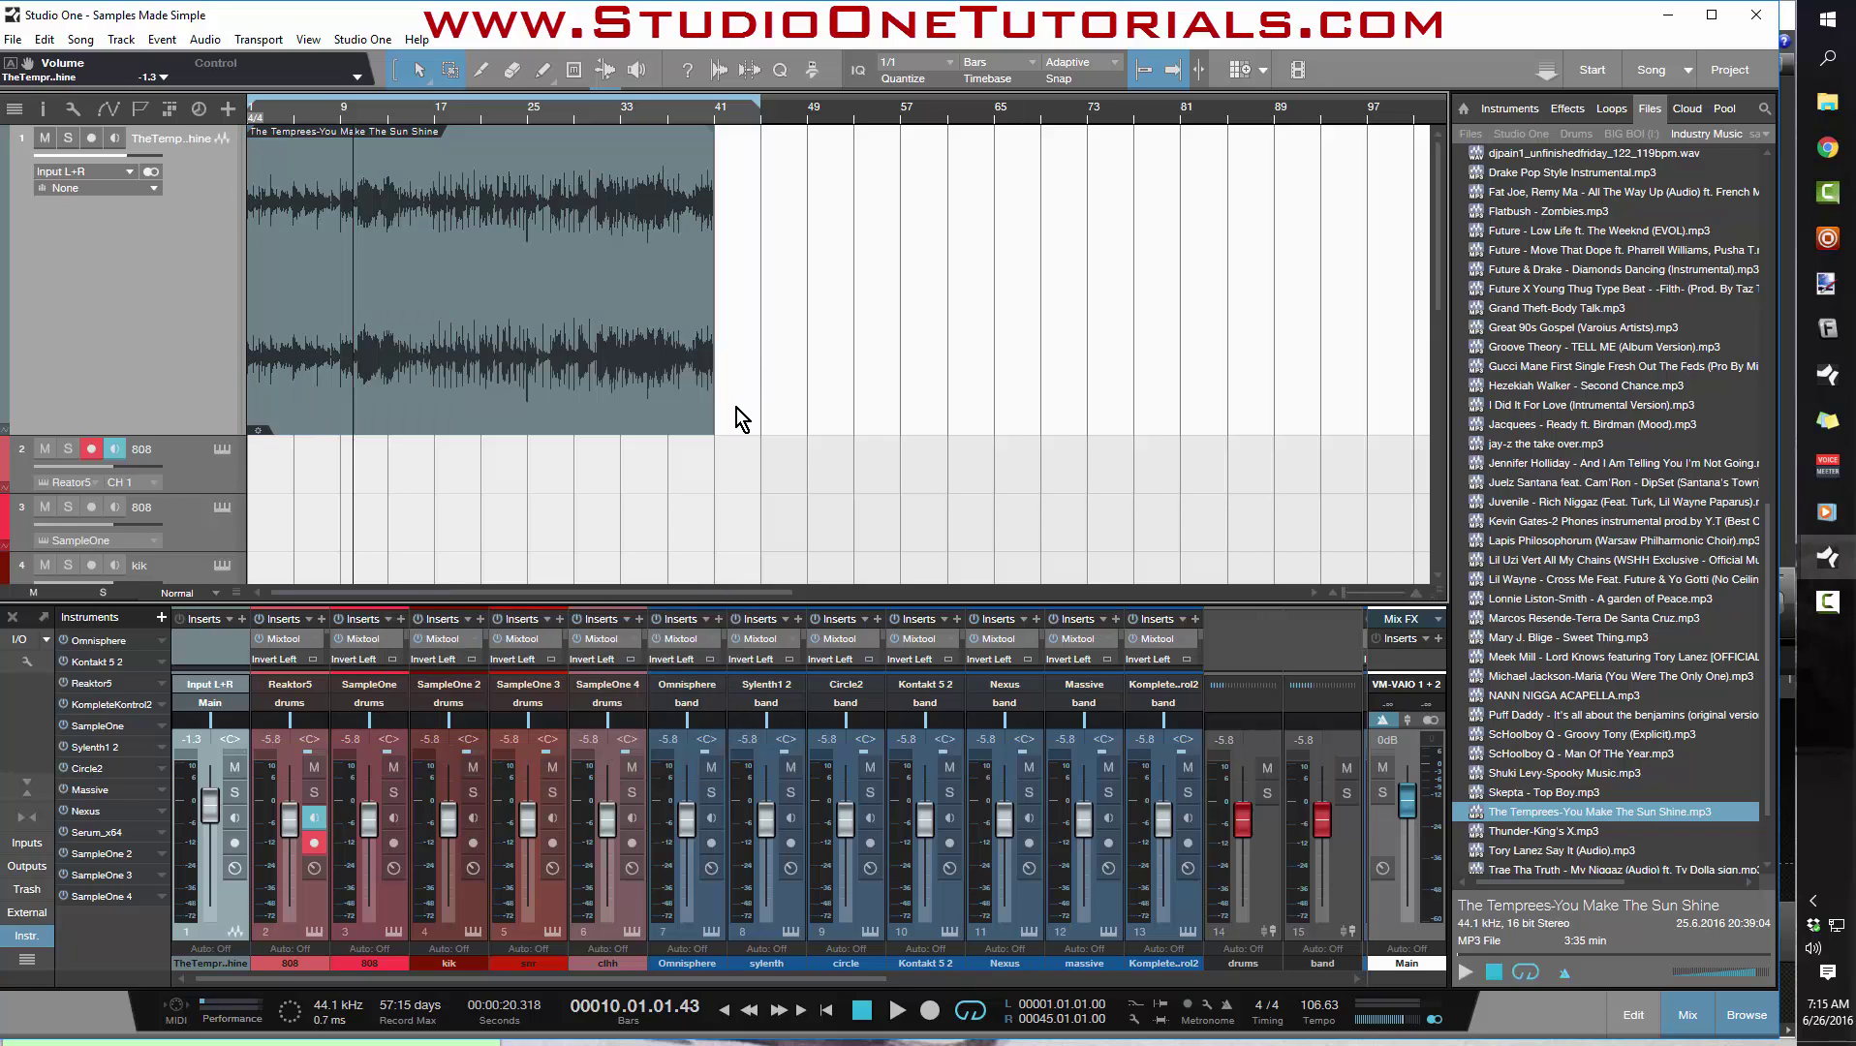
key(comma)
key(space)
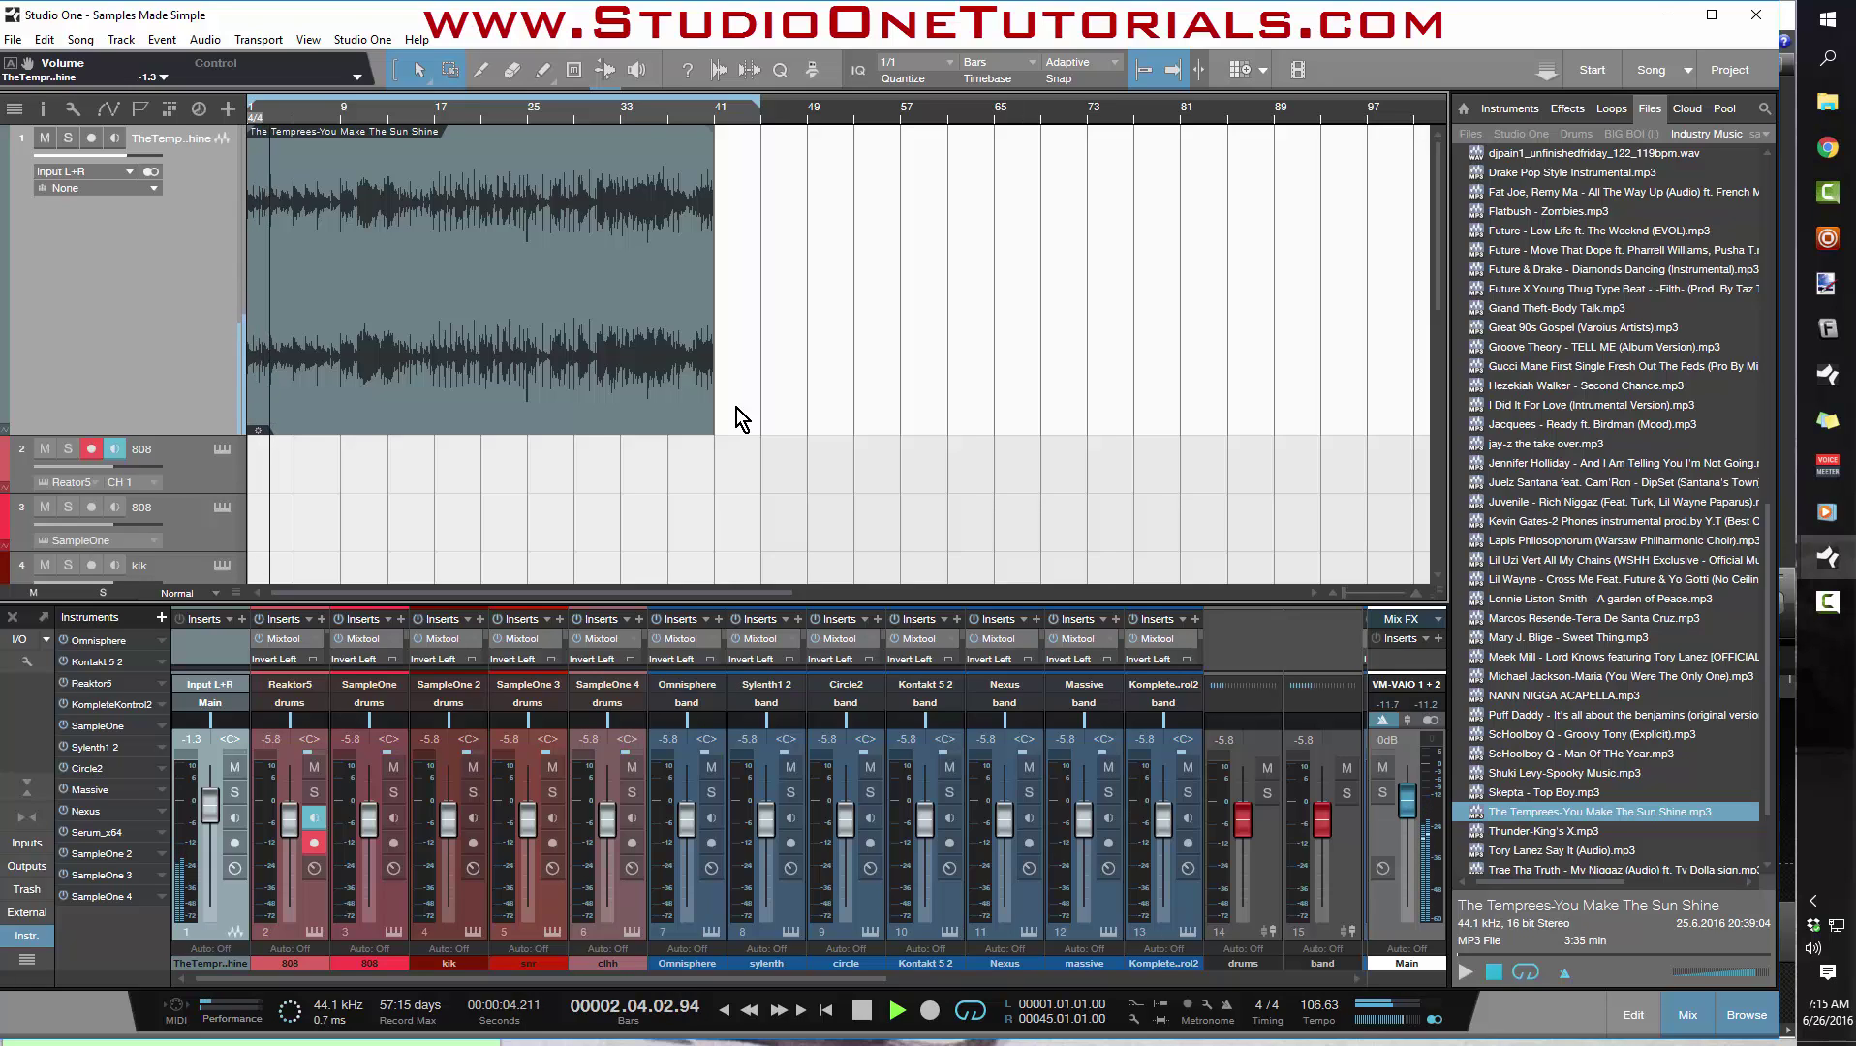
key(space)
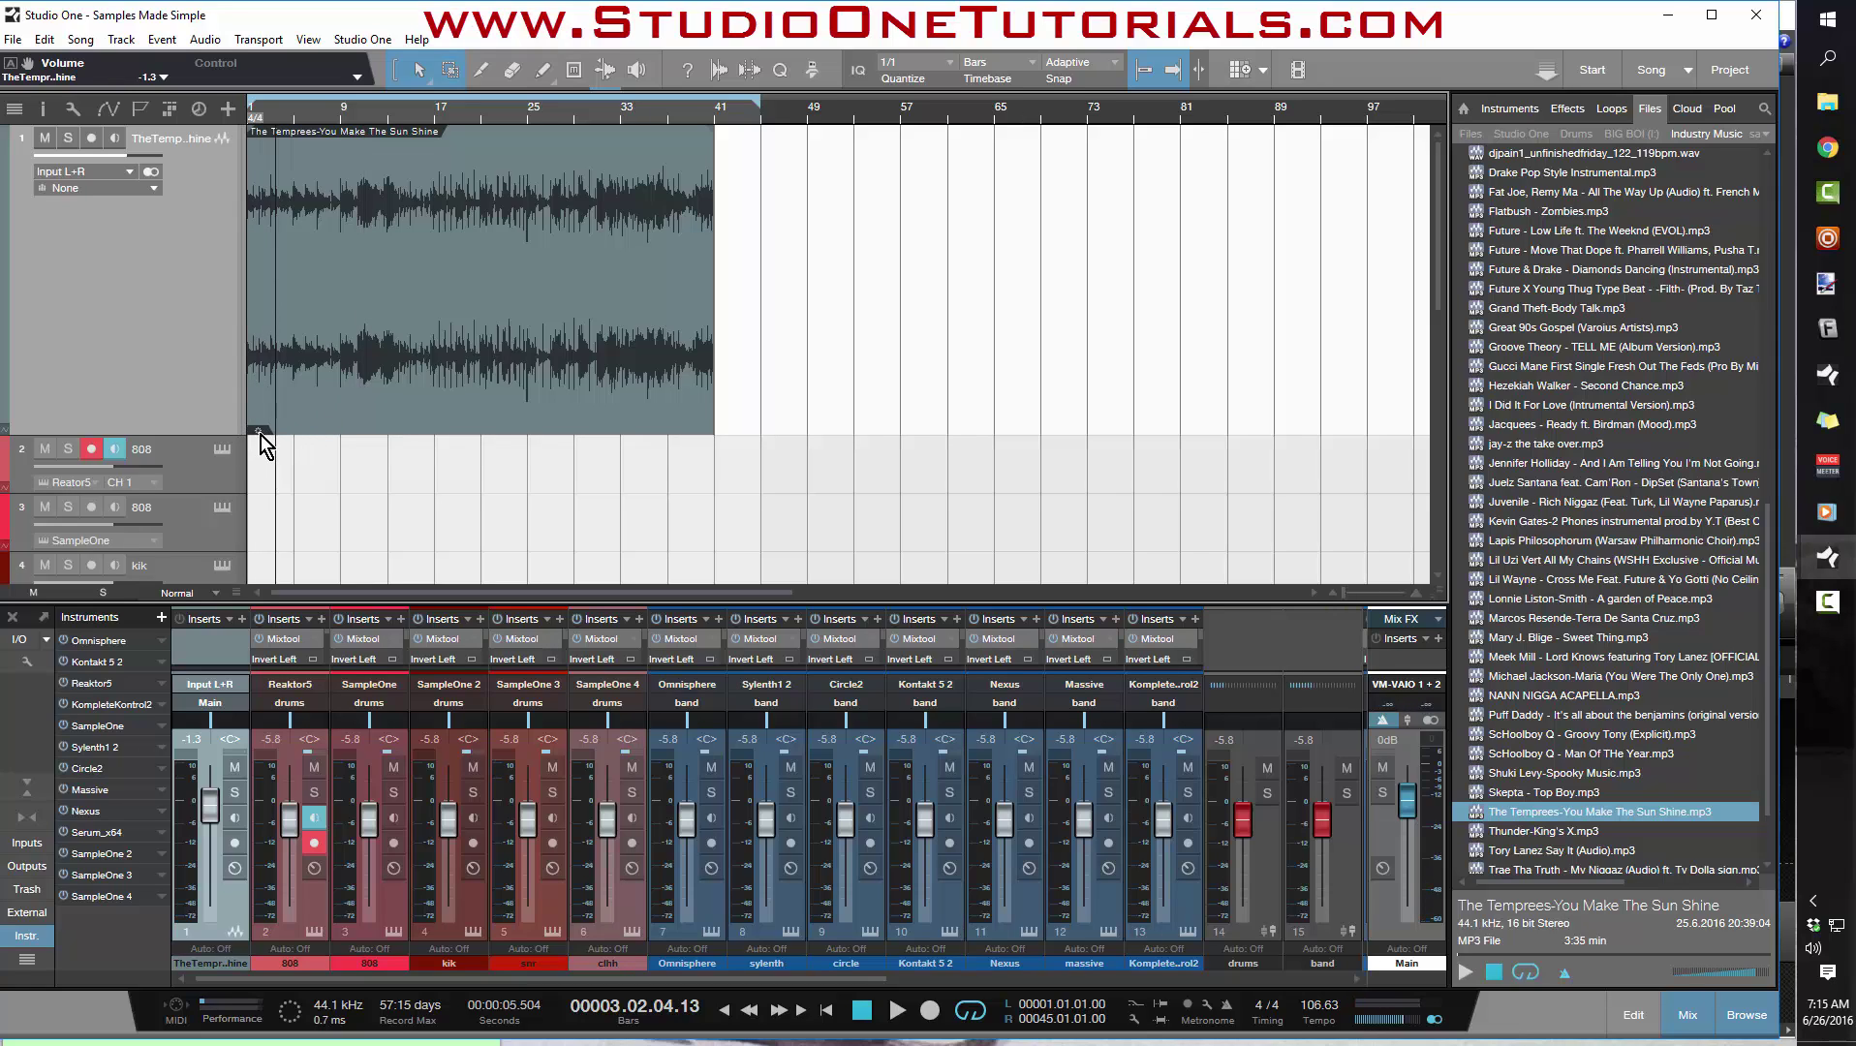
Bounce the transposed Temprees event to a new audio file.
right_click(351, 415)
click(800, 393)
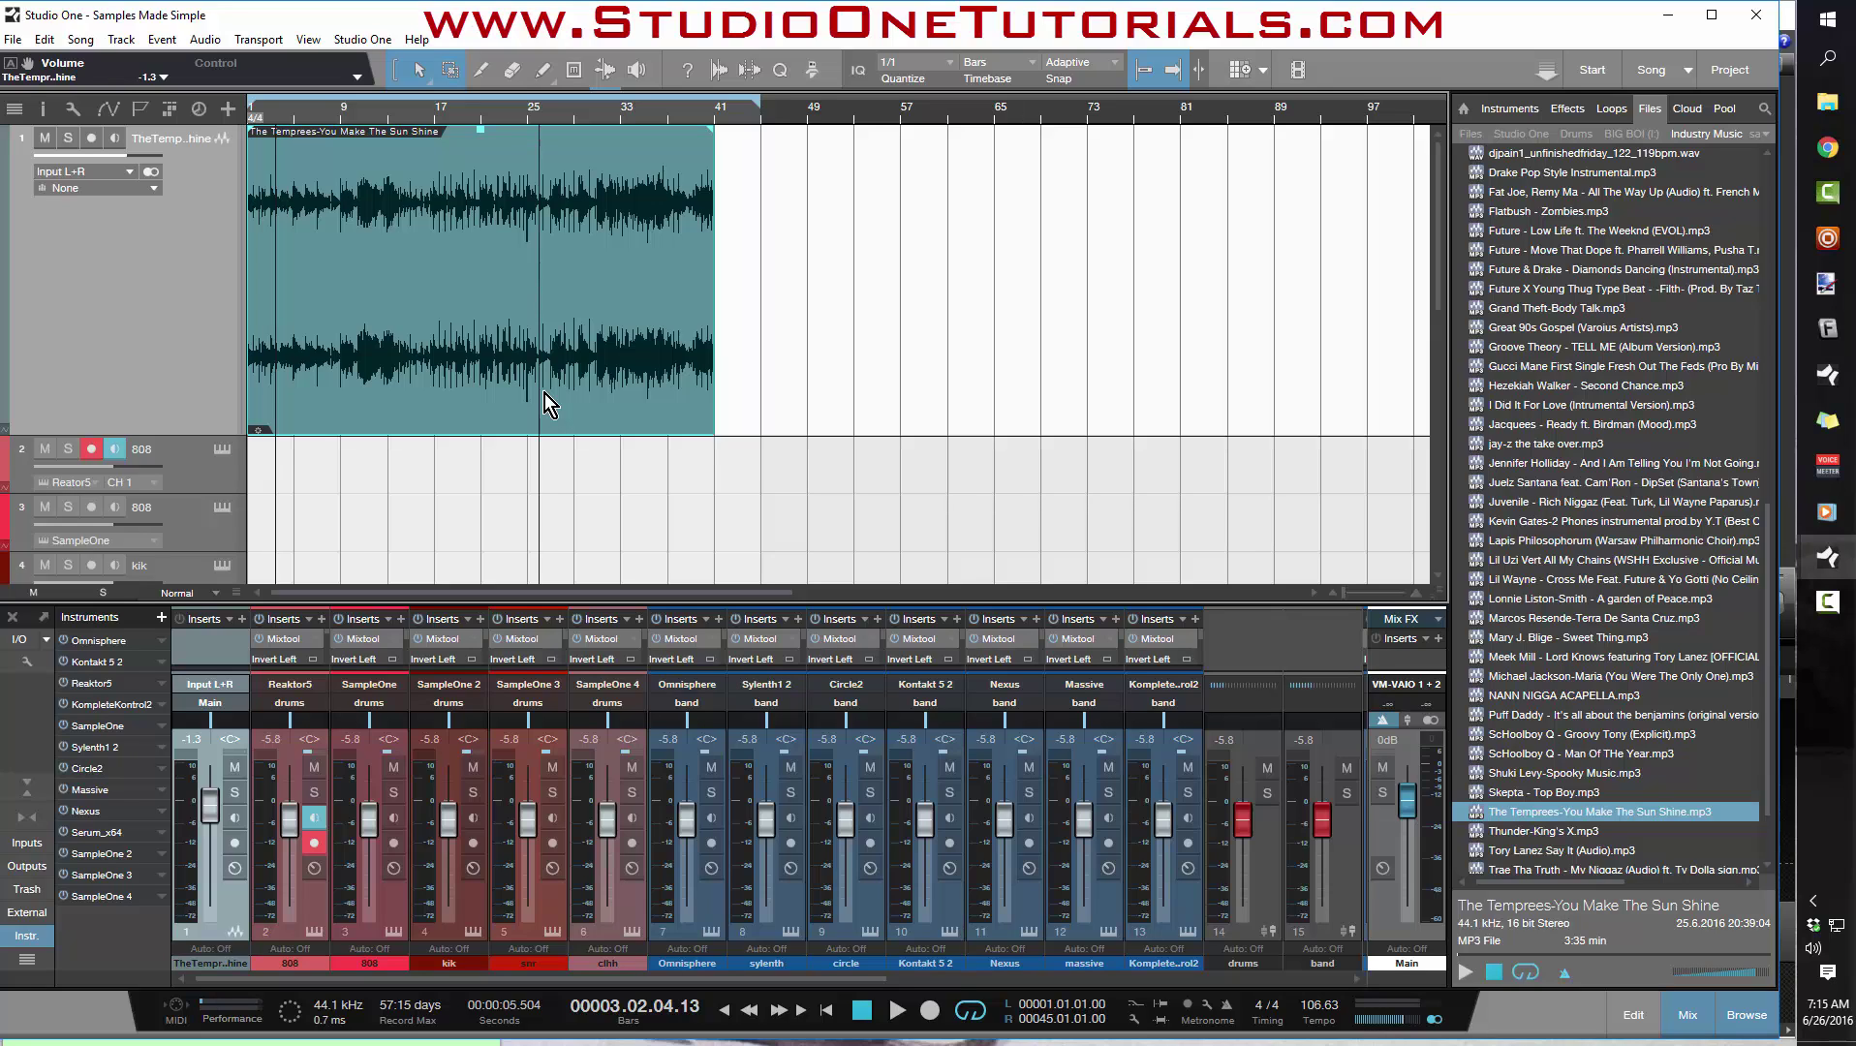
key(ctrl+b)
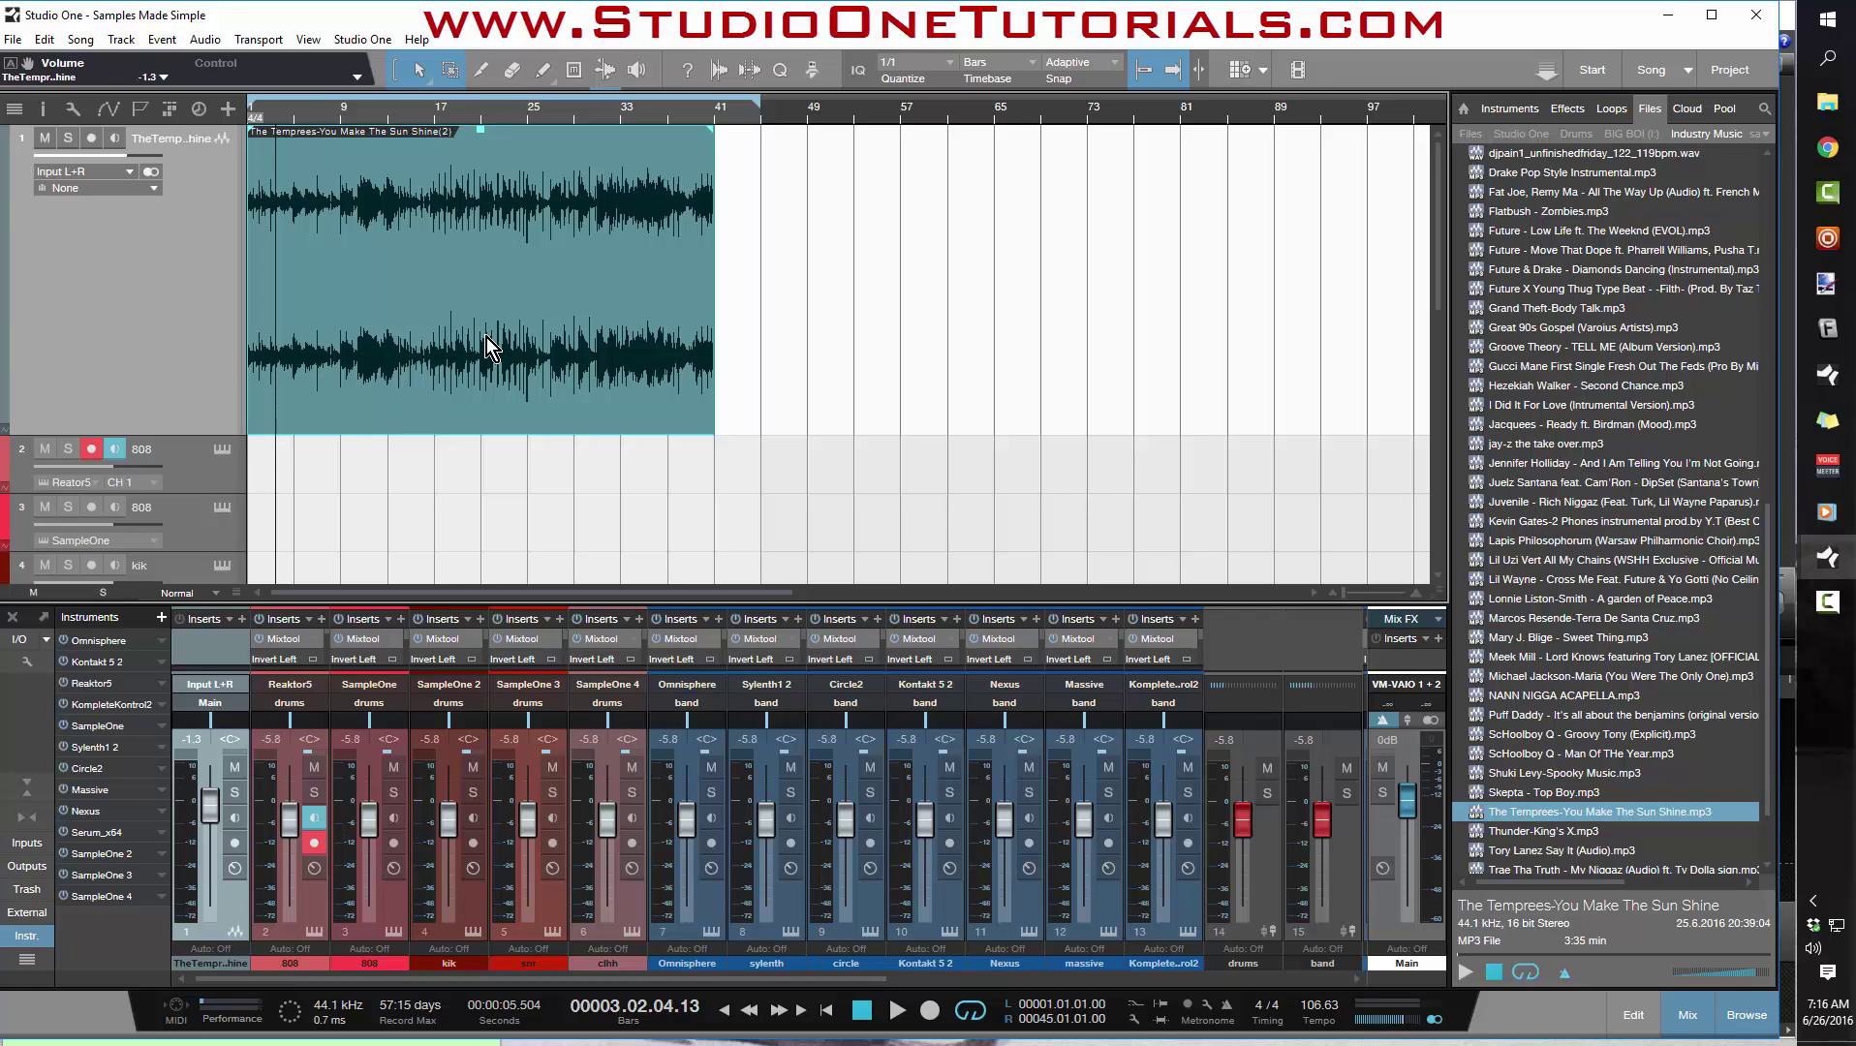
scroll(702, 432, down, 2)
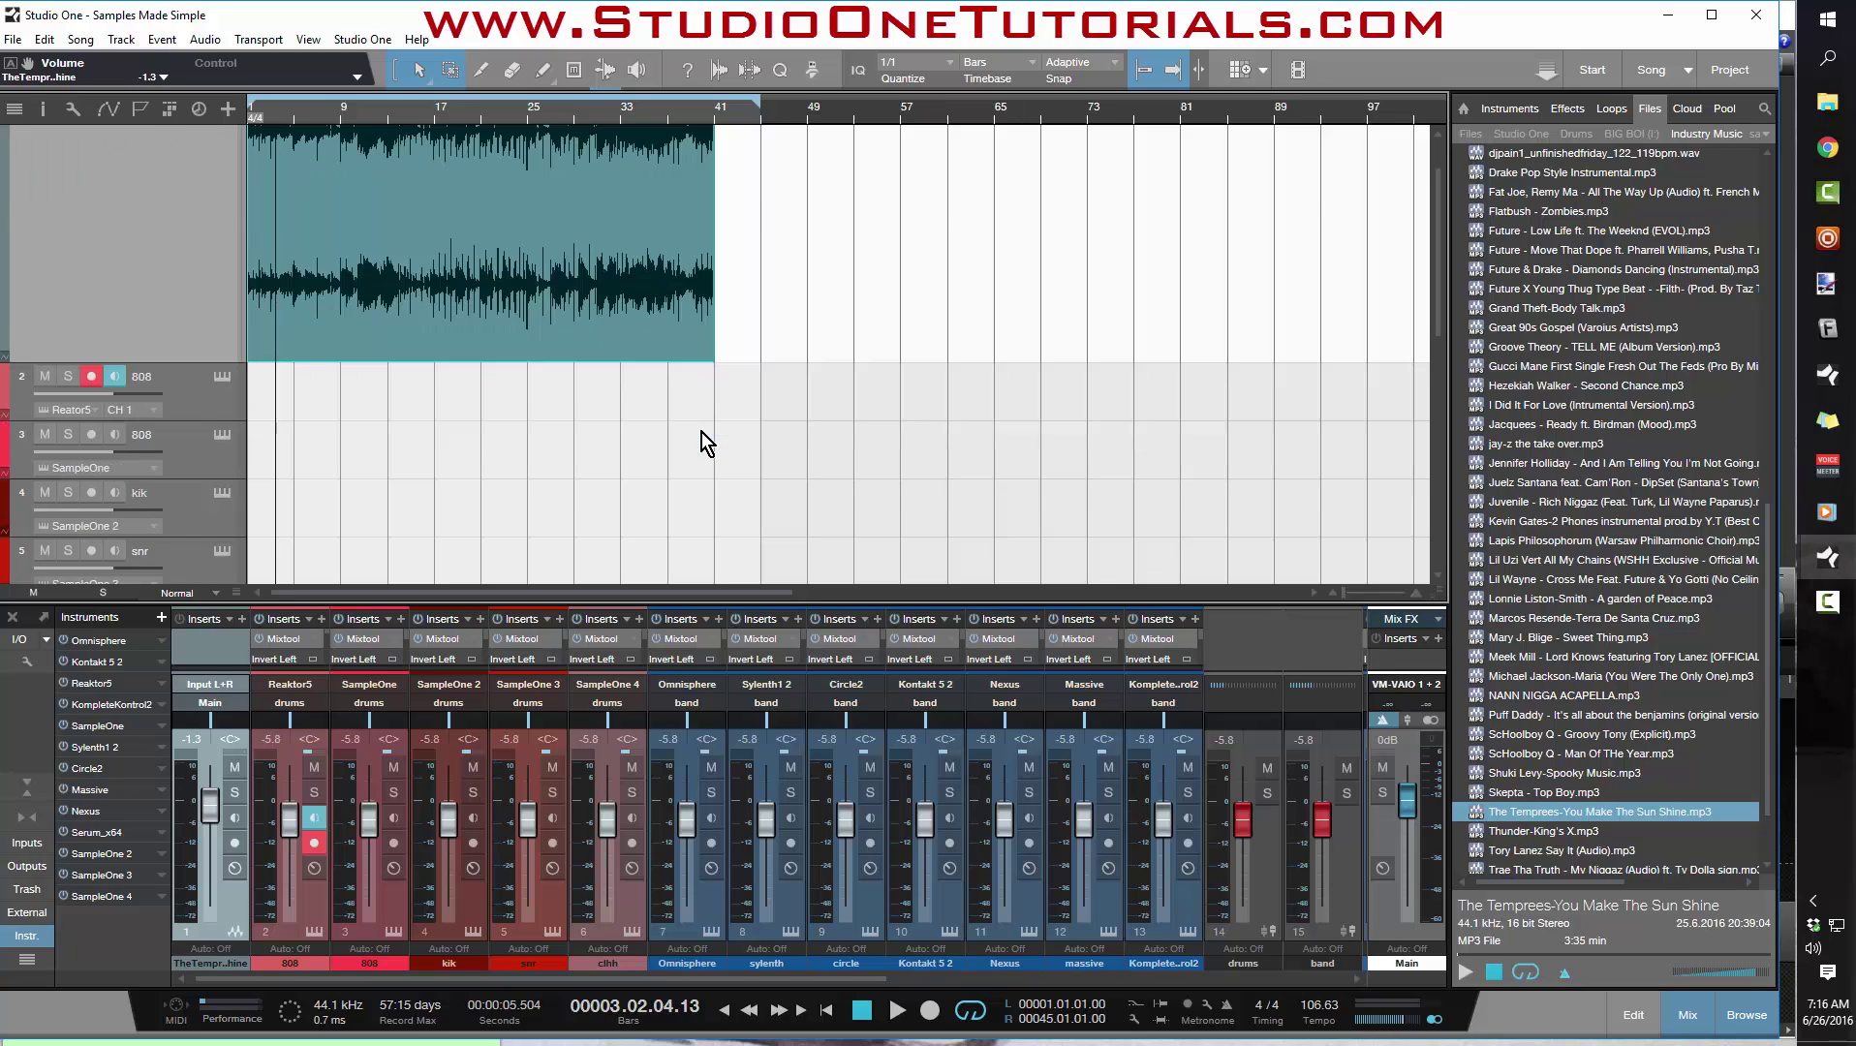
scroll(764, 463, up, 2)
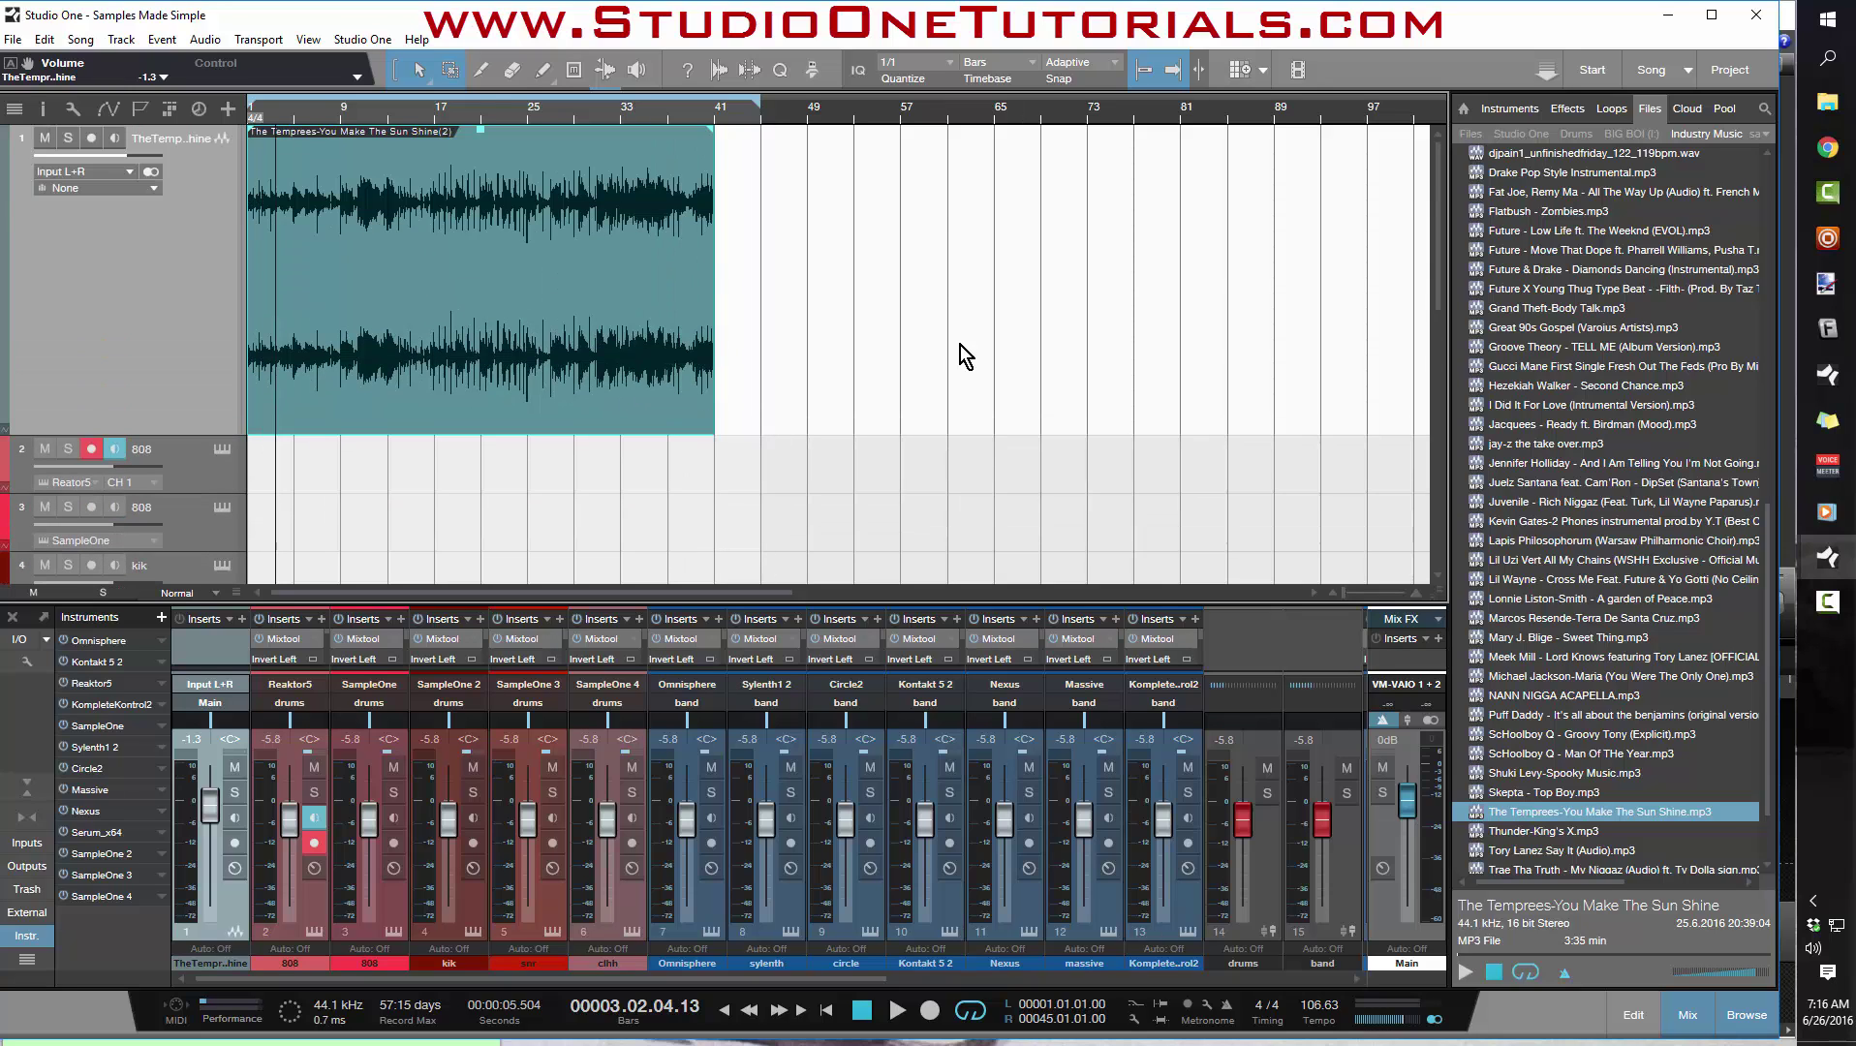
Raise the song tempo to 130.63 BPM so the sample stretches to the faster tempo.
scroll(1317, 1019, up, 7)
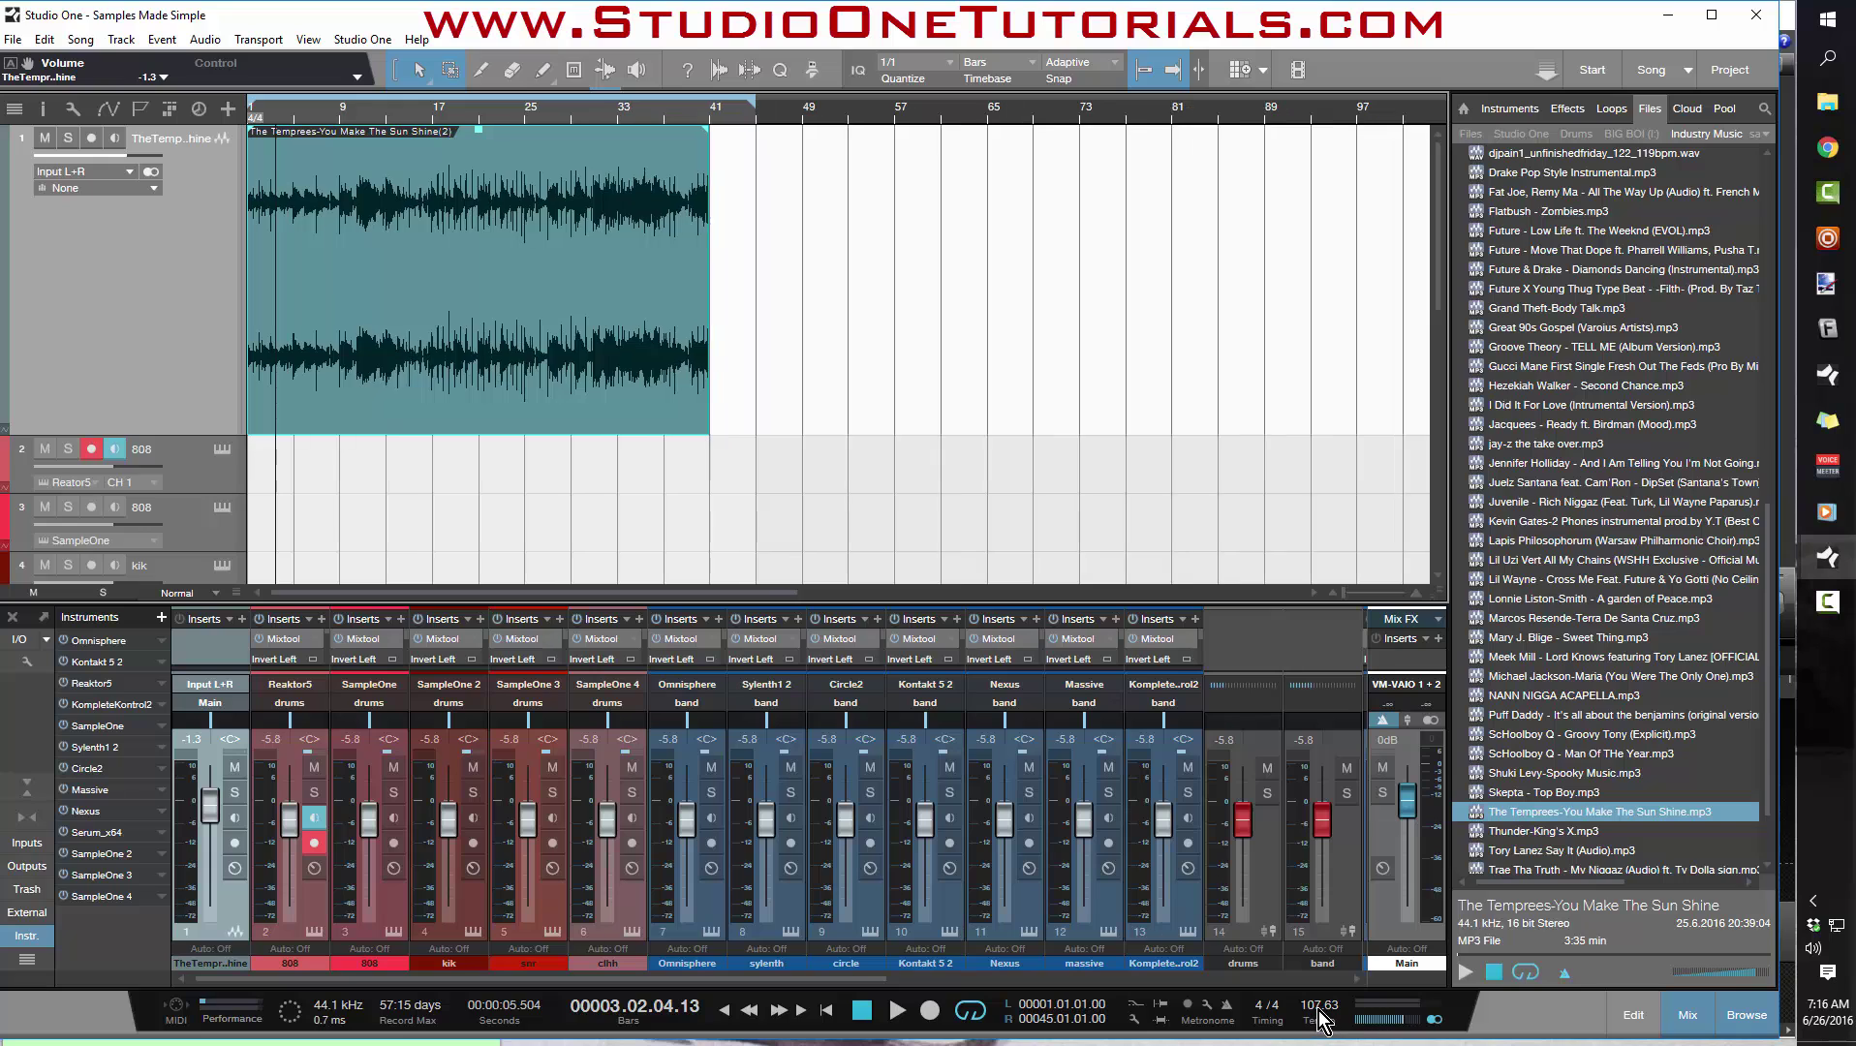
scroll(1318, 1019, up, 6)
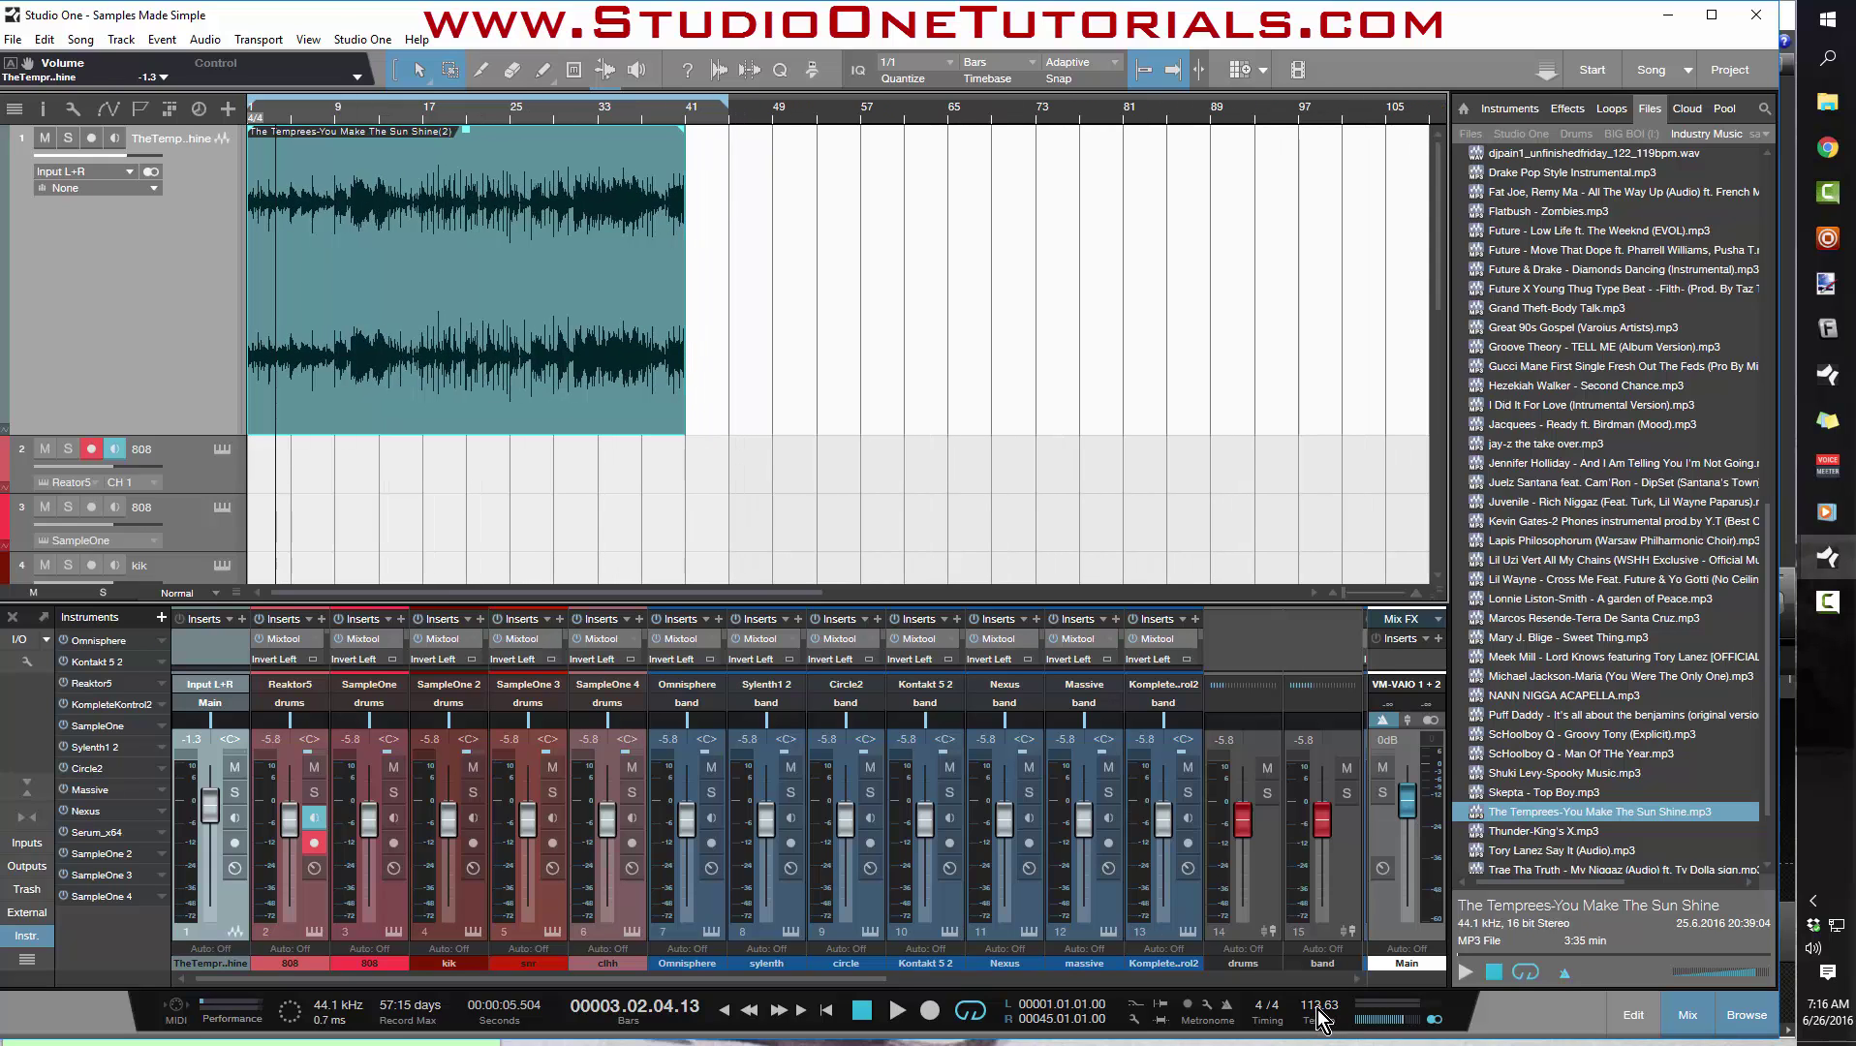
scroll(1318, 1019, up, 9)
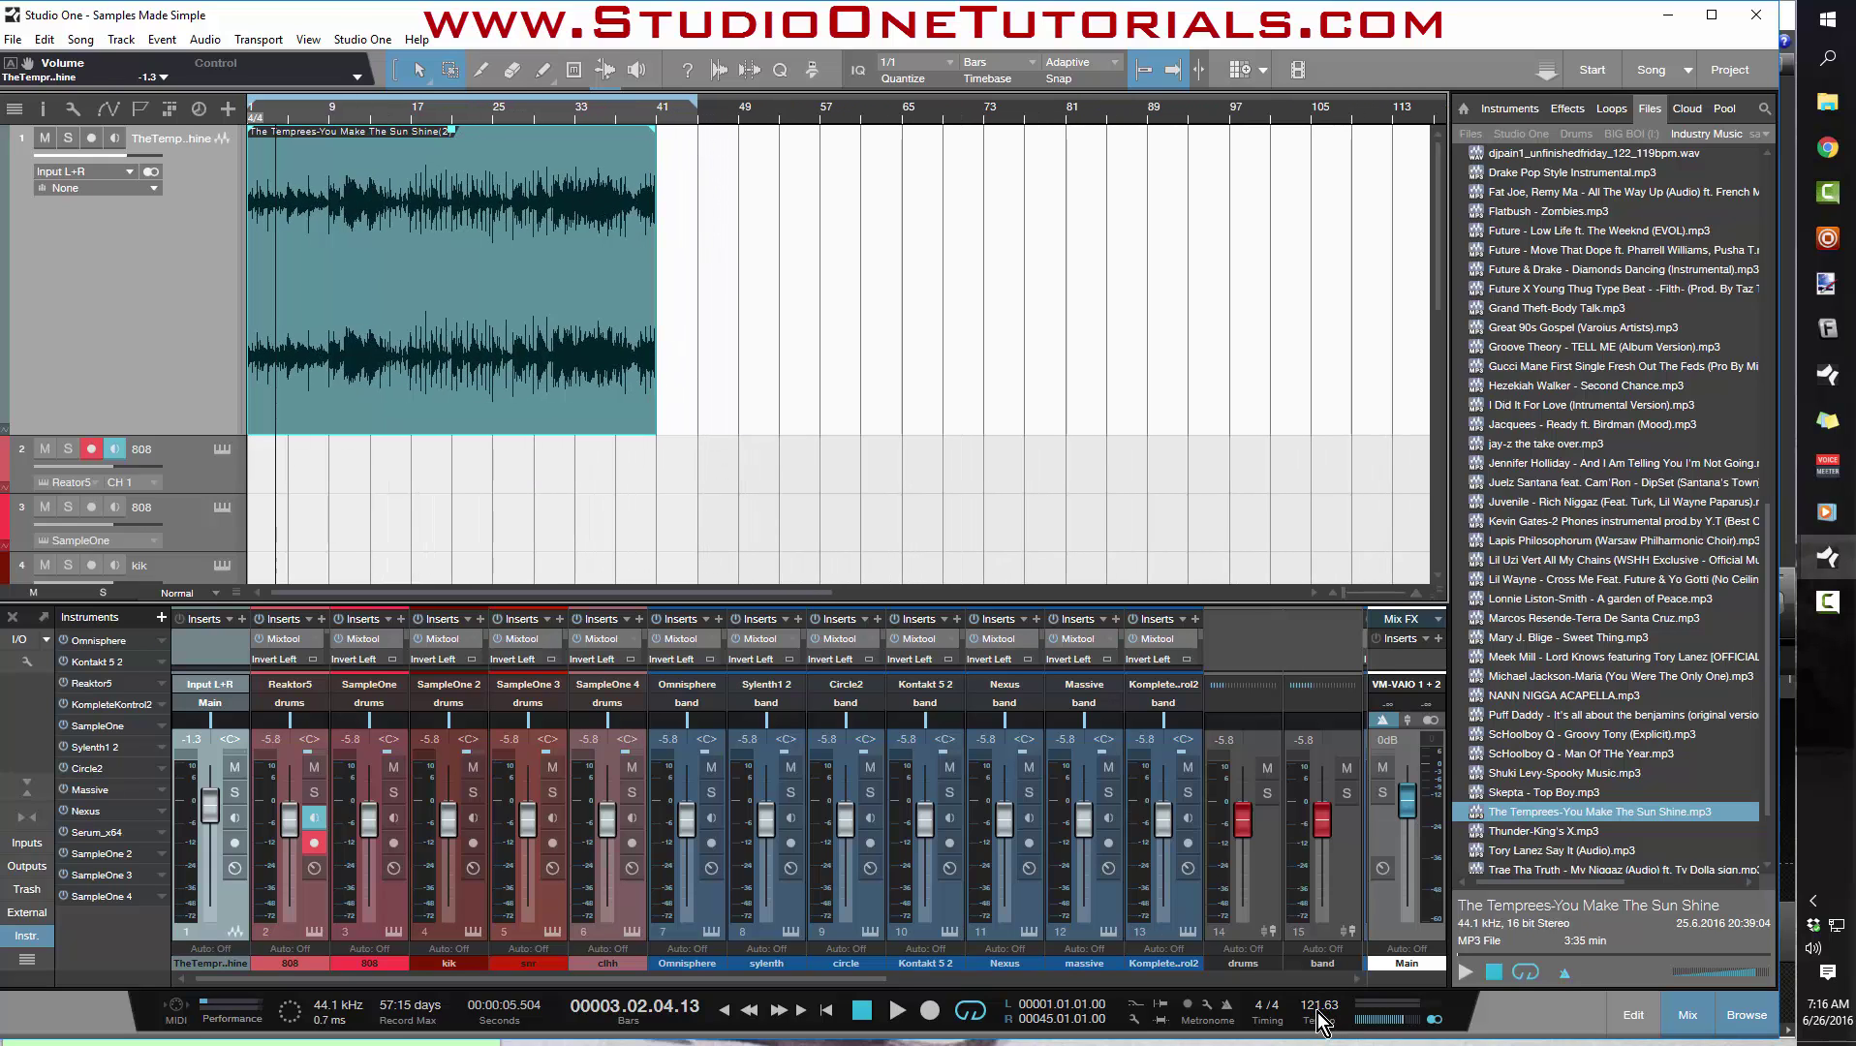
scroll(1317, 1019, up, 2)
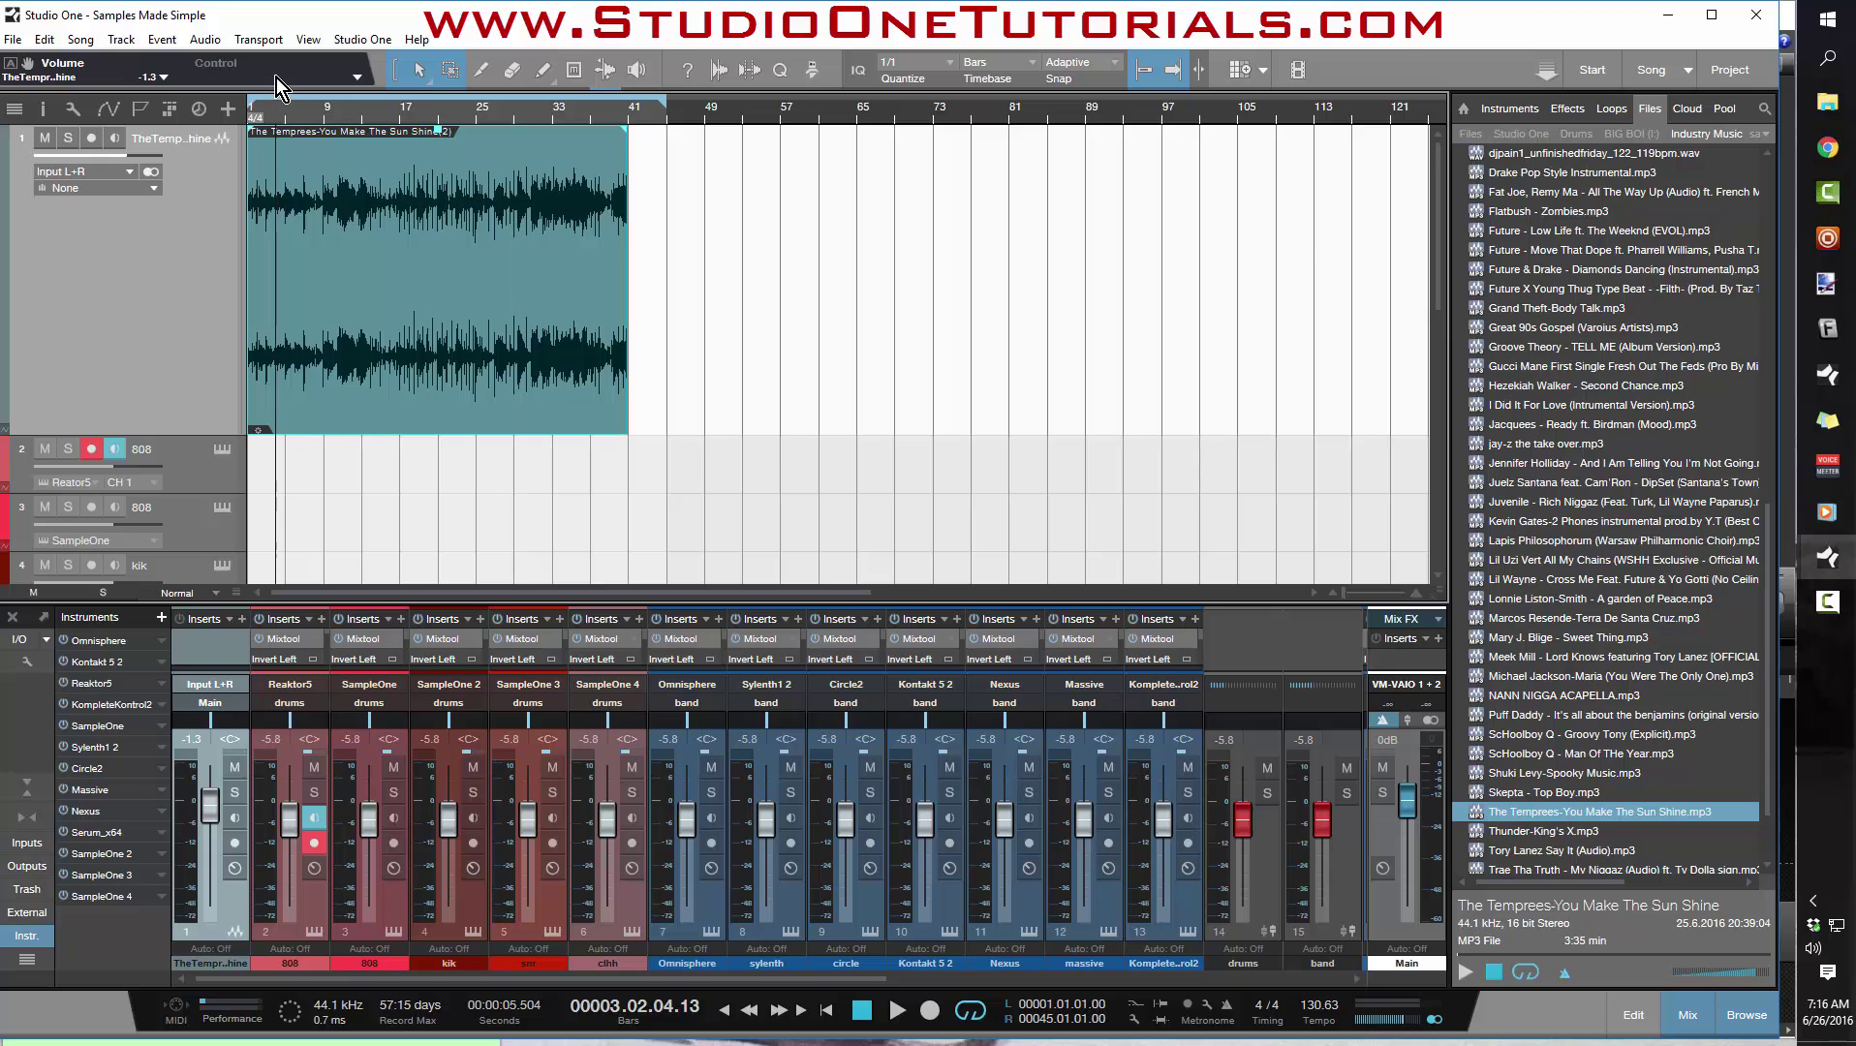
Bounce the time-stretched Temprees event to new audio and play it from bar 1 to check the result.
drag(306, 108, 330, 504)
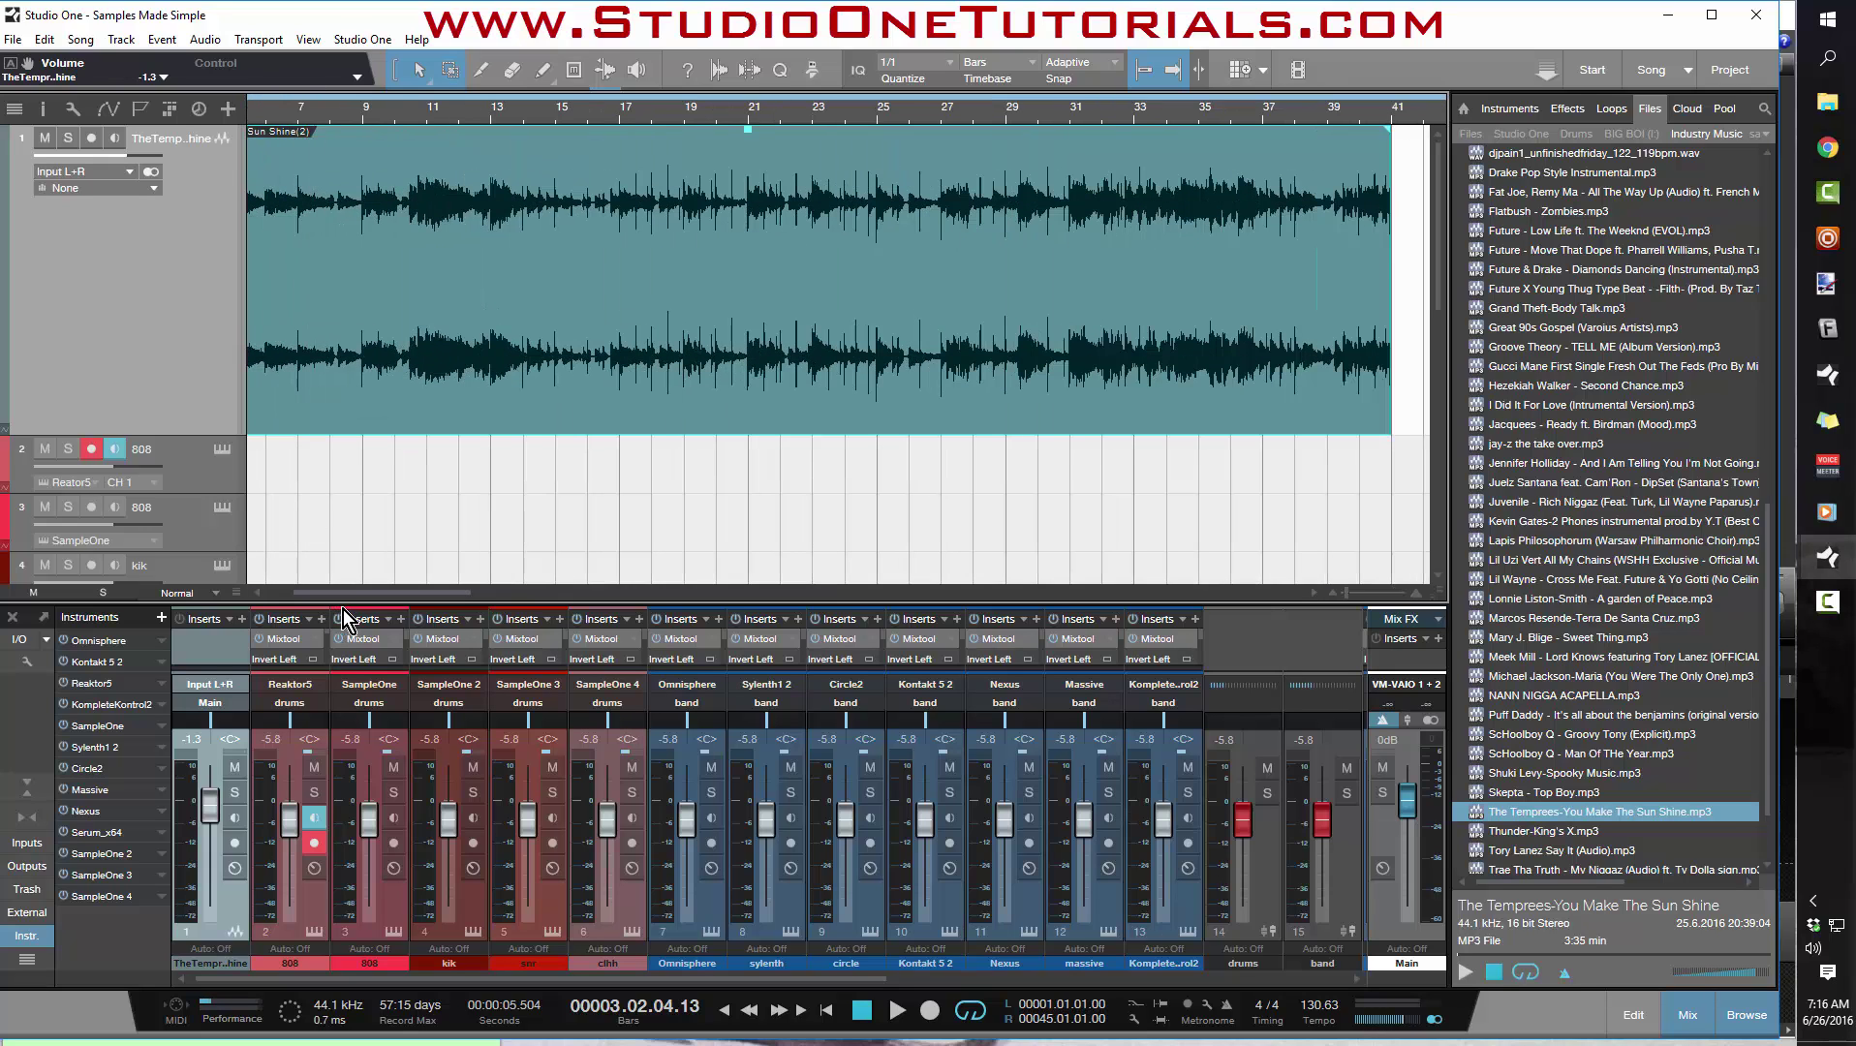
drag(347, 600, 301, 589)
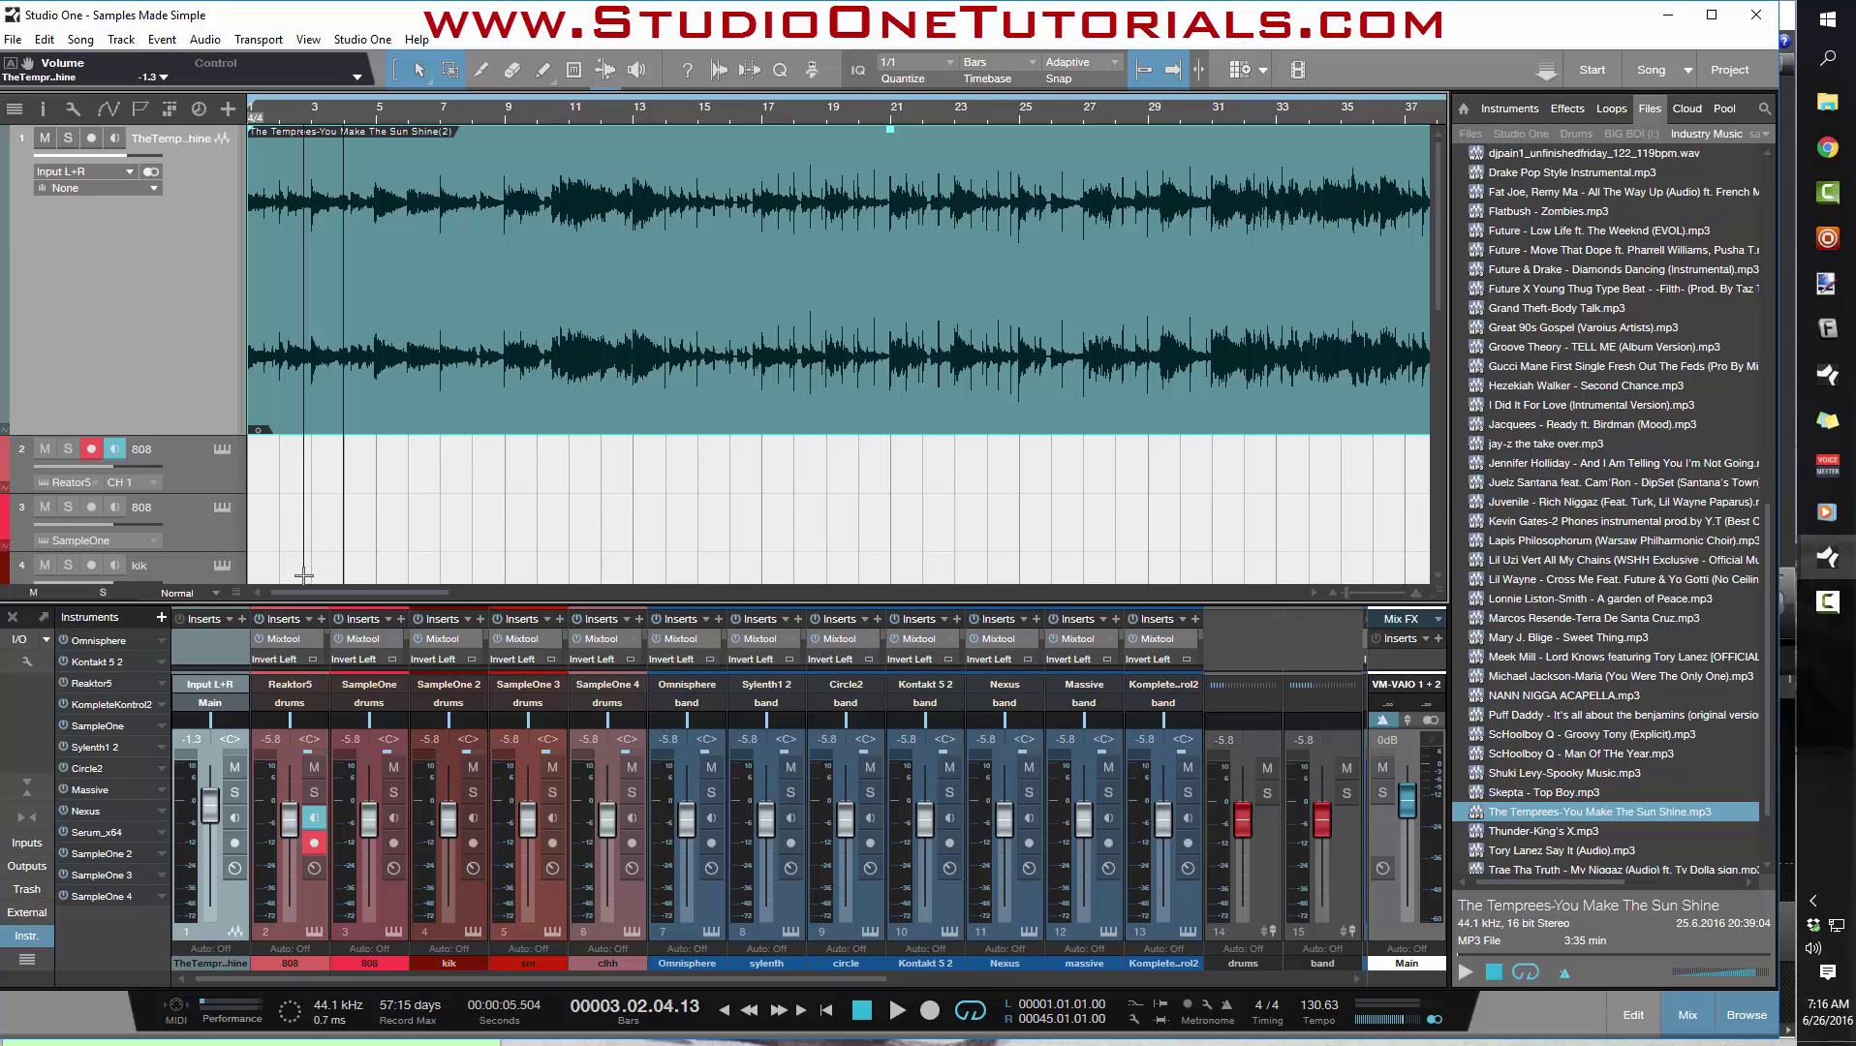
mouse_move(438, 113)
mouse_down()
mouse_move(441, 141)
mouse_move(463, 107)
mouse_up()
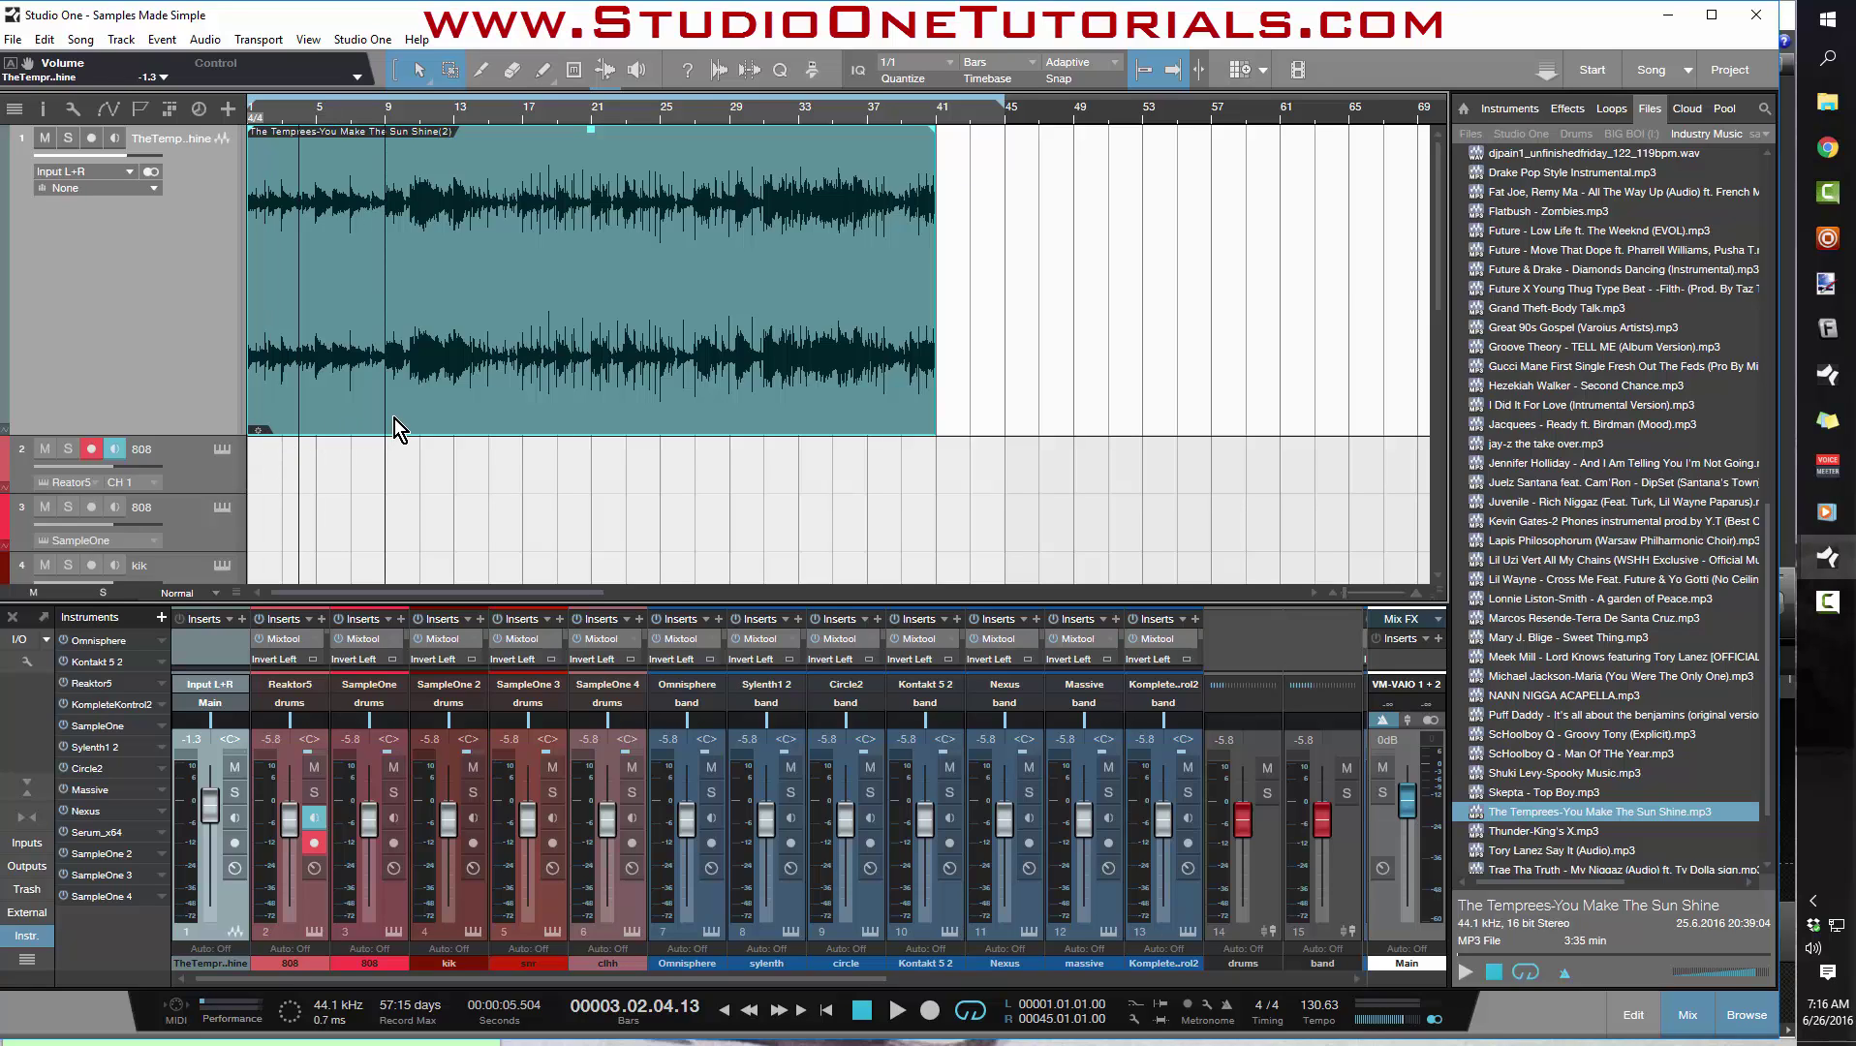
key(g)
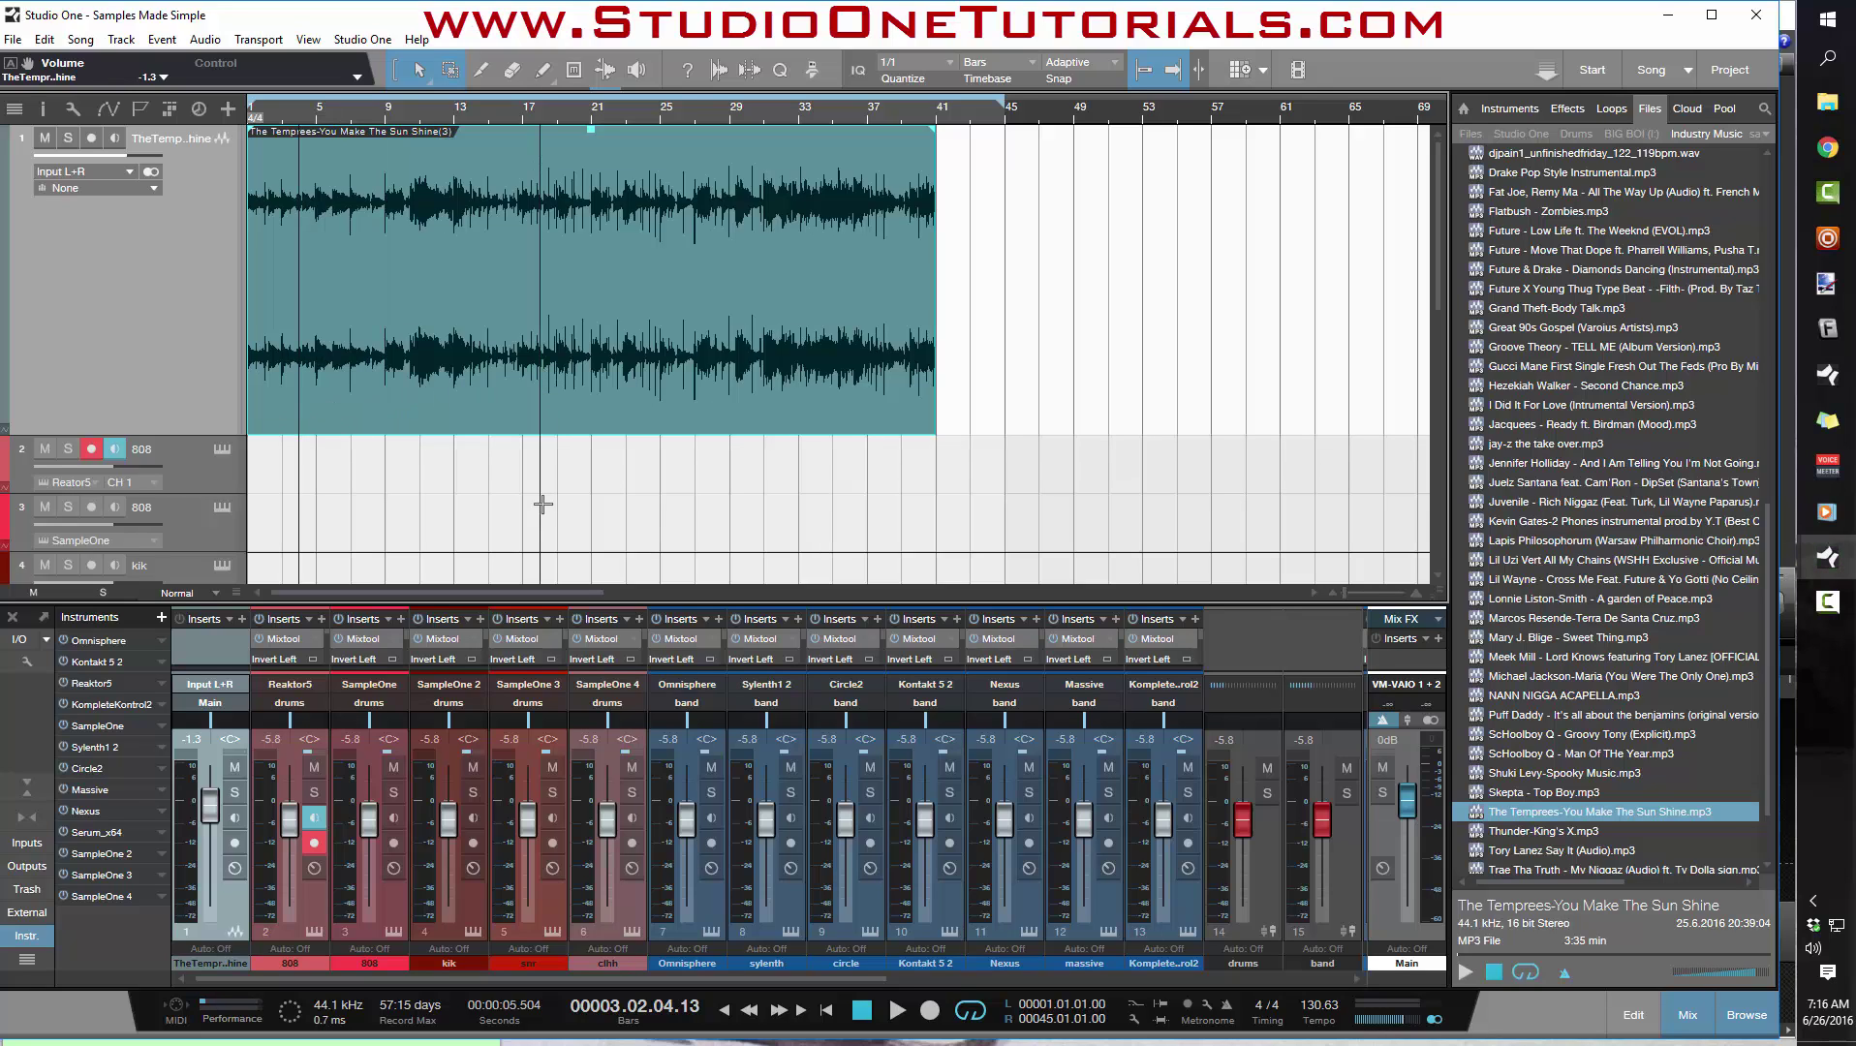
key(Home)
key(space)
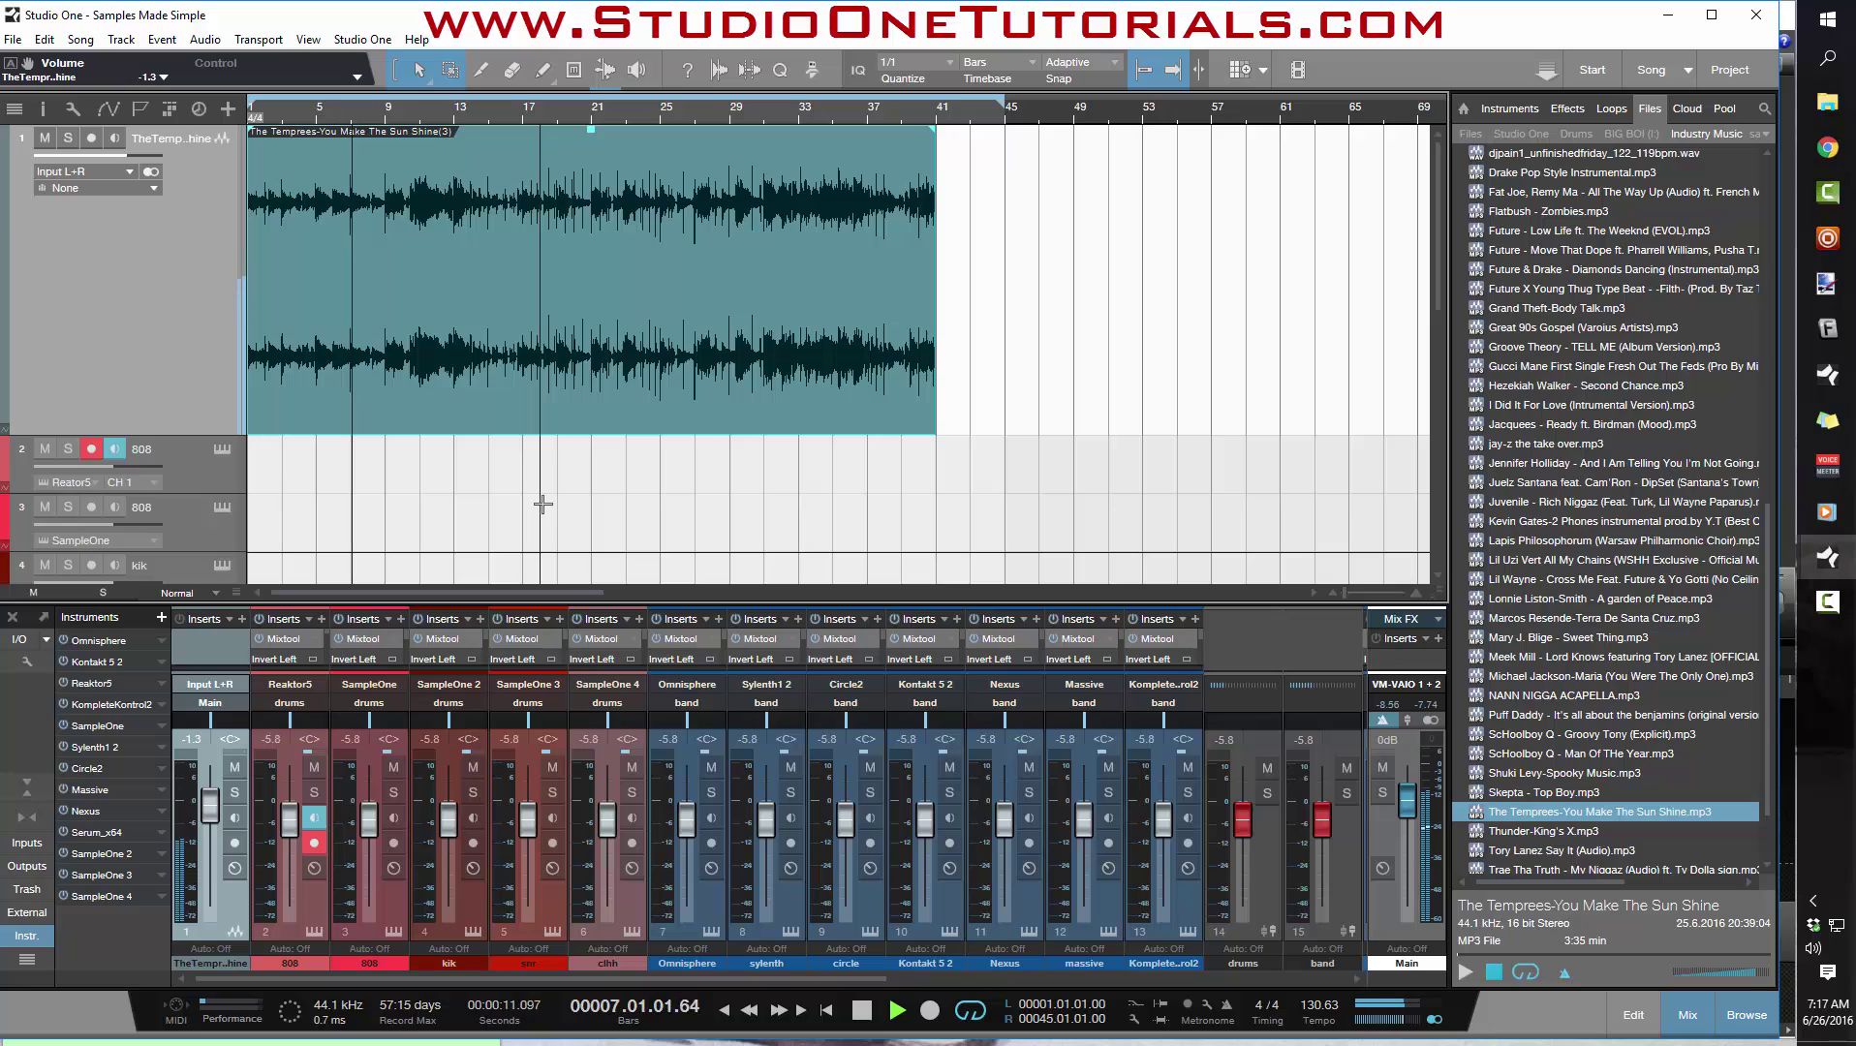
key(space)
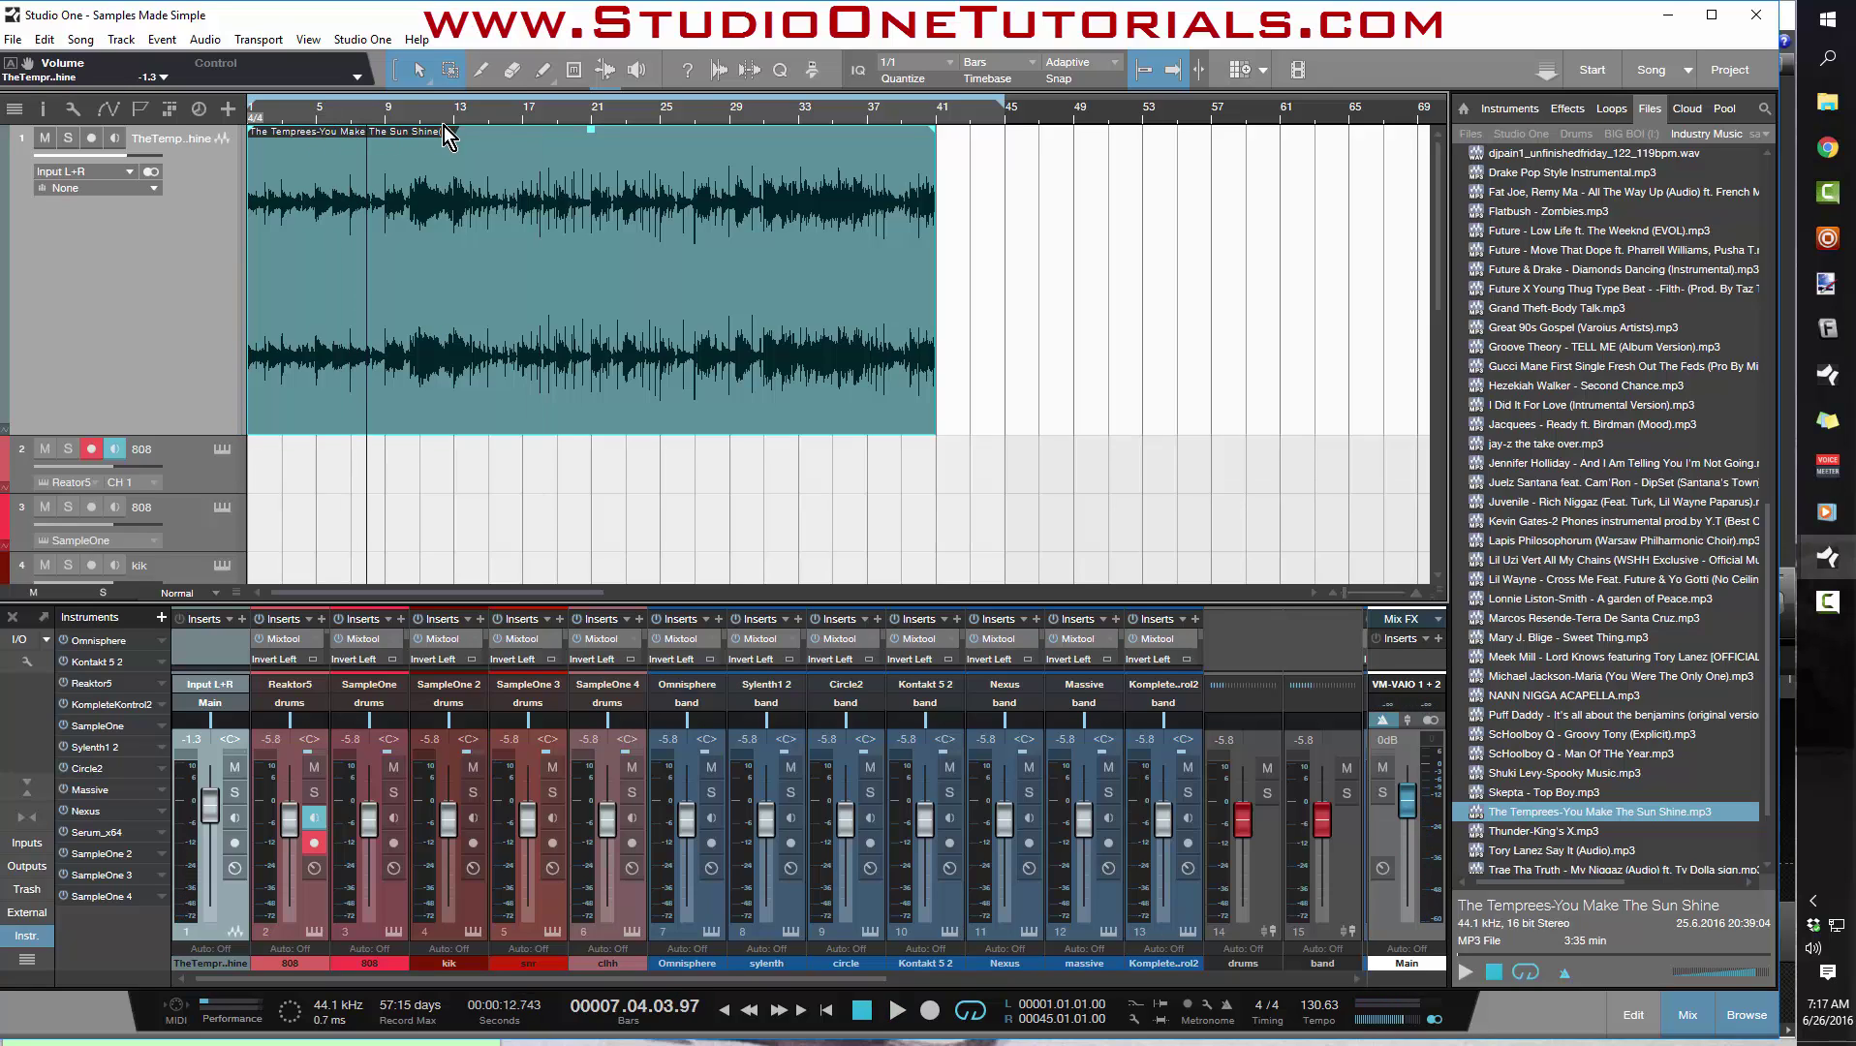
Split the bounced Temprees event at the grid into one-bar slices.
right_click(924, 423)
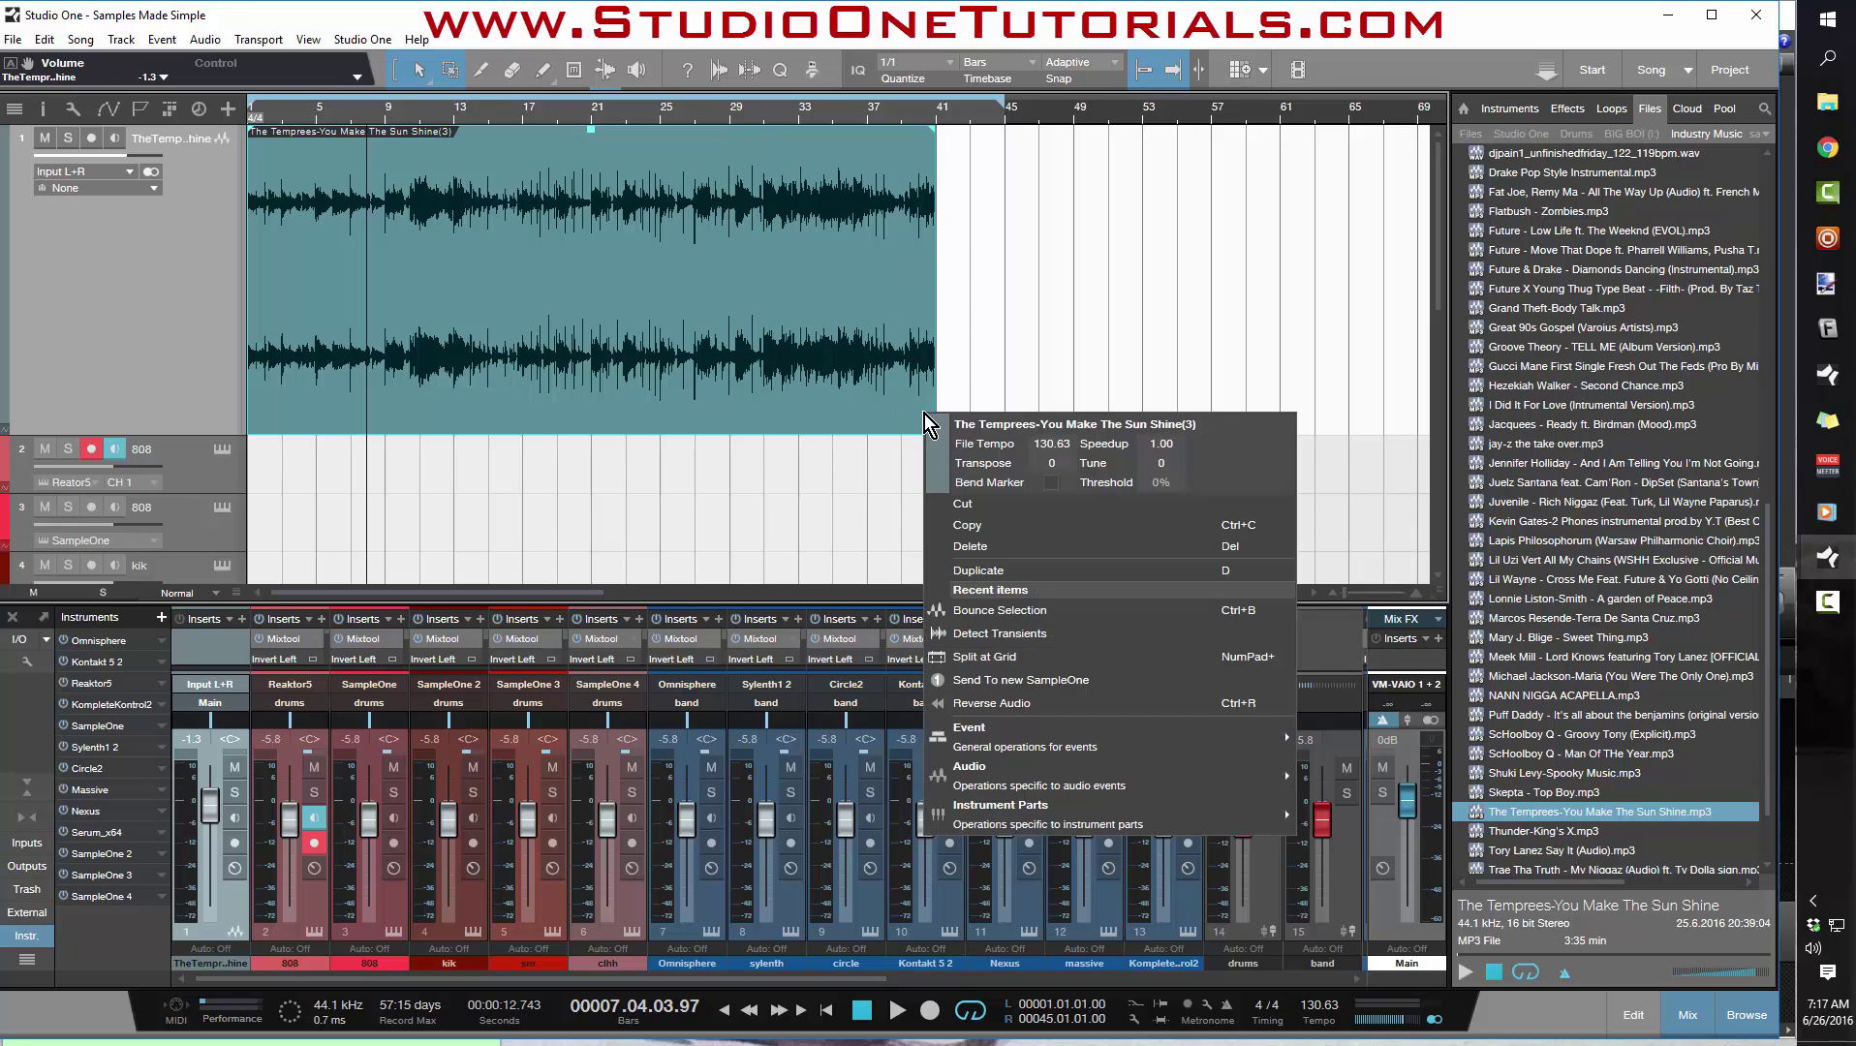
click(1031, 657)
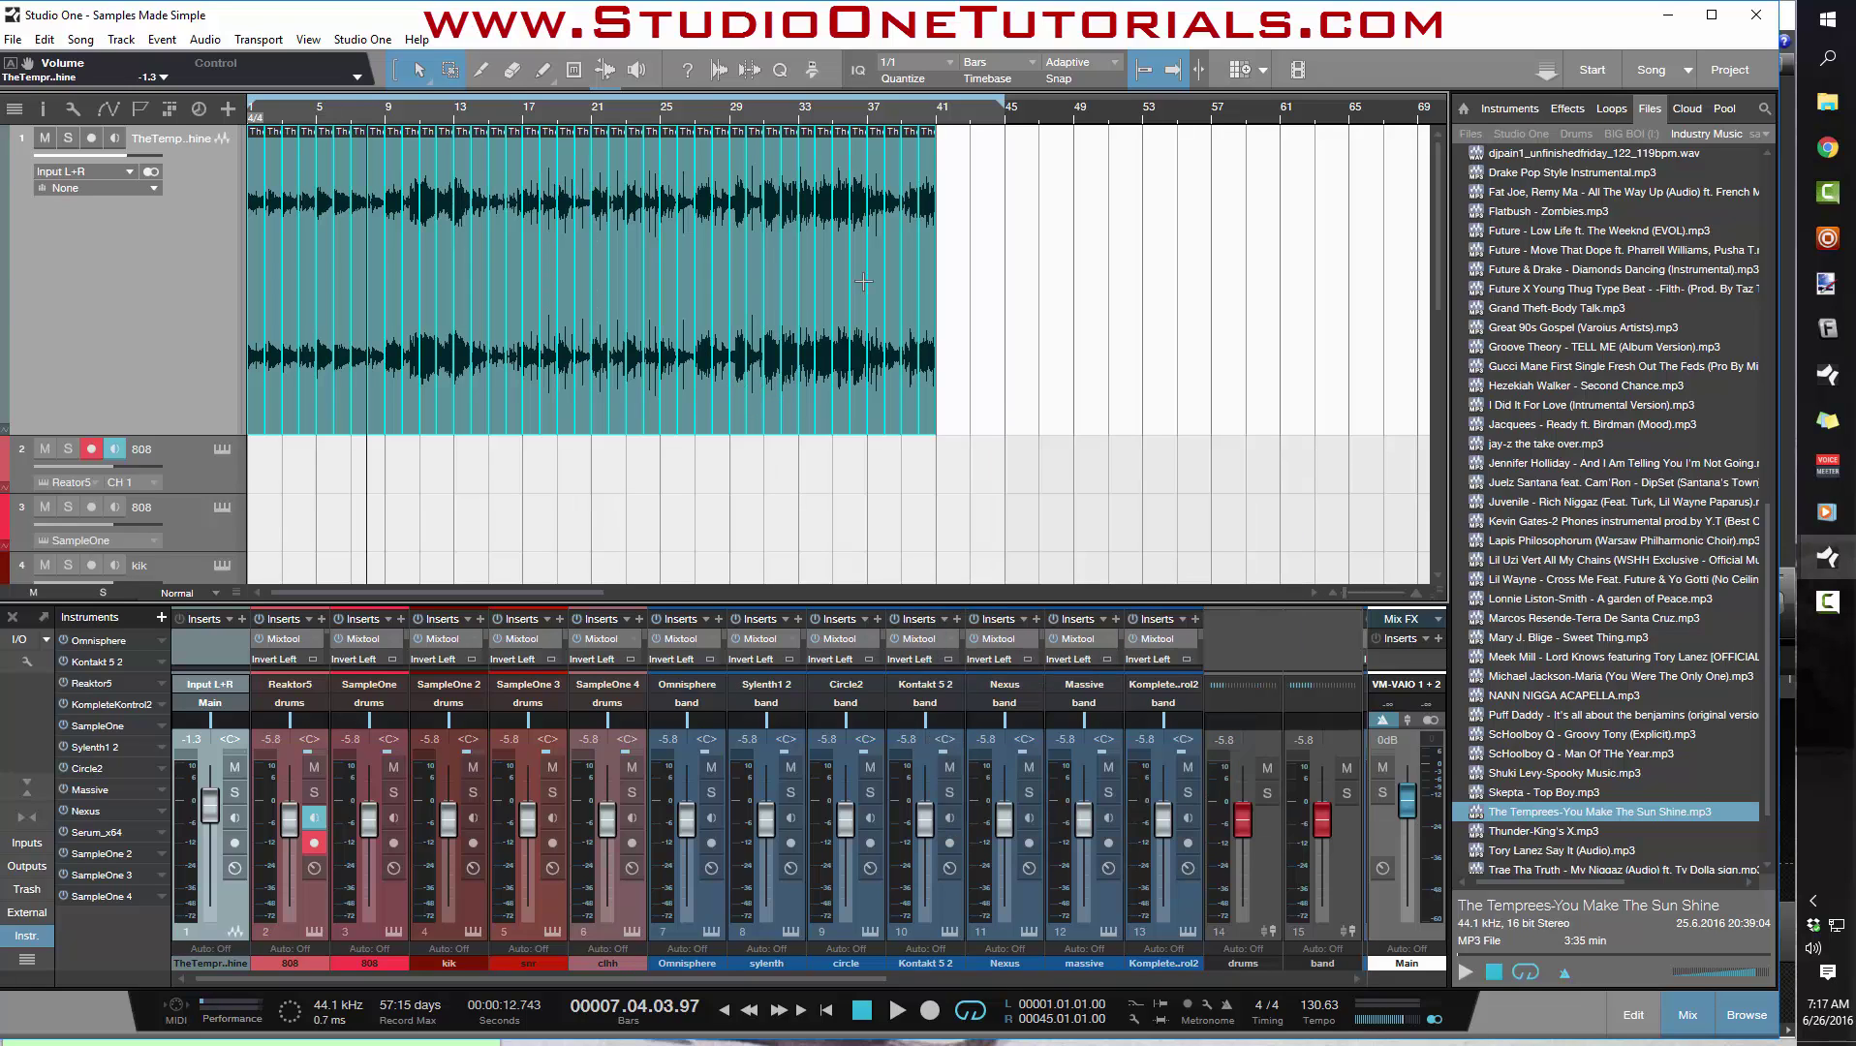
Move the starts of the slices at bars 6 and 7 slightly earlier so each includes its full transient.
drag(338, 111, 417, 125)
click(433, 116)
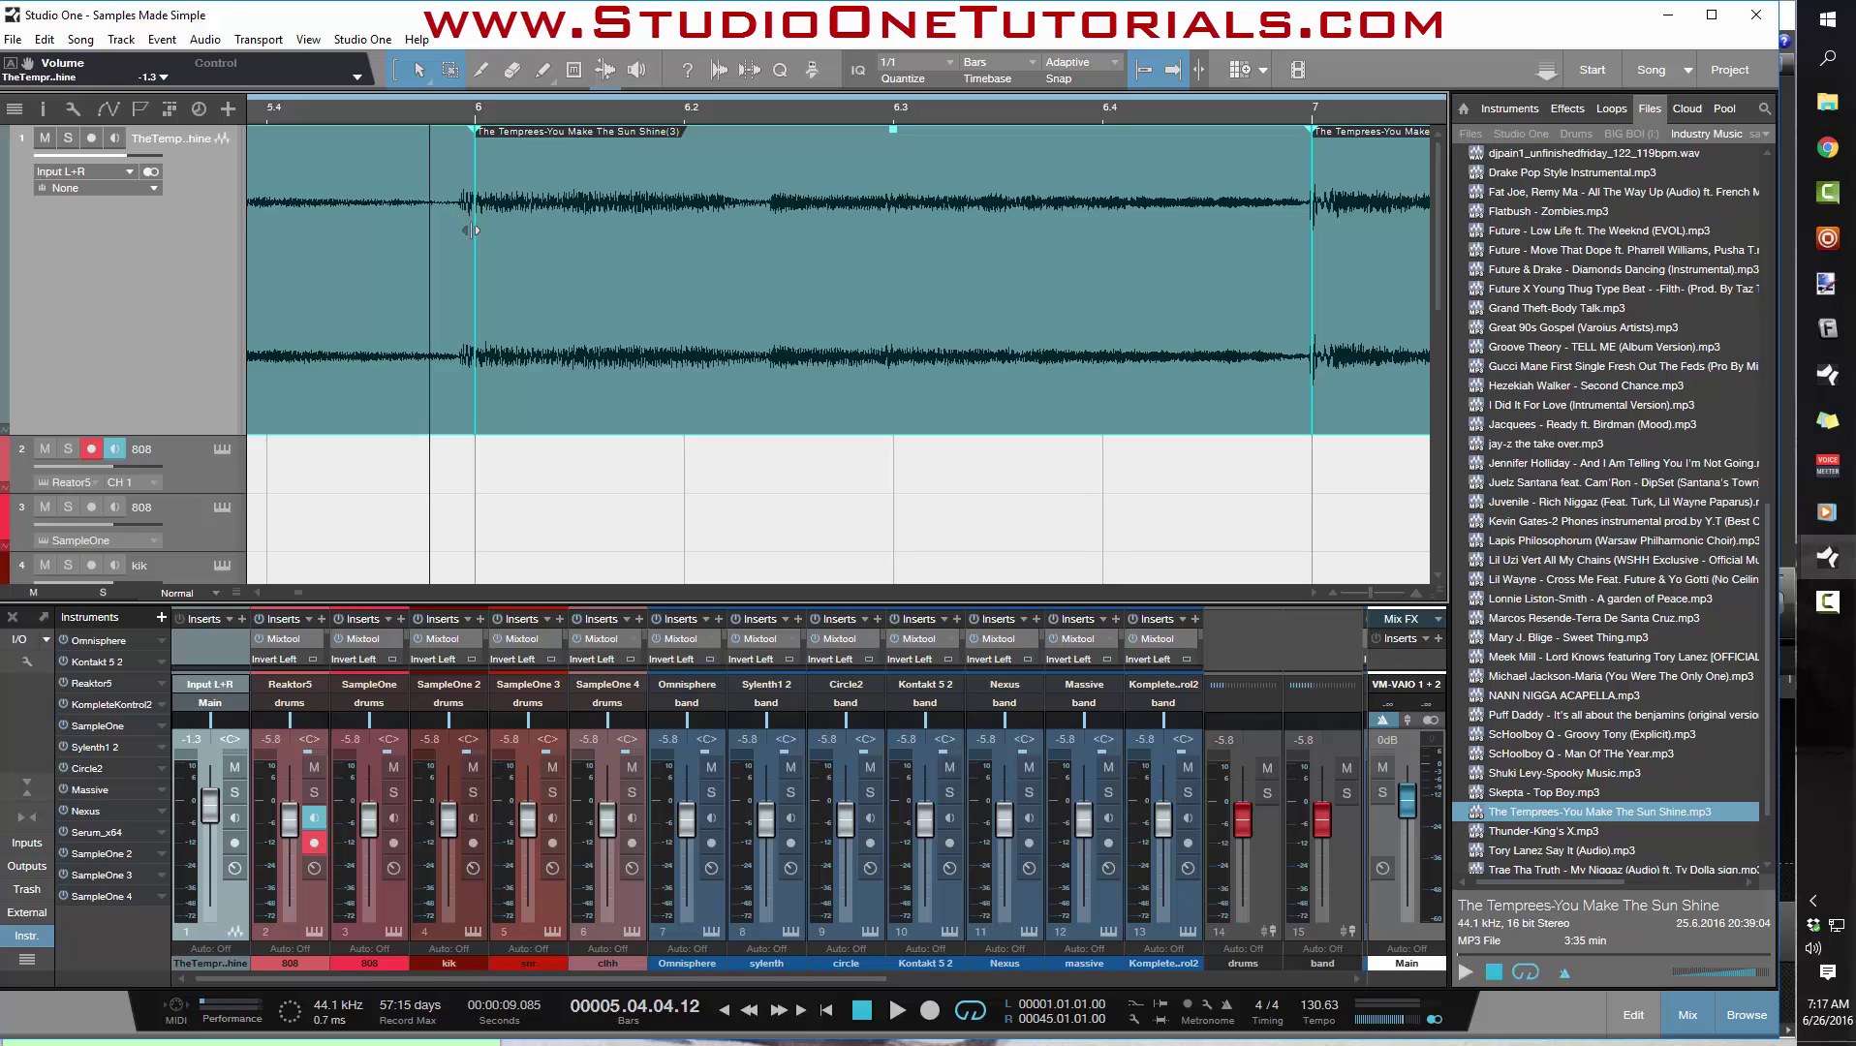
drag(473, 233, 454, 301)
click(462, 295)
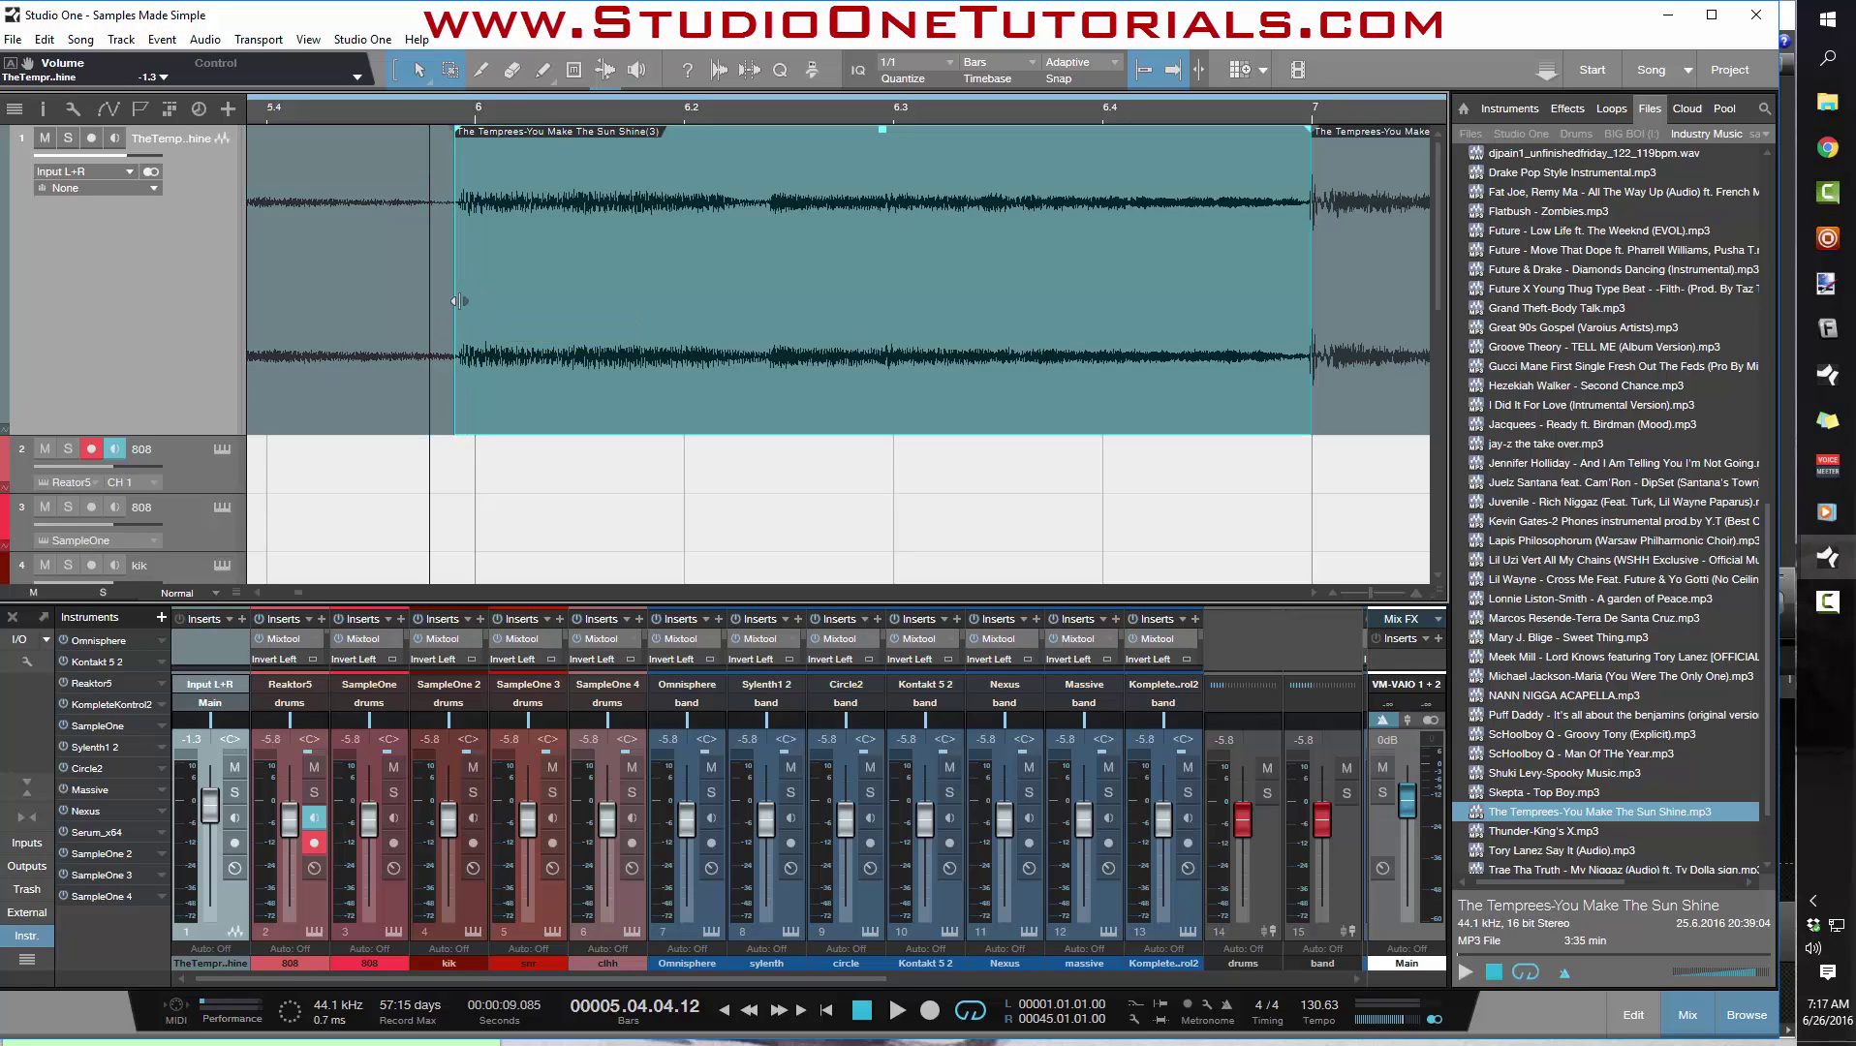
drag(1312, 288, 1305, 292)
click(1312, 288)
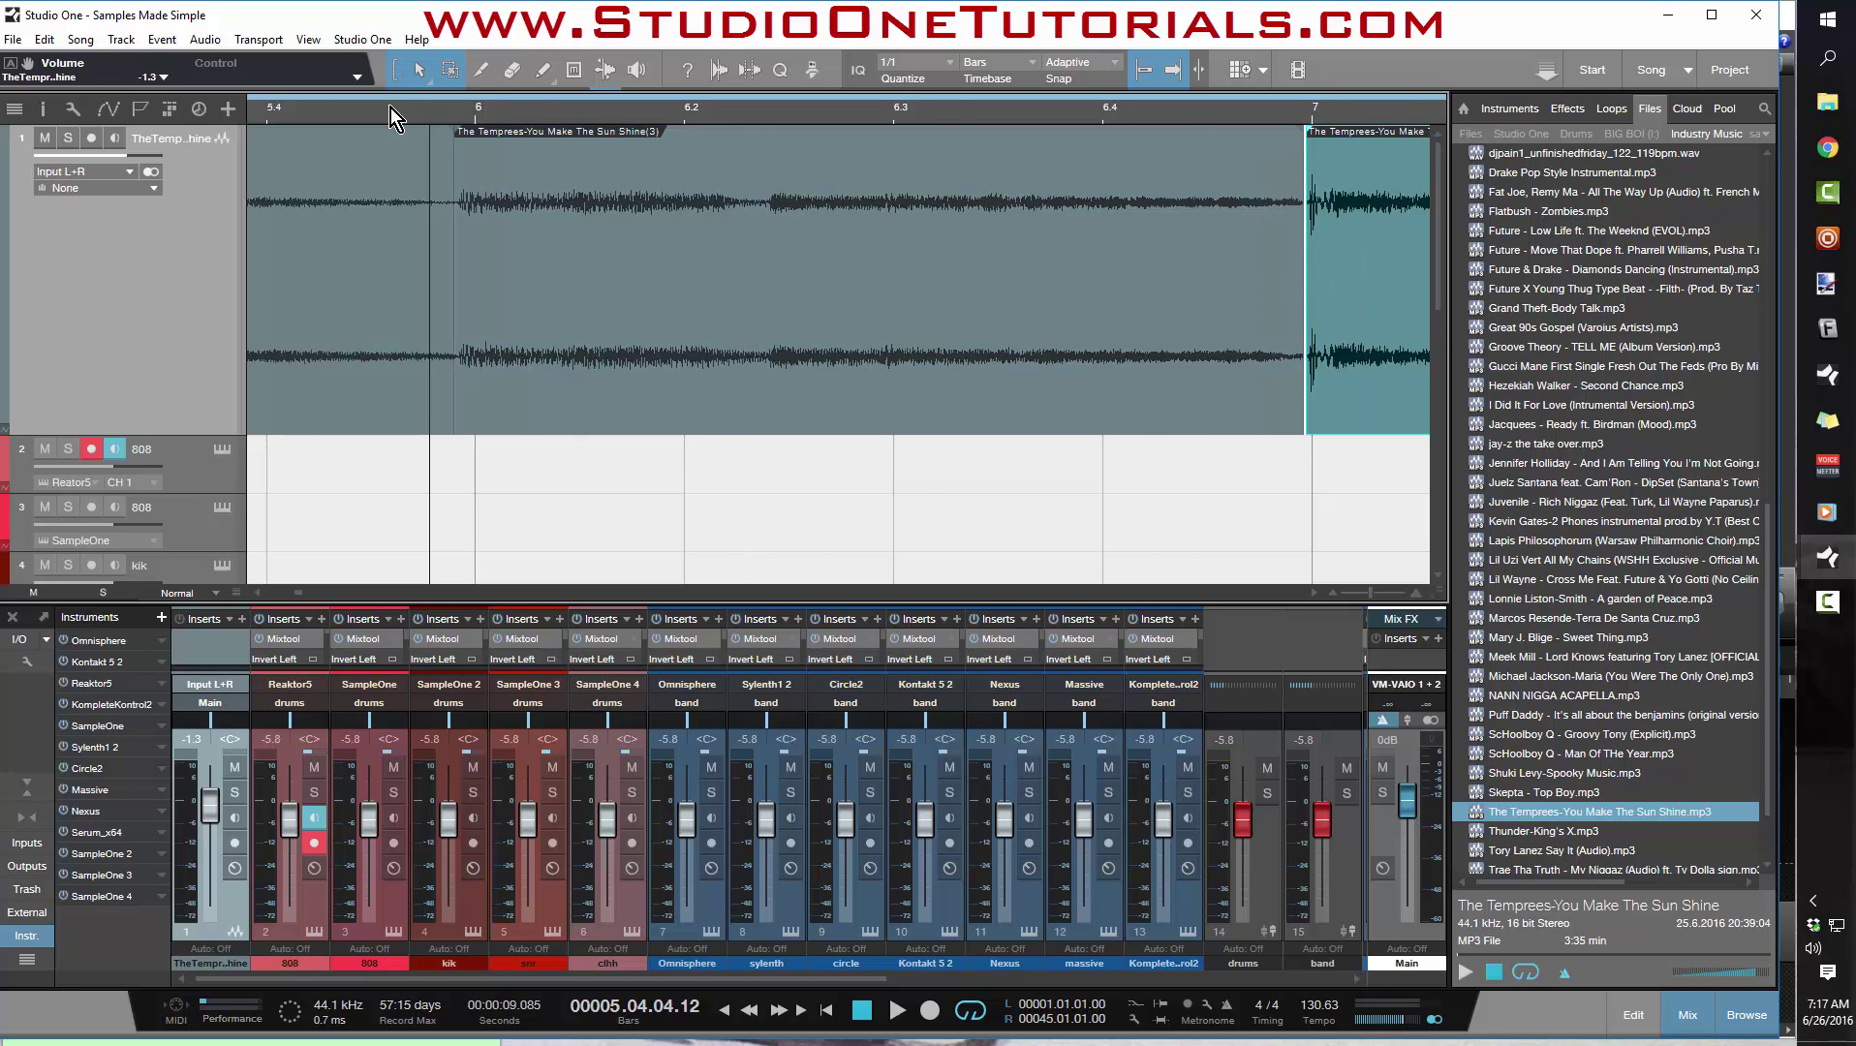
Move the start of the bar 5 slice slightly earlier to its transient and set the previous slice's end at 4.04.04.22.
drag(391, 104, 614, 92)
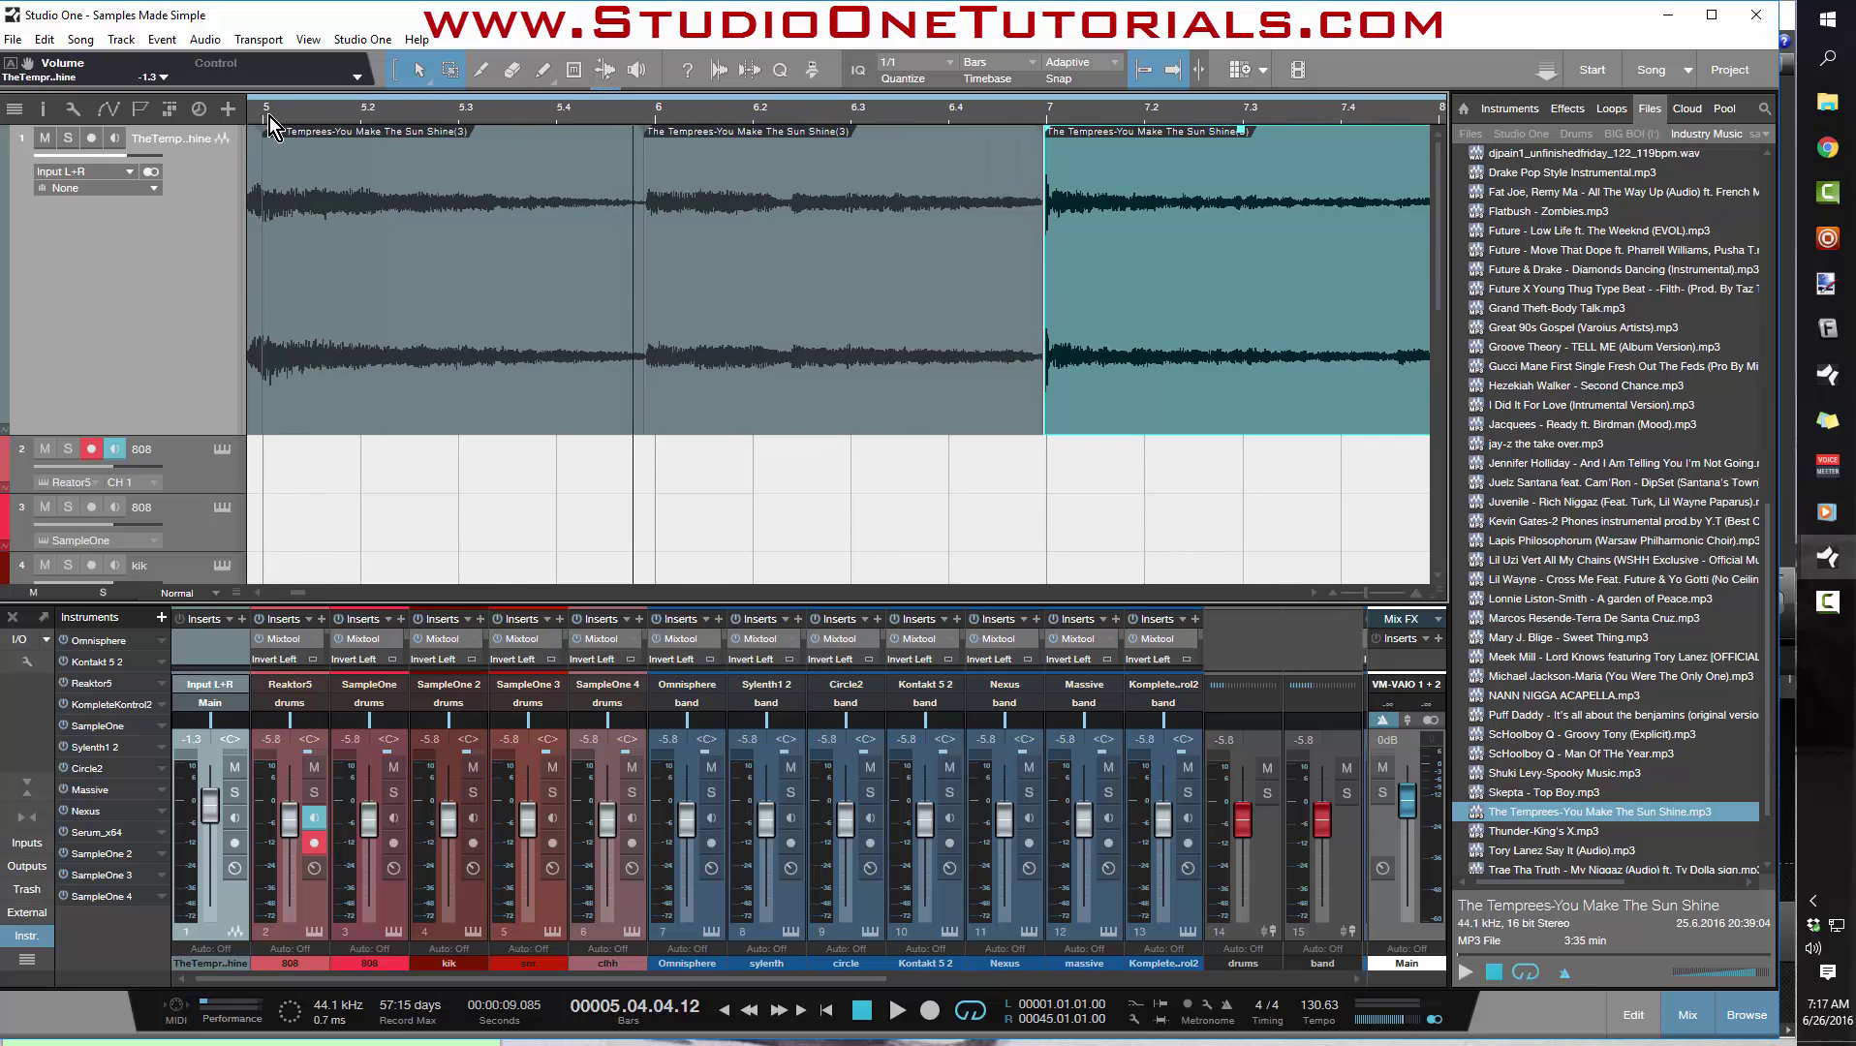
key(w)
drag(453, 266, 454, 277)
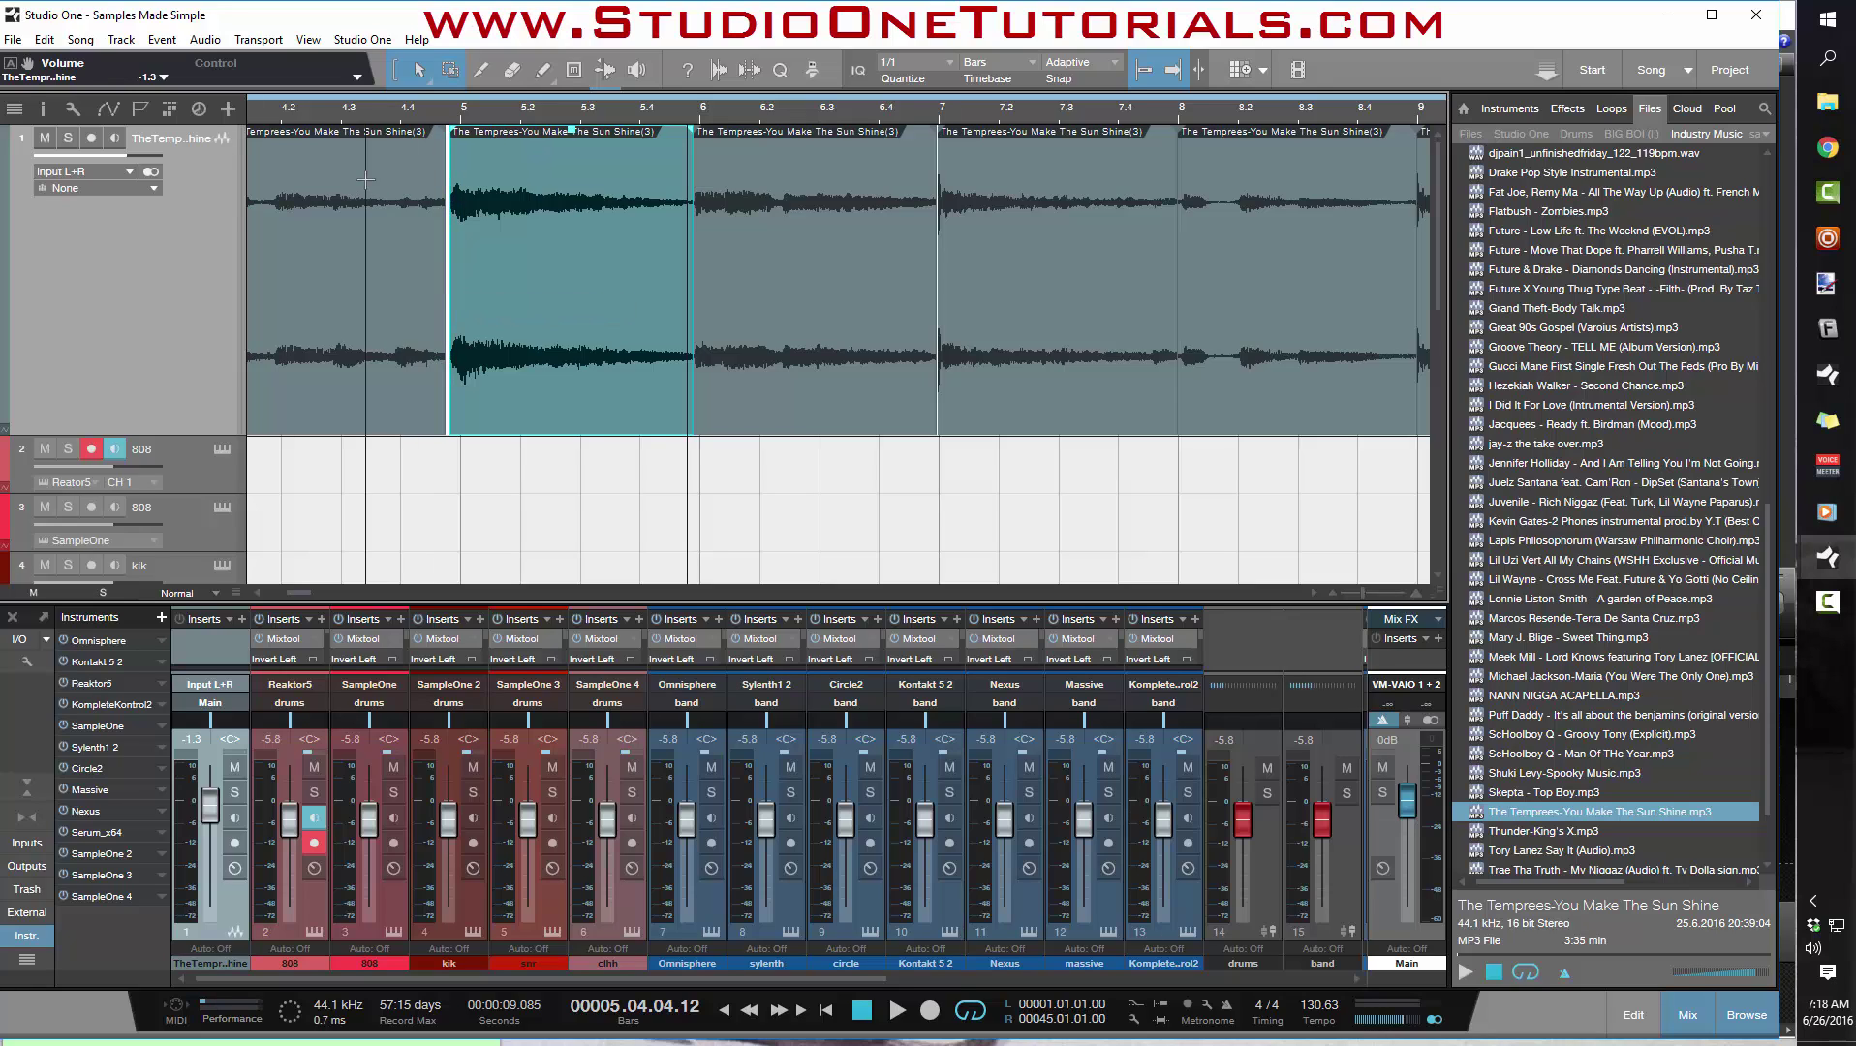
shift+click(444, 254)
click(446, 255)
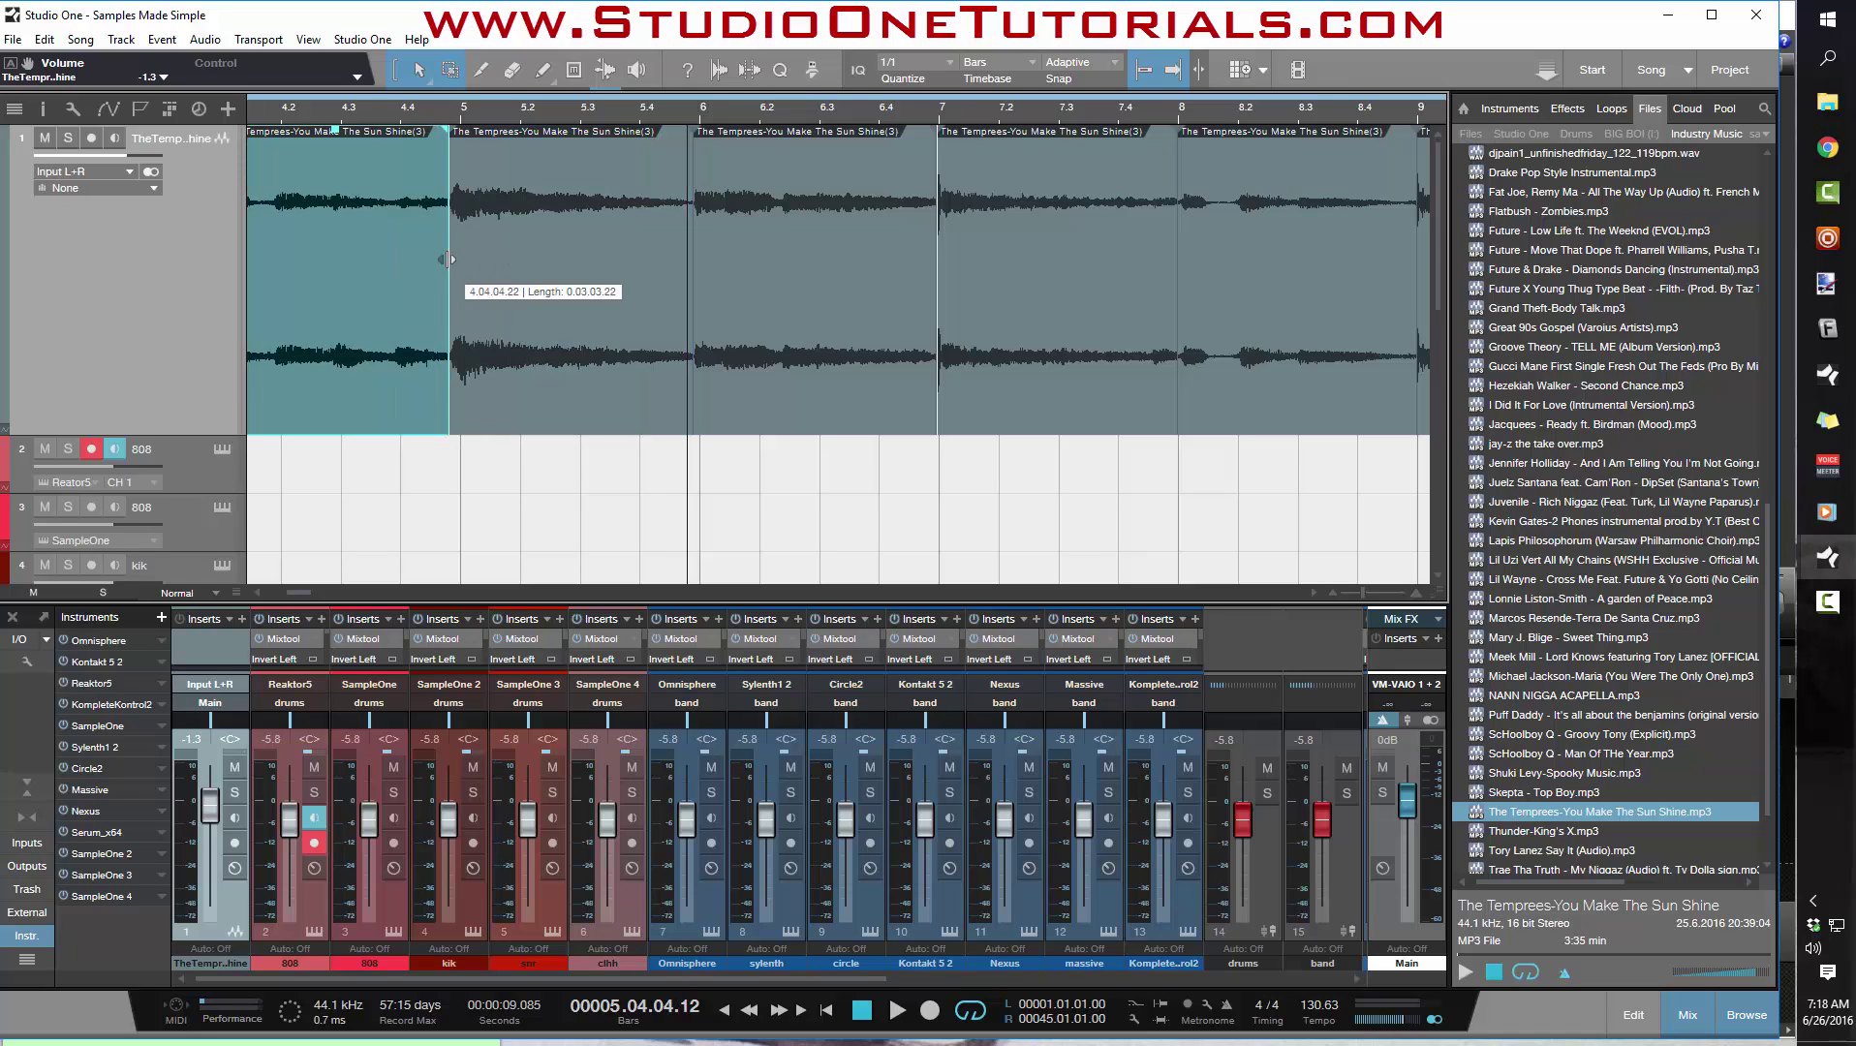
Select all slices of the Temprees sample on the audio track and send them to a new SampleOne.
drag(333, 114, 686, 141)
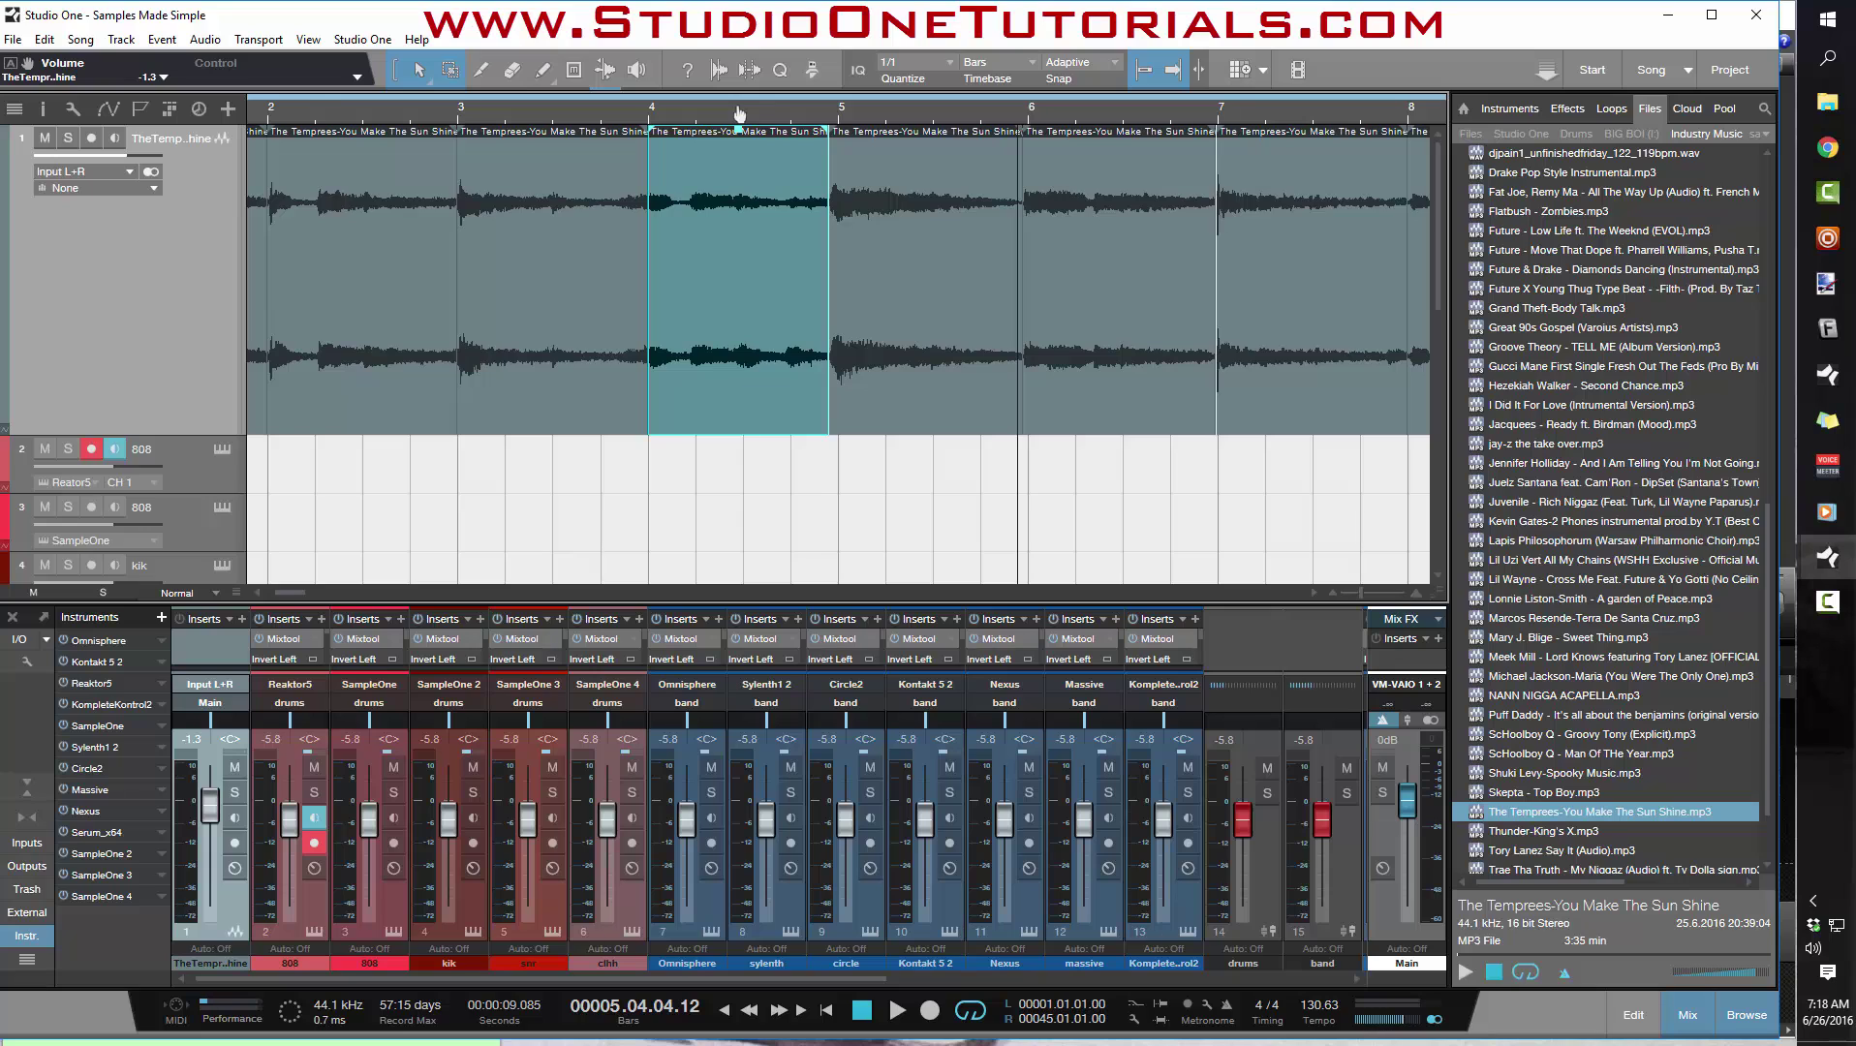
drag(739, 113, 763, 100)
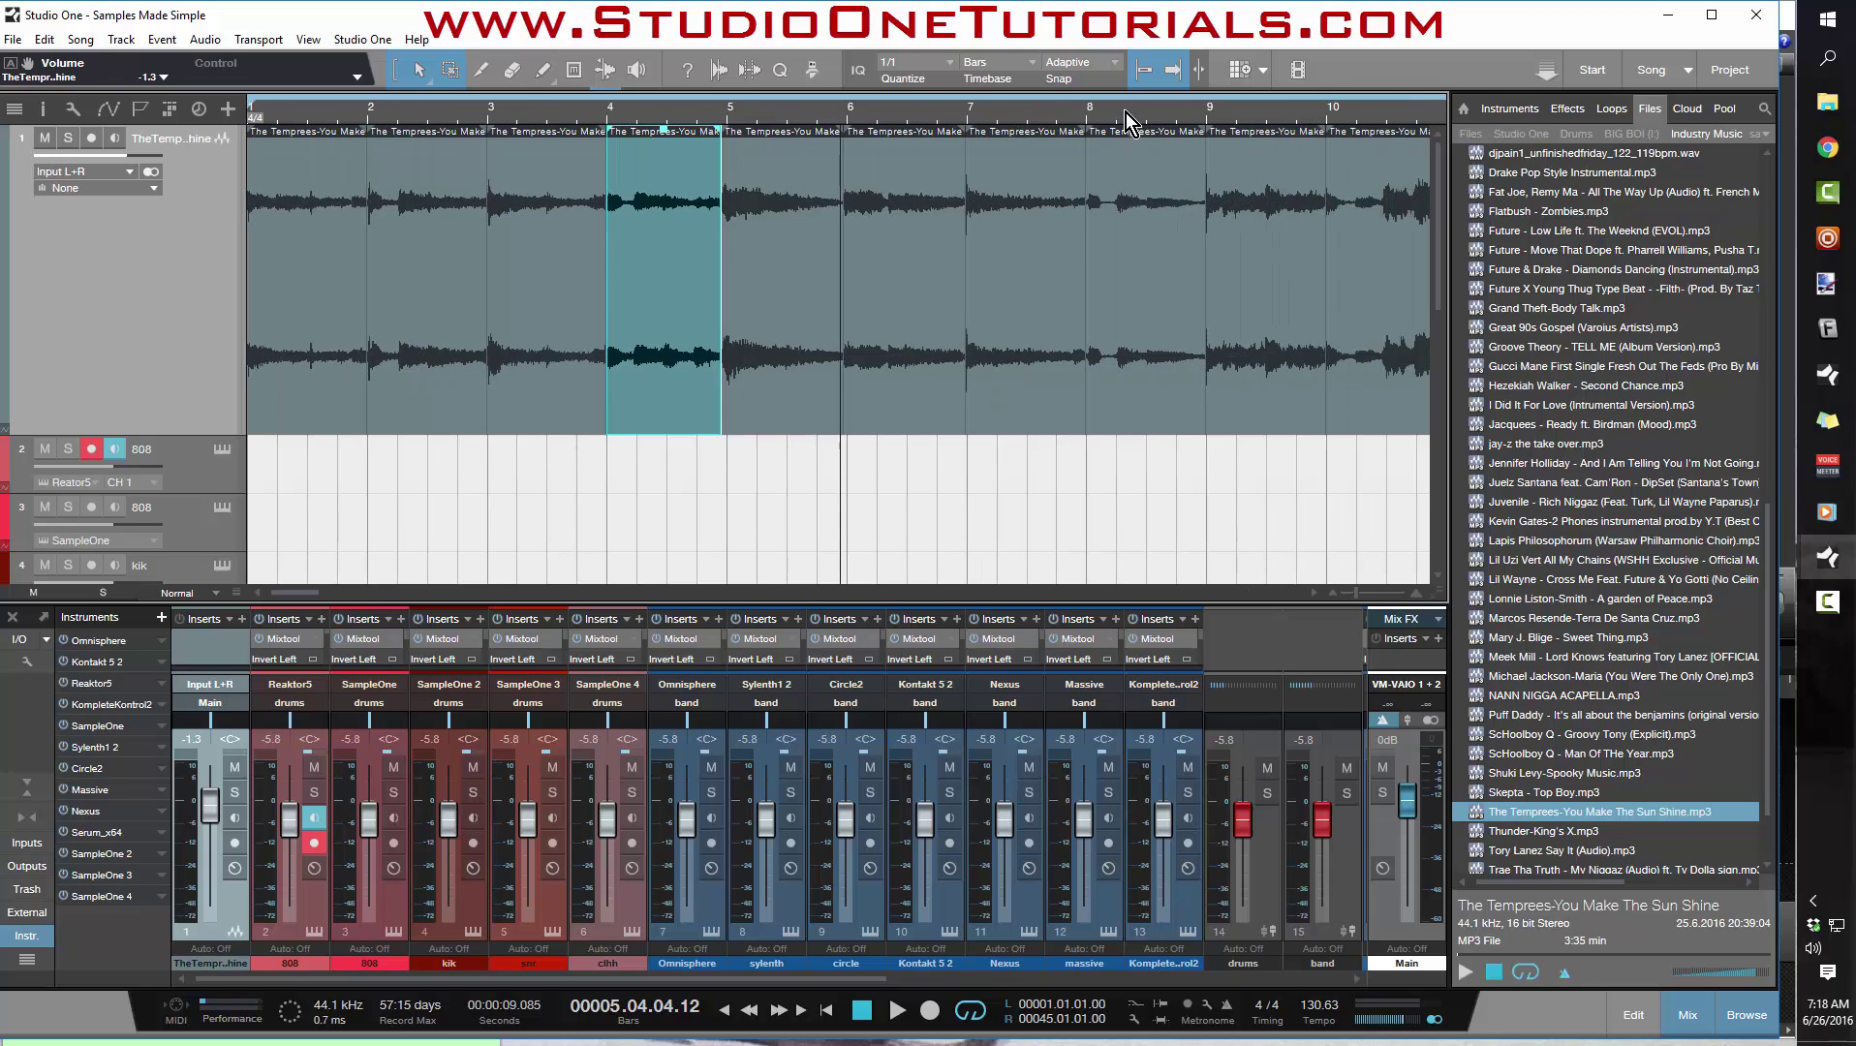
scroll(1126, 113, down, 5)
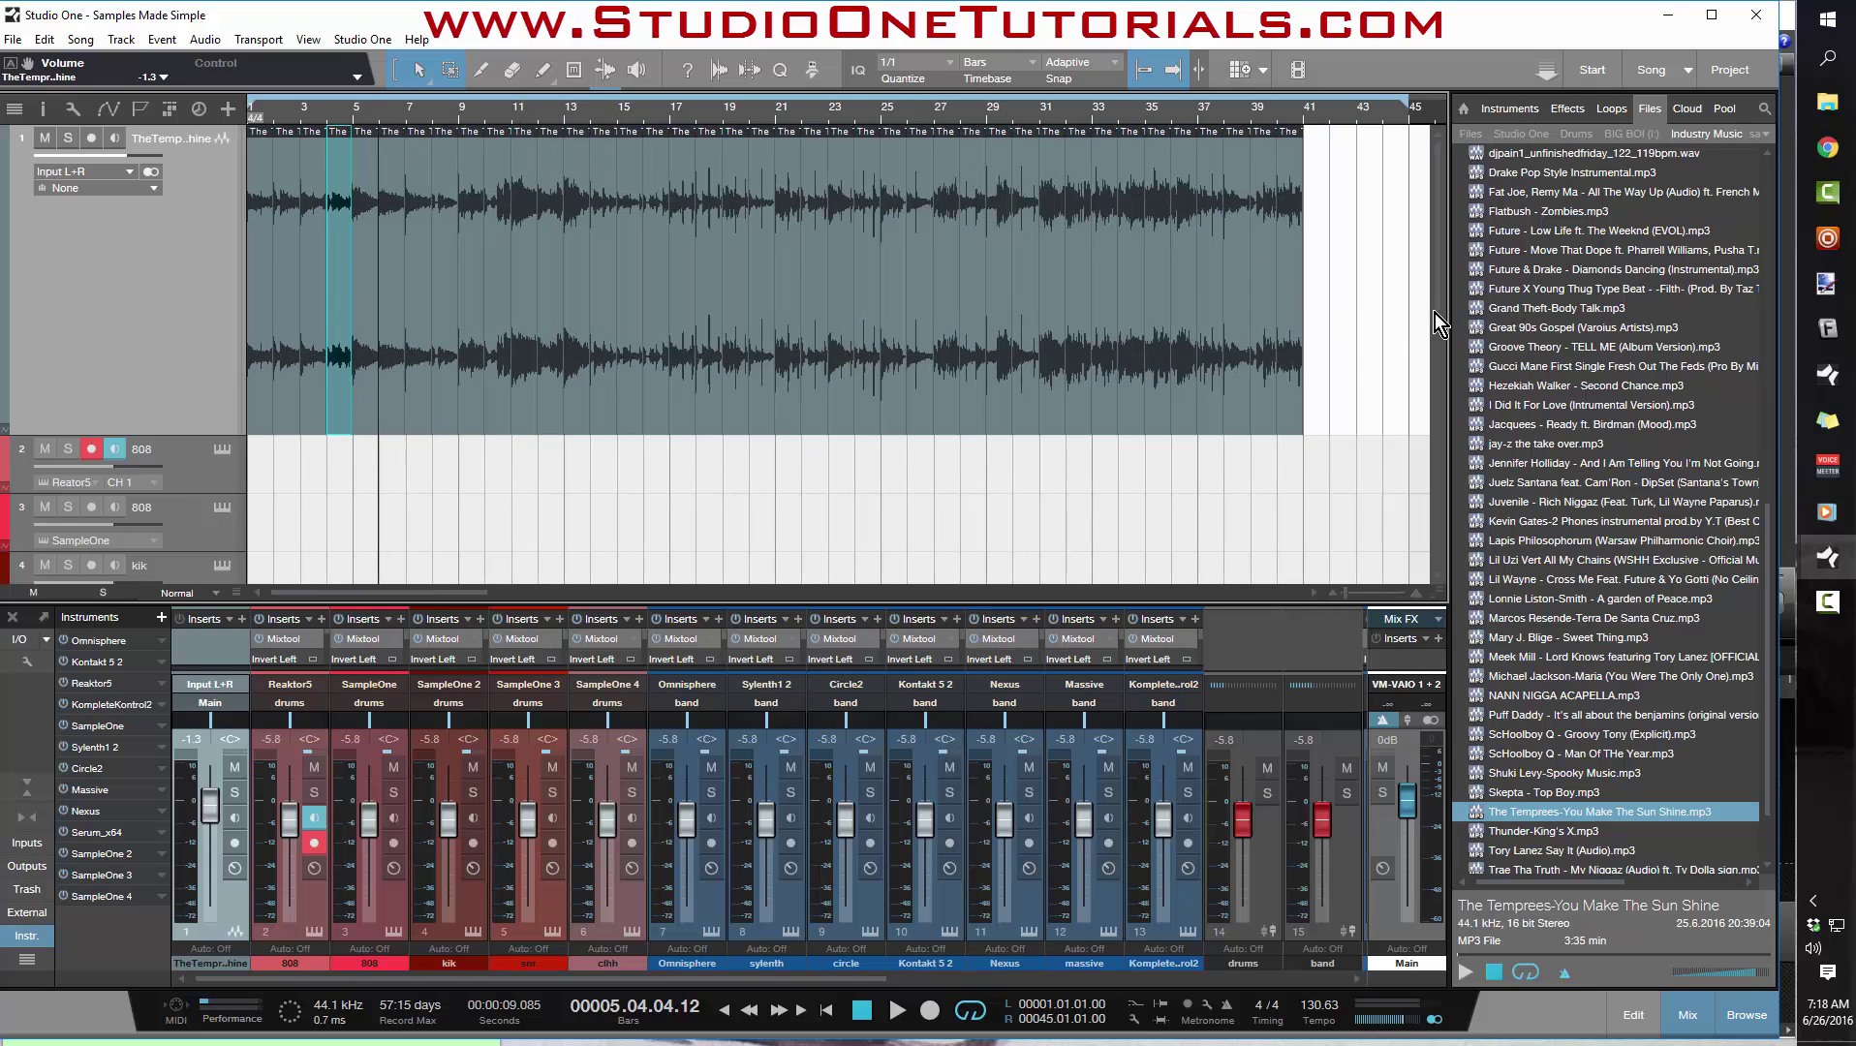
drag(1361, 350, 252, 254)
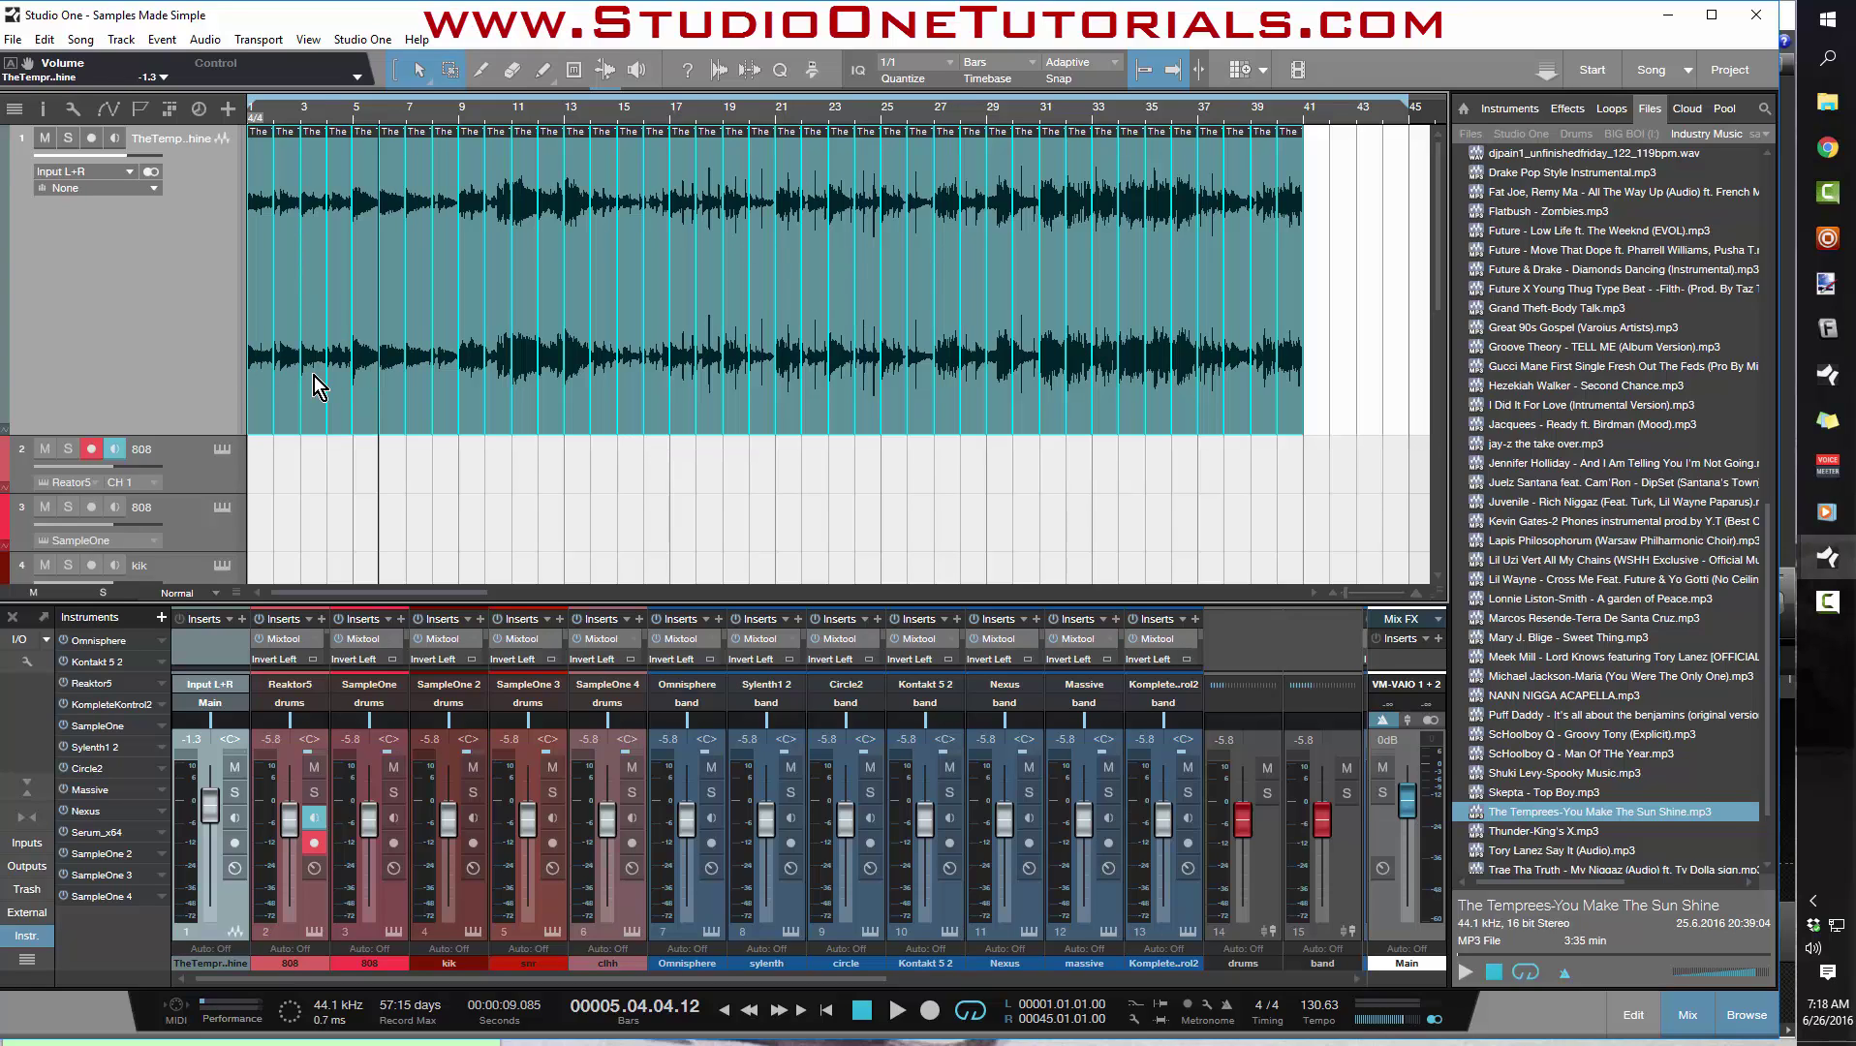
right_click(259, 400)
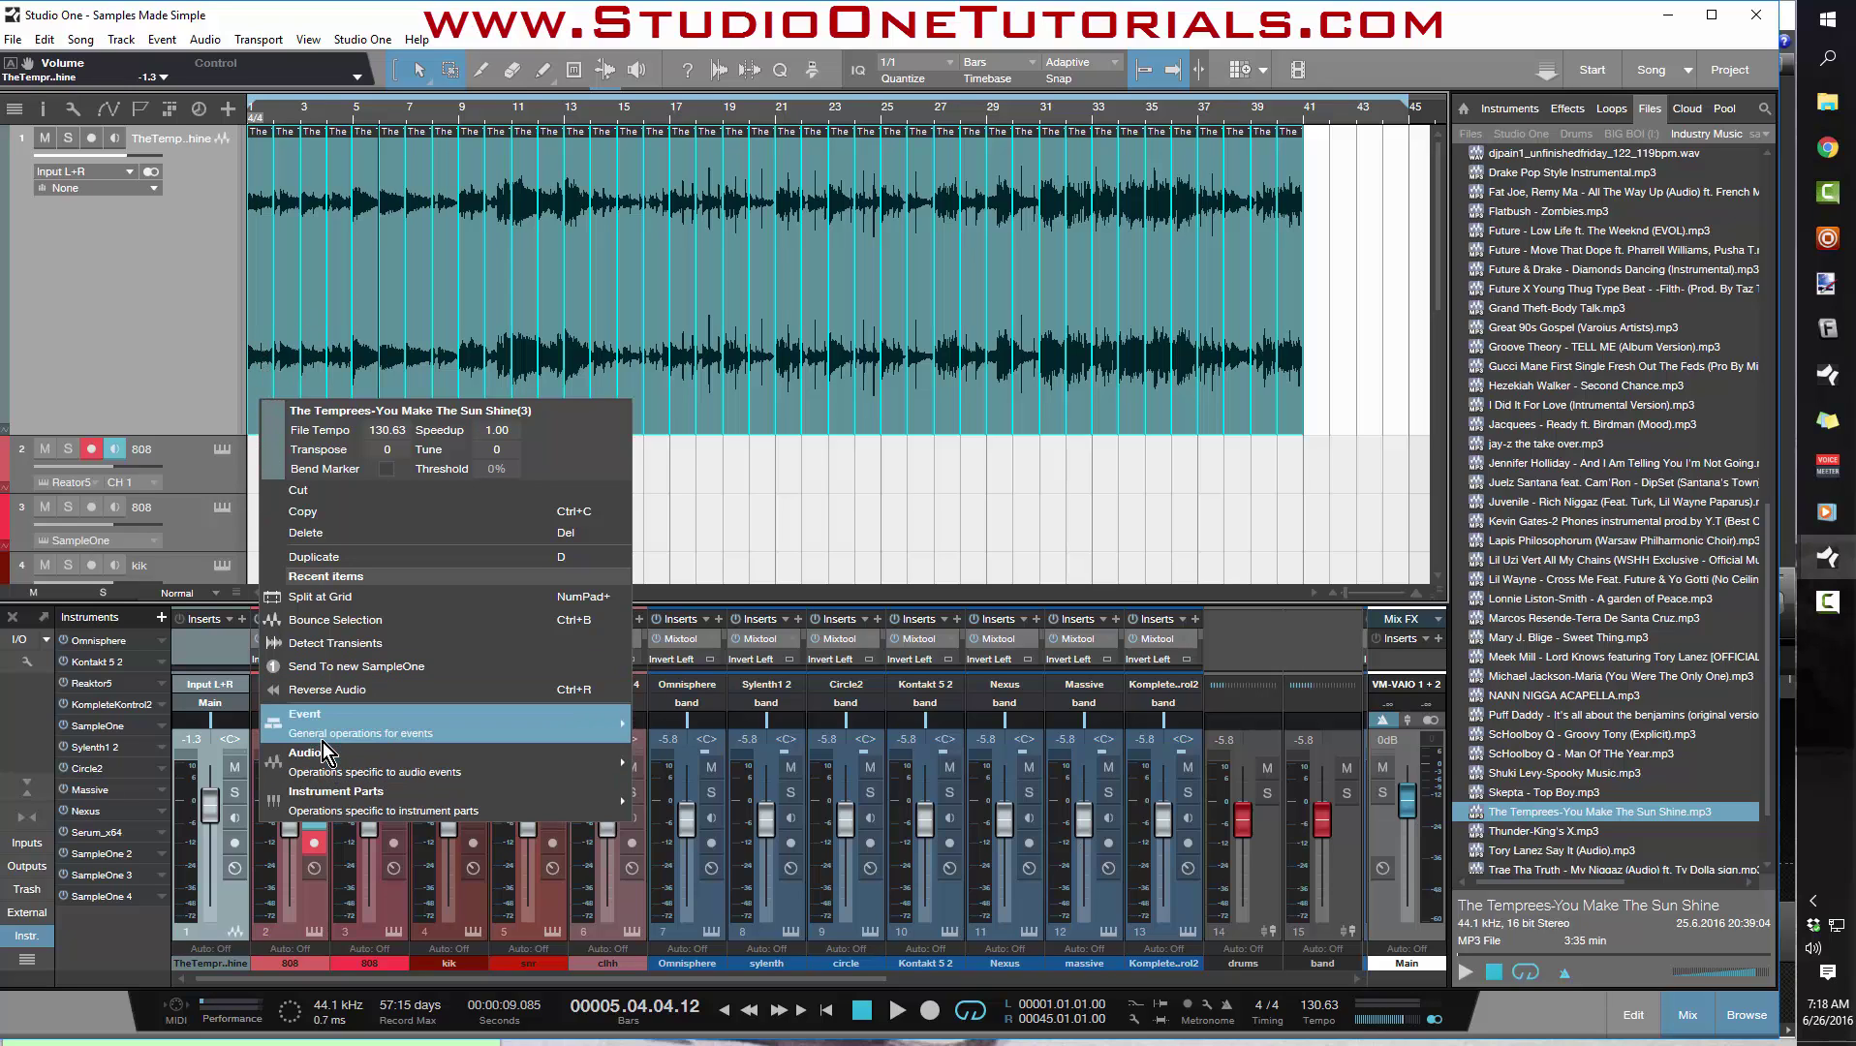
mouse_move(324, 742)
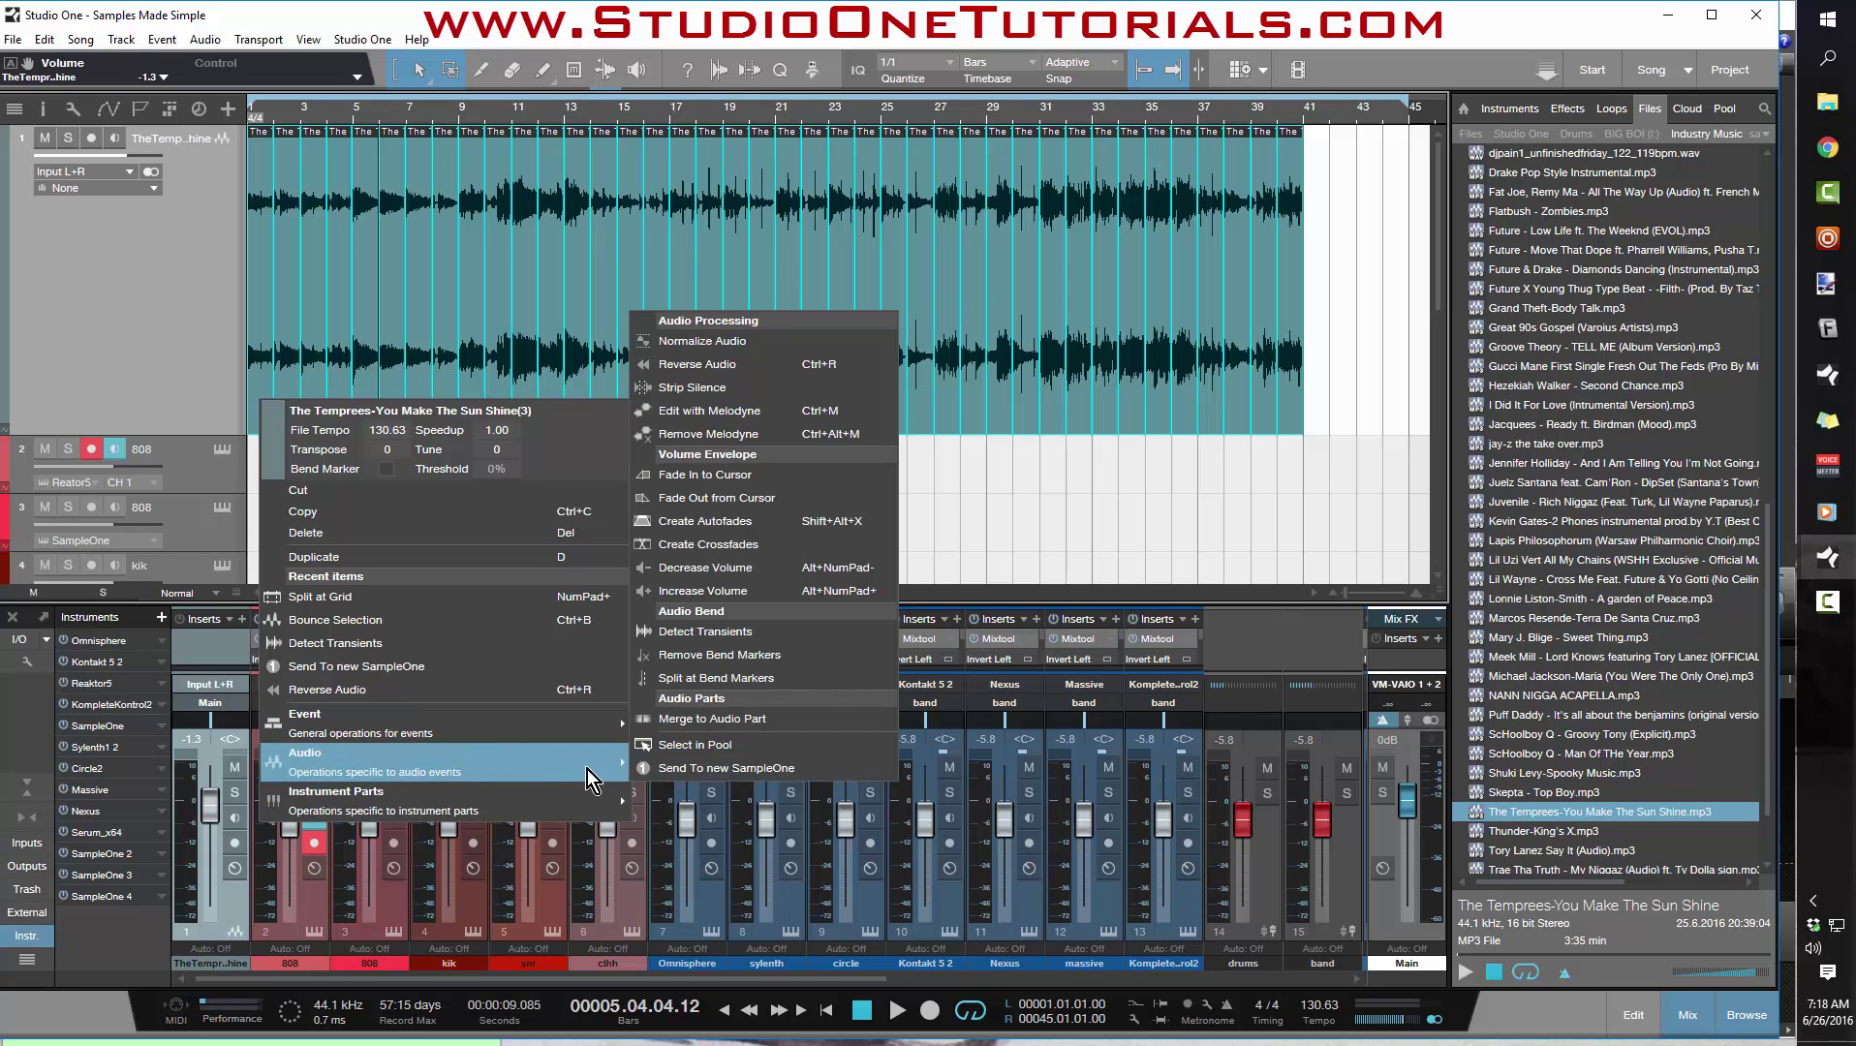
click(674, 766)
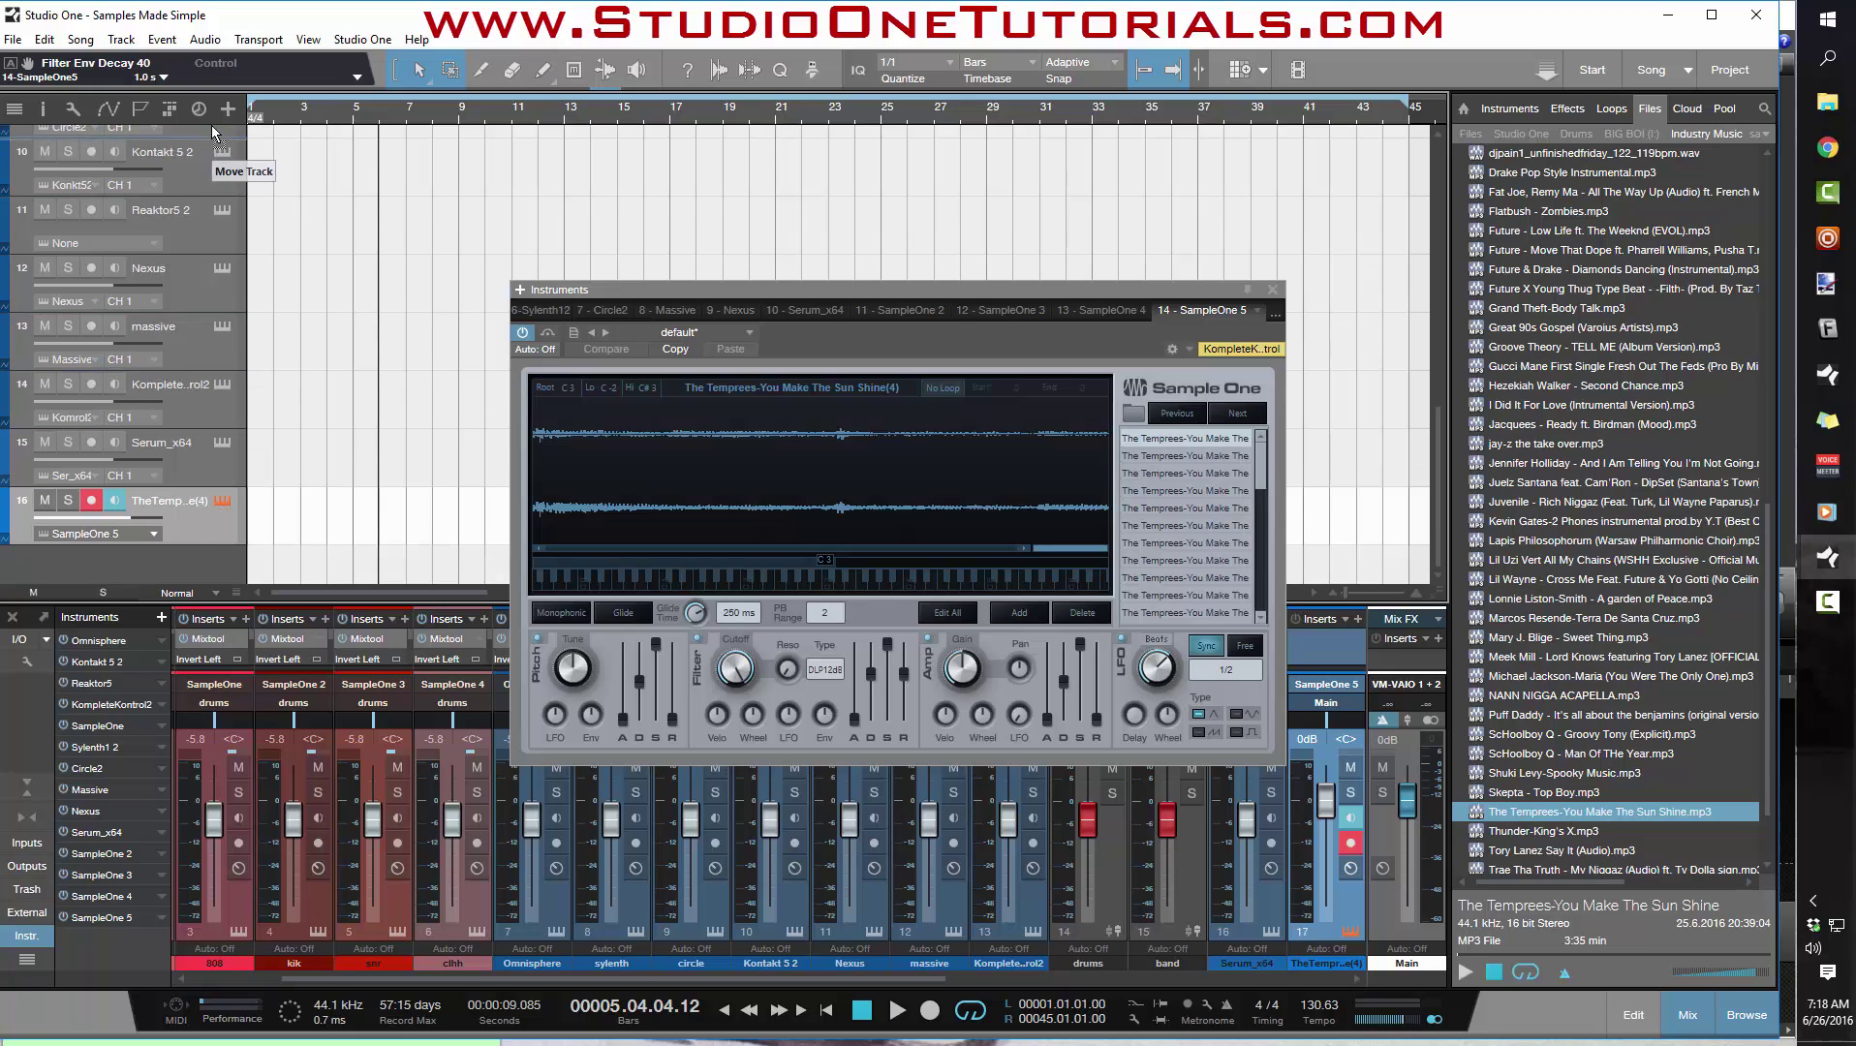
Move the new SampleOne 5 track directly below the sliced audio track, and play a key in the sampler before closing its window.
drag(215, 132, 203, 330)
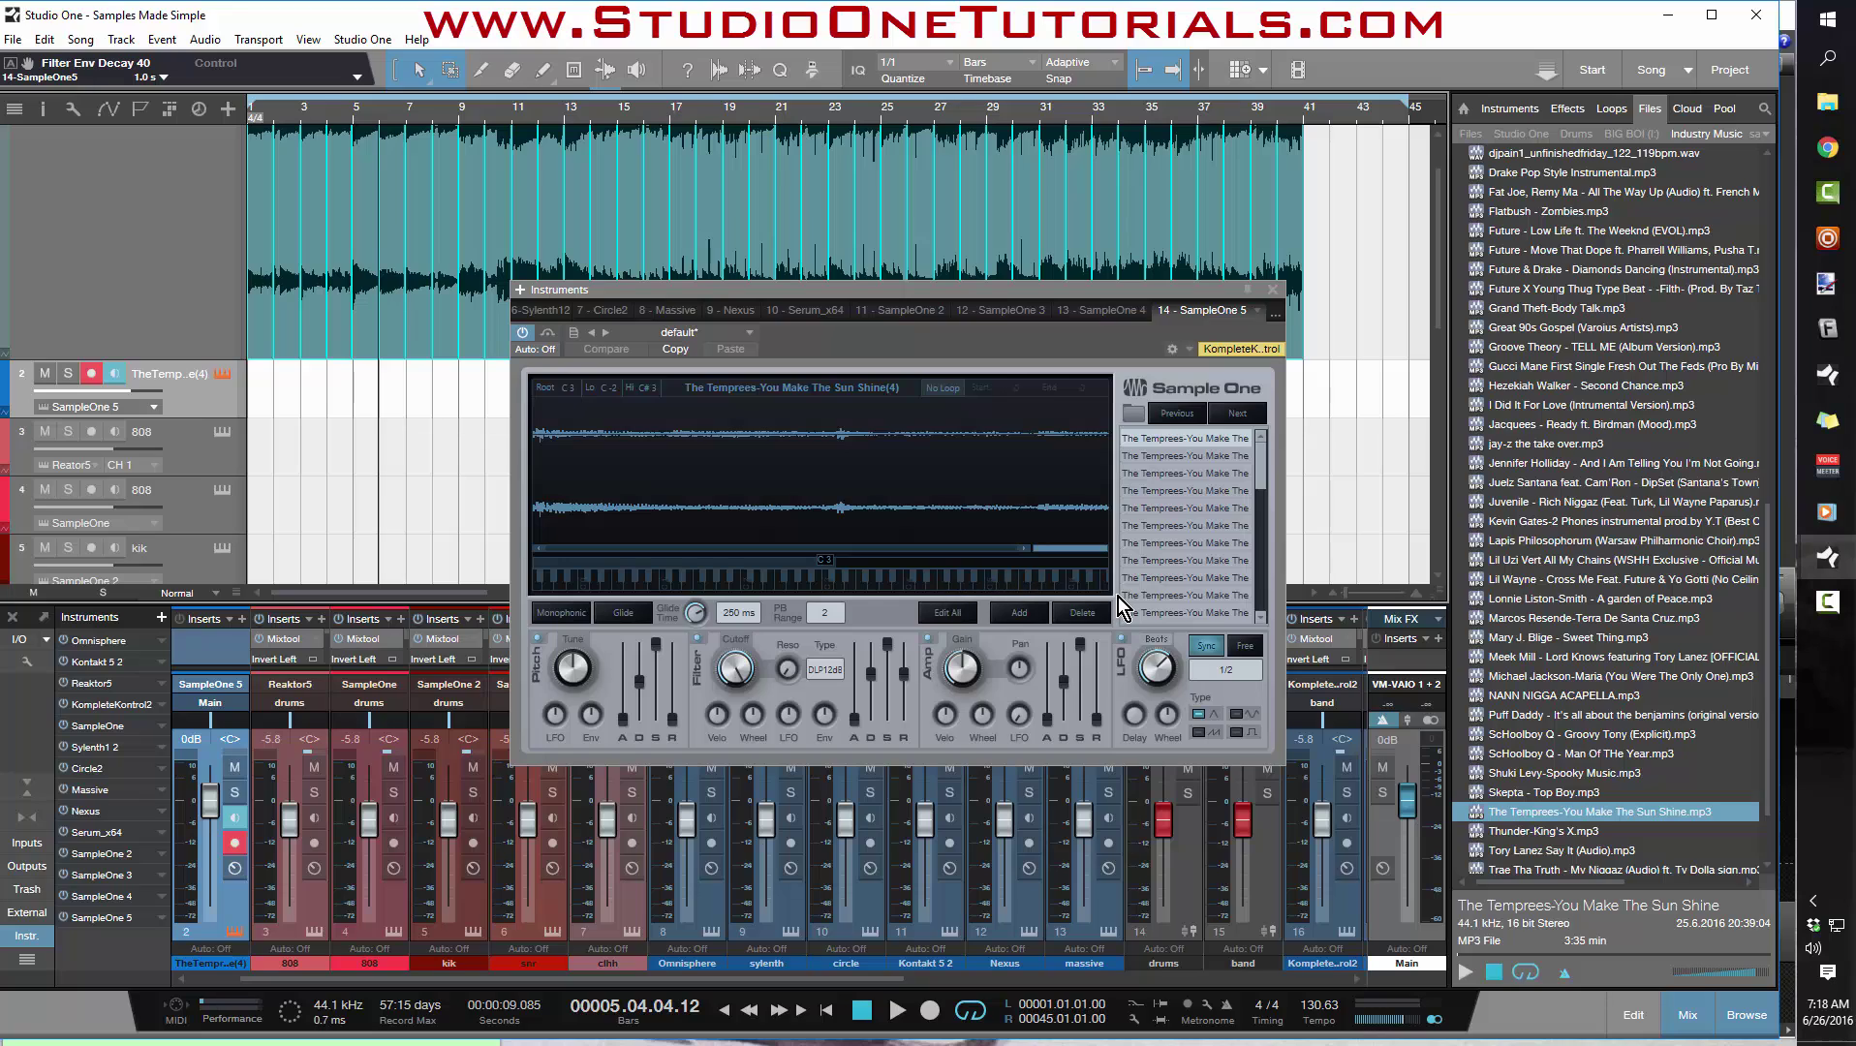
click(831, 586)
click(1273, 292)
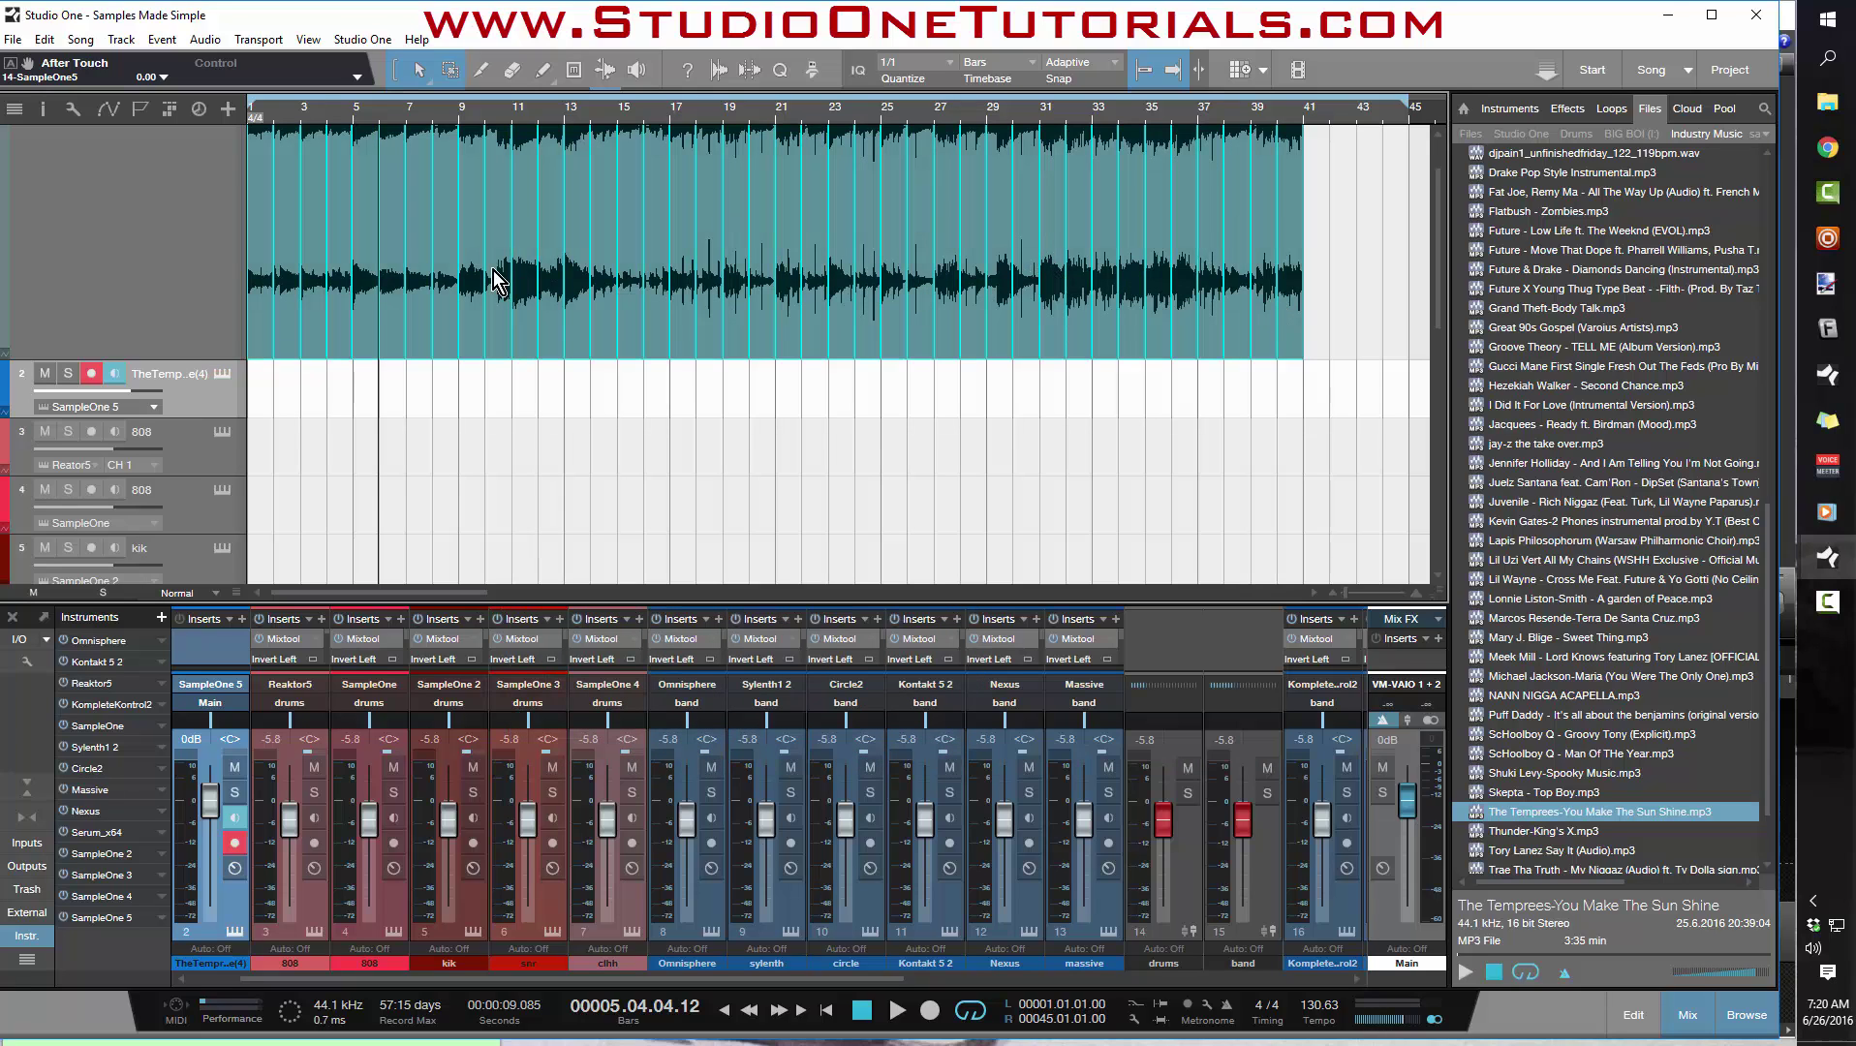
scroll(609, 407, up, 2)
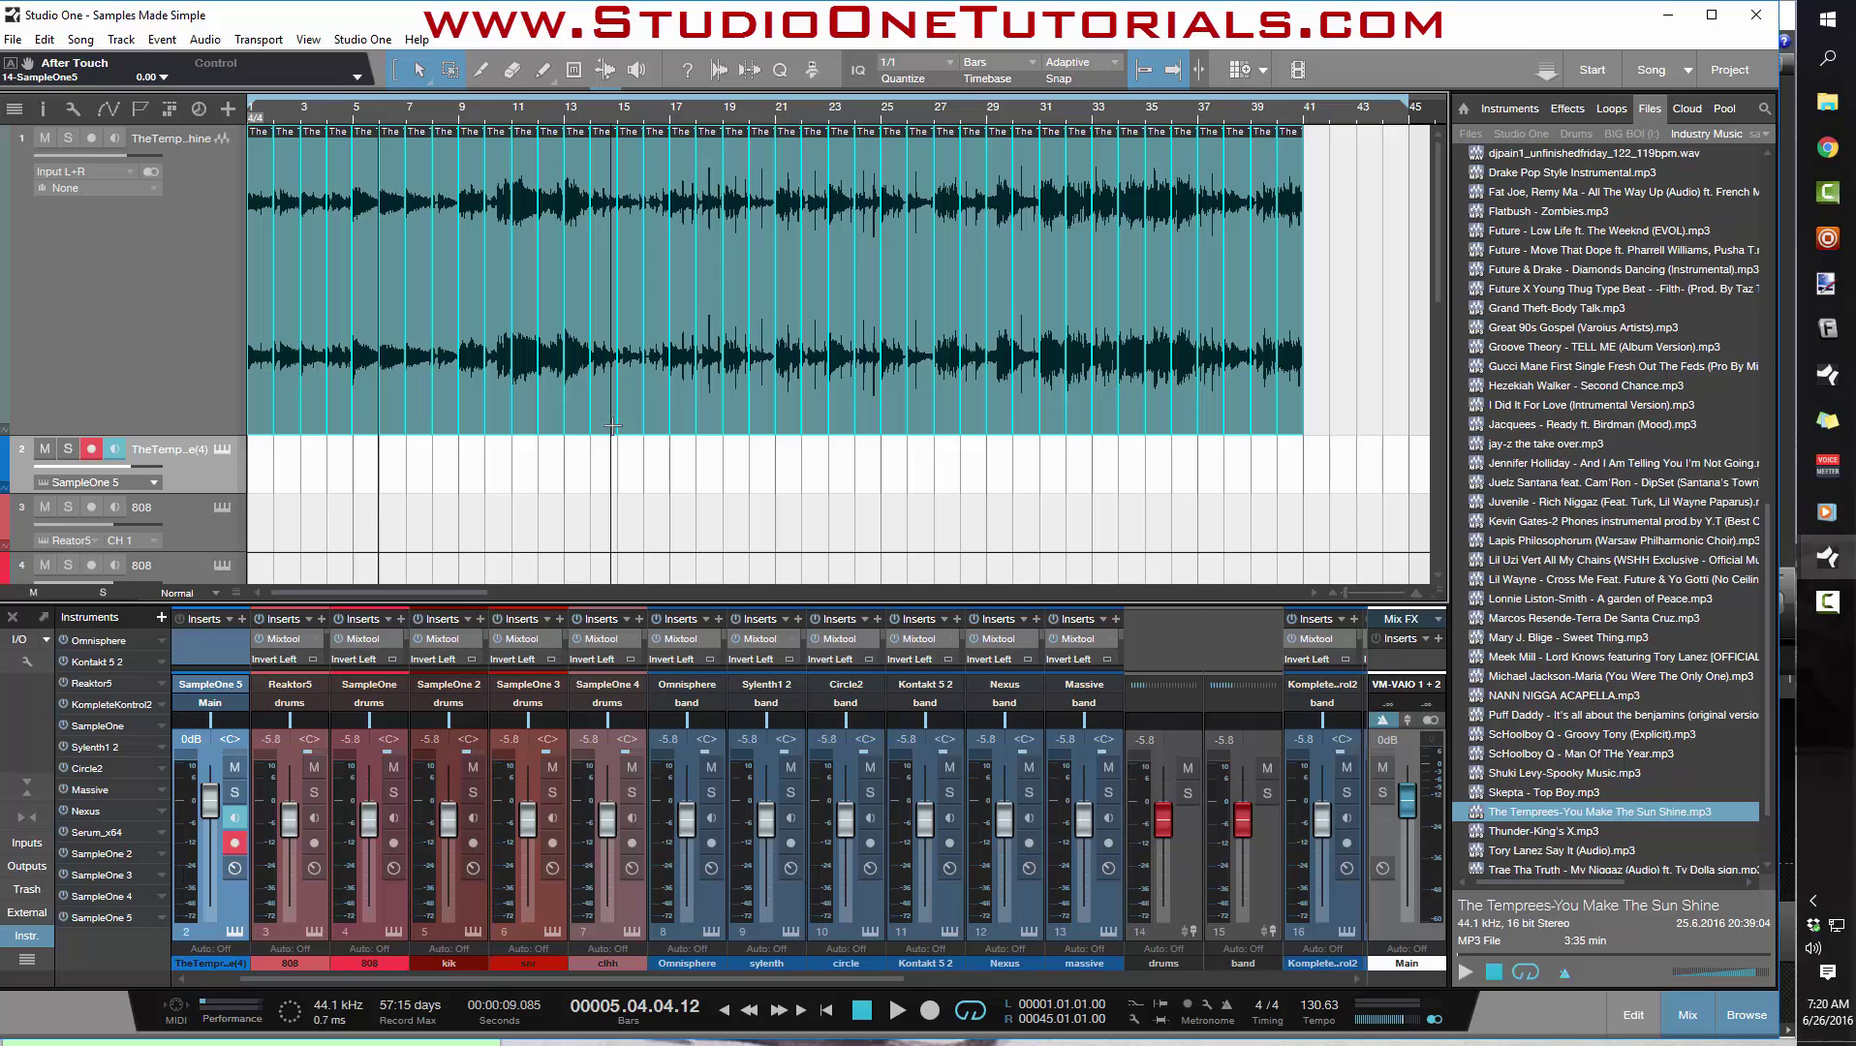